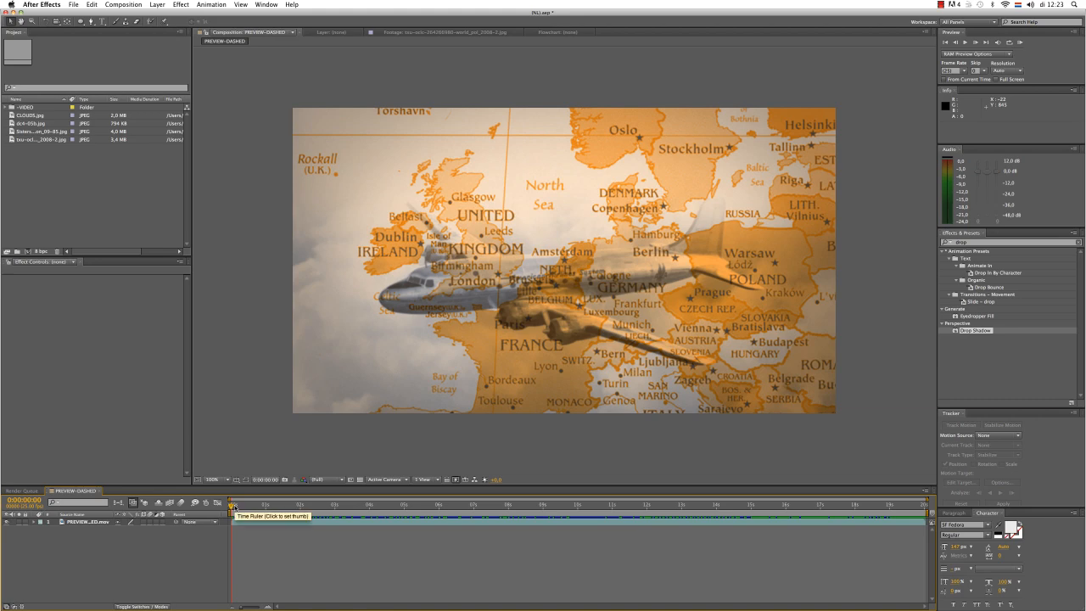
Step: Play back the PREVIEW-DASHED composition and inspect the clouds, dc4 plane, Three Sisters mountain and world map source images
key(space)
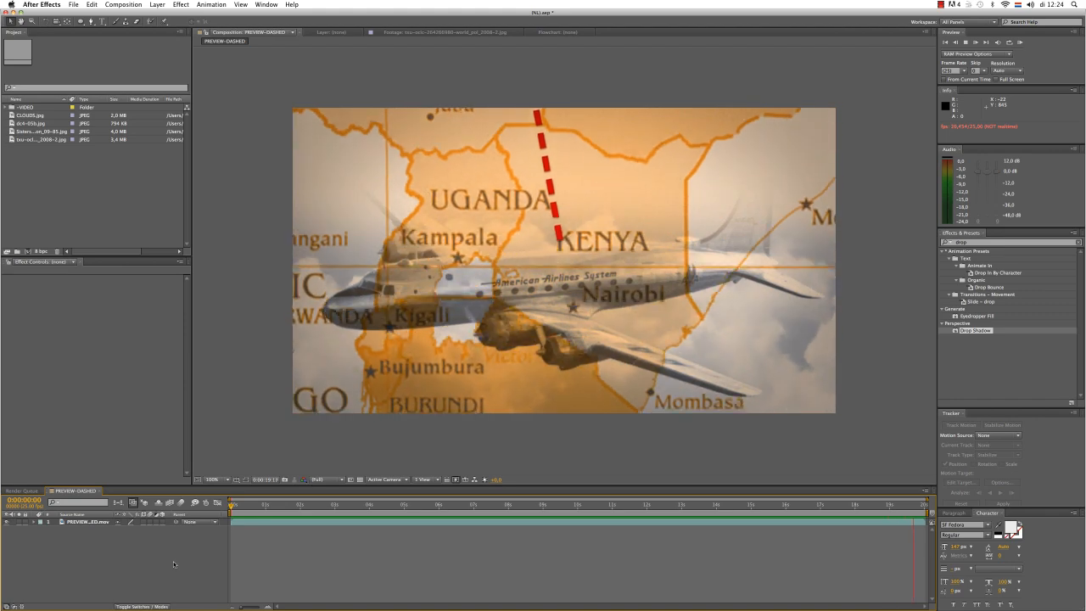
key(space)
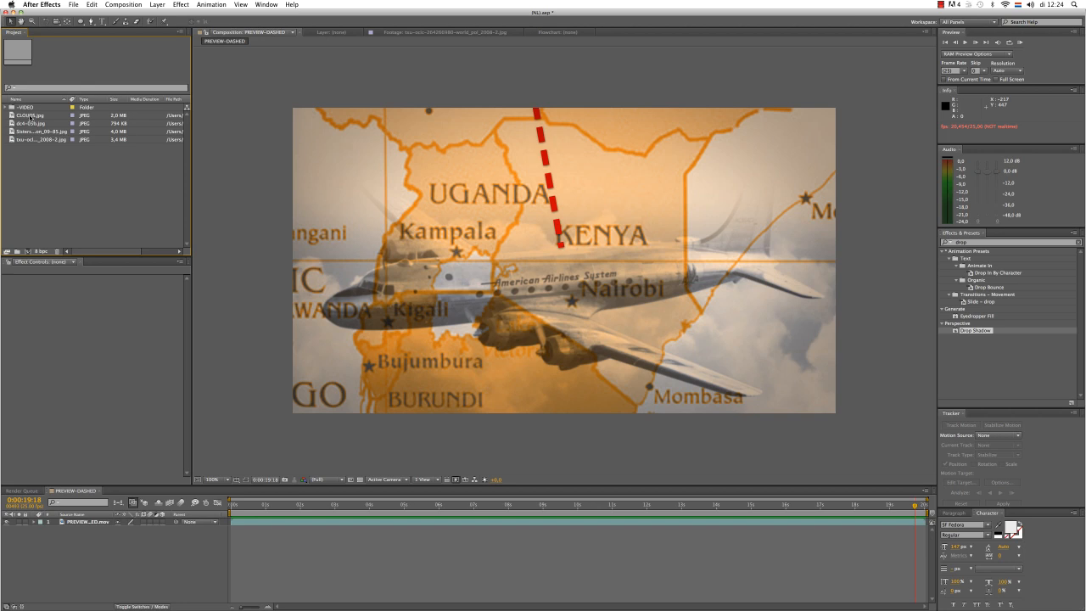
double_click(29, 116)
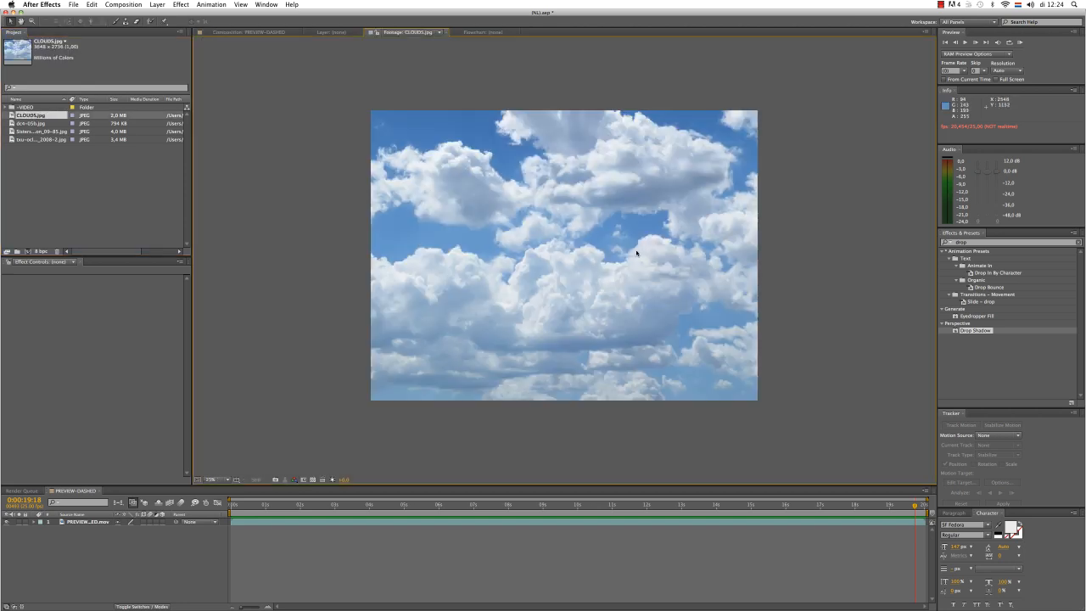
double_click(30, 124)
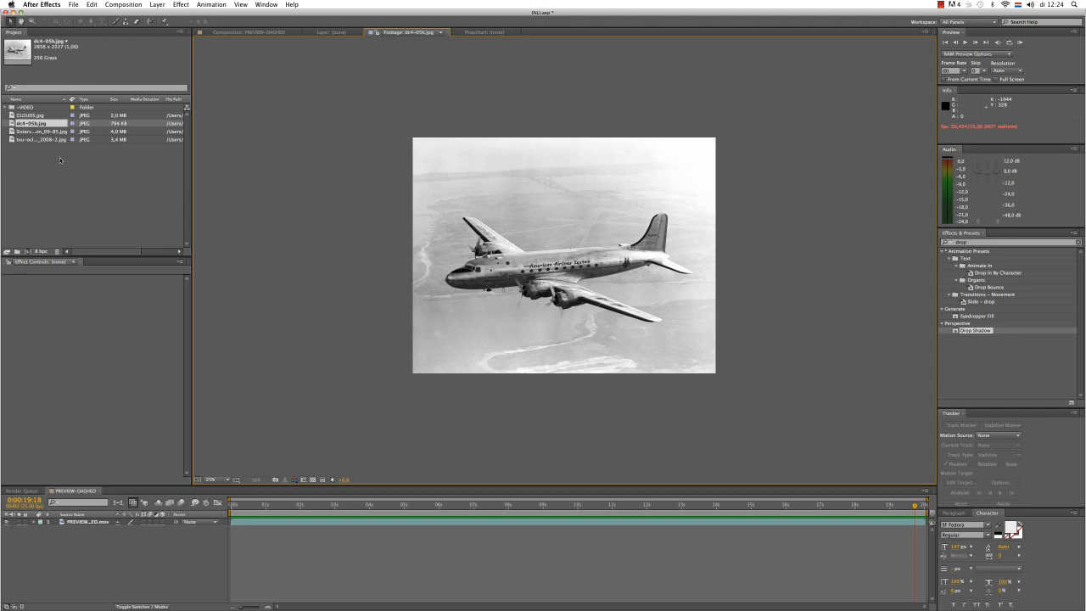
double_click(52, 133)
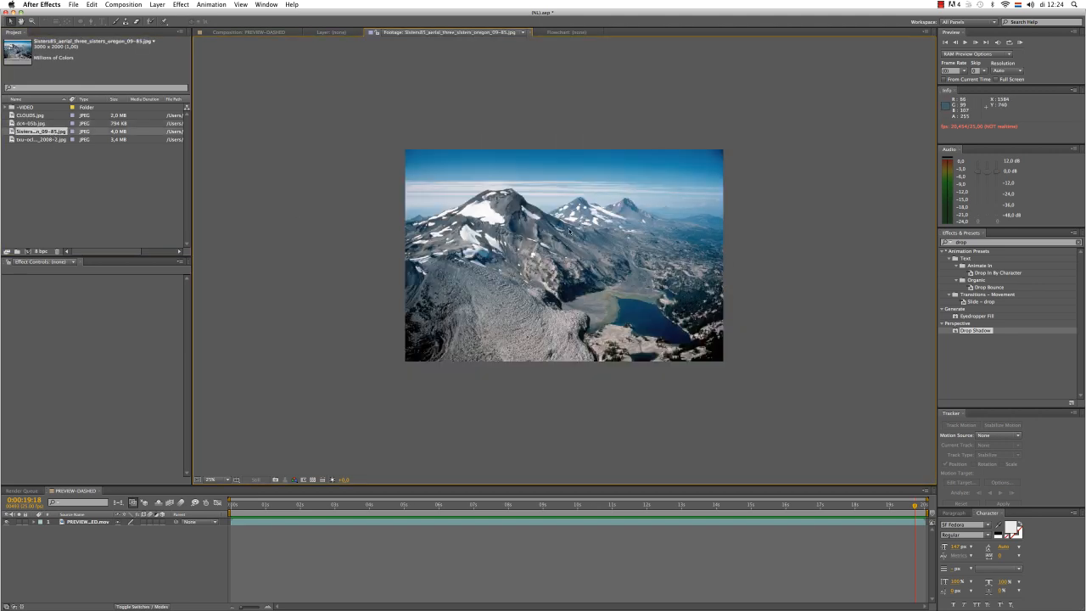
double_click(40, 141)
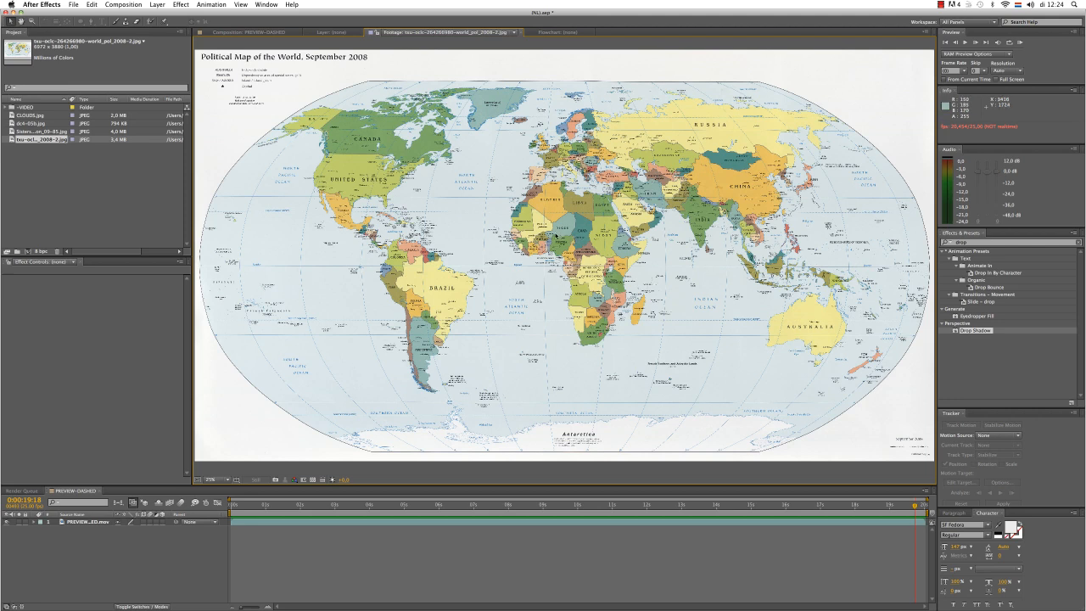
Step: Create a new composition named LANDINGMARKS with a width and height of 300 px
click(77, 189)
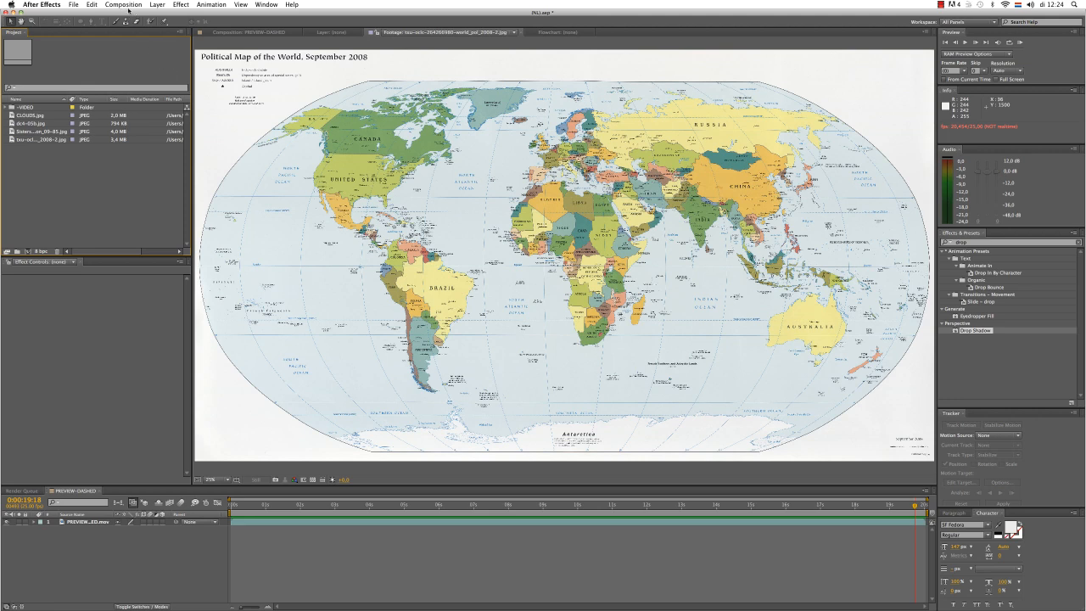
click(121, 5)
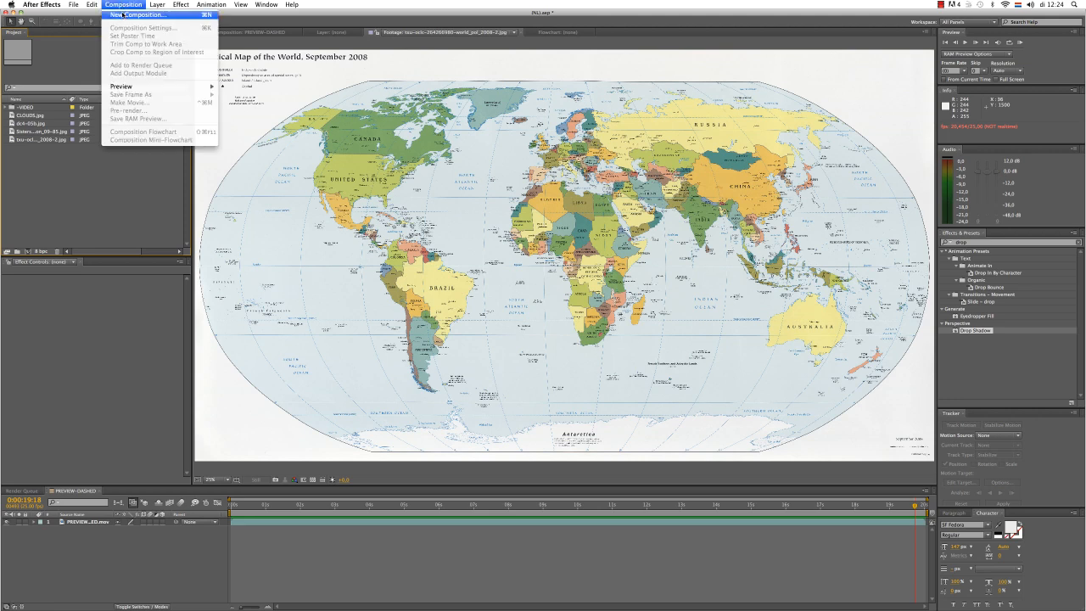
click(124, 14)
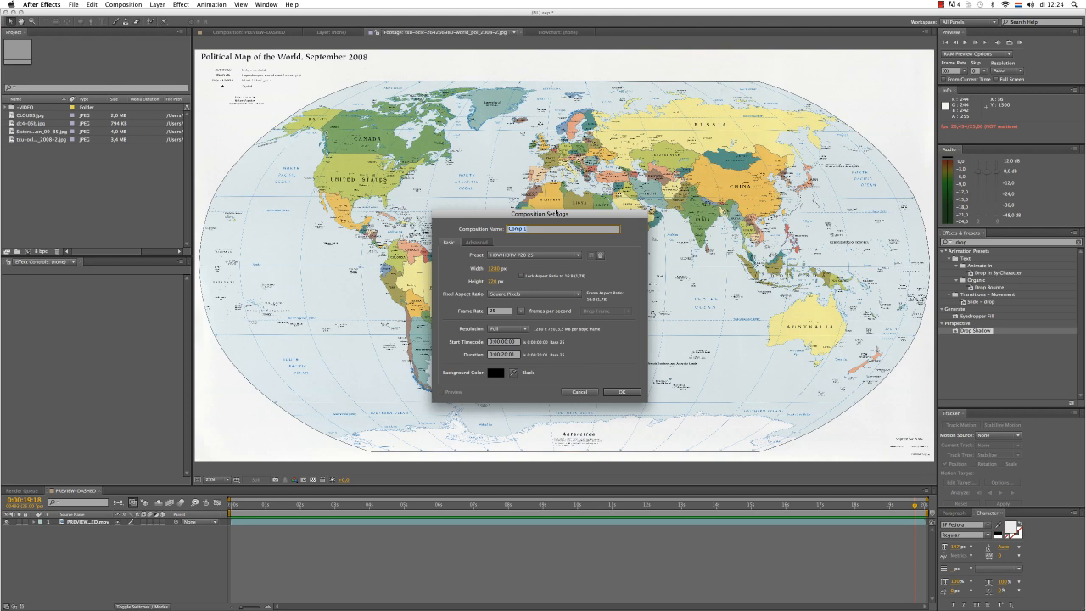
text(LANDINGMARKS)
click(507, 268)
text(300)
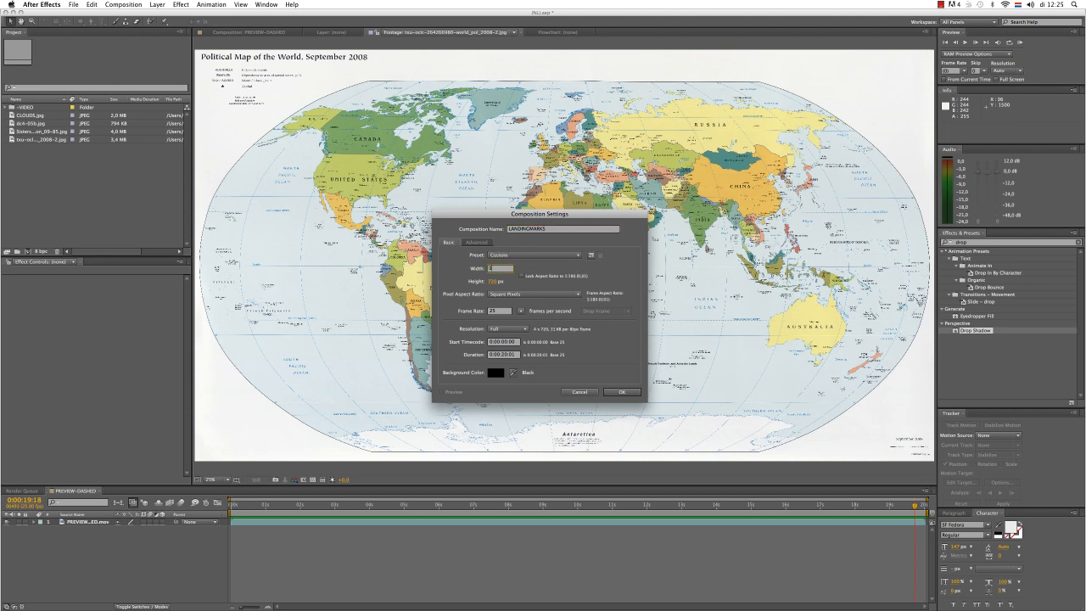
key(Tab)
text(4)
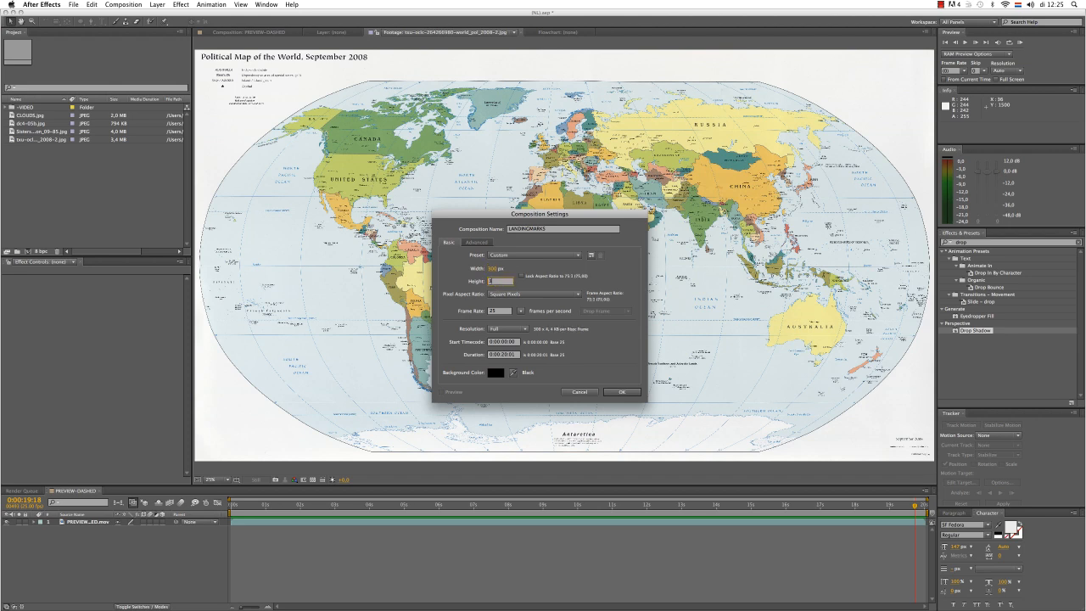
text(00)
click(627, 391)
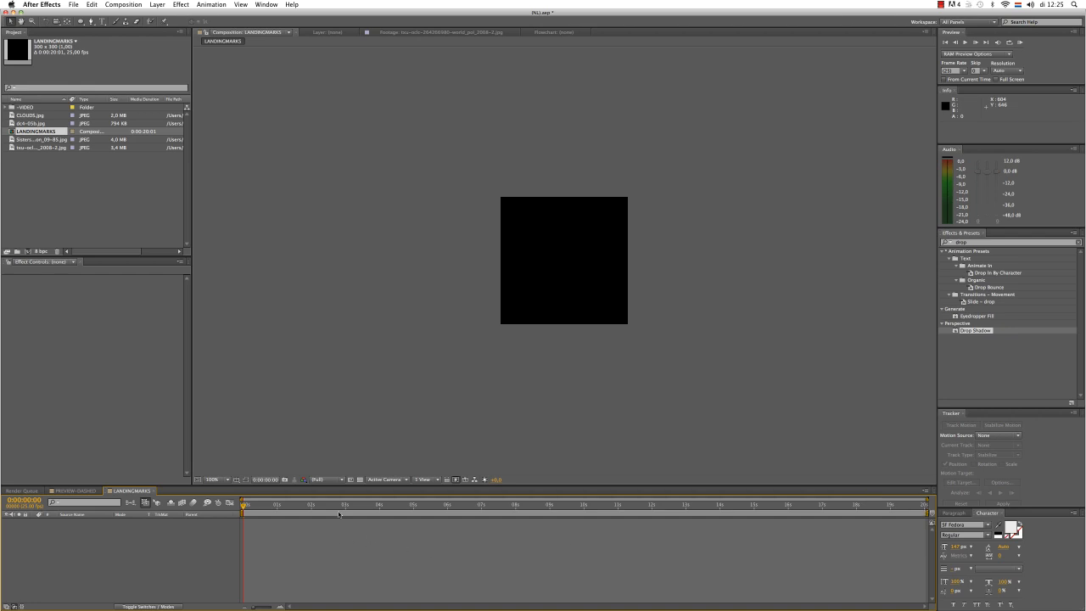
Step: Add a white 300 x 300 px solid layer to the LANDINGMARKS composition
click(161, 4)
mouse_move(214, 16)
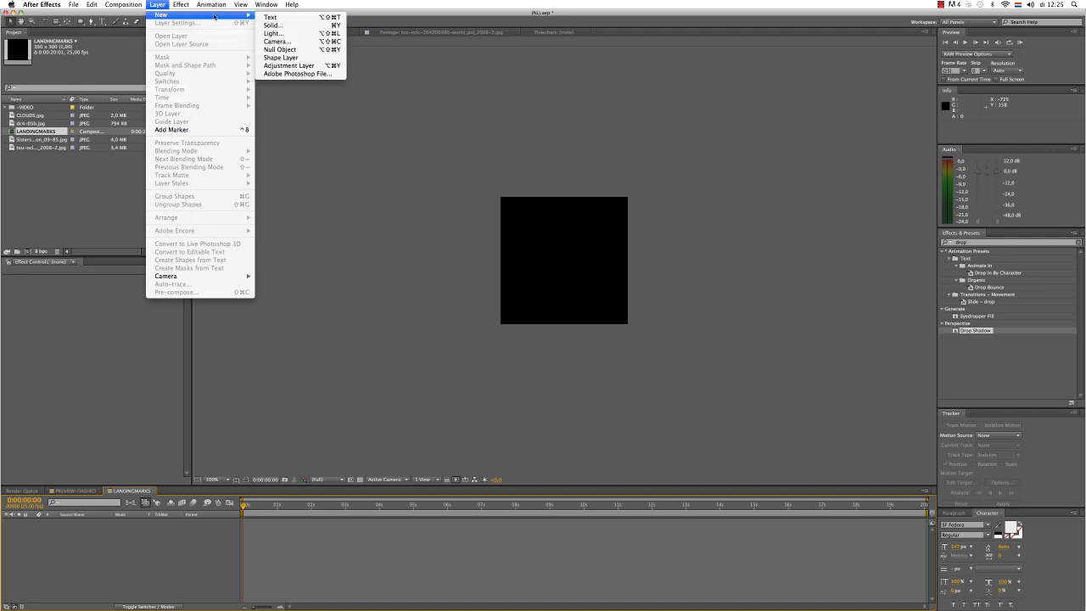
click(270, 26)
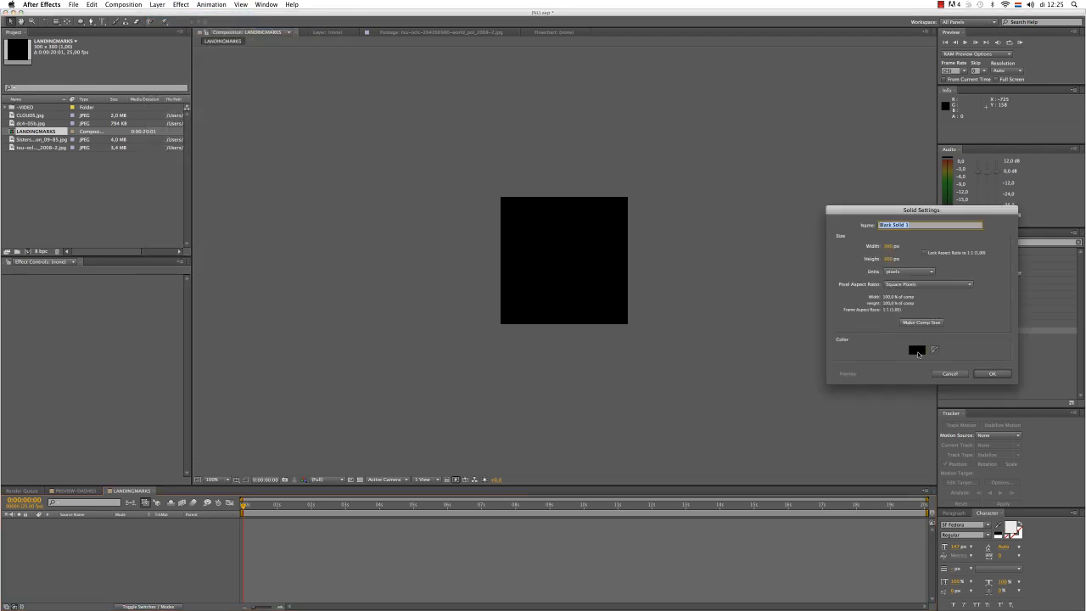
click(916, 352)
click(685, 84)
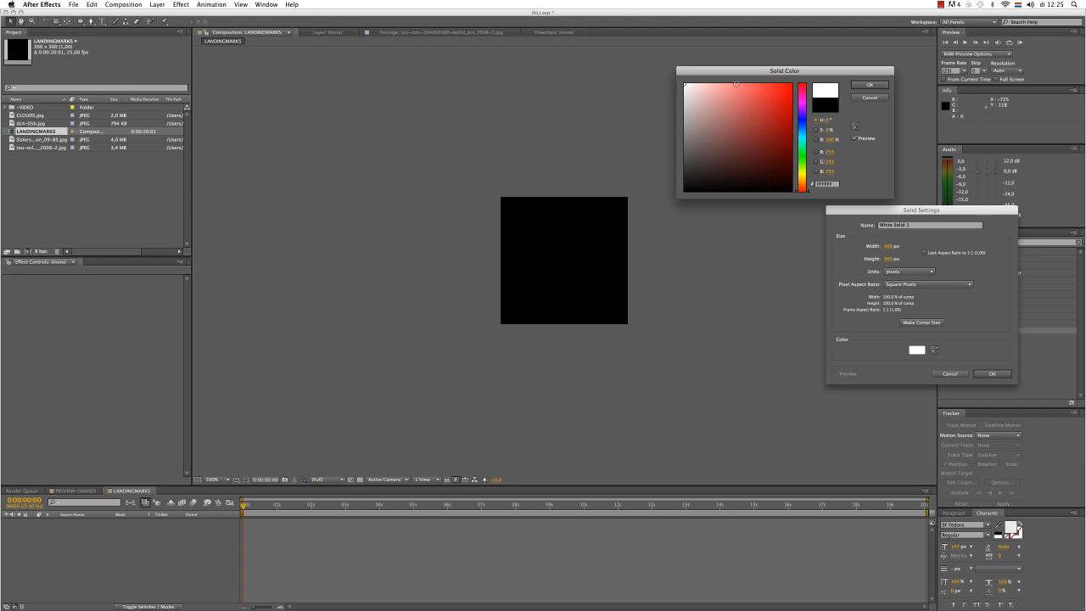
click(869, 85)
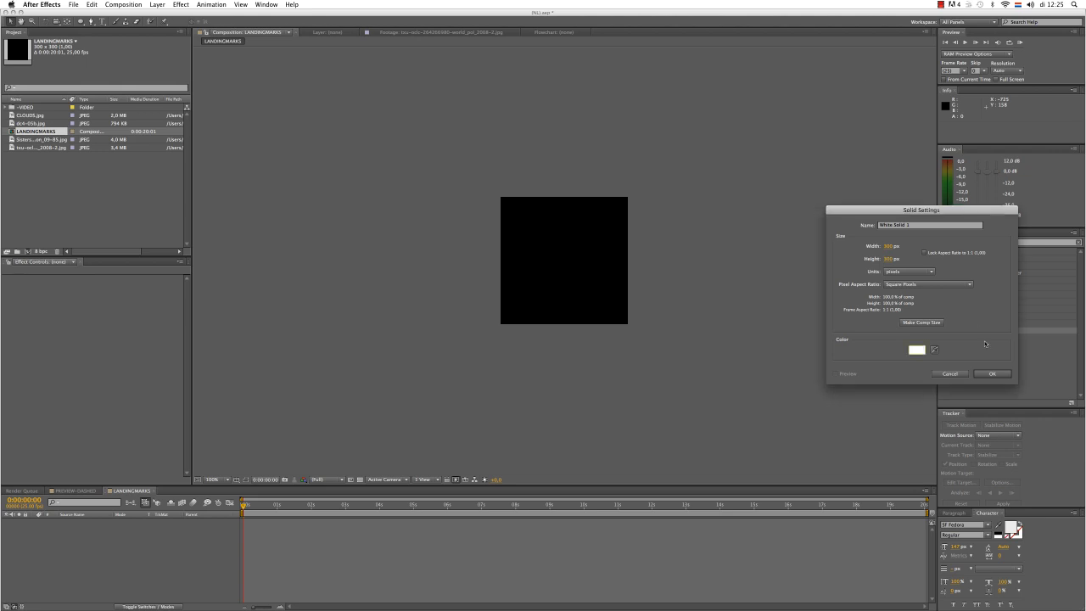
click(990, 373)
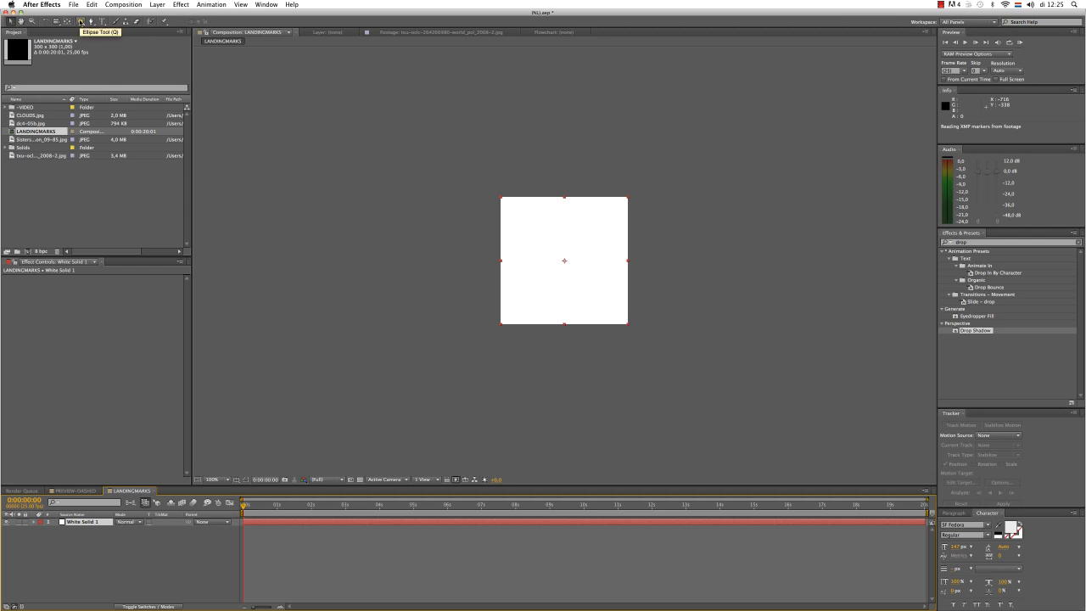
Step: Mask the white solid with an ellipse that fills the whole layer
drag(80, 21, 100, 37)
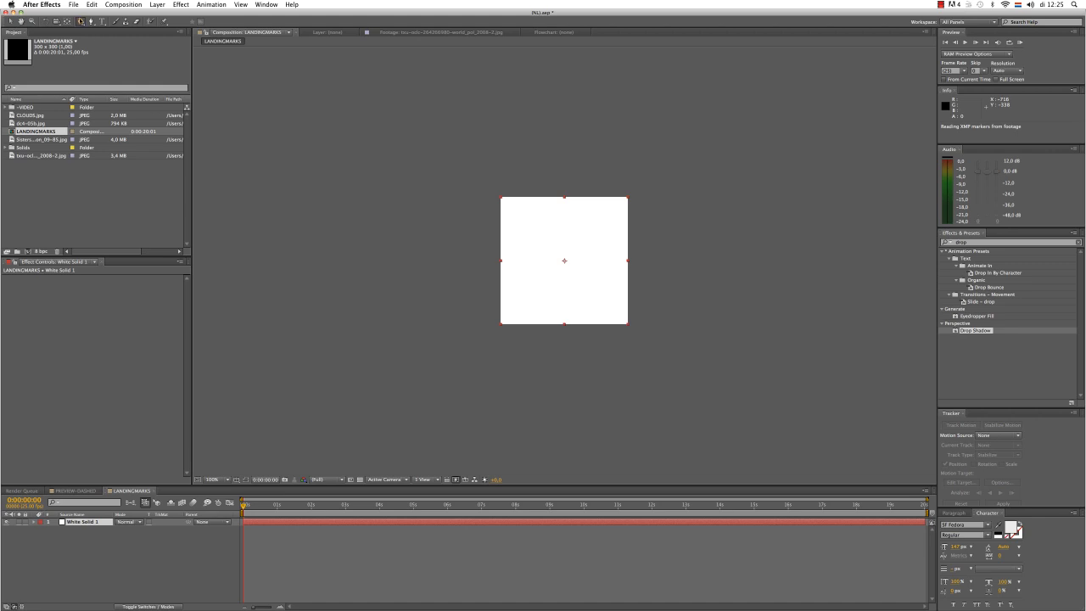
double_click(80, 21)
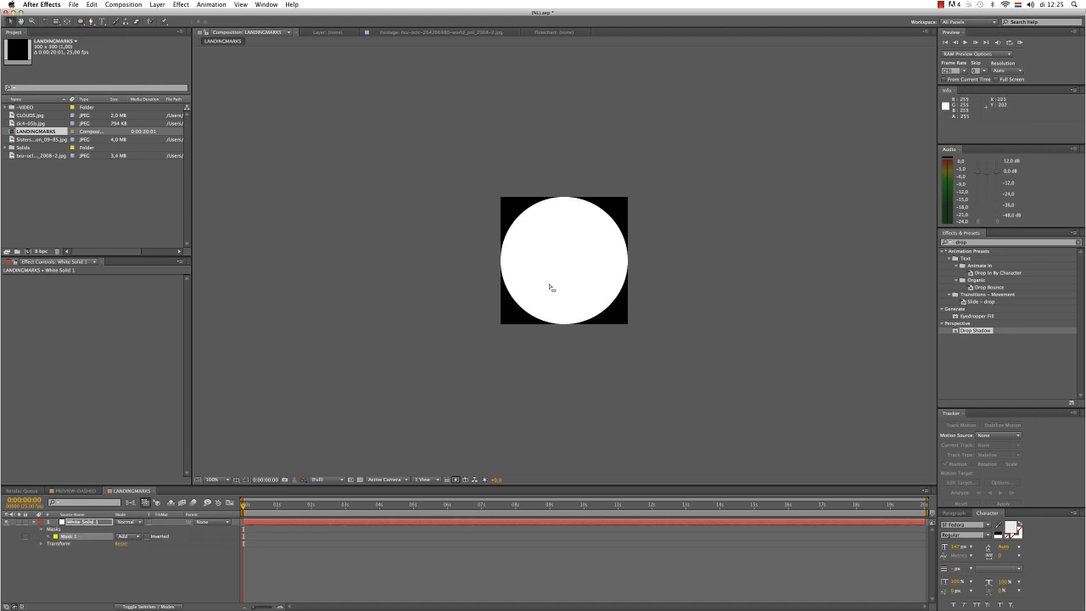
key(period)
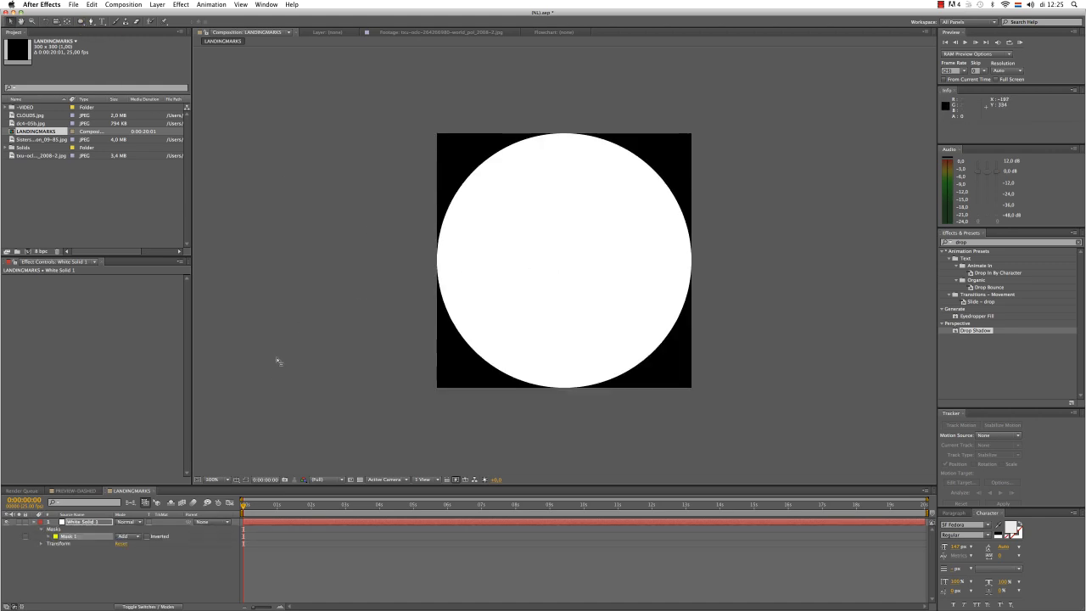
Step: Start animating the white solid's Scale with a 0% keyframe at 0:00:00:00
click(84, 522)
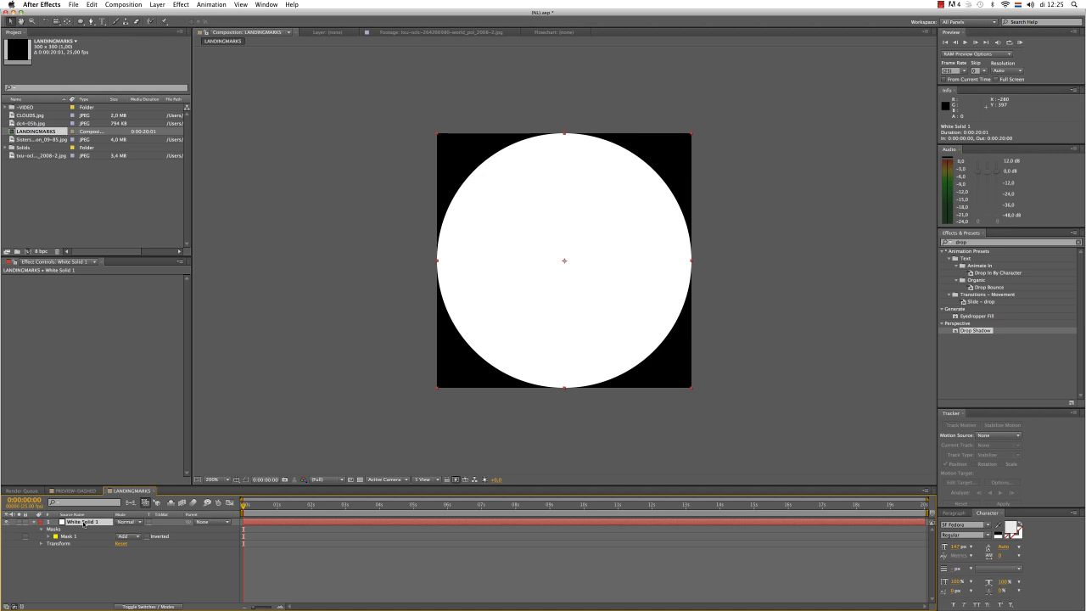
key(s)
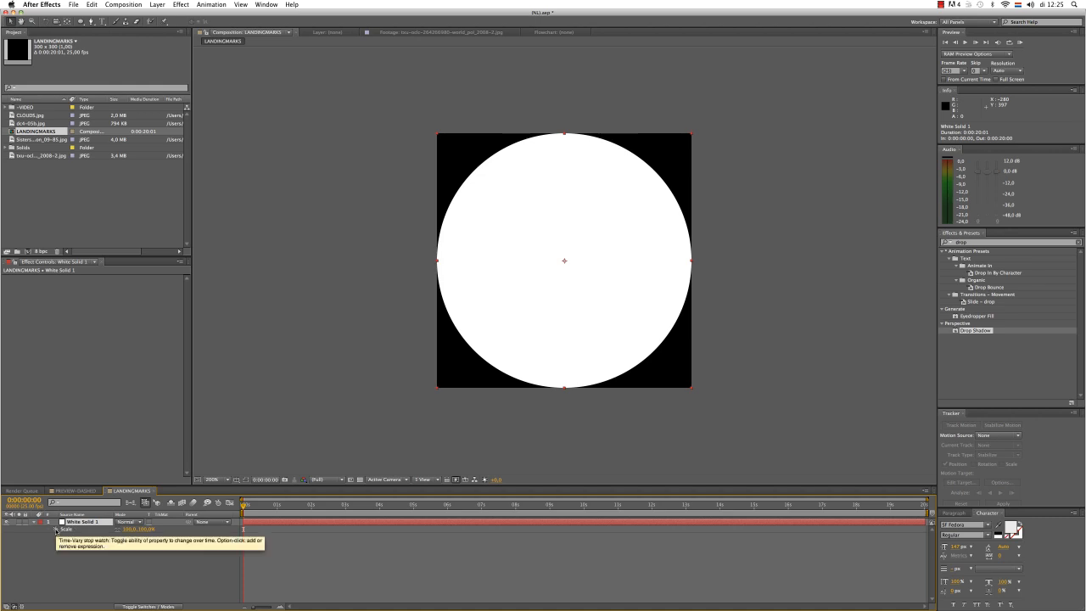
click(56, 530)
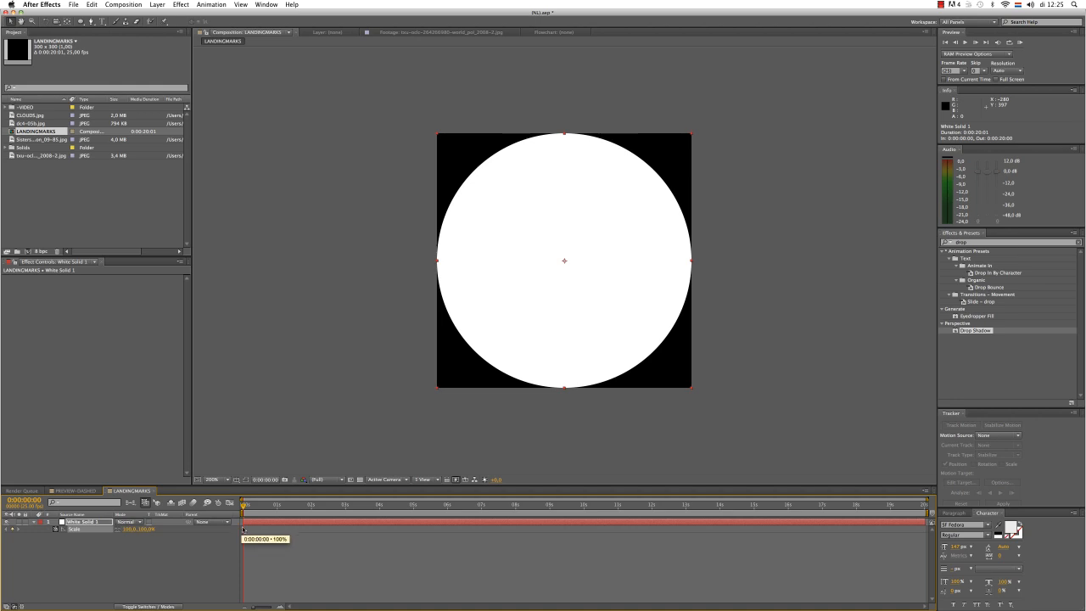
click(127, 530)
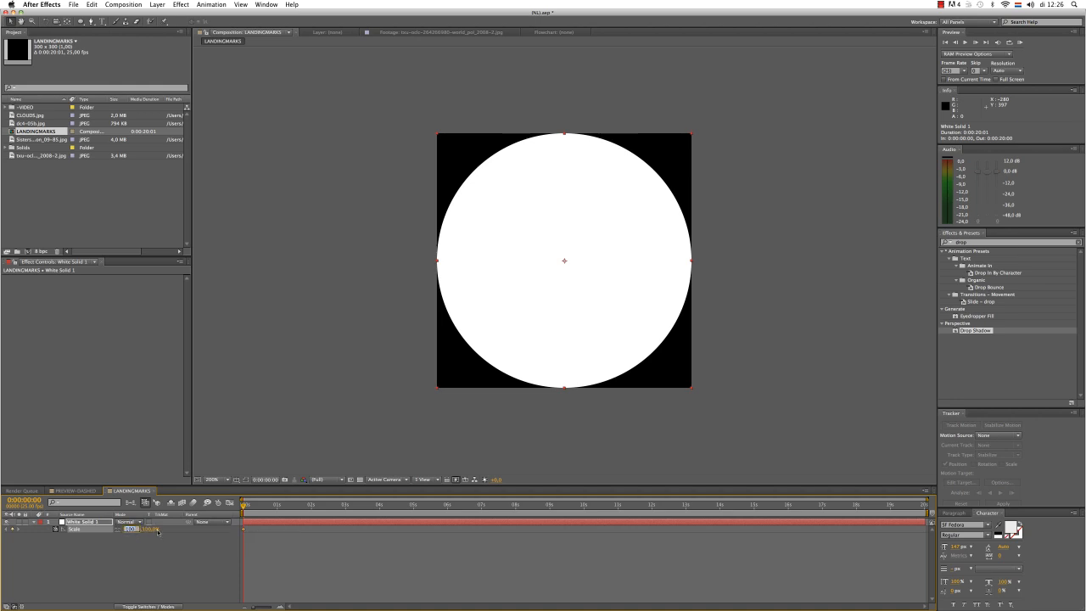
text(0)
key(Return)
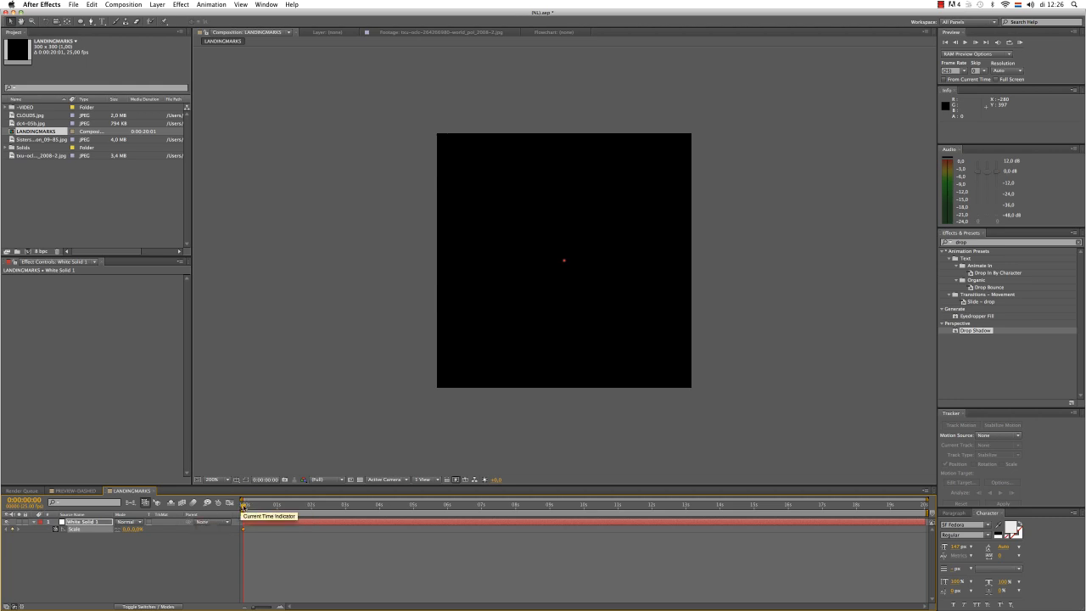
Step: Add a 100% Scale keyframe to the white solid at 0:00:00:20
click(244, 505)
drag(244, 505, 270, 504)
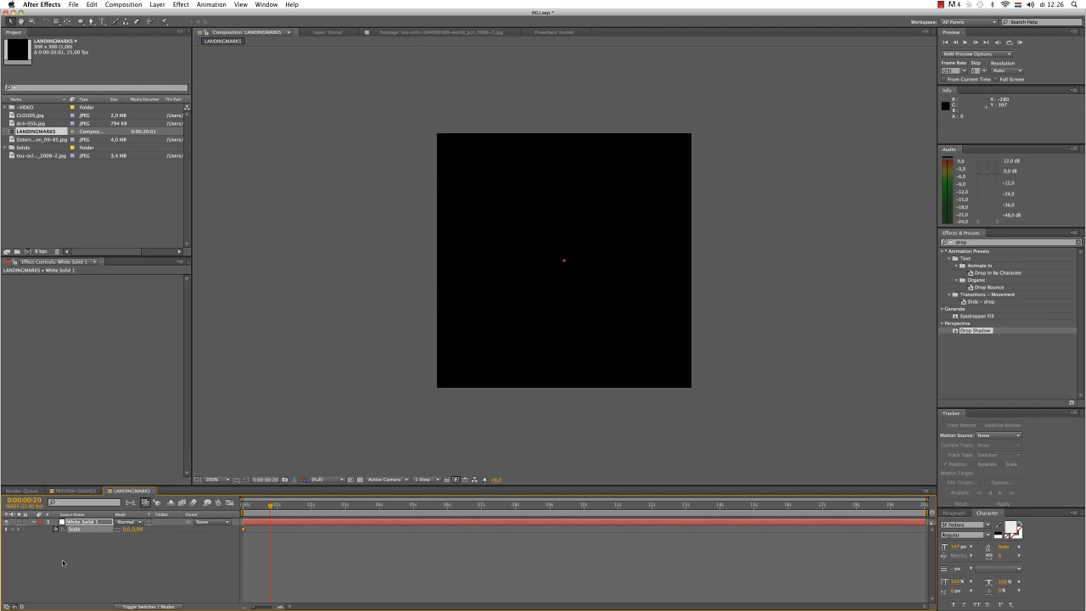
click(128, 529)
text(100)
key(Return)
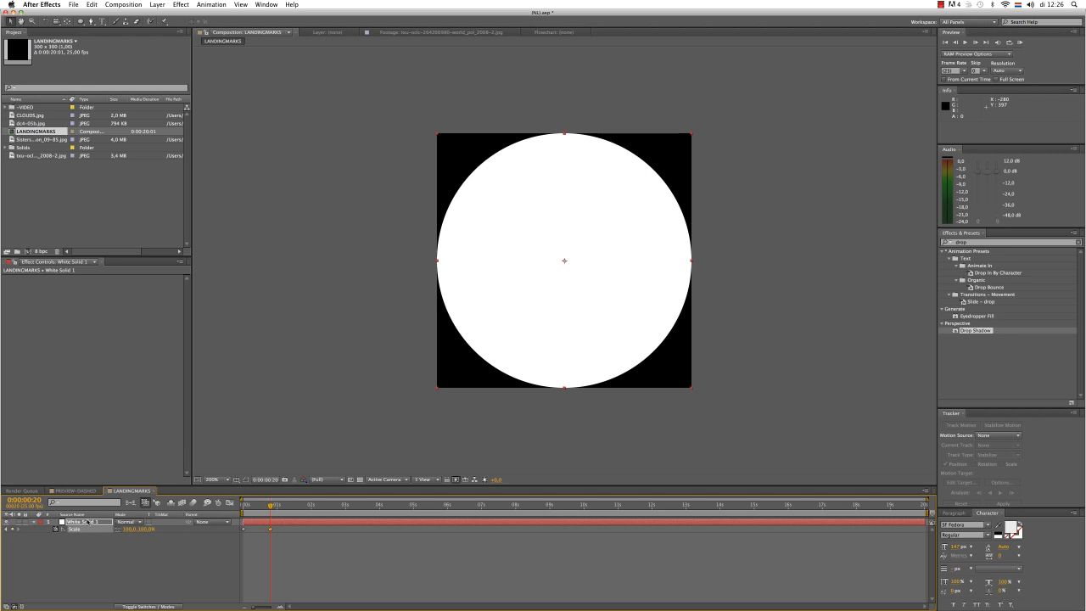
Step: Duplicate the animated white circle layer
click(85, 522)
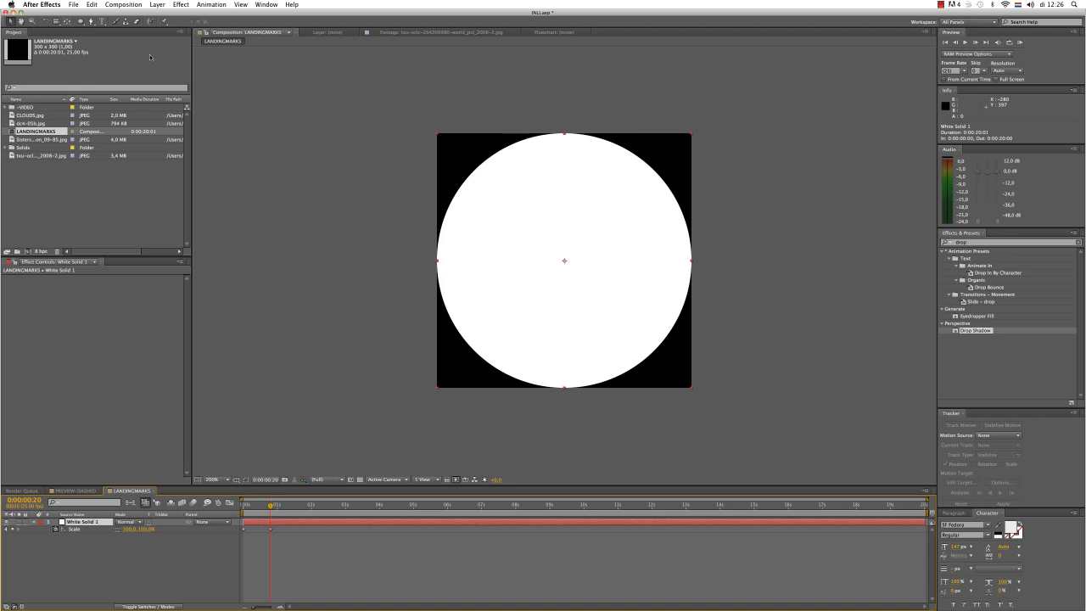
click(92, 4)
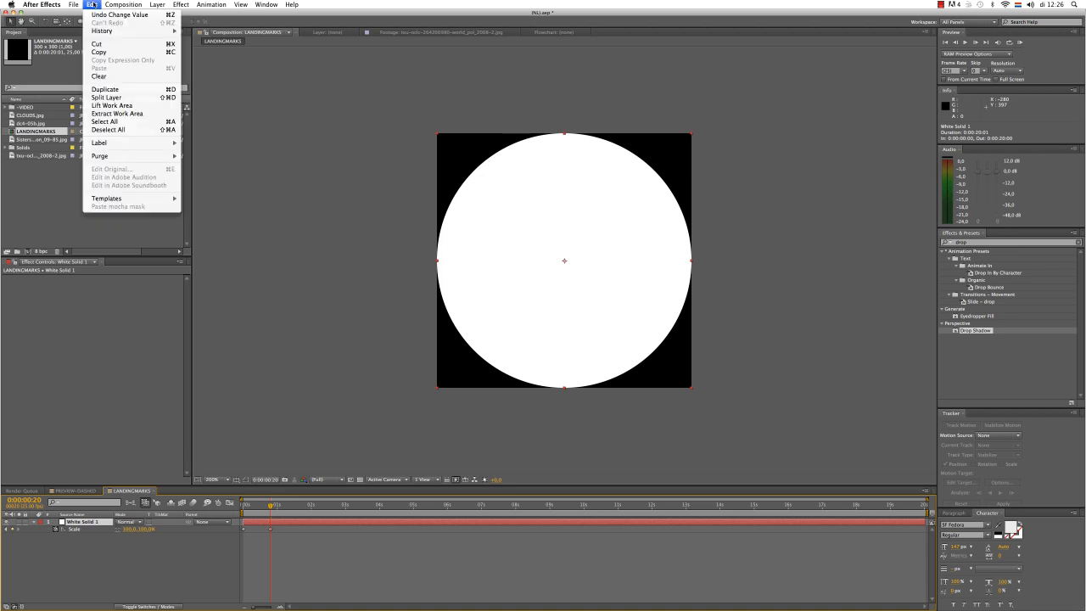
click(126, 91)
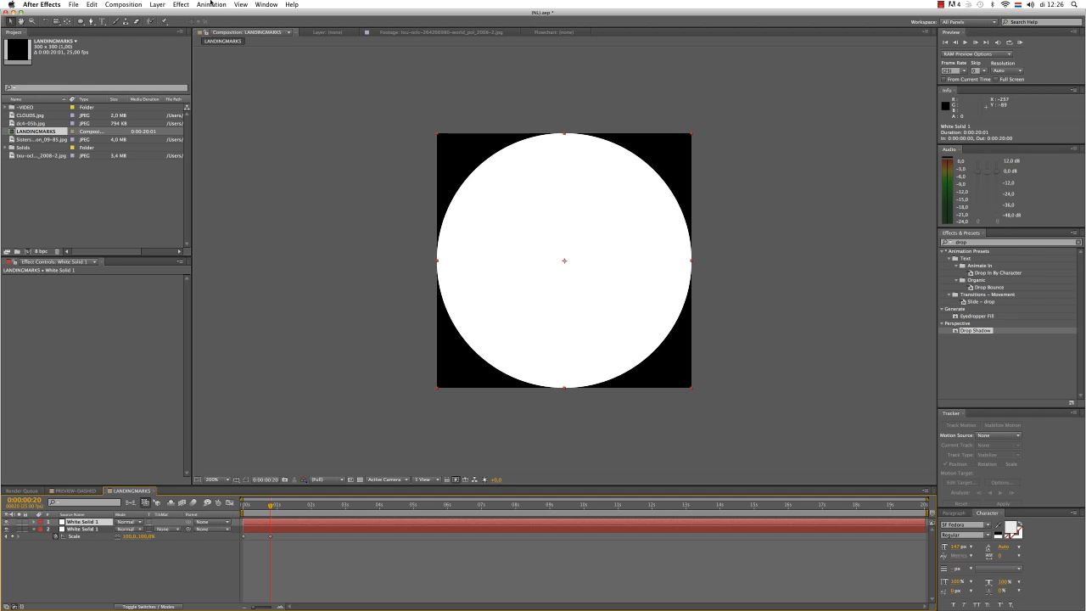
Step: Change the upper duplicate's solid color to pure red (255, 0, 0) as a new solid
click(159, 5)
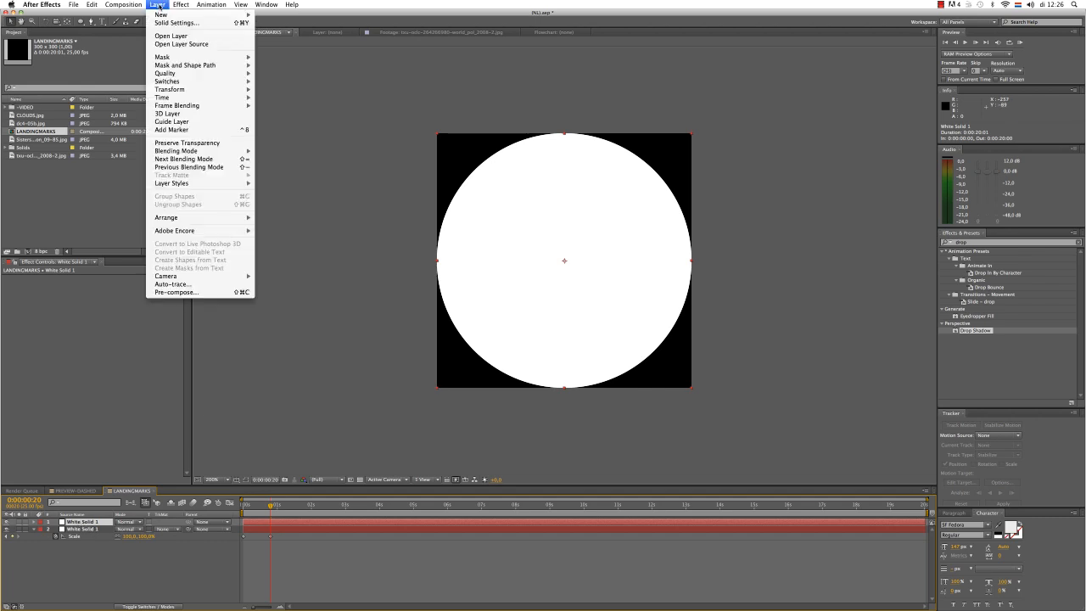
click(165, 23)
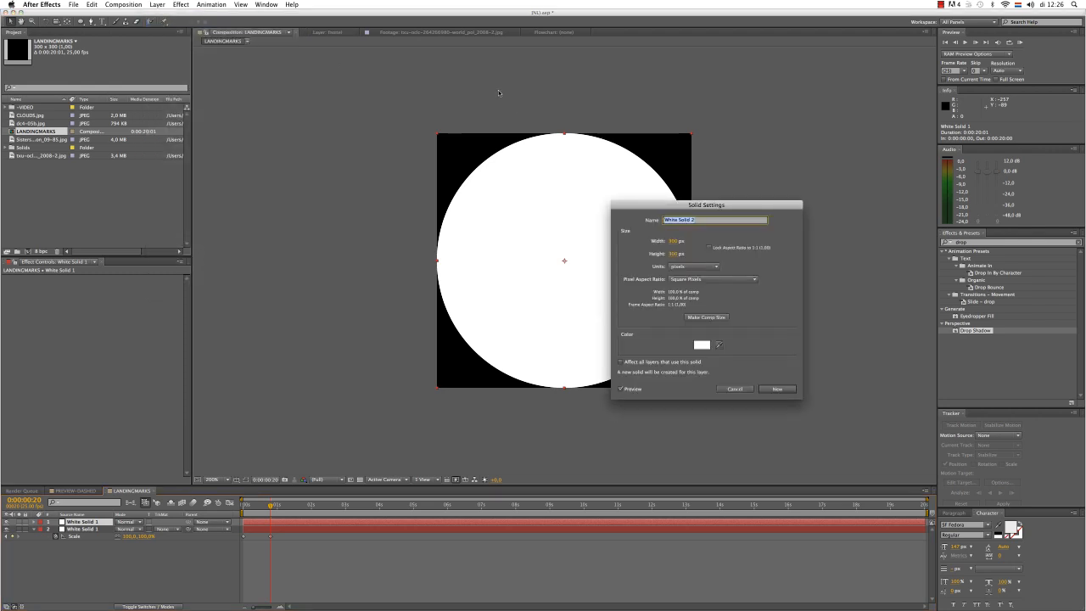
click(702, 345)
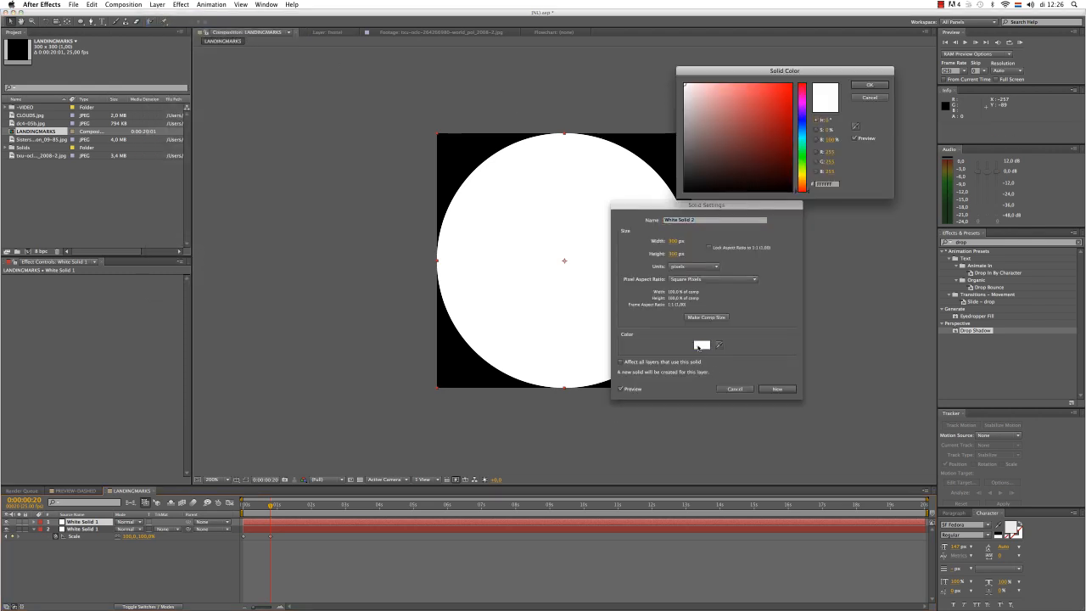
drag(784, 114, 789, 84)
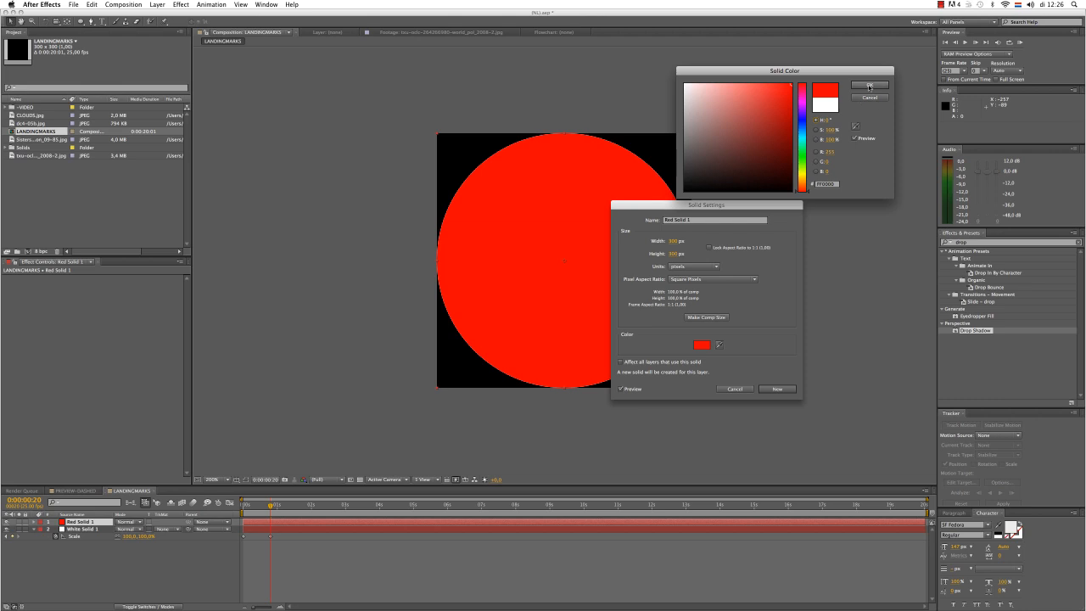
click(868, 85)
click(777, 391)
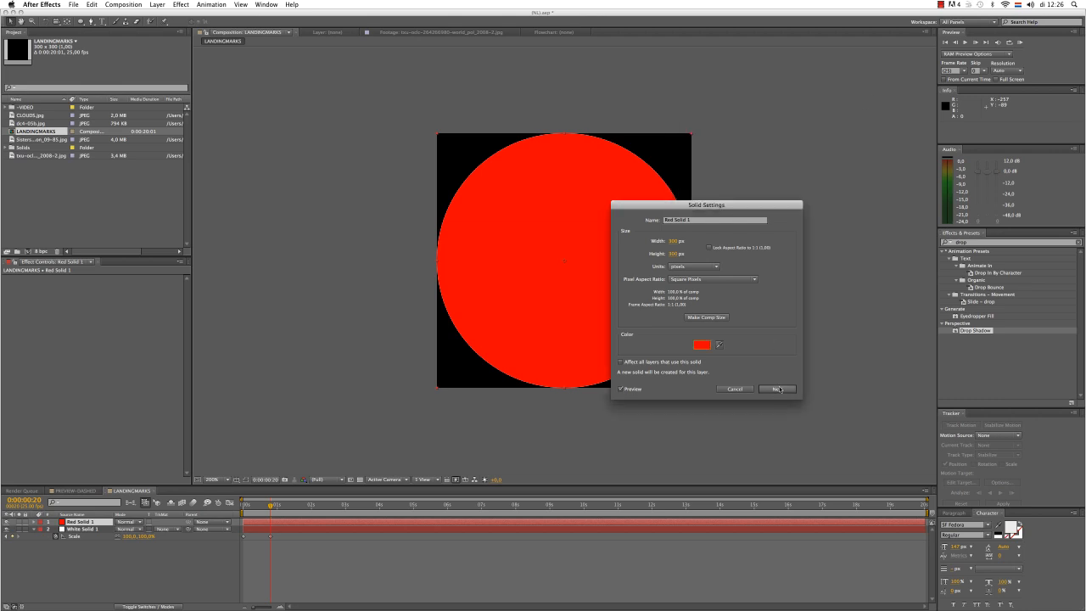
Step: Shift the red solid layer so that it starts at 0:00:00:06 in the landing mark composition
click(88, 530)
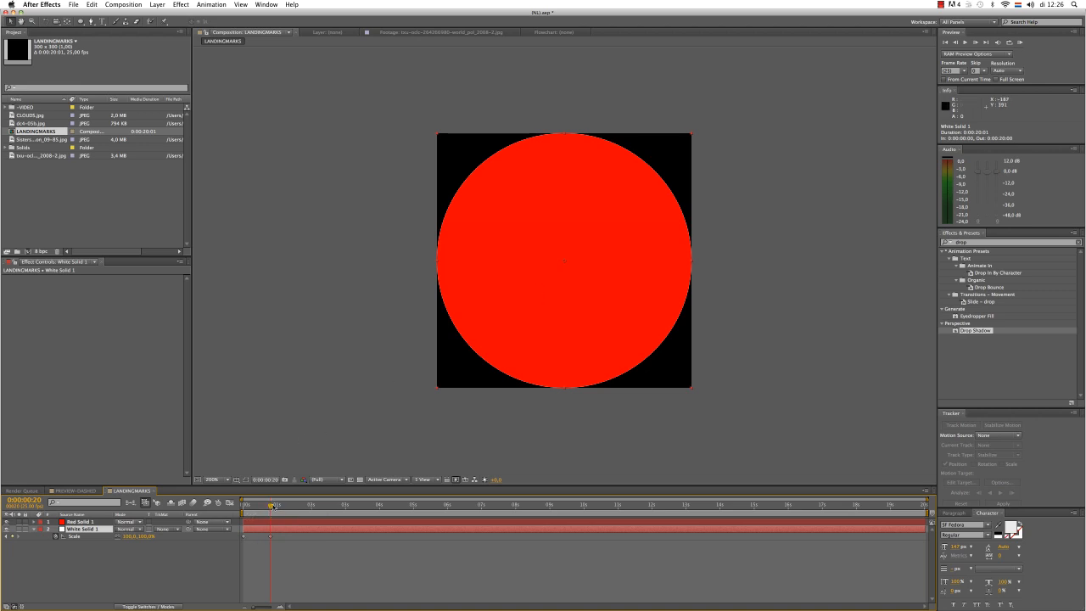
mouse_move(271, 505)
mouse_down()
mouse_move(210, 507)
mouse_move(270, 506)
mouse_up()
click(91, 522)
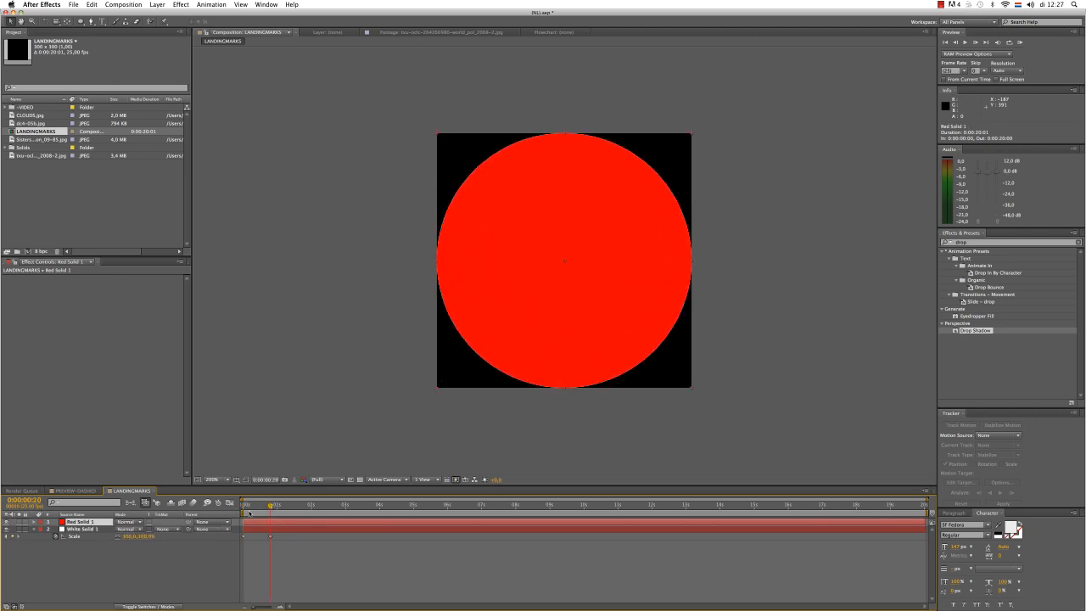
click(79, 522)
drag(249, 524, 272, 505)
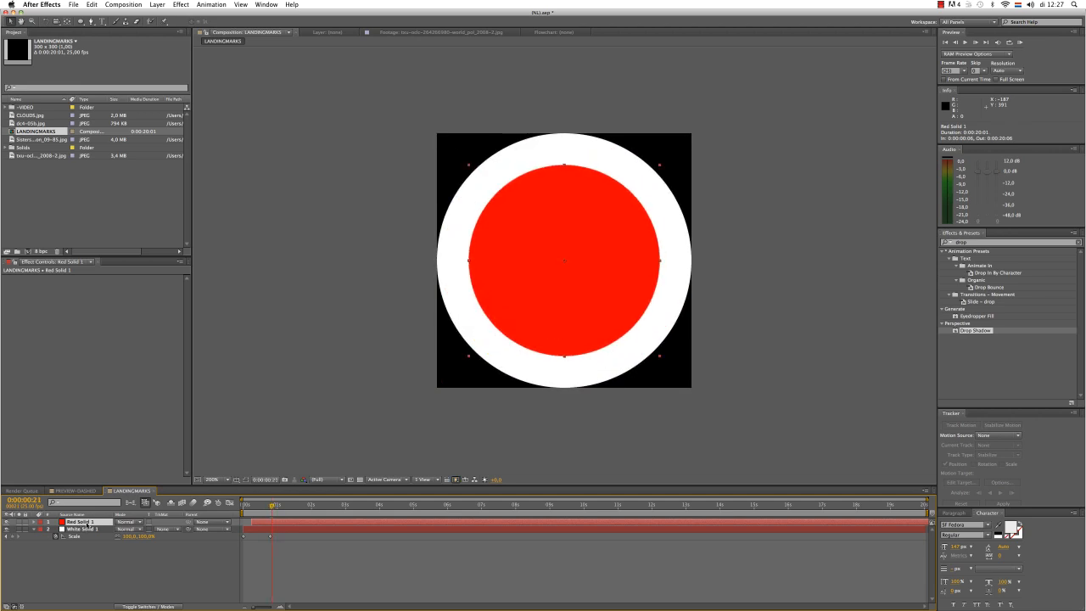
Step: Set the red solid's ending Scale keyframe at 0:00:01:01 to 80% and scrub through the result
key(s)
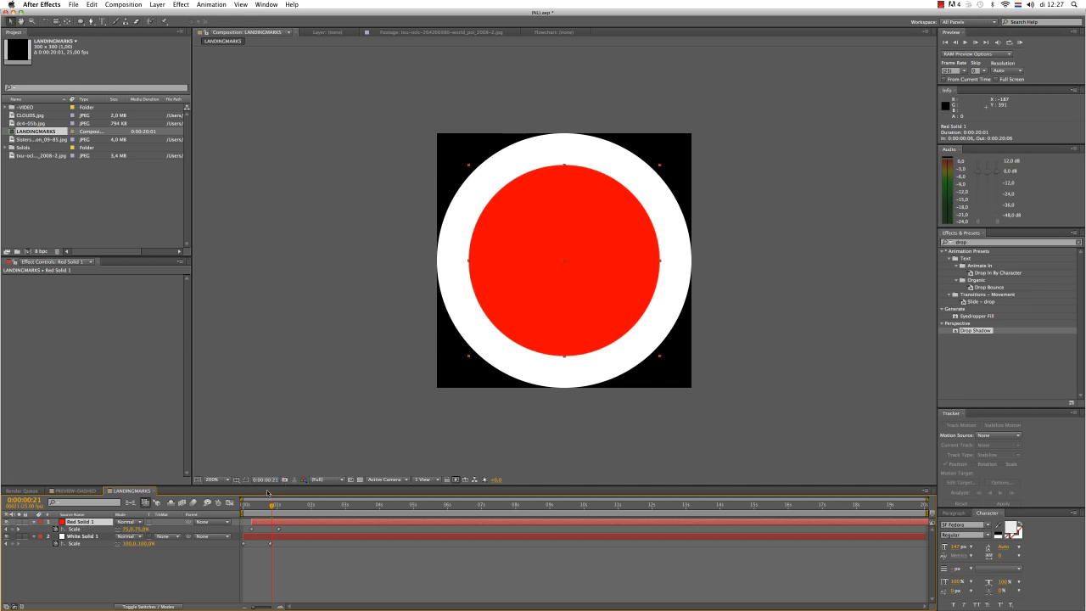
drag(269, 507, 263, 509)
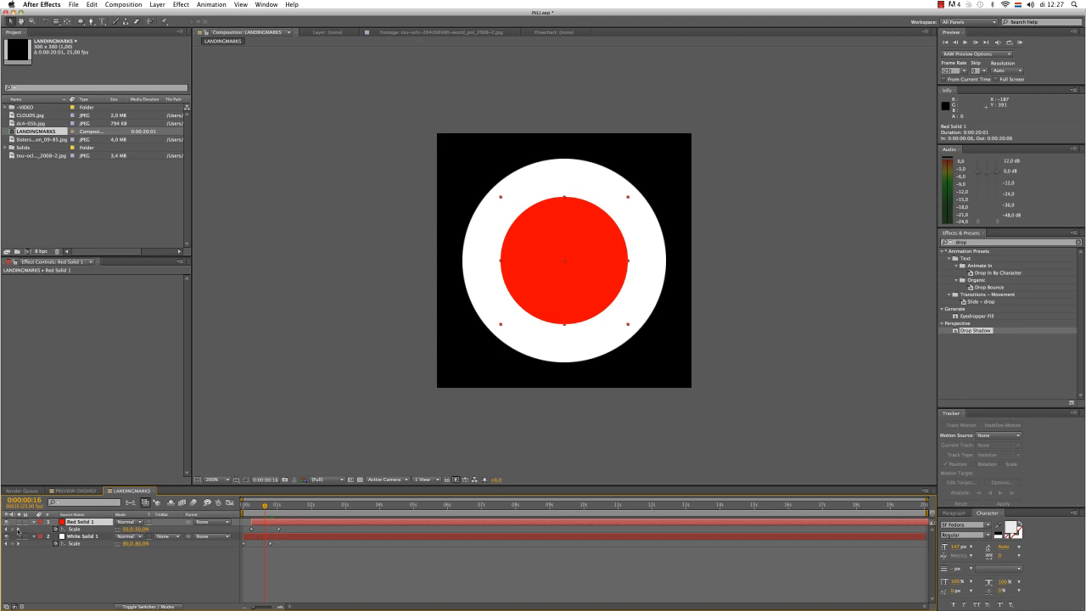
click(18, 529)
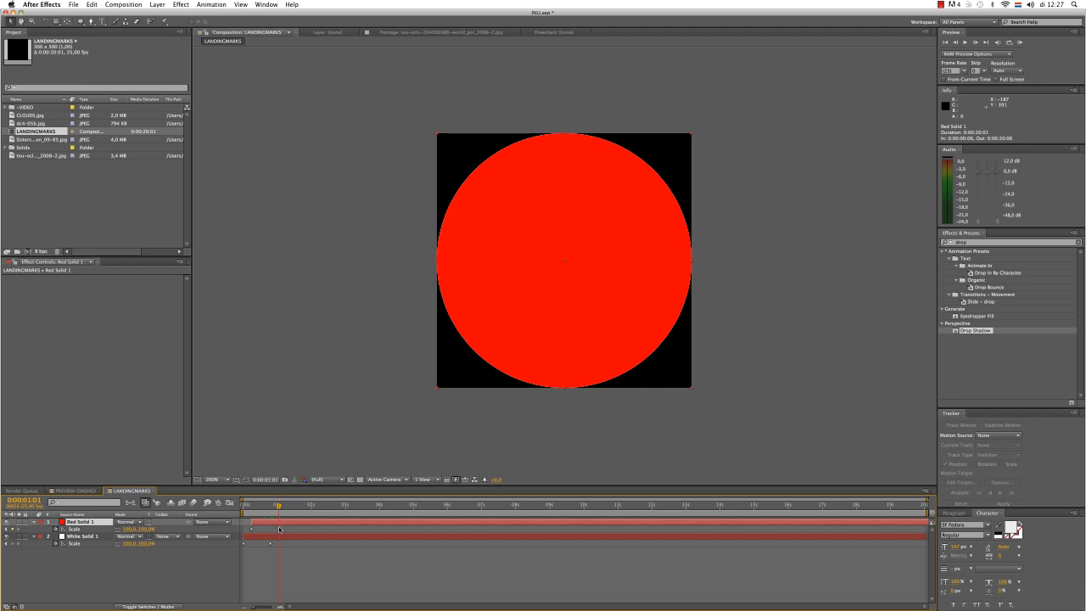
click(131, 530)
key(Return)
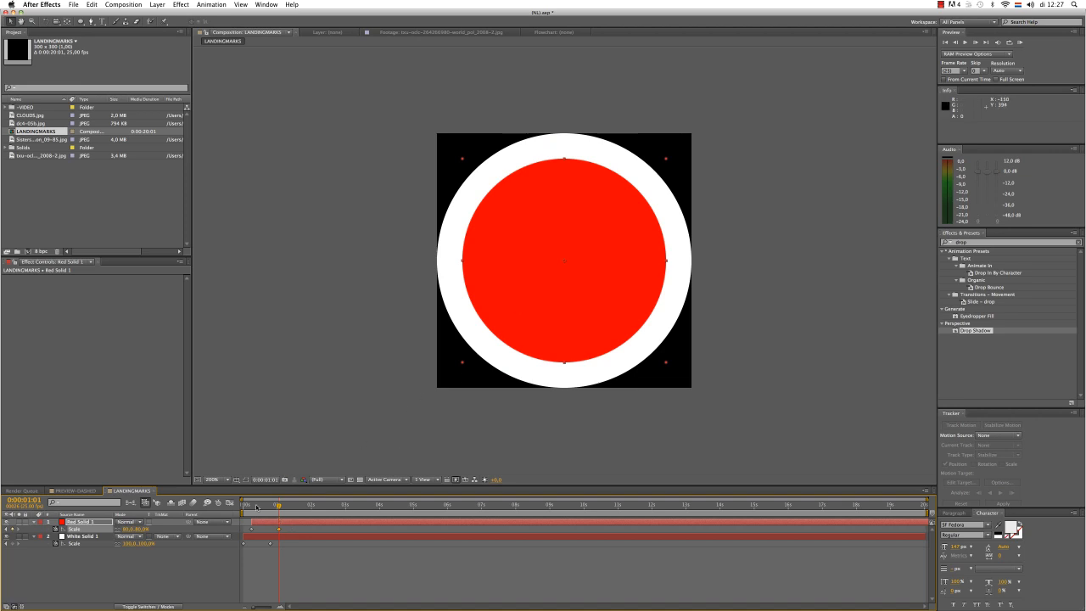
mouse_move(278, 505)
mouse_down()
mouse_move(246, 506)
mouse_move(275, 506)
mouse_up()
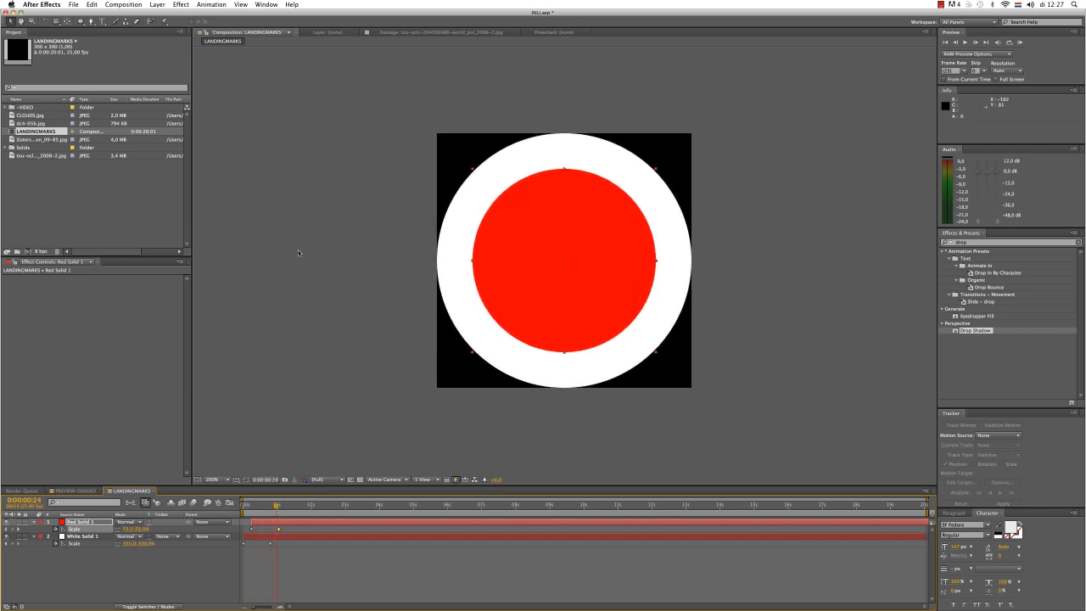
Step: Create a new composition named RENDERCOMP with a size of 1280 × 720 px
click(123, 4)
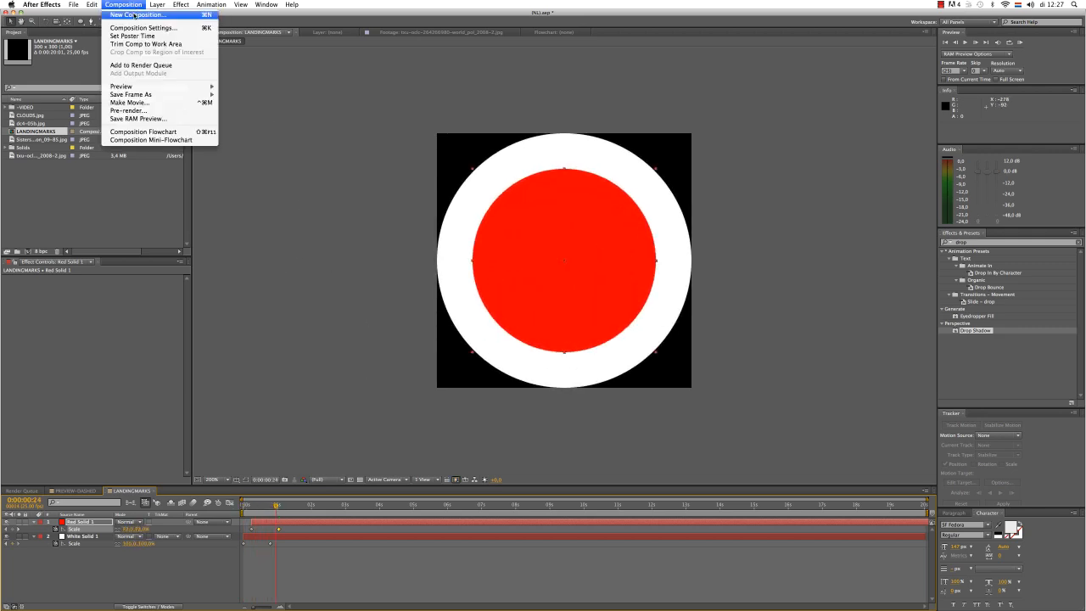
click(134, 16)
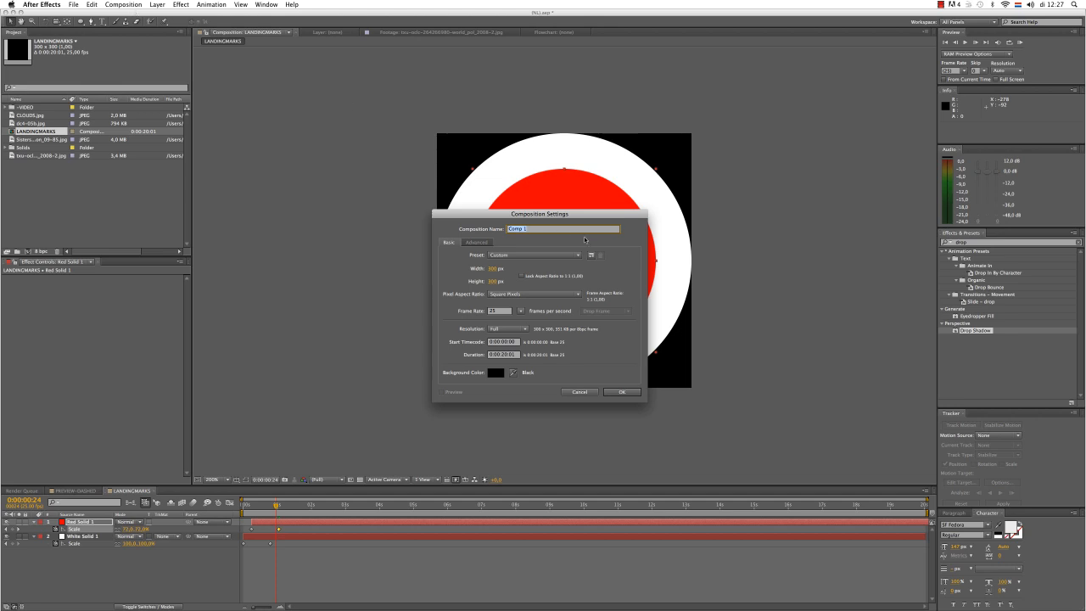
text(L)
click(490, 269)
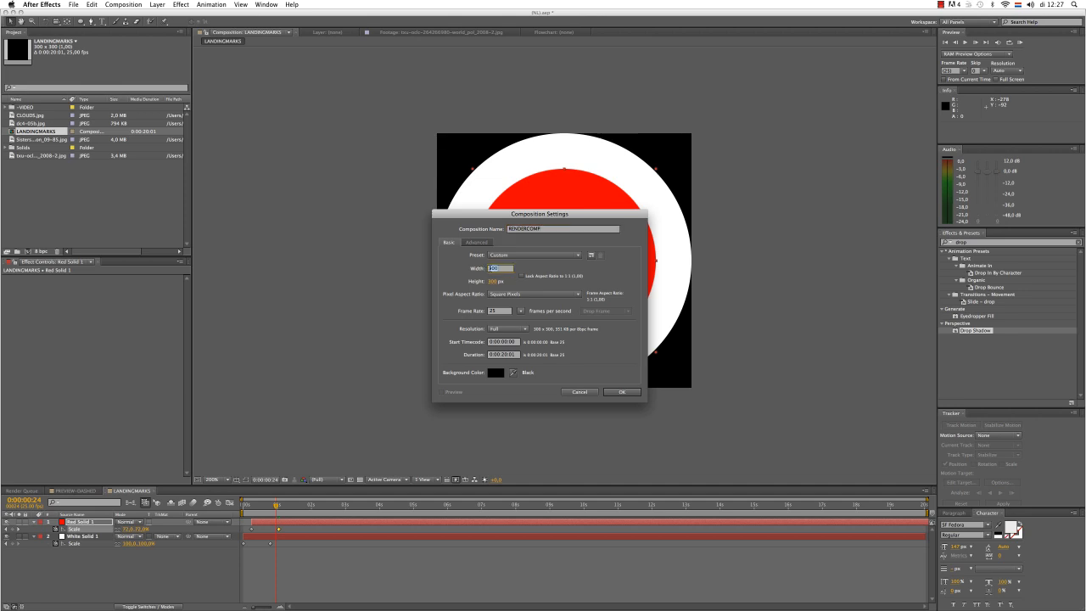
text(1280)
click(498, 281)
text(720)
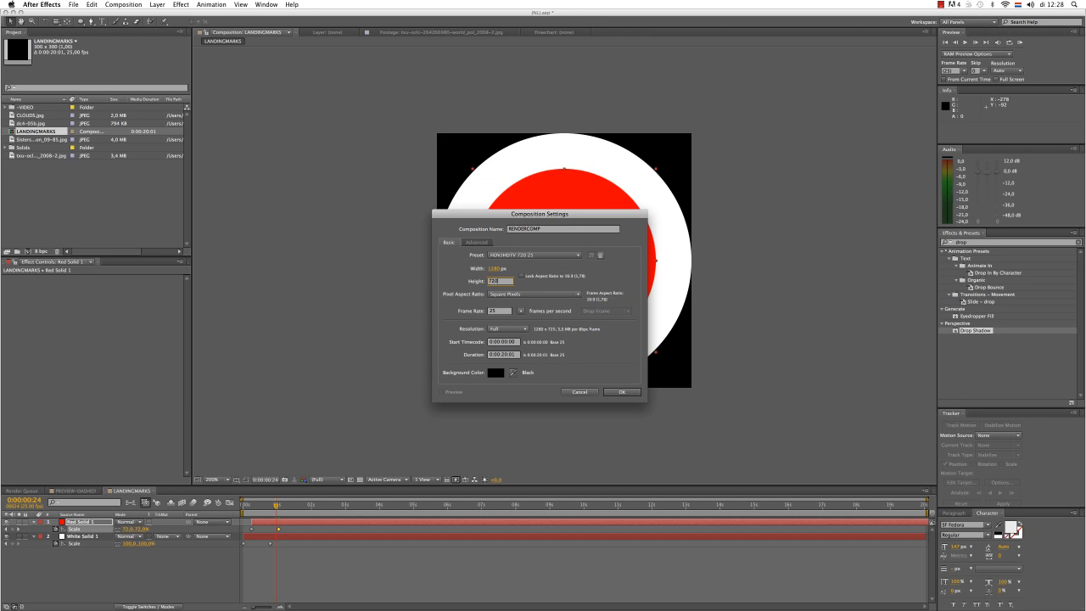
click(620, 391)
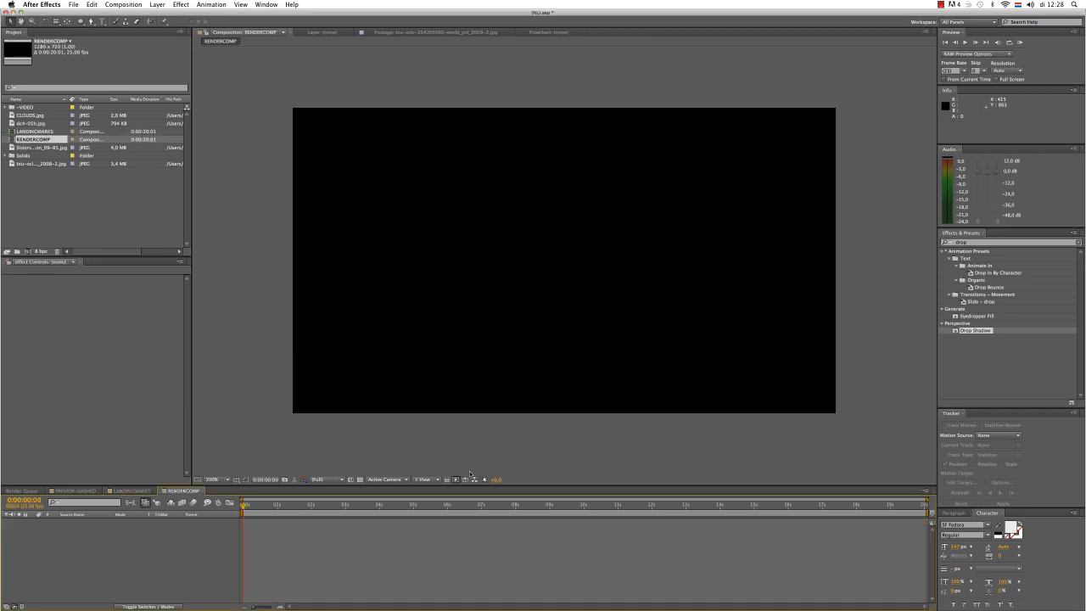
Step: Set the preview resolution to Half and place the world map image in RENDERCOMP
click(339, 480)
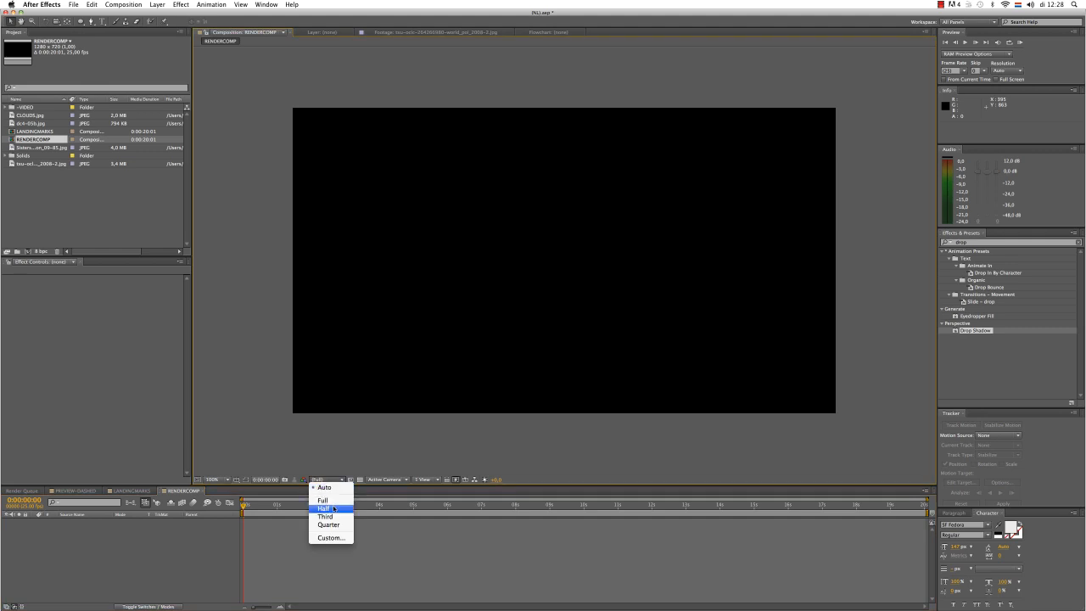
click(334, 508)
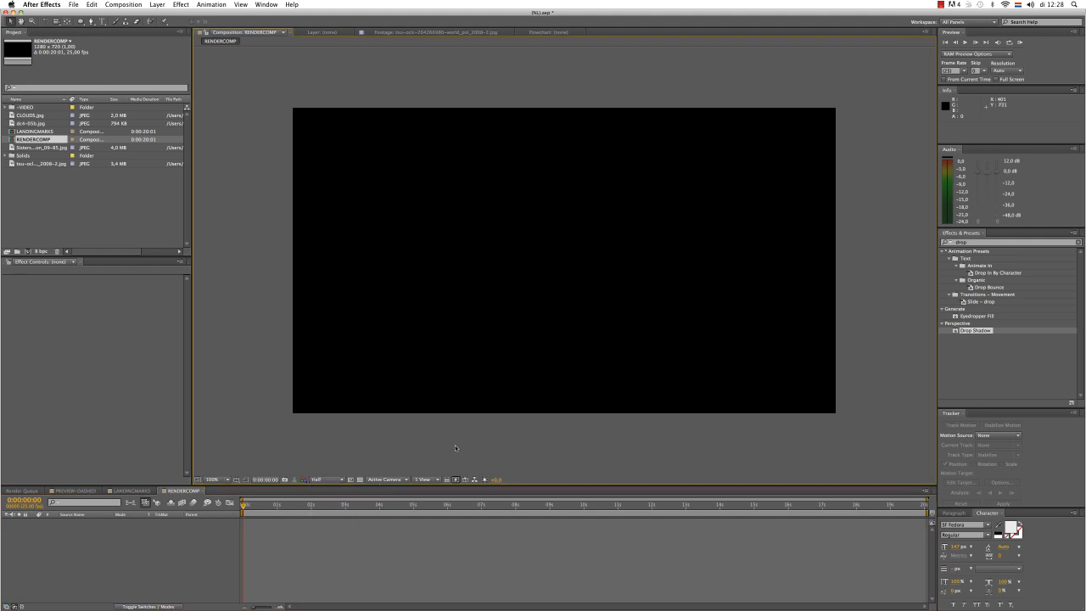
click(22, 165)
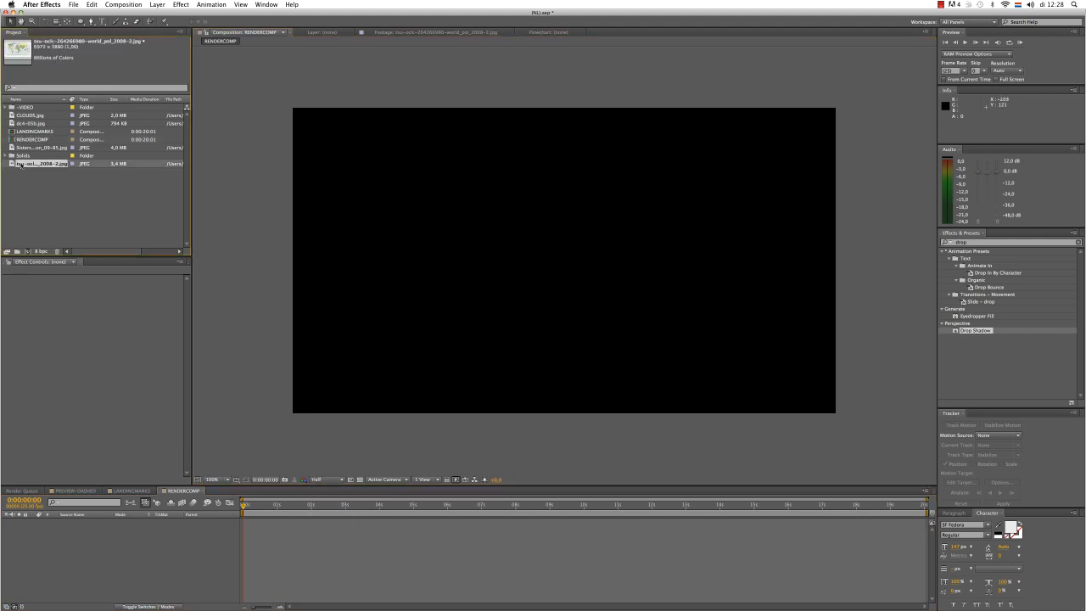
drag(21, 163, 566, 256)
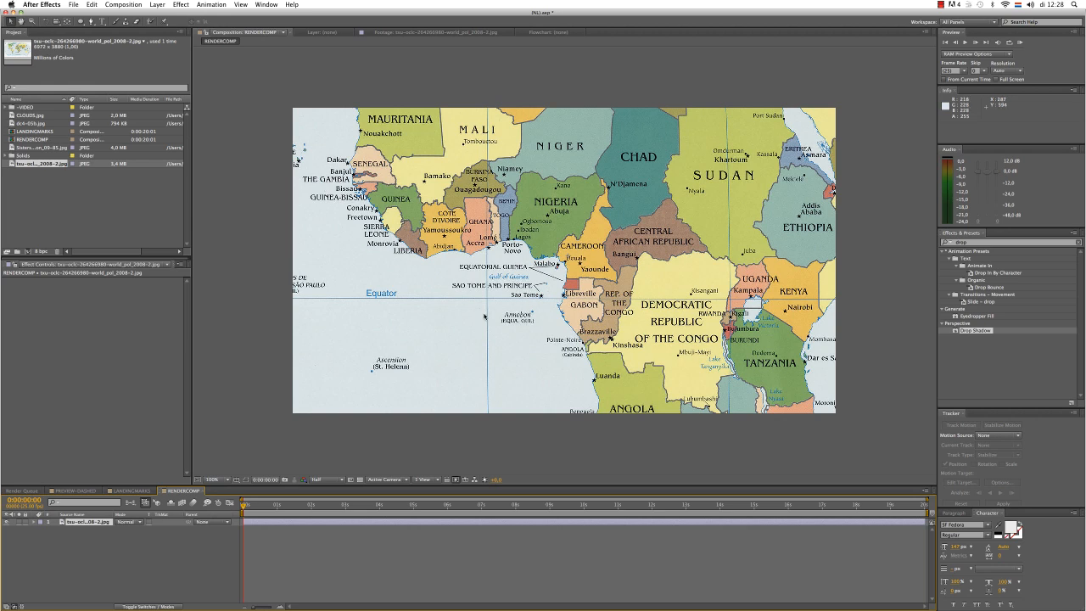
Step: Center the map on Amsterdam with the title/action-safe overlay shown, and add a Position keyframe at 0:00:00:00
click(236, 480)
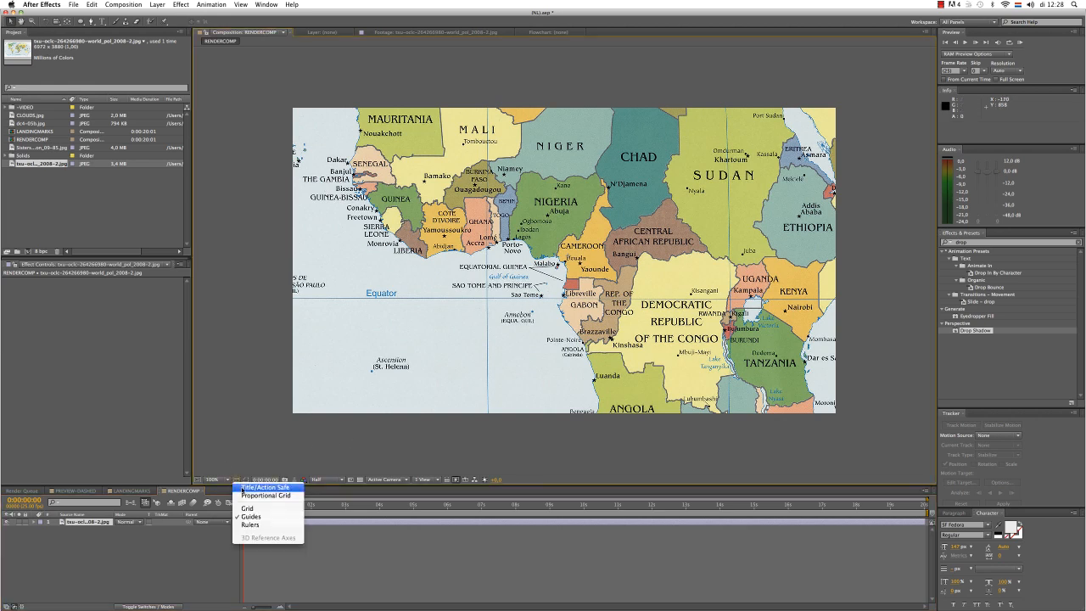
click(263, 487)
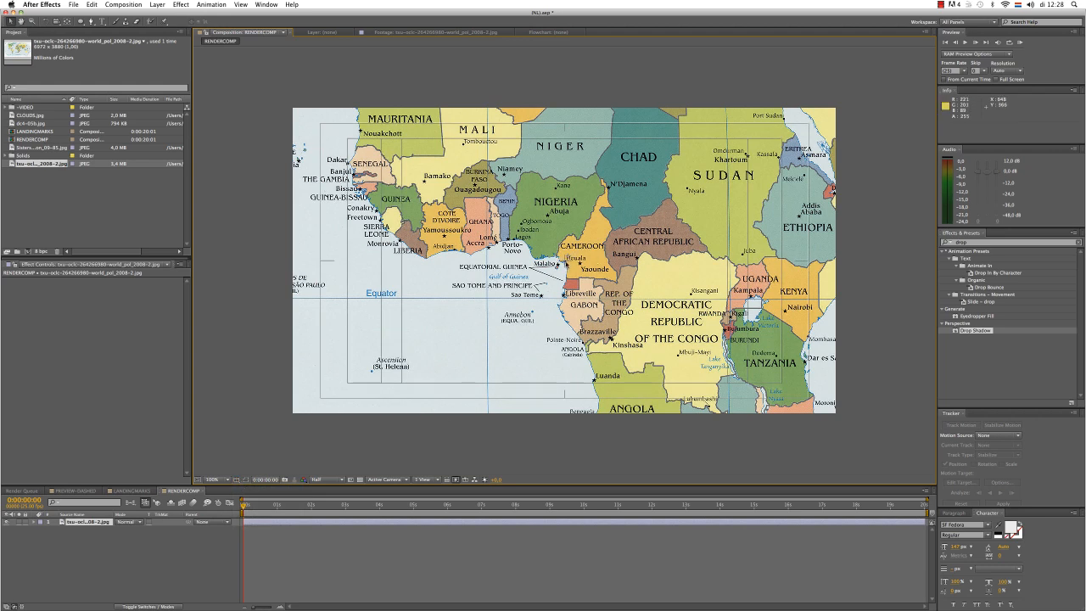
drag(635, 226, 527, 421)
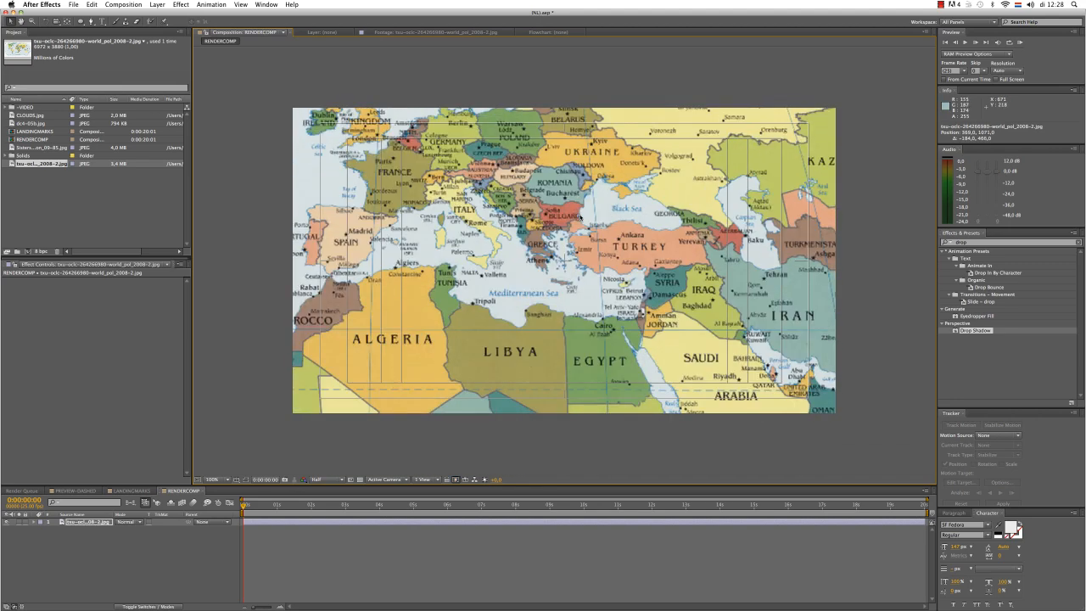
drag(576, 192, 648, 268)
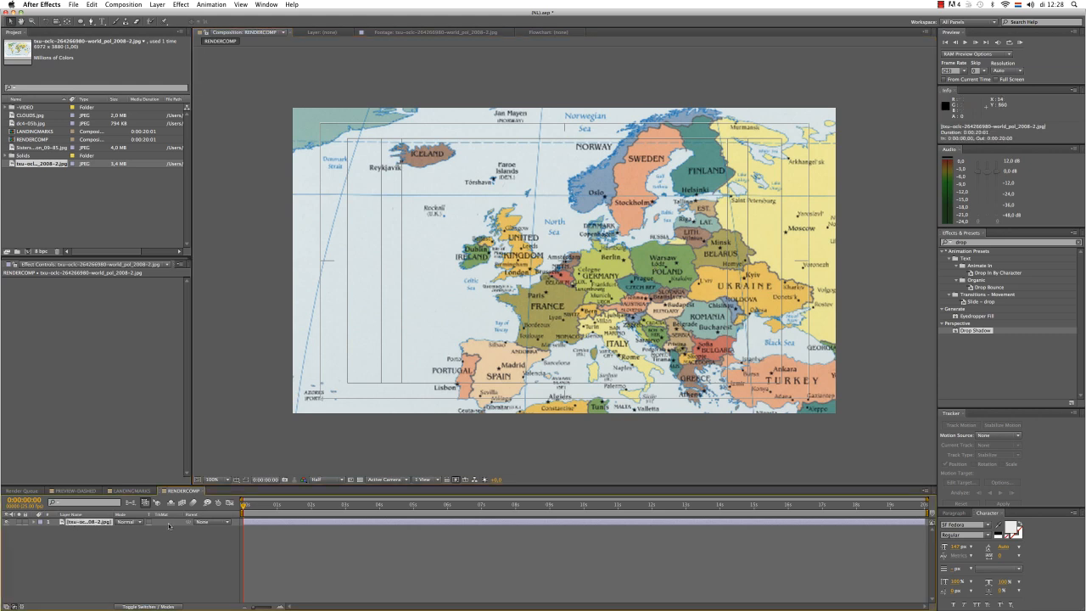
key(p)
click(61, 528)
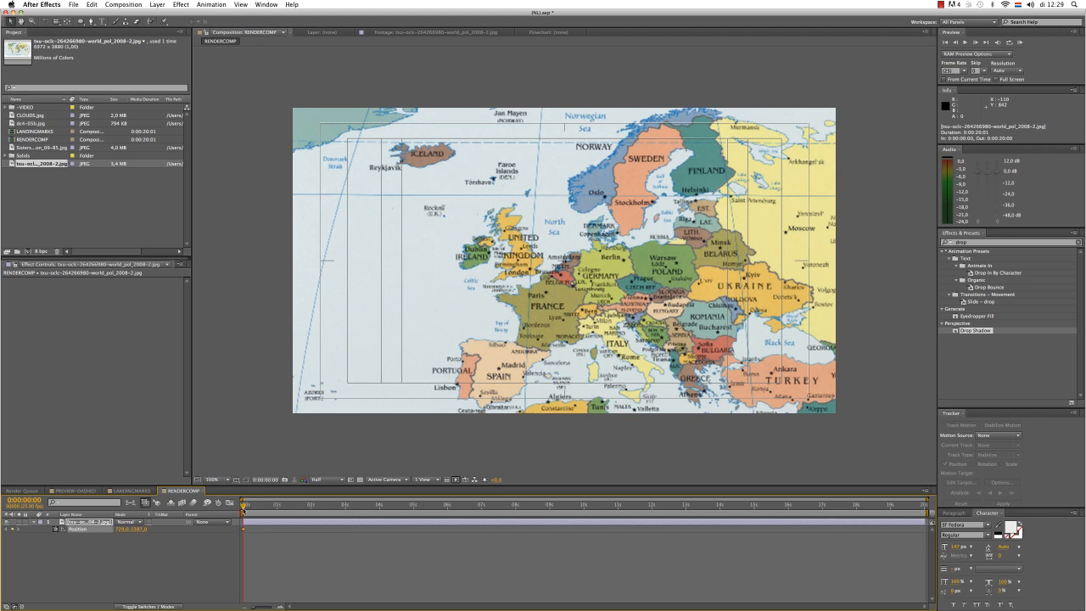
Step: At 0:00:05:00, move the map so that Astana lies at the frame center, adding a second Position keyframe
drag(243, 506, 414, 525)
drag(689, 300, 468, 258)
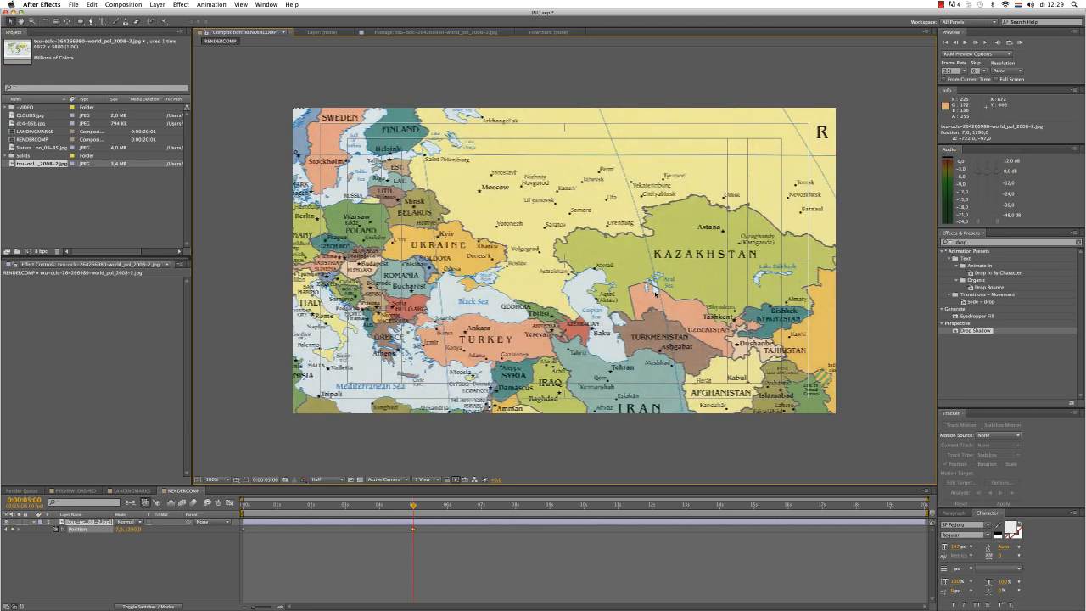
drag(665, 299, 565, 324)
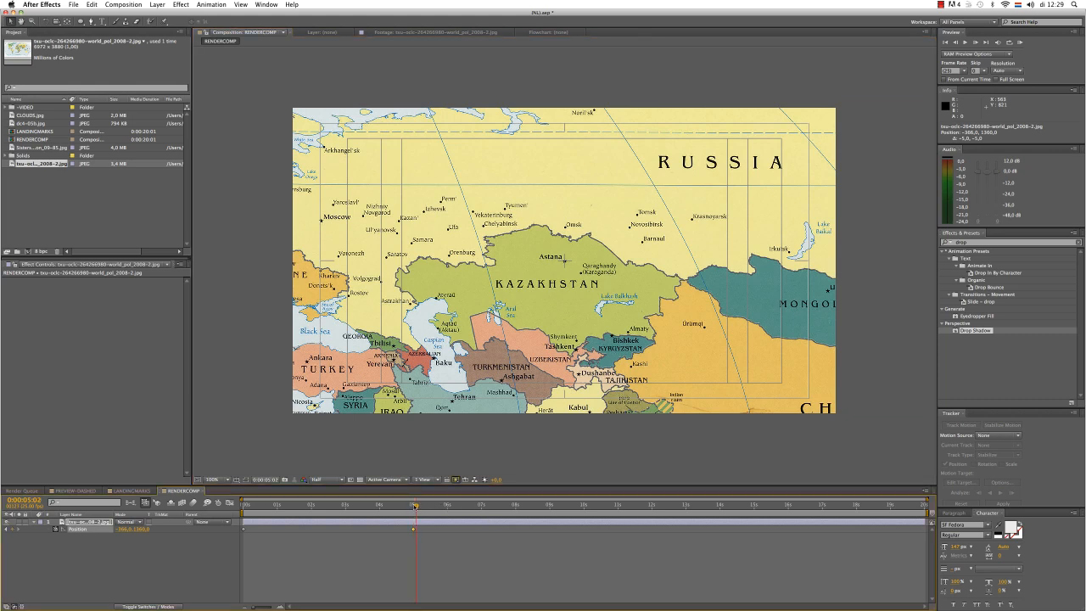
Step: At 0:00:10:00, reposition the map so that Cairo sits at the frame center as the third Position keyframe
click(585, 505)
drag(515, 343, 602, 170)
drag(450, 362, 624, 348)
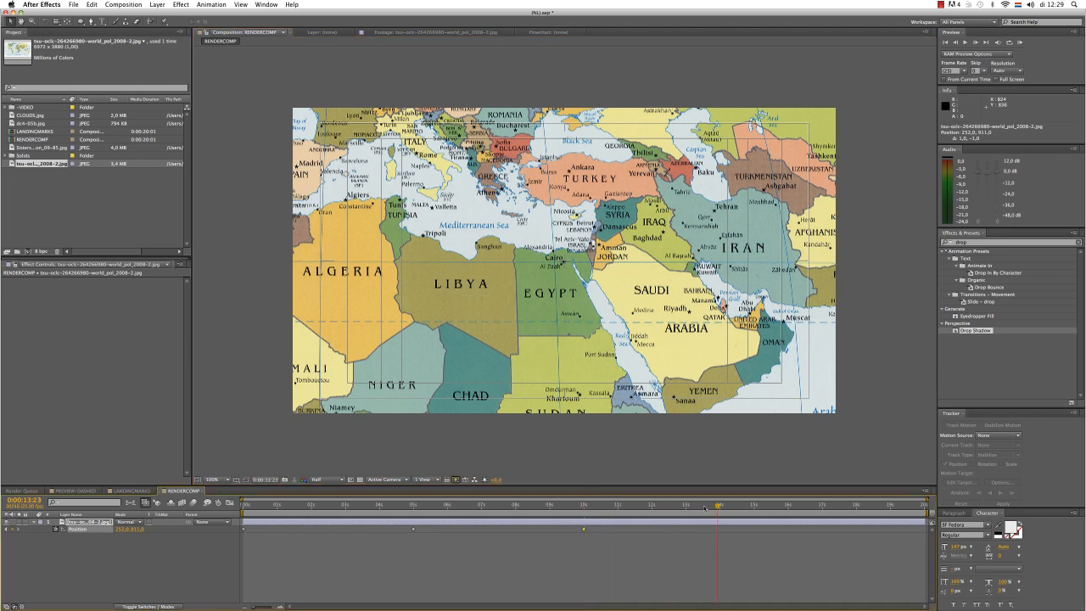
Step: At 0:00:15:00, center the map on Madrid for the fourth Position keyframe and scrub back to the start
drag(584, 506, 753, 506)
drag(440, 314, 667, 380)
drag(591, 343, 596, 345)
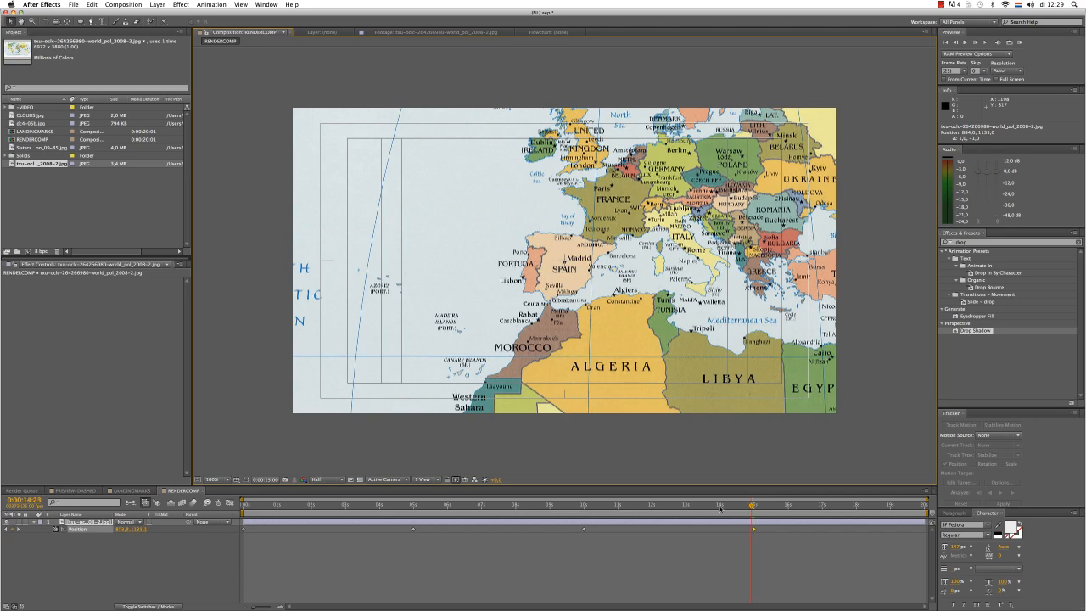
drag(754, 505, 239, 502)
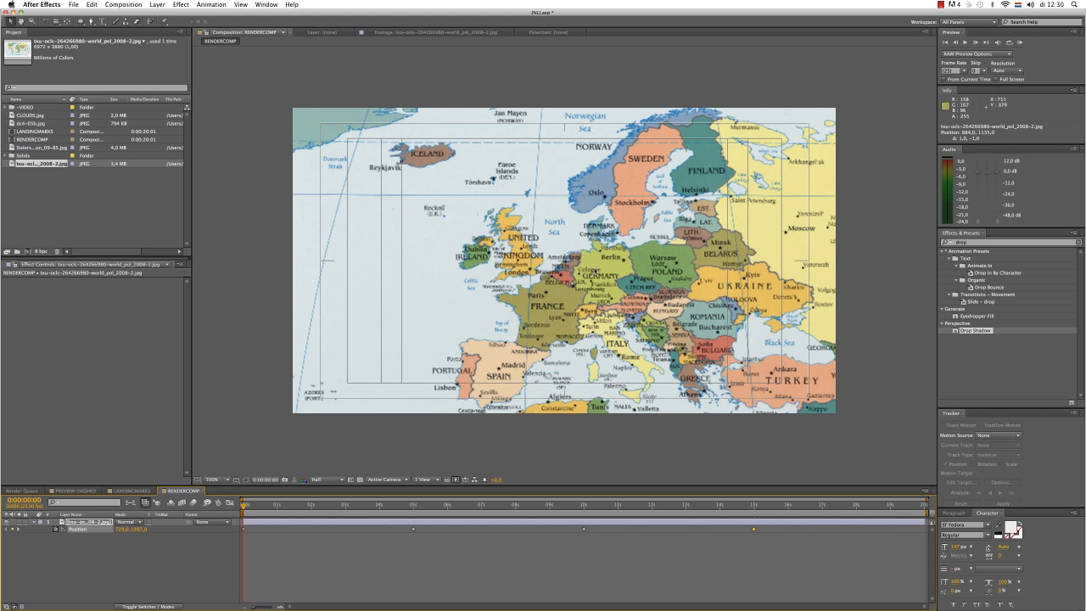
Step: Apply the CC Toner effect to the map layer and set its Midtones to bright orange (255, 134, 0)
click(975, 245)
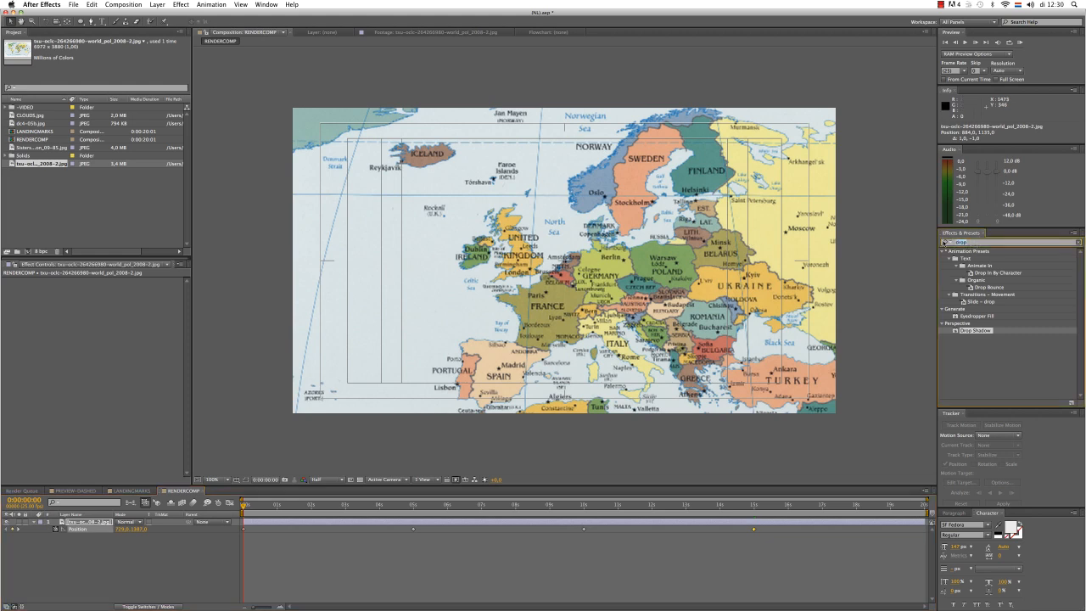
text(toner)
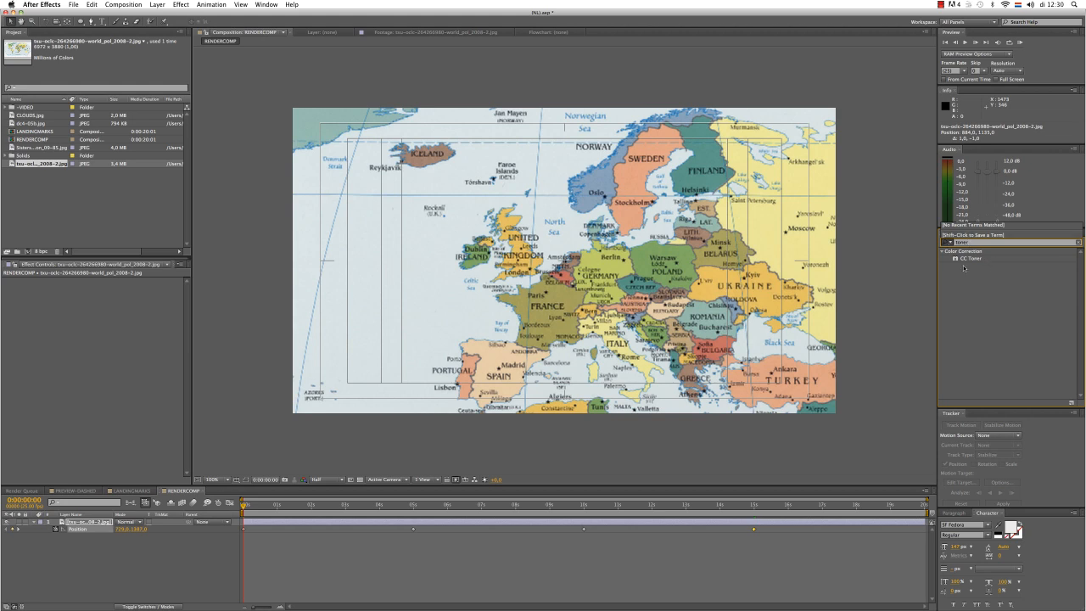
drag(967, 258, 562, 273)
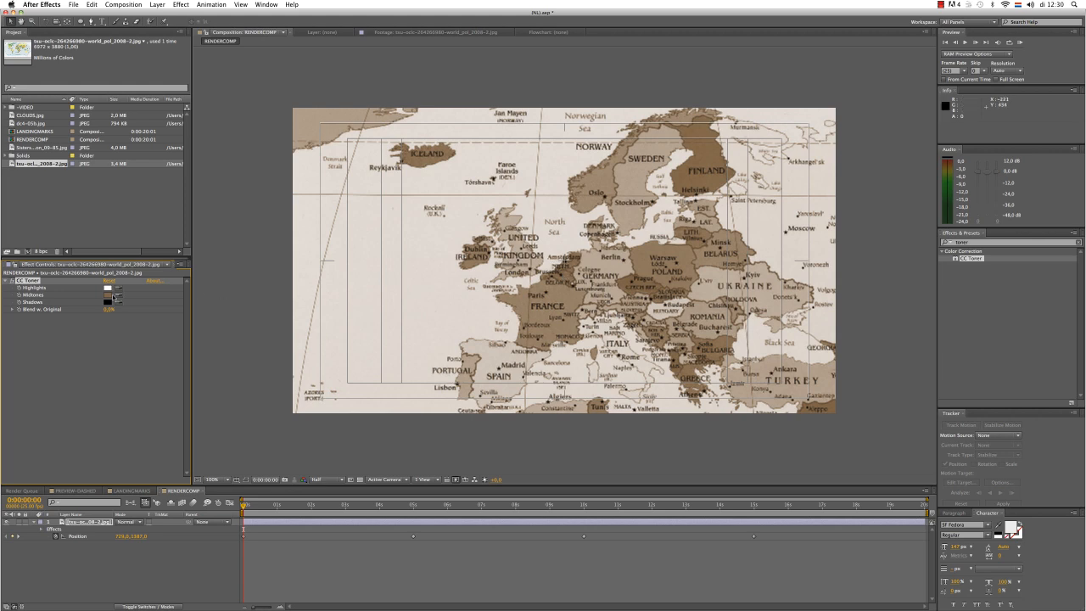
click(111, 295)
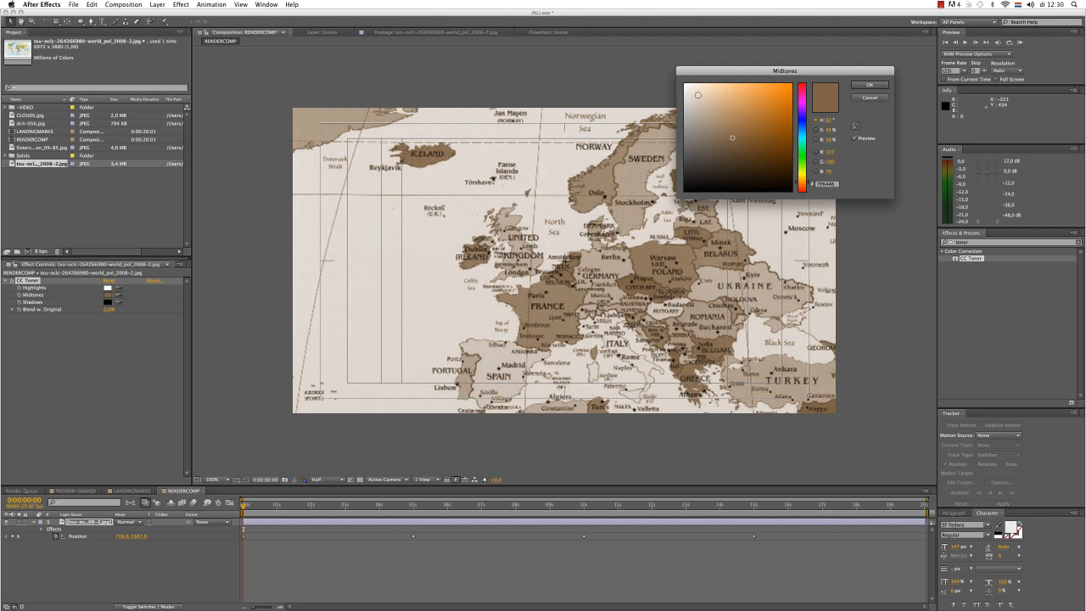
drag(732, 137, 792, 84)
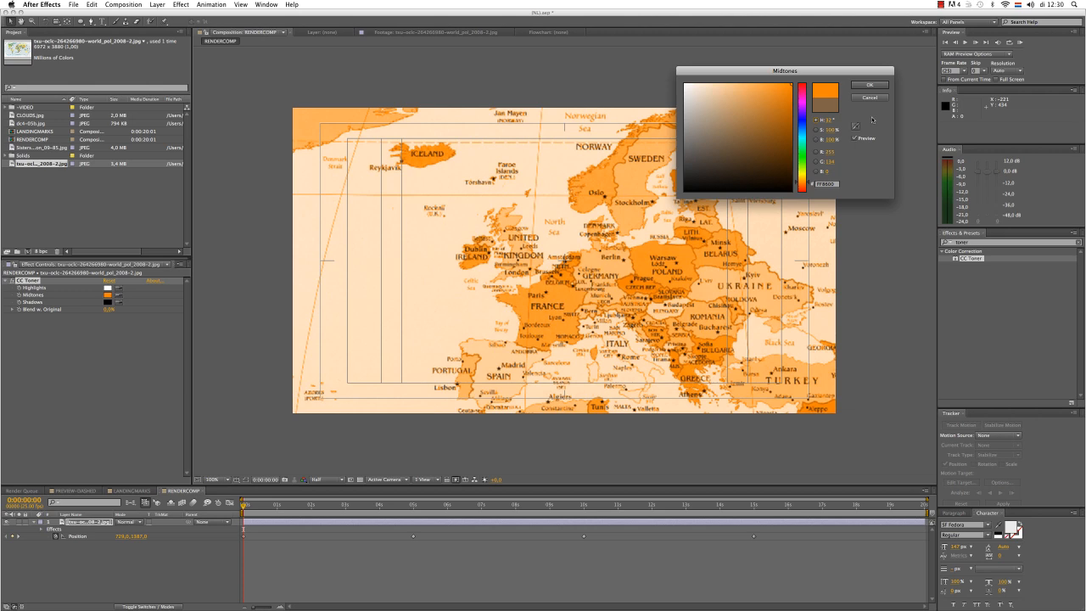
click(866, 85)
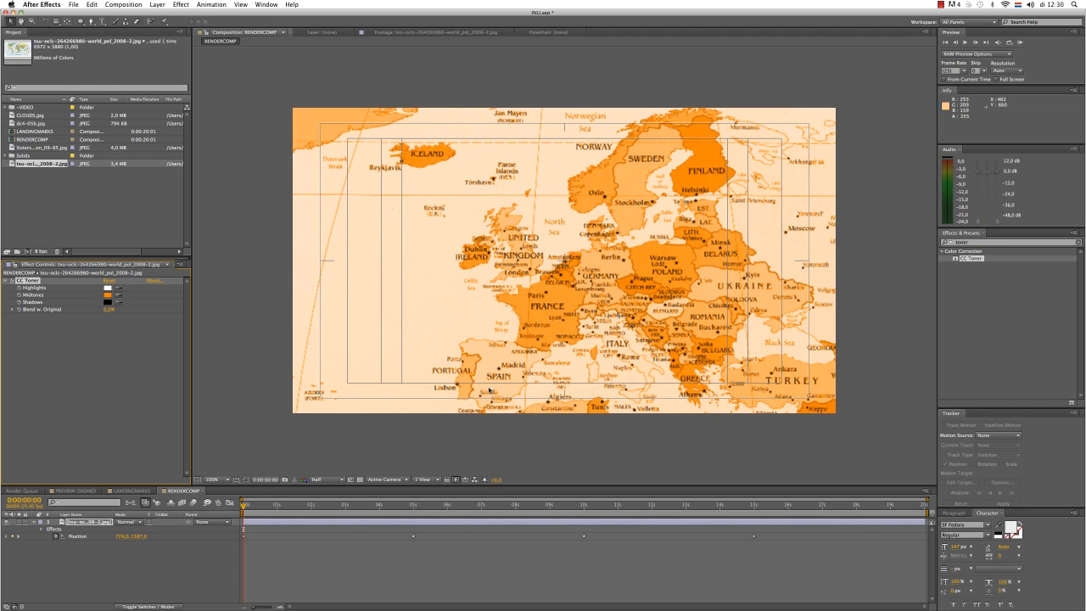
Step: Set the composition's preview resolution to Auto and collapse the map layer's properties
key(period)
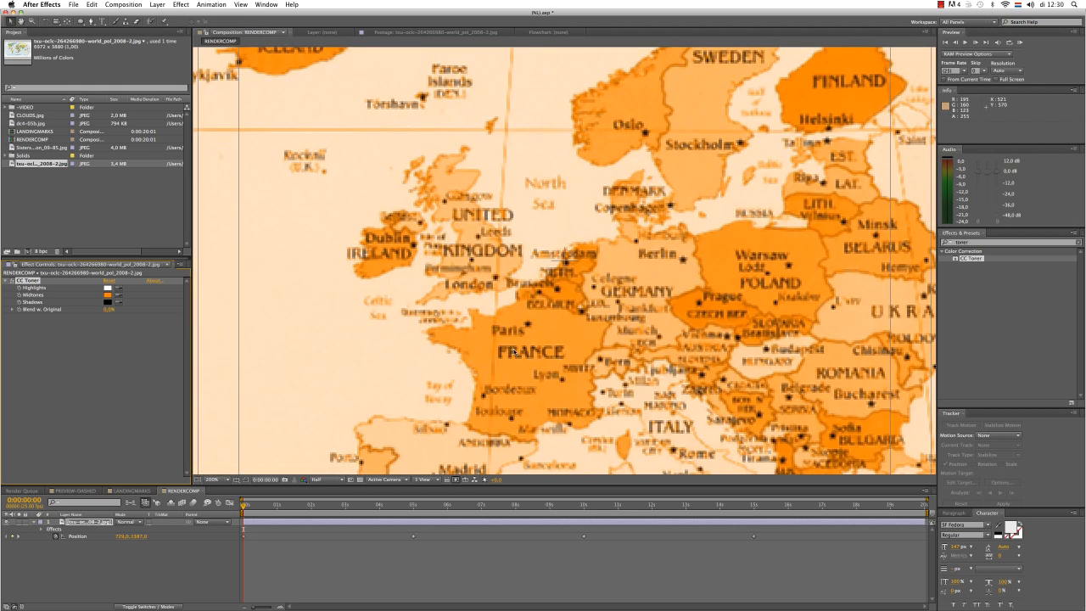
click(341, 480)
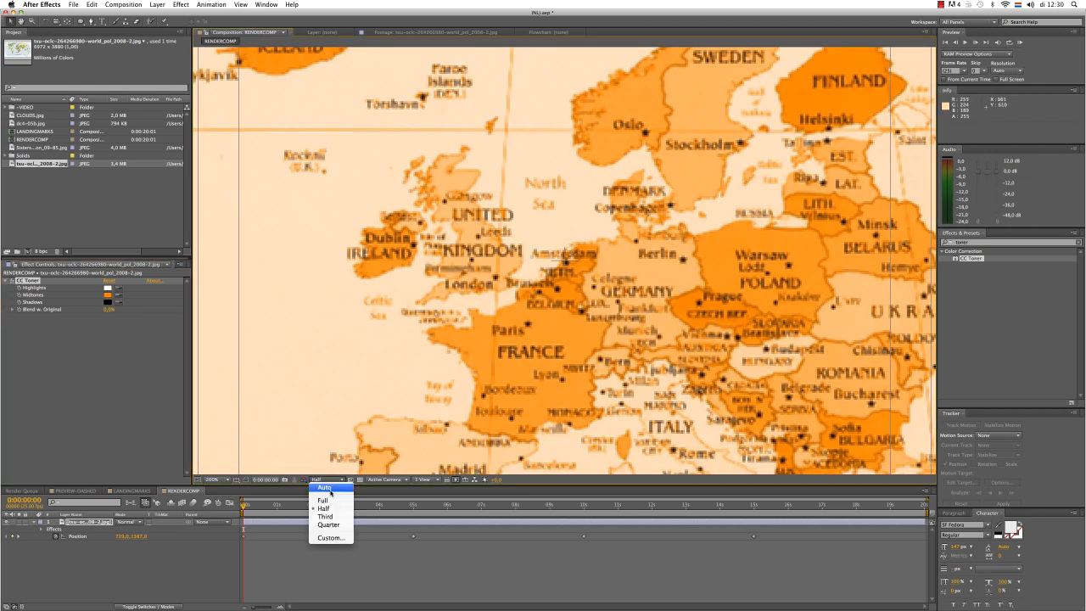
click(326, 489)
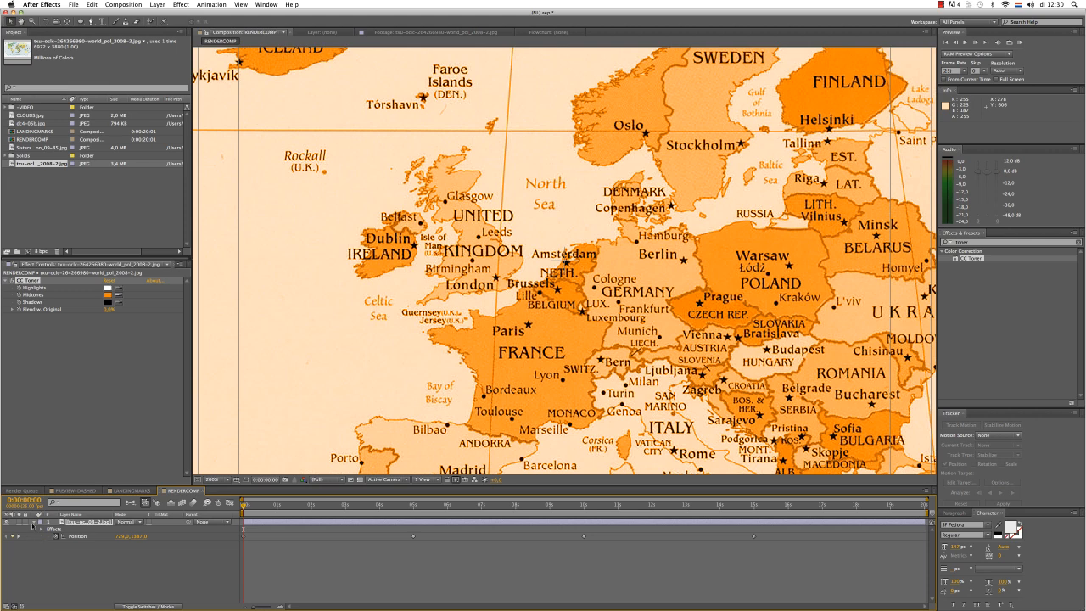
click(34, 523)
click(84, 532)
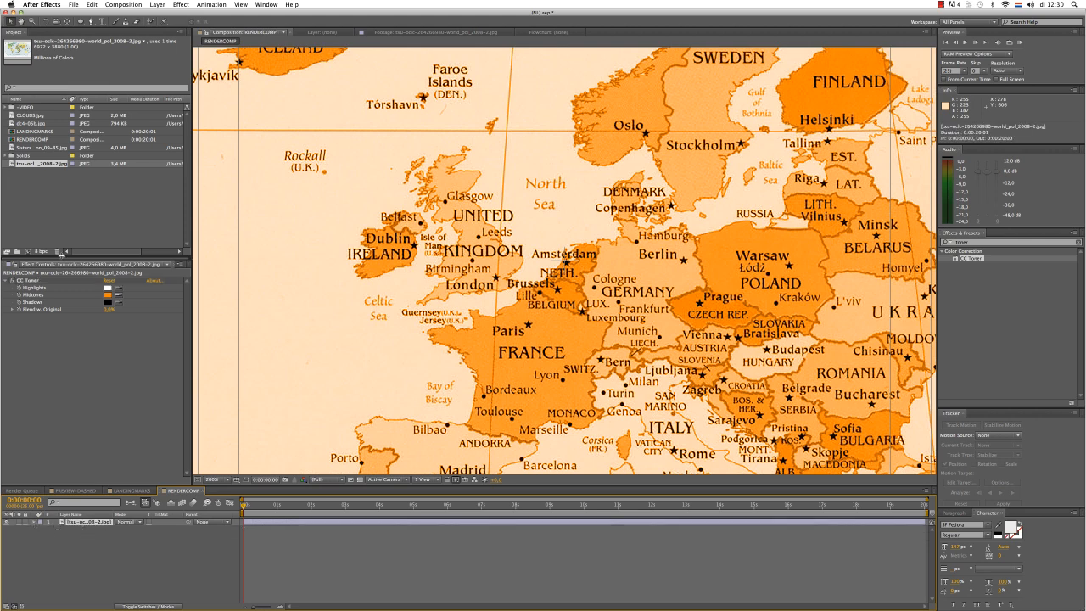
Step: Add the LANDINGMARKS composition above the map layer, parent it to the map, and reveal the map's Position keyframes
drag(26, 133, 86, 522)
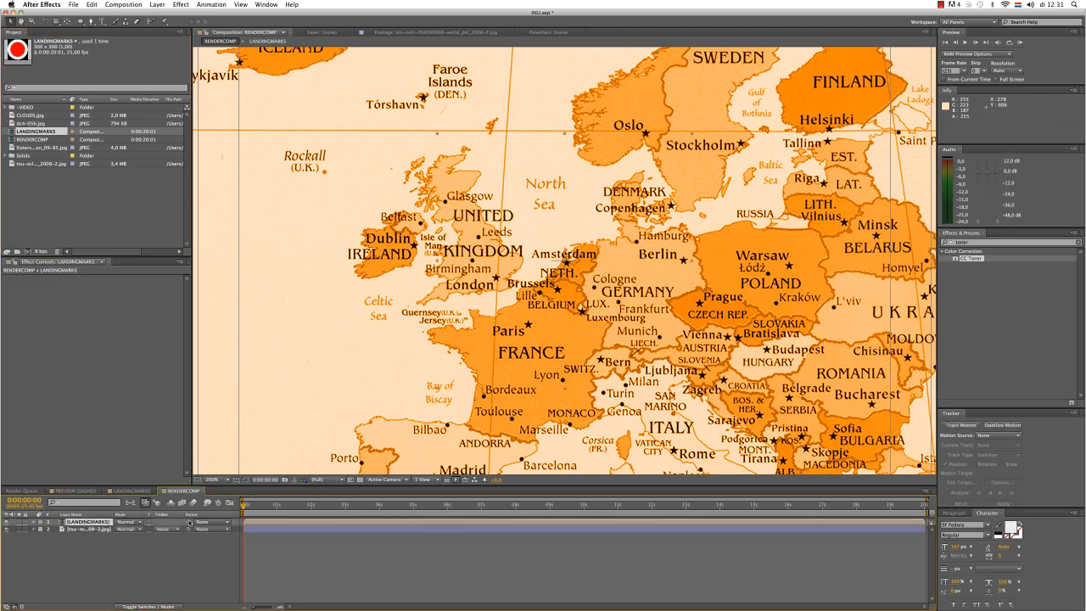
drag(188, 522, 98, 531)
click(98, 529)
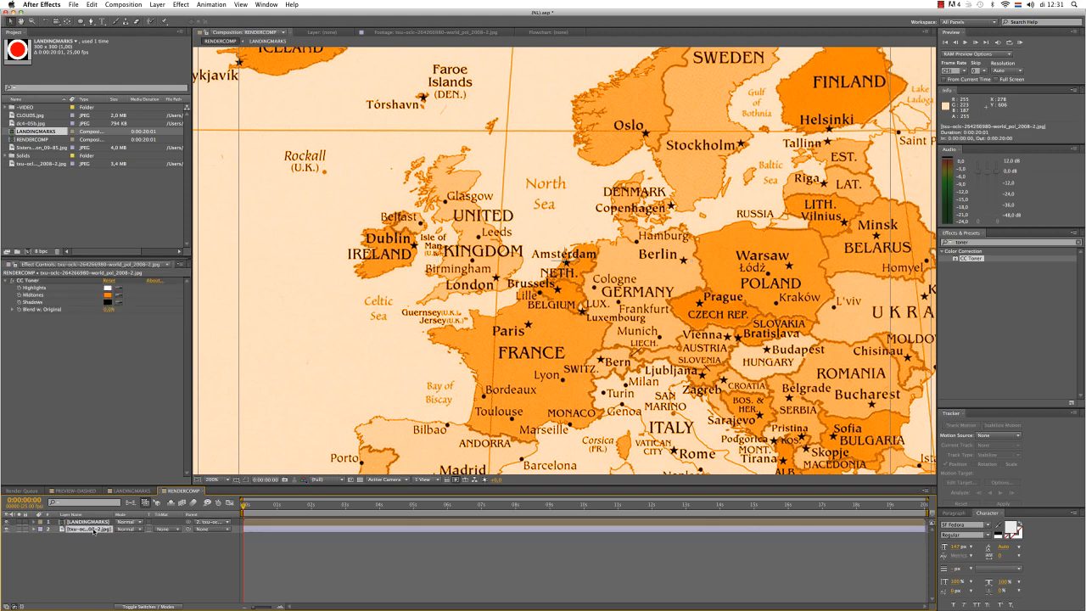
key(p)
drag(51, 133, 96, 519)
drag(49, 132, 96, 518)
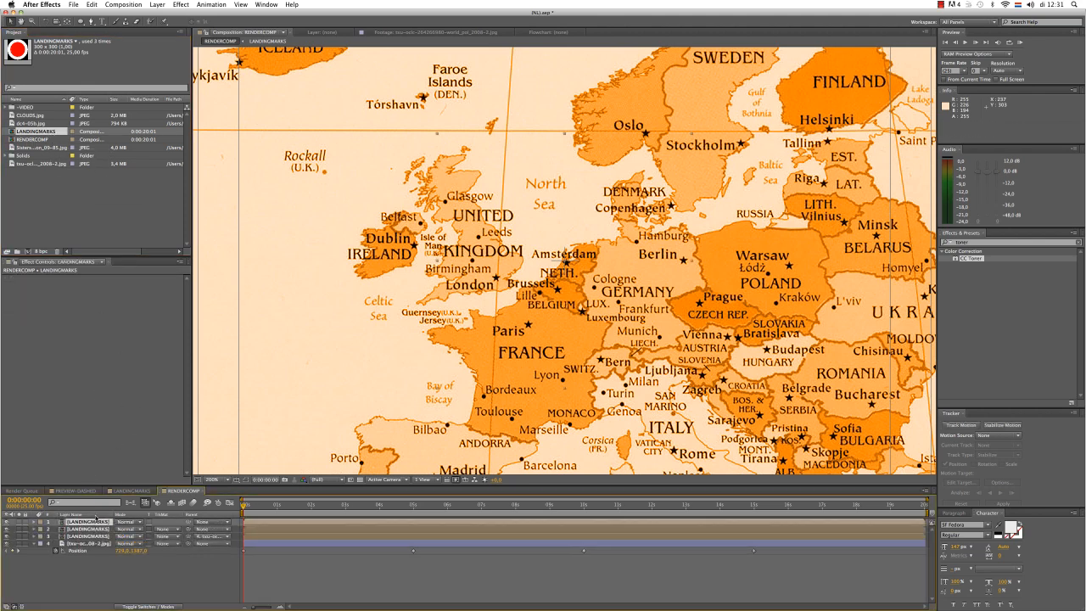
drag(44, 130, 106, 536)
key(super+z)
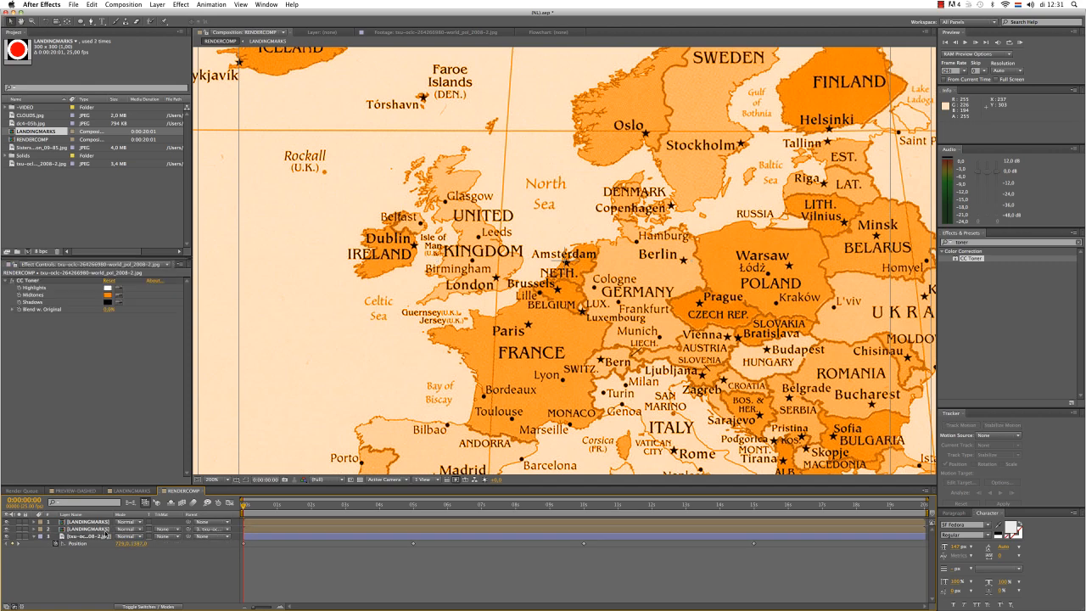
click(106, 523)
key(Delete)
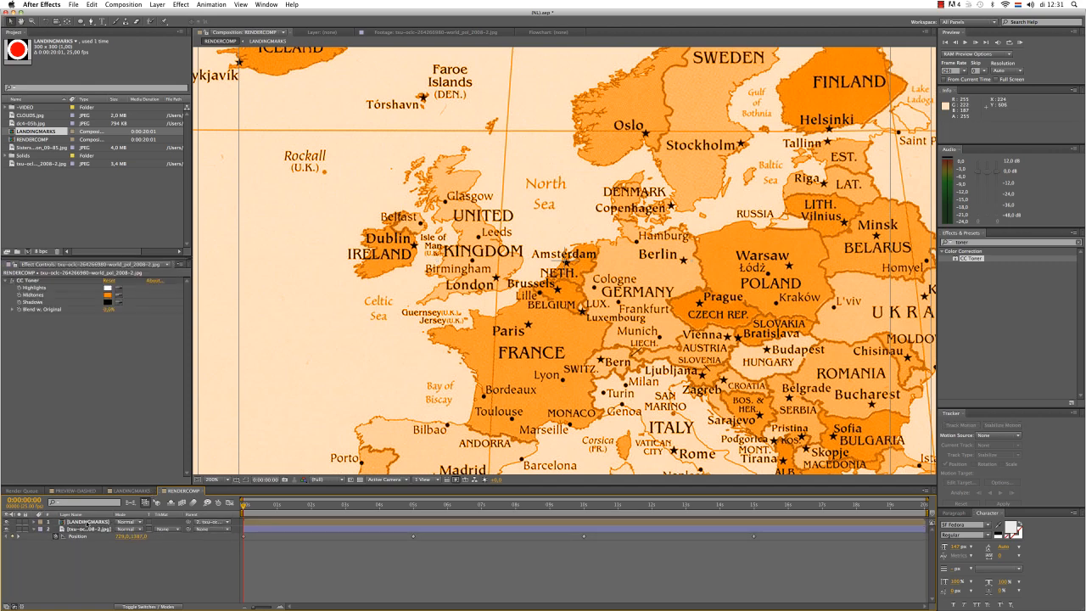
Step: Duplicate the LANDINGMARKS layer and place the copy on Astana at 0:00:05:00
click(82, 526)
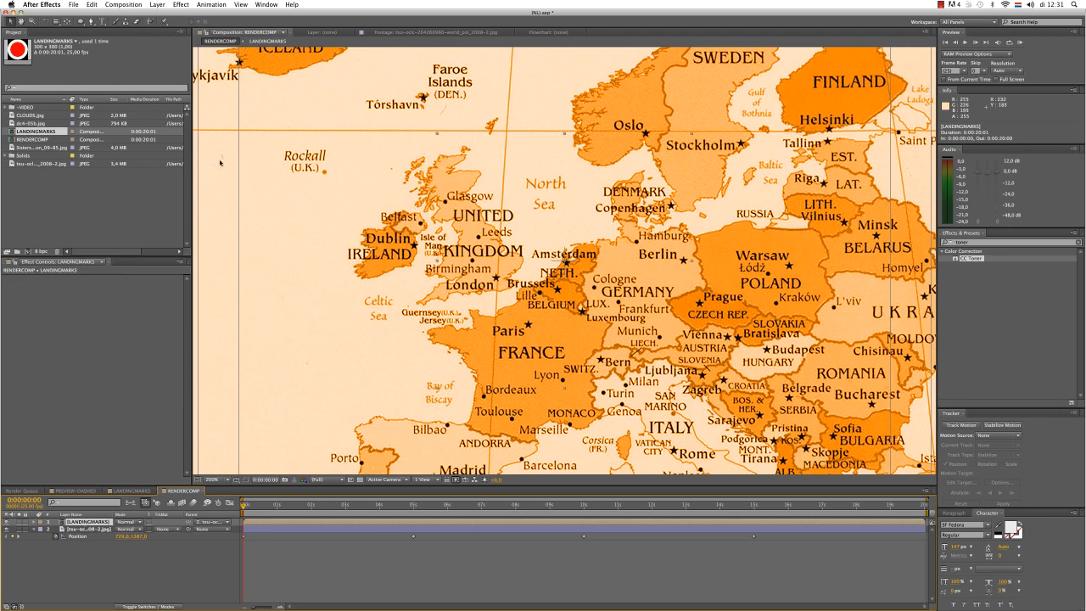
click(91, 4)
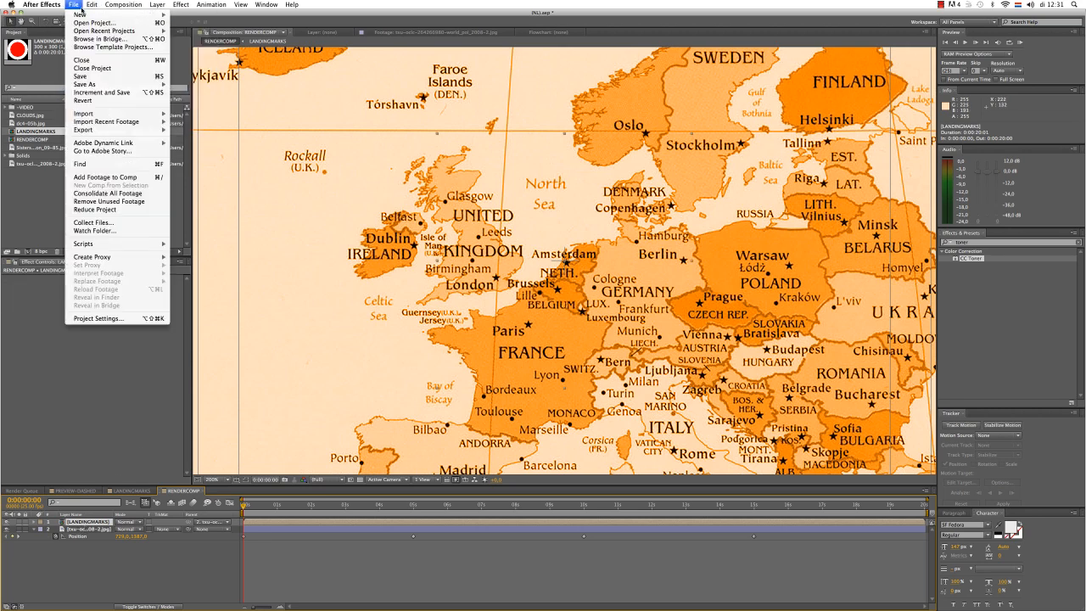
click(108, 90)
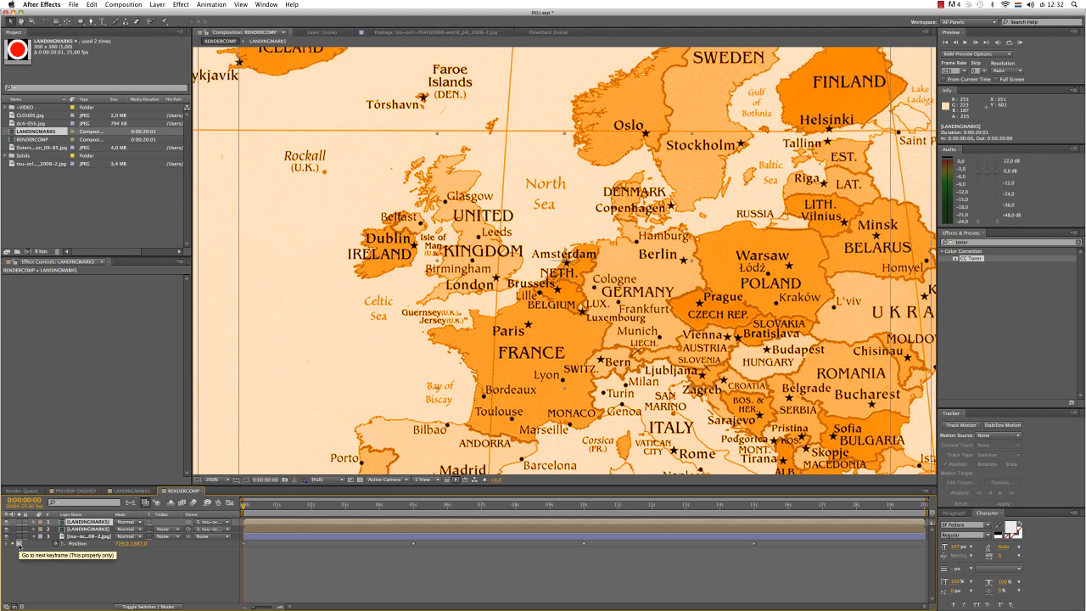
click(19, 543)
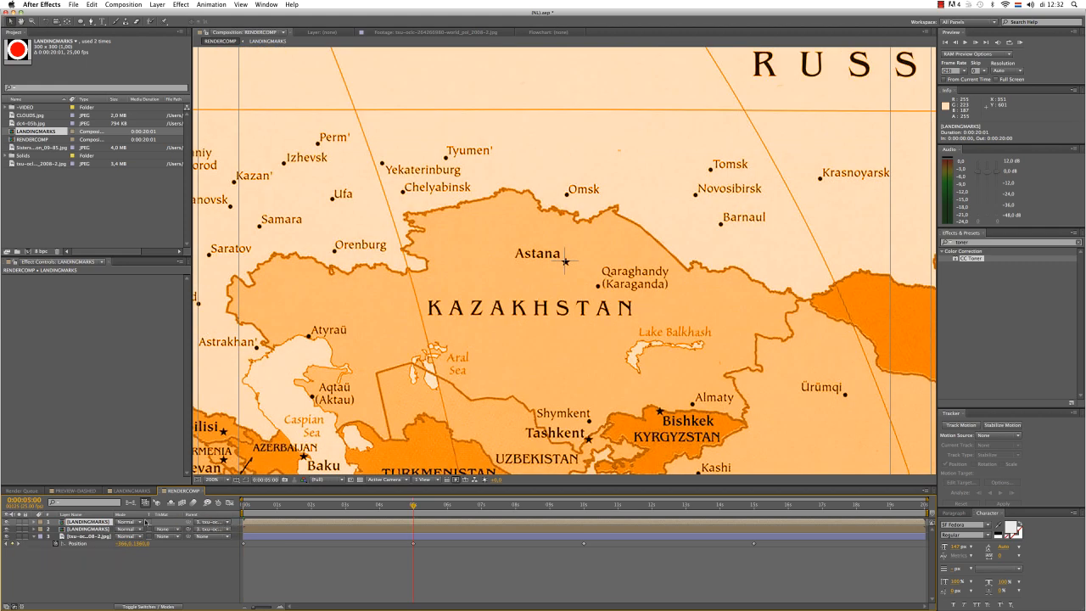
key(comma)
key(comma)
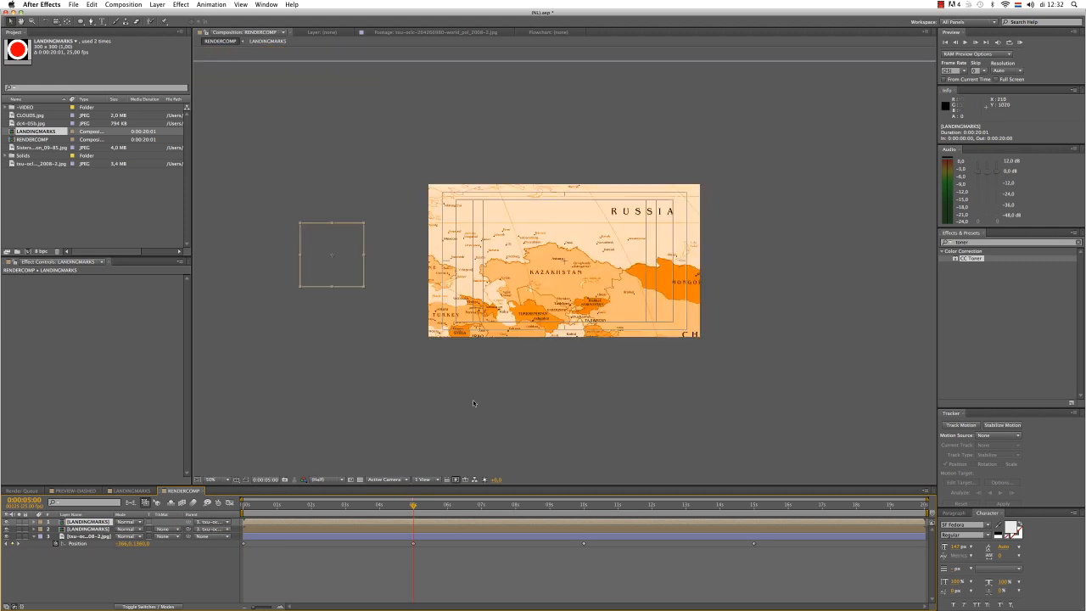
drag(357, 271, 587, 277)
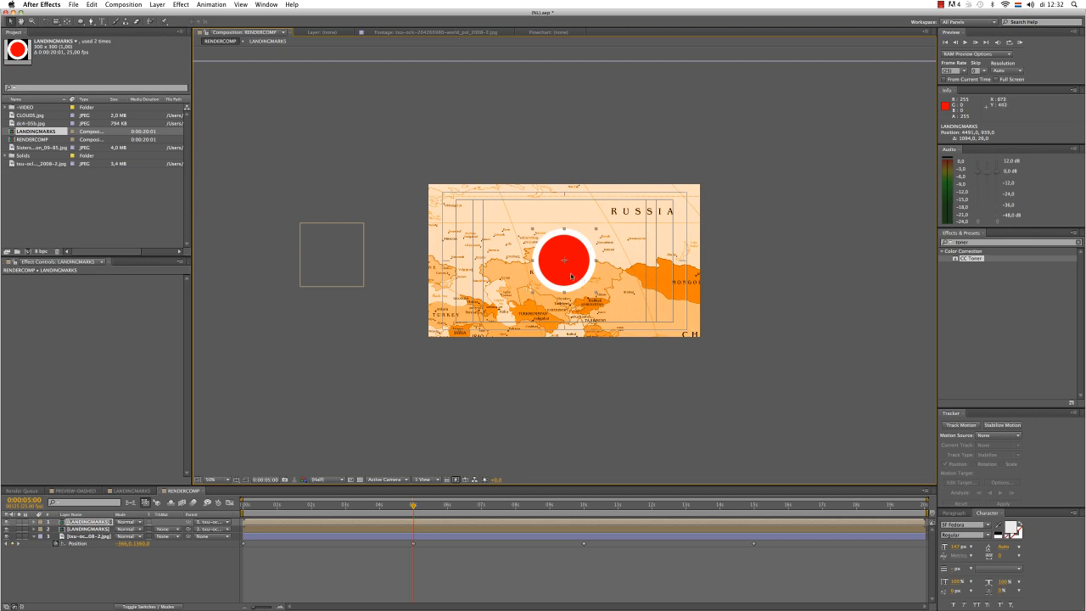
Step: Try resizing the LANDINGMARKS composition to a width and height of 50 px
double_click(74, 522)
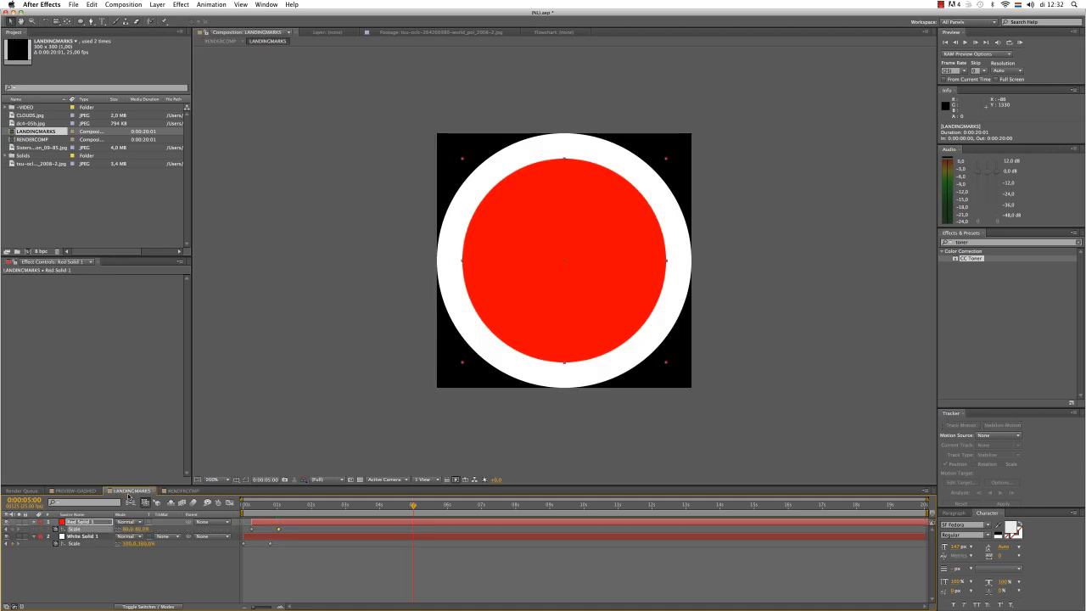
right_click(120, 562)
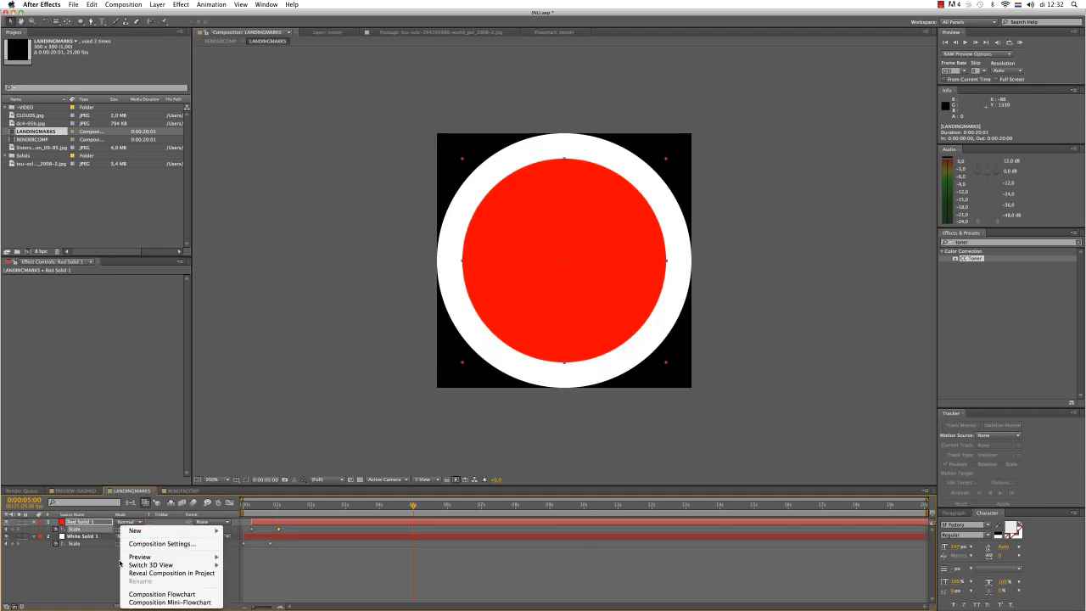
click(134, 545)
double_click(499, 269)
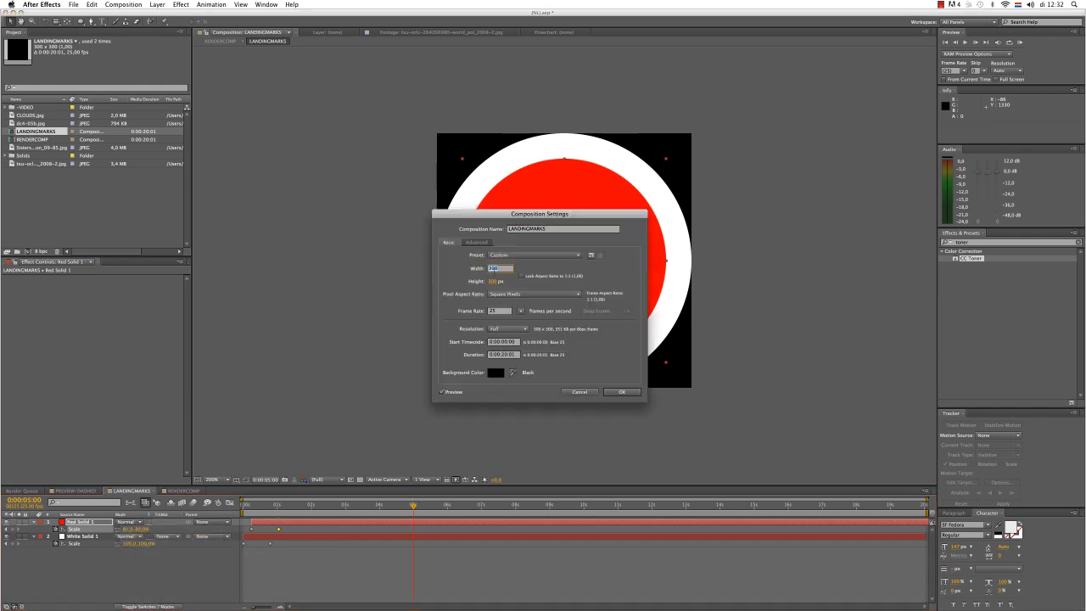
text(50)
key(Tab)
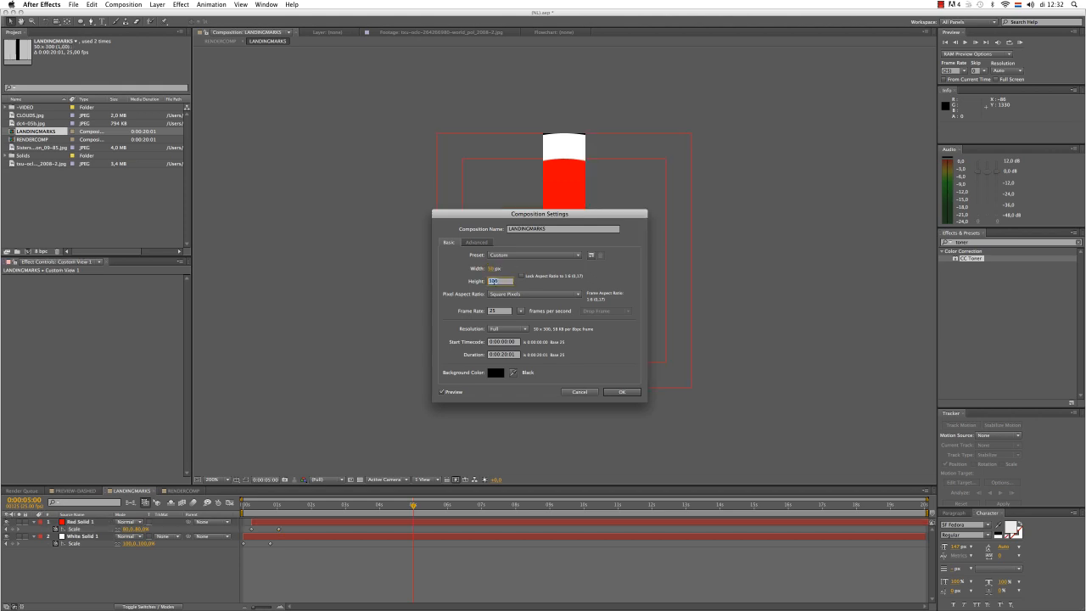
text(50)
click(622, 392)
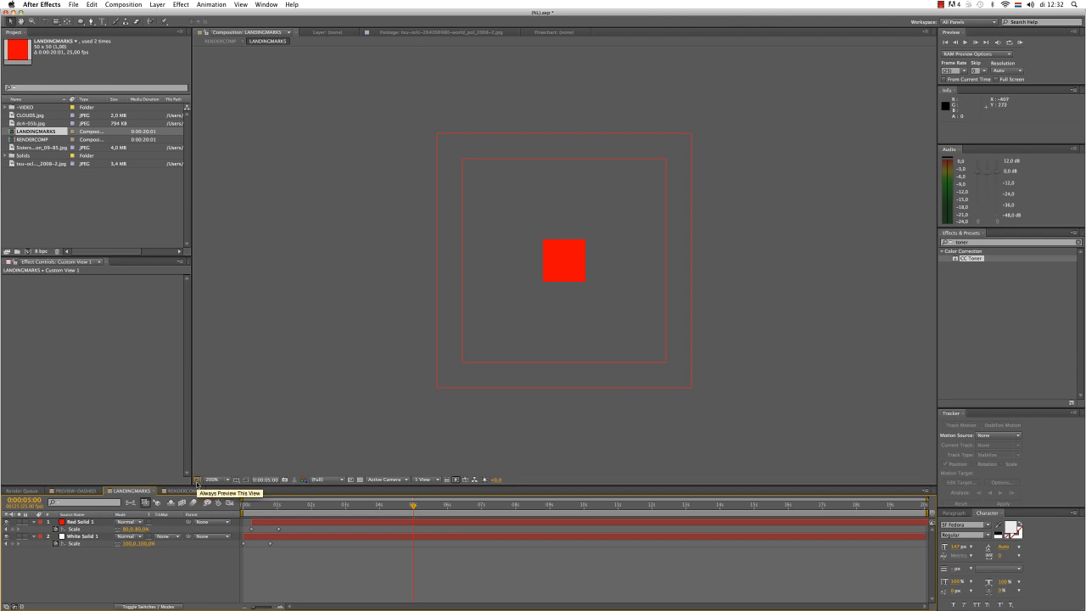
Step: Undo the resizing of the LANDINGMARKS composition and delete the duplicate LANDINGMARKS layer from RENDERCOMP
click(75, 490)
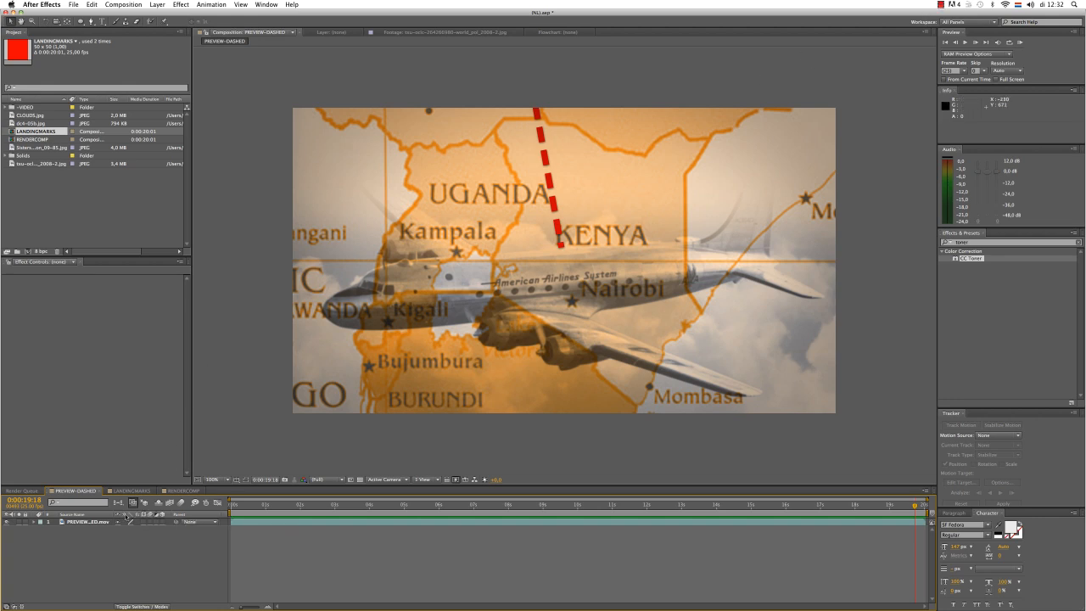
click(132, 490)
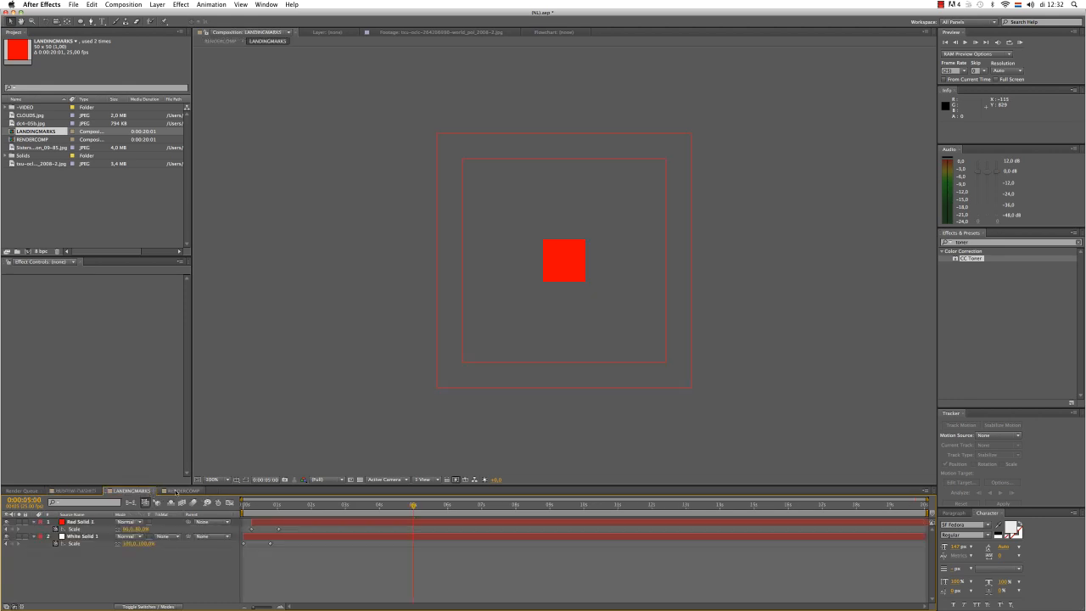
click(178, 490)
click(132, 490)
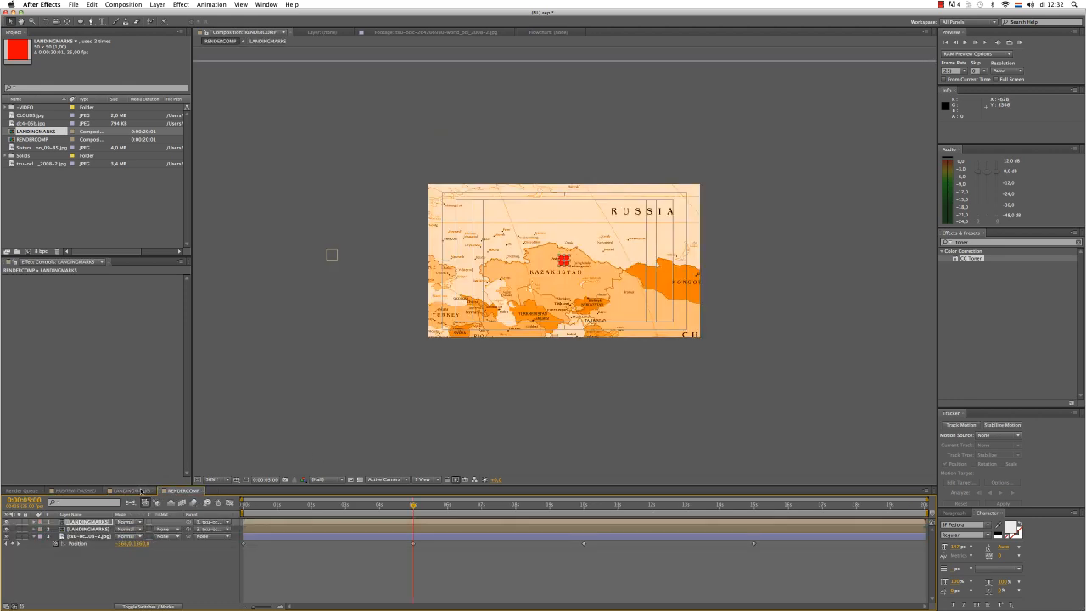
key(super+z)
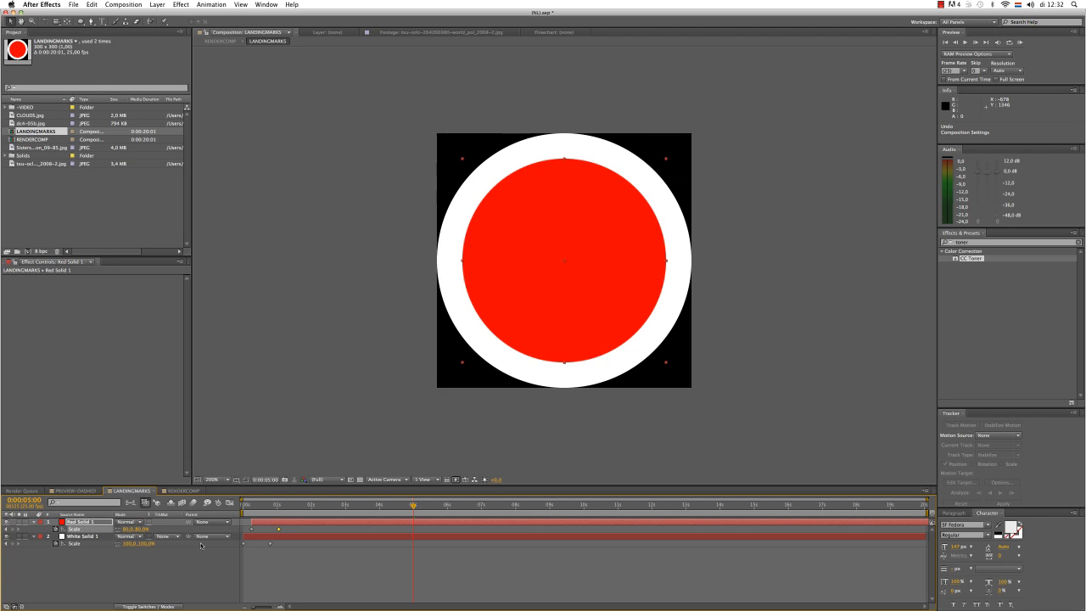
click(180, 490)
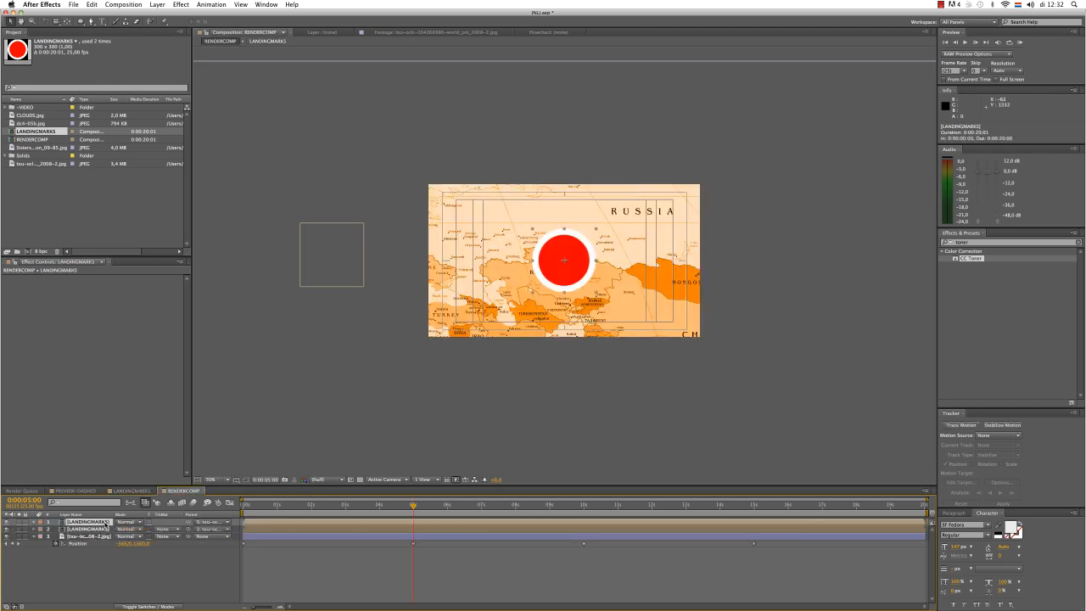
key(Delete)
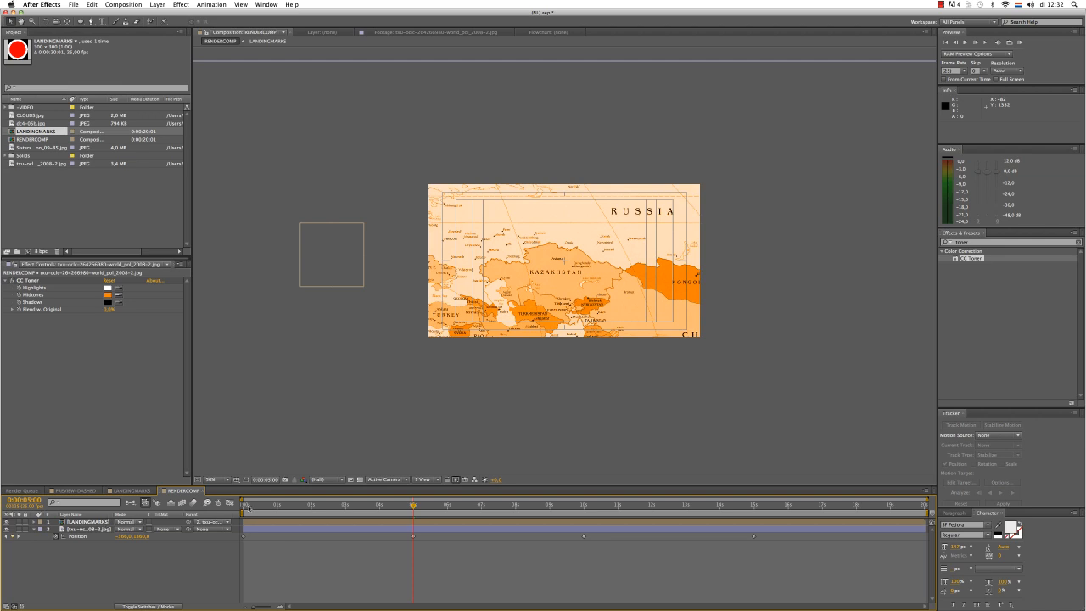
Step: Play RENDERCOMP from the start until the landing mark shows, and set the LANDINGMARKS layer's Scale to 7%
click(246, 506)
click(104, 524)
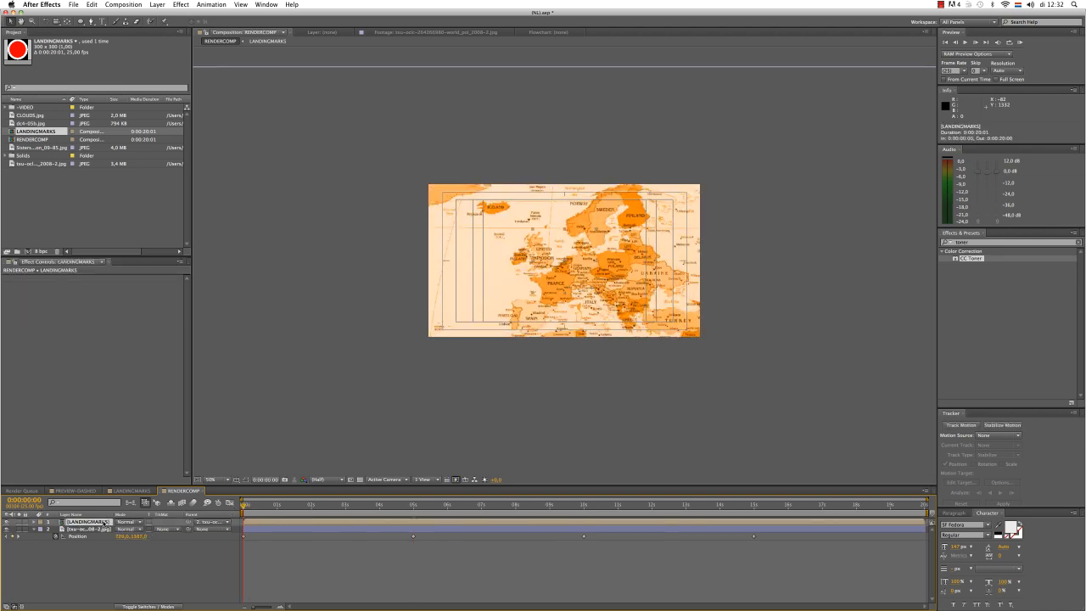
key(period)
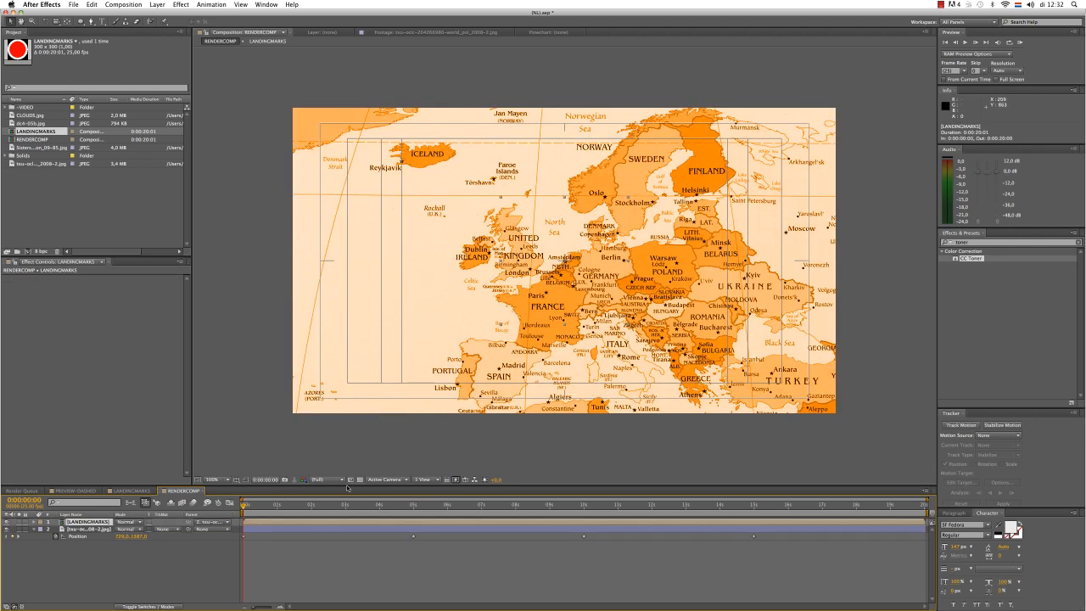
key(space)
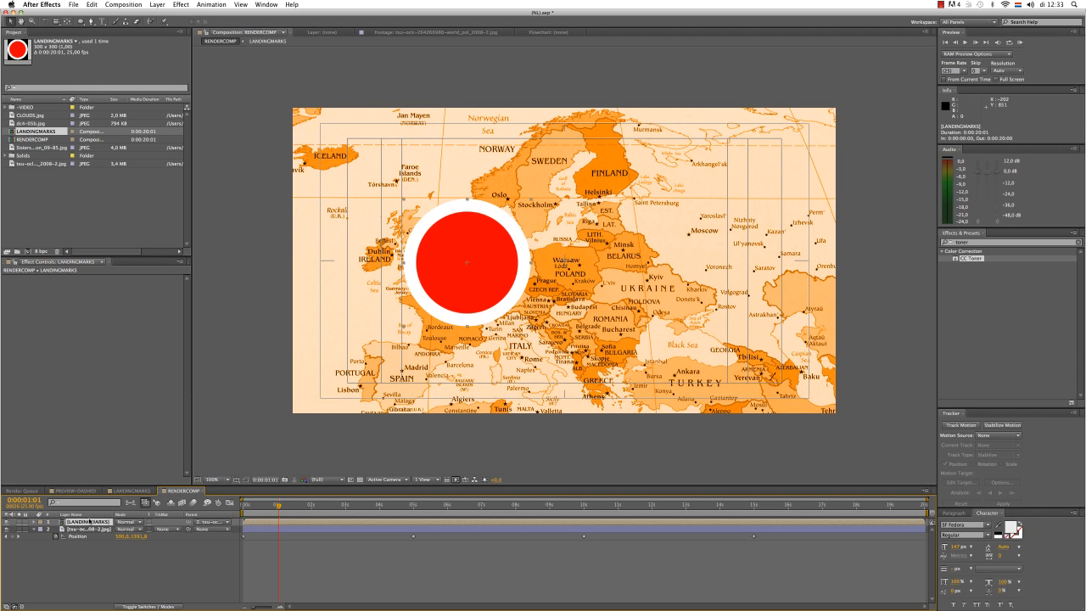
key(s)
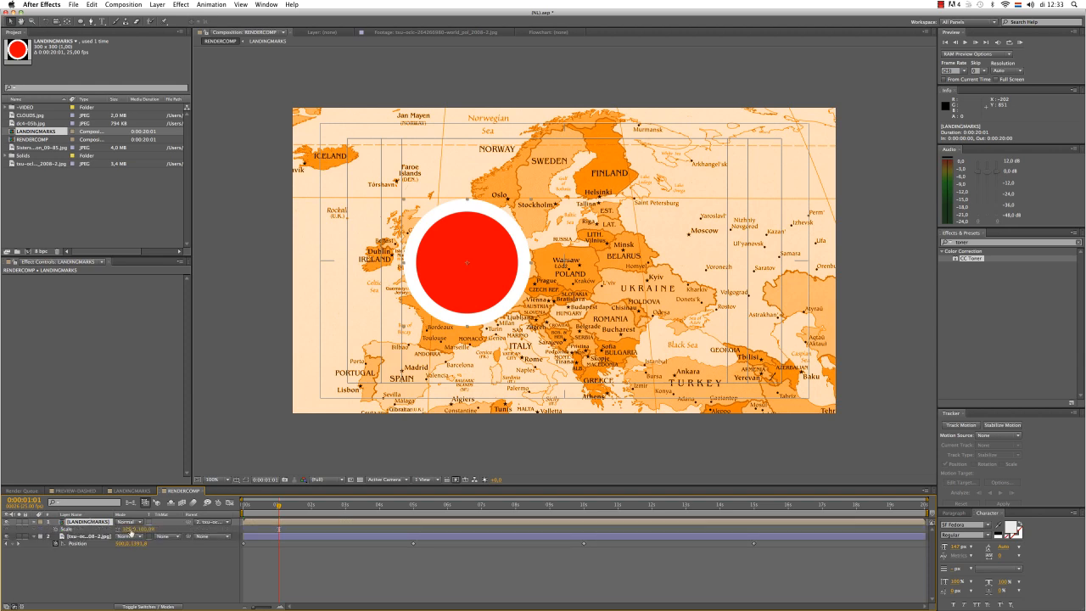
drag(129, 529, 110, 529)
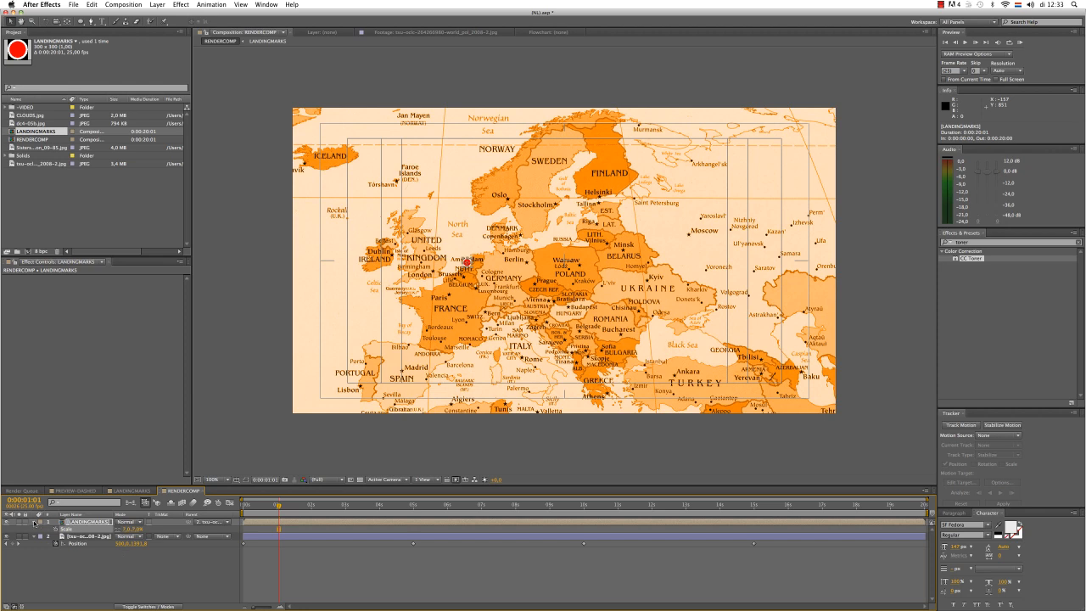
click(34, 521)
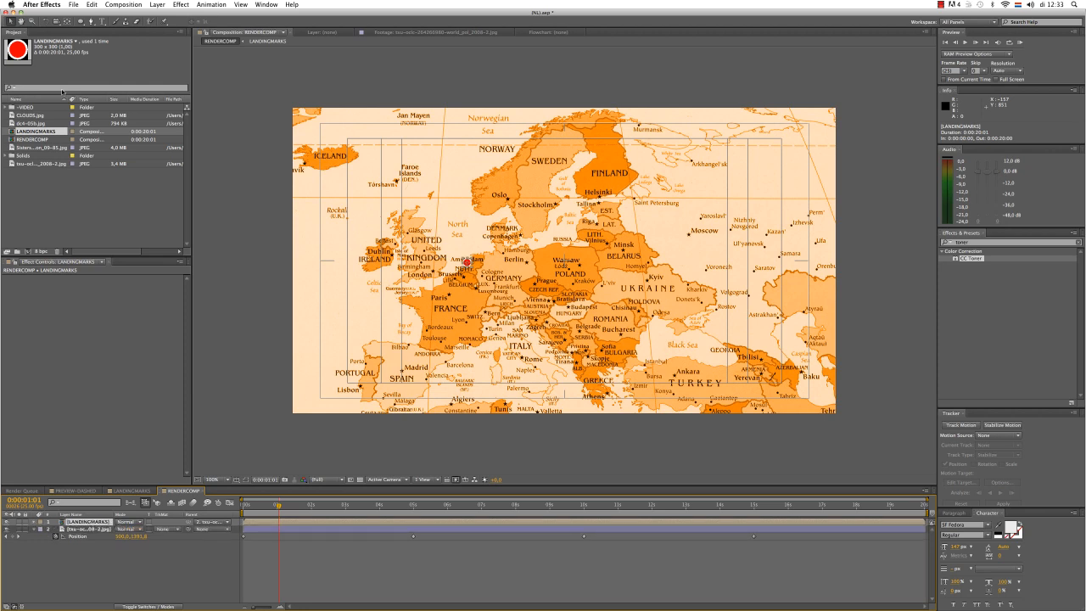
Step: Place a duplicate of the LANDINGMARKS layer on Astana and trim its start to 0:00:05:00
click(92, 4)
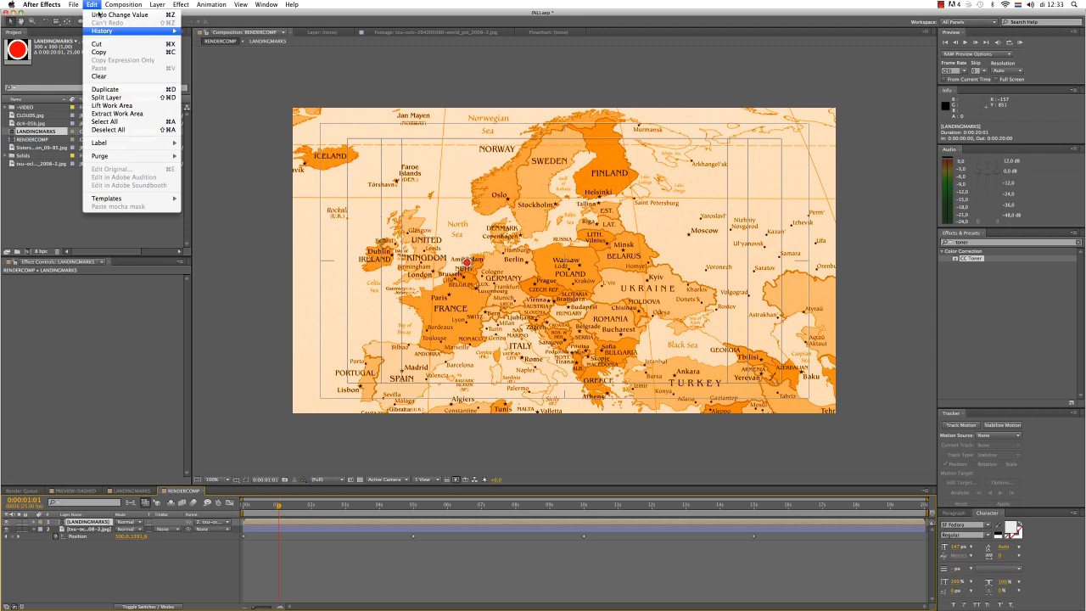
click(110, 88)
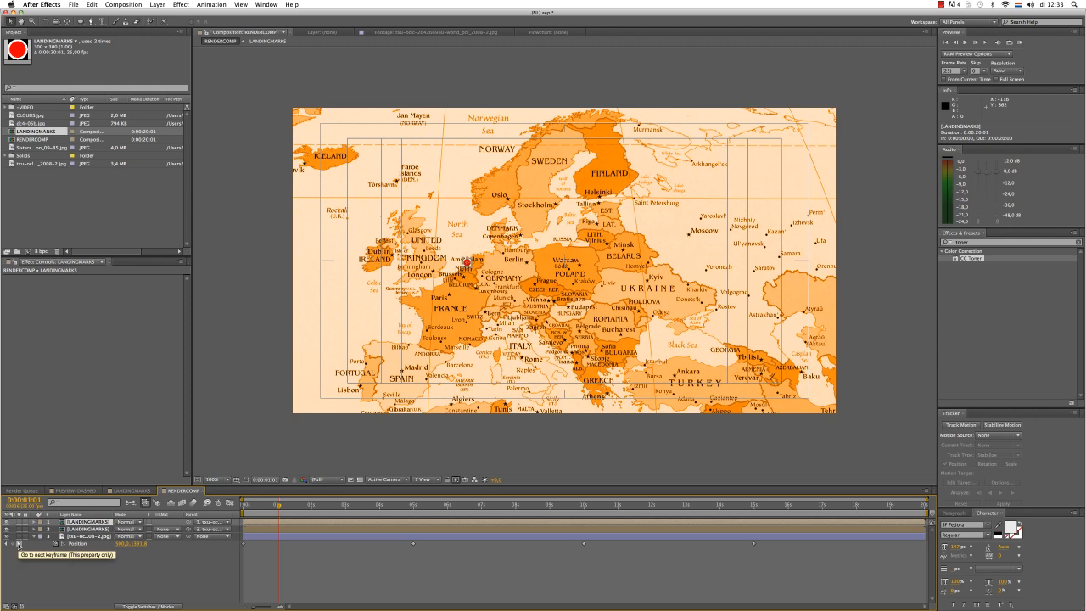
click(18, 544)
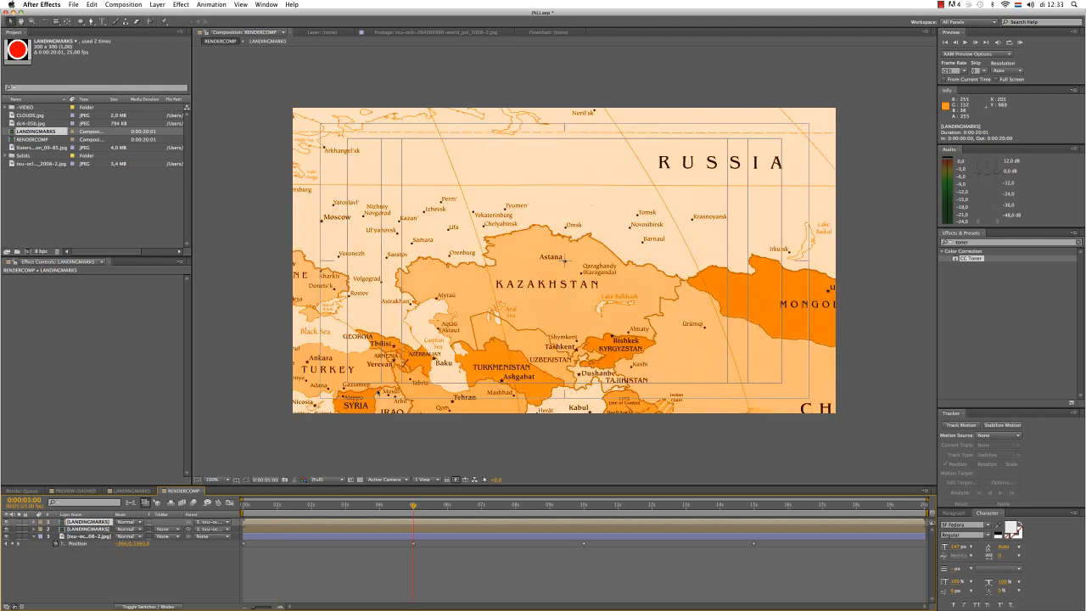
key(comma)
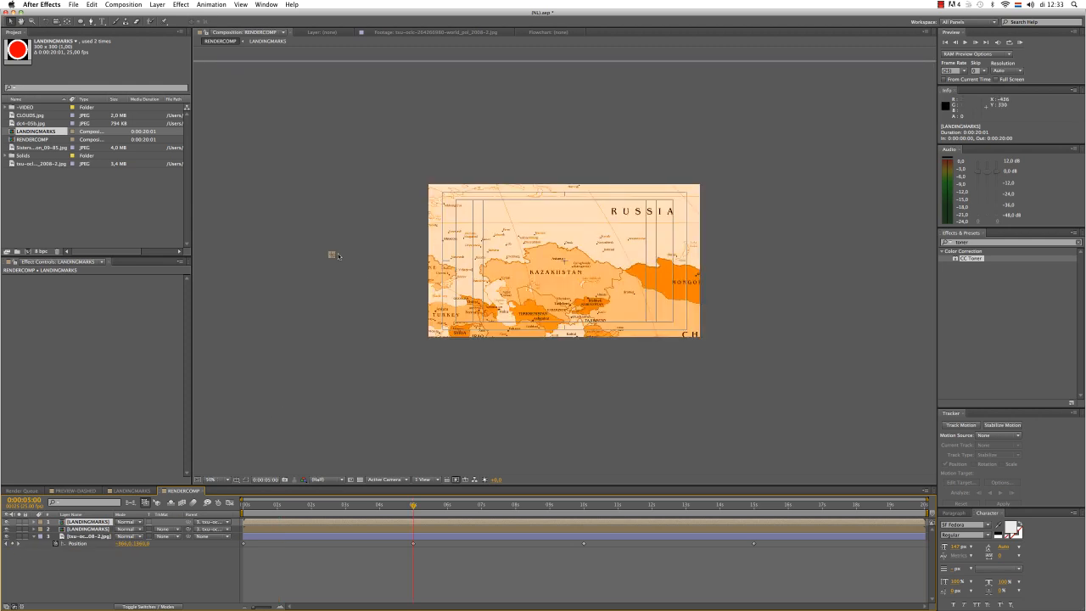
drag(331, 256, 565, 261)
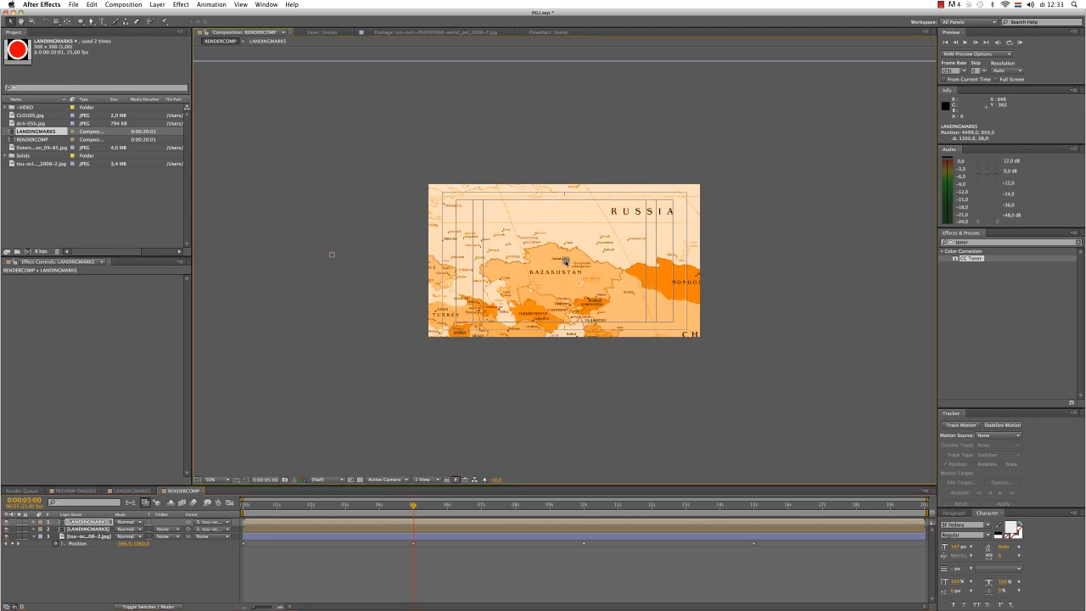
key(period)
key(period)
key(period)
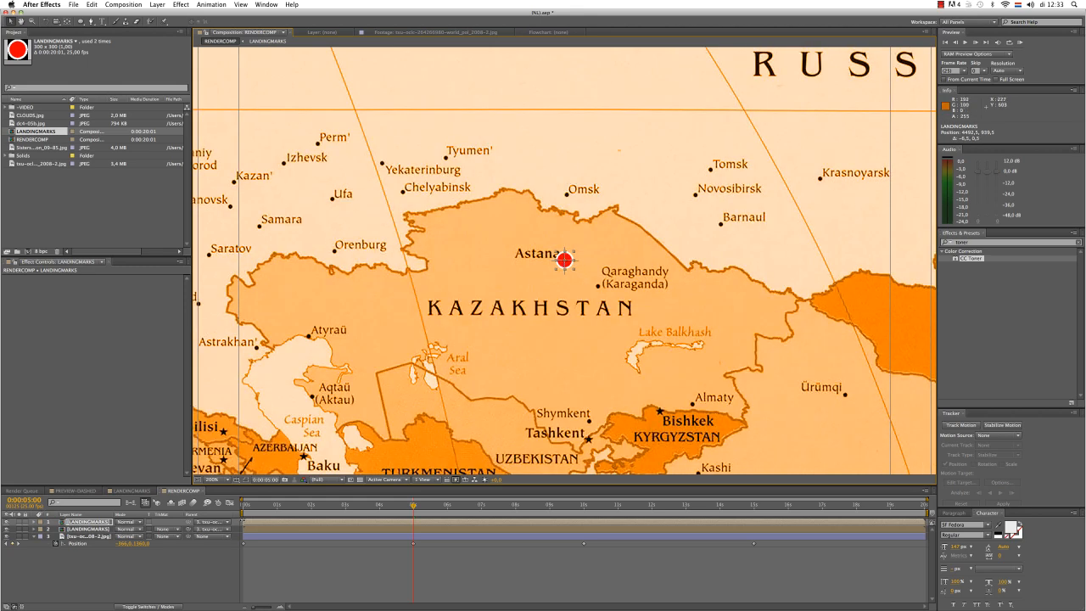
drag(243, 521, 413, 521)
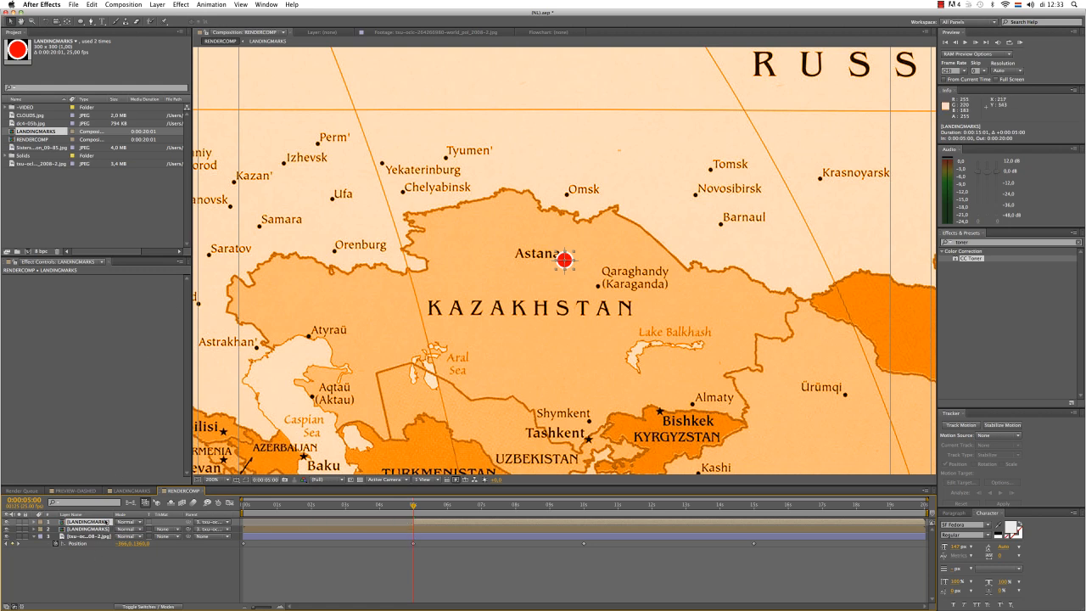
Step: Duplicate the Astana landing mark, place the copy on Cairo, and trim its start to 0:00:10:00
click(91, 4)
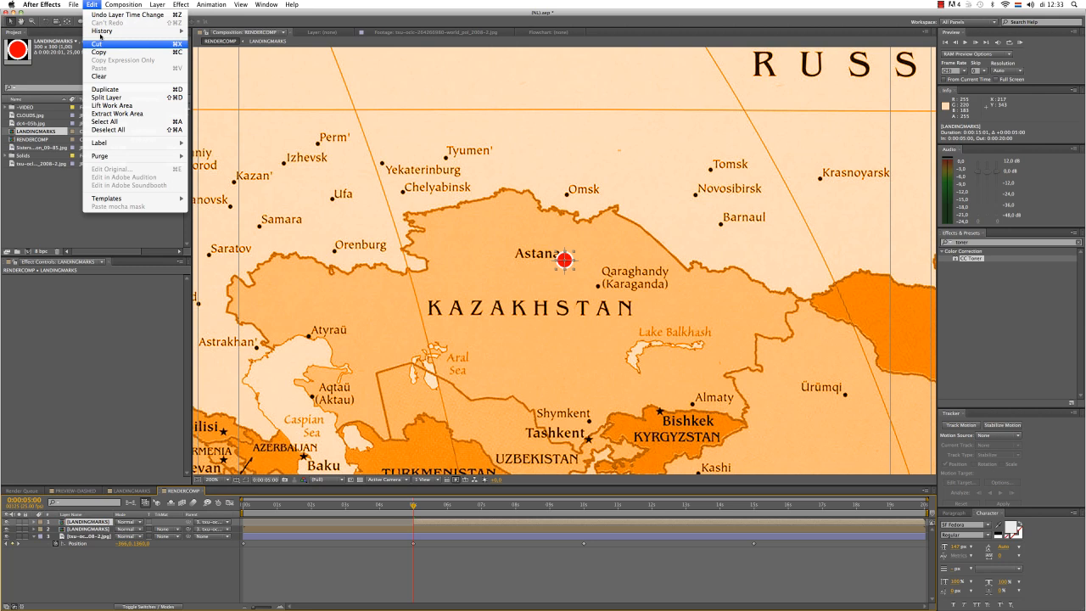
click(117, 89)
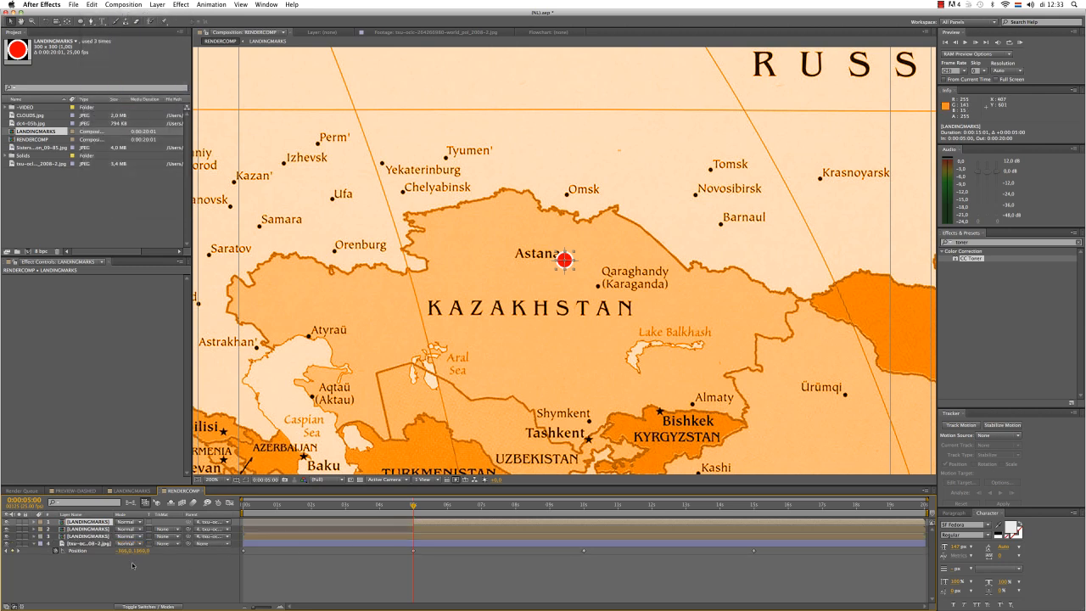
click(17, 551)
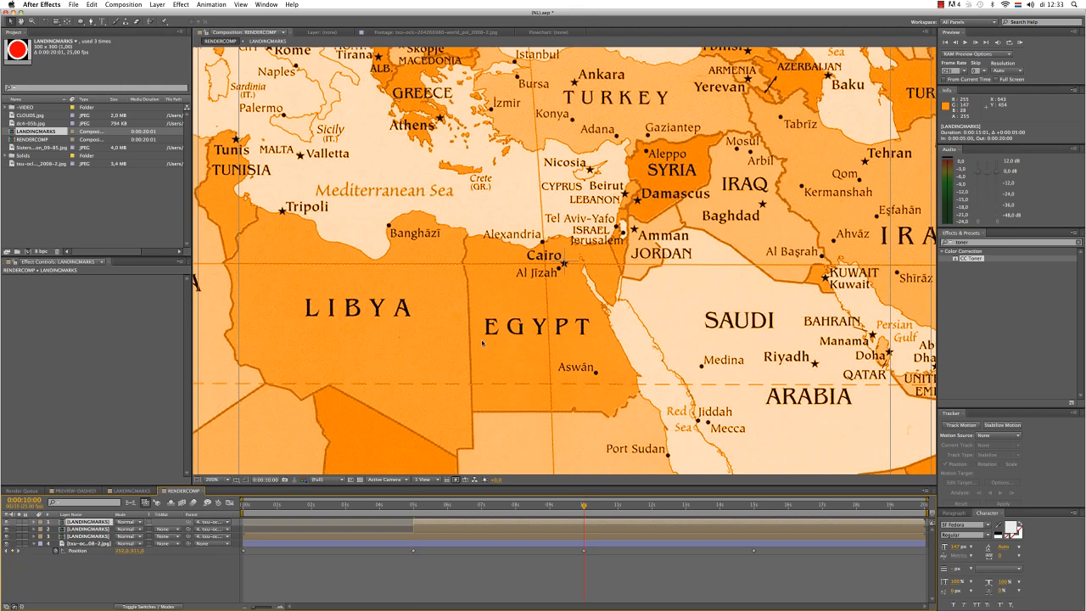
key(comma)
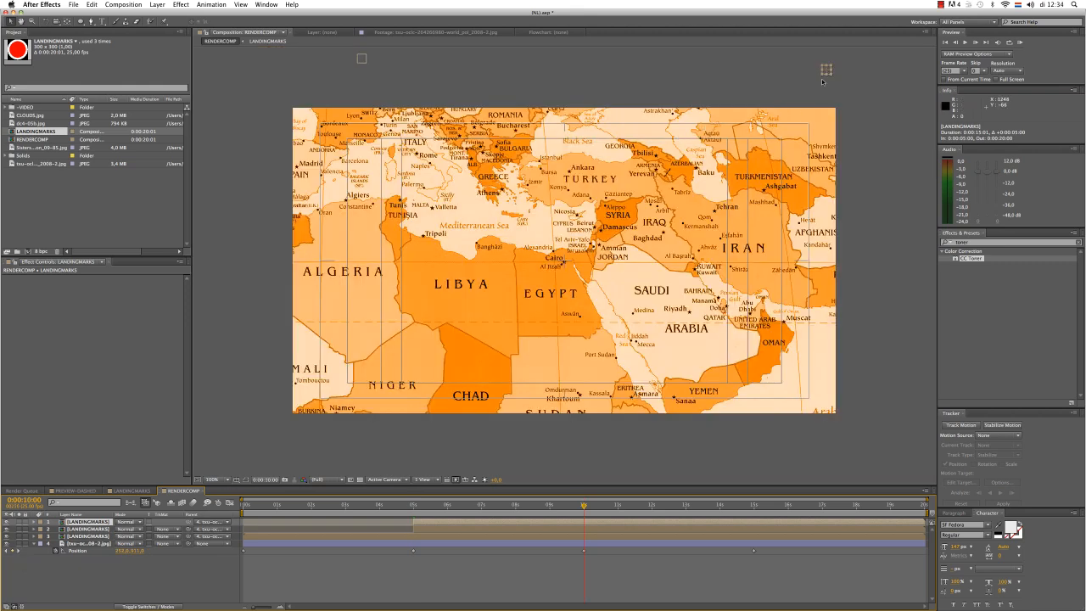
mouse_move(824, 70)
mouse_down()
mouse_move(550, 248)
mouse_move(563, 261)
mouse_up()
scroll(563, 260, up, 1)
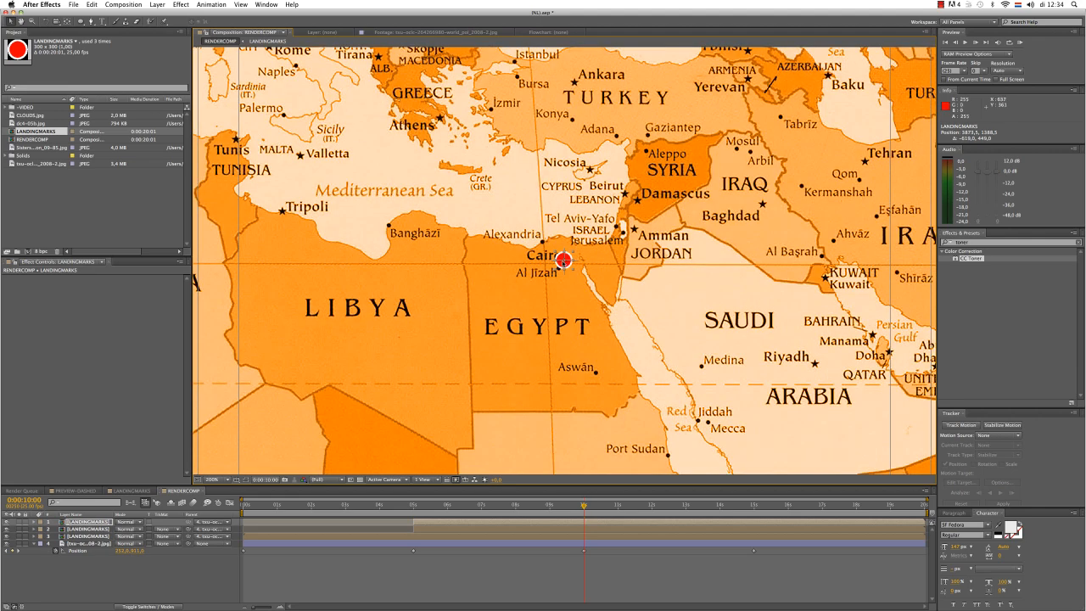
drag(414, 521, 583, 523)
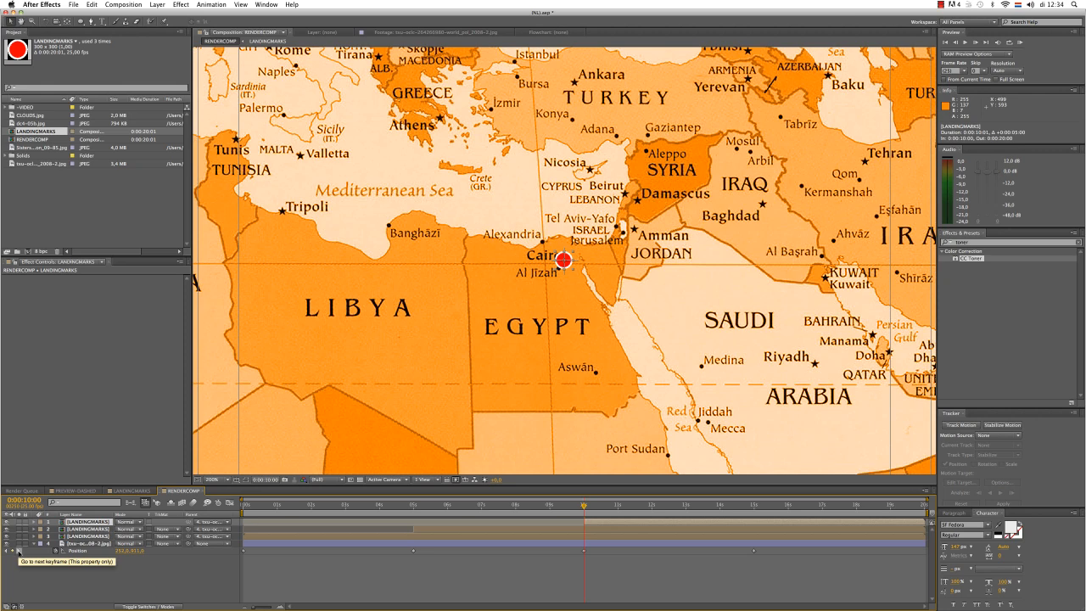
Step: Move to the map's Position keyframe at 0:00:15:00 and duplicate the Cairo LANDINGMARKS layer
click(18, 550)
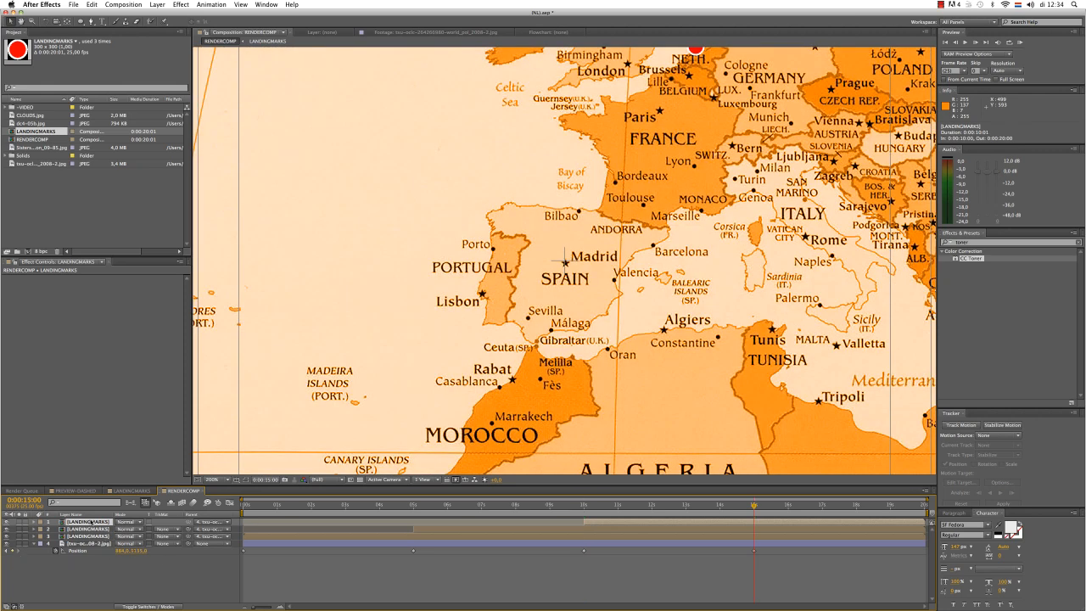
click(100, 4)
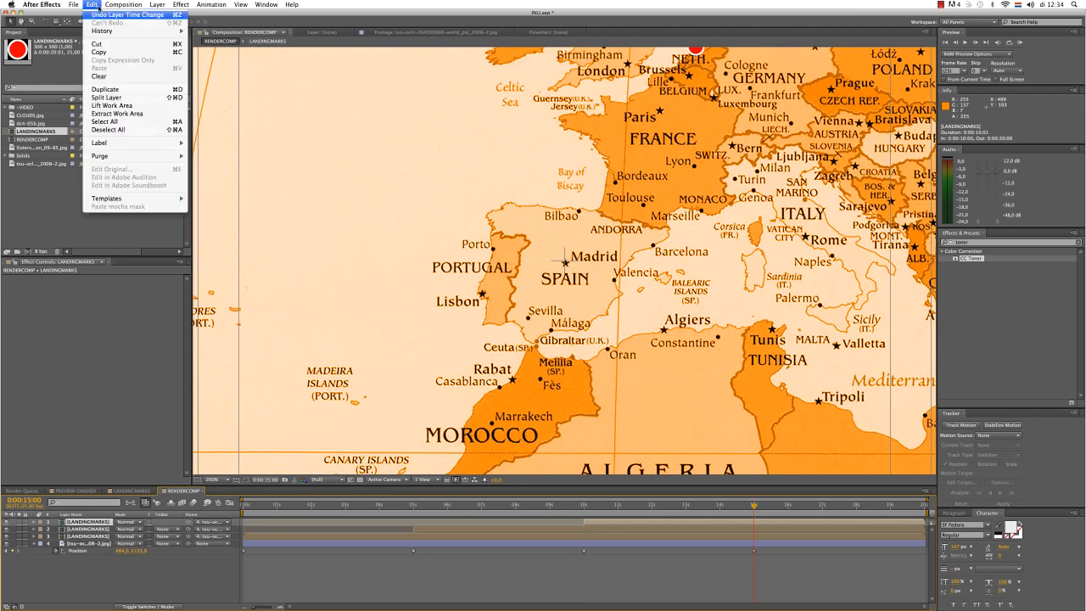
click(125, 95)
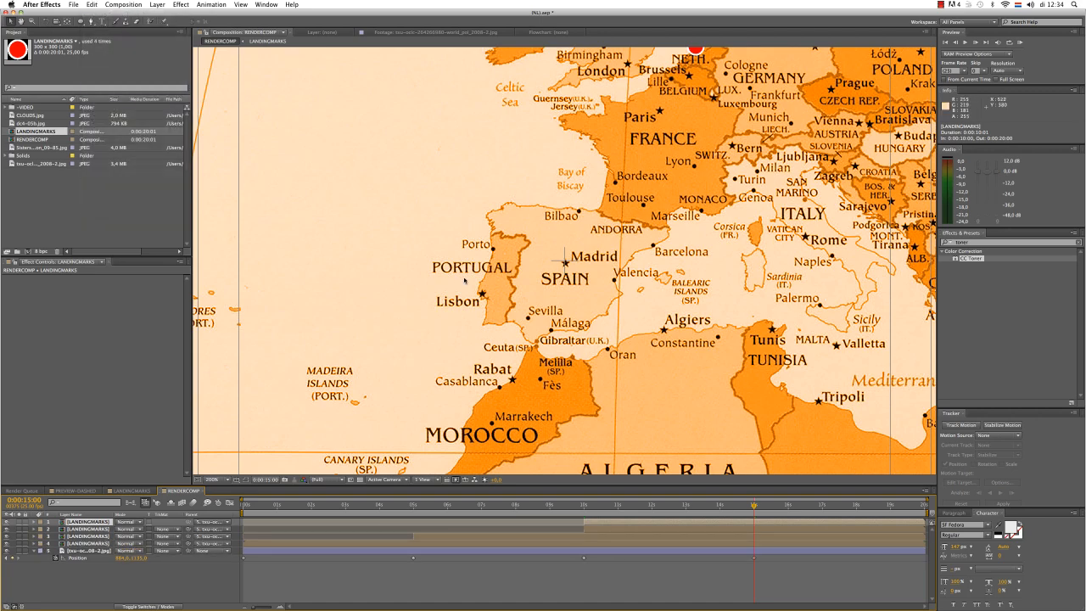
key(comma)
key(comma)
key(comma)
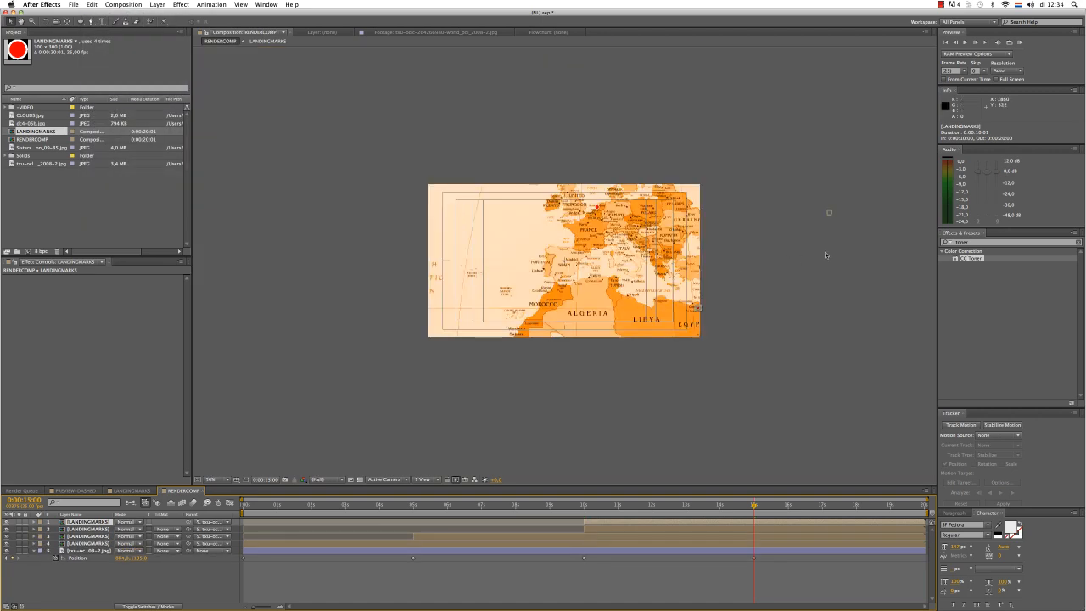
key(period)
key(period)
key(comma)
key(comma)
mouse_move(829, 213)
mouse_down()
mouse_move(781, 218)
mouse_move(811, 217)
mouse_up()
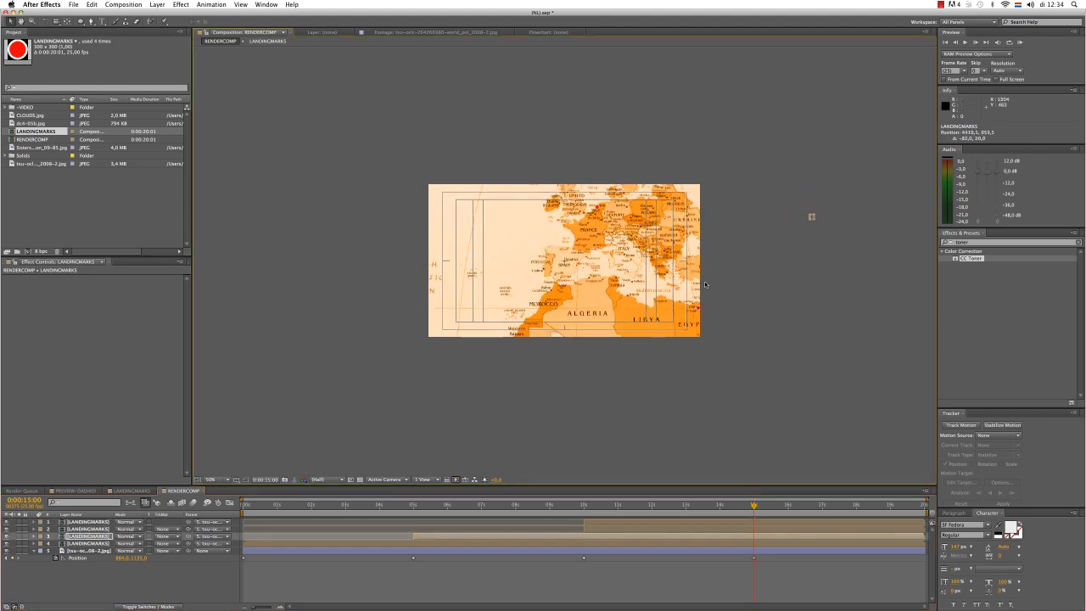
key(super+z)
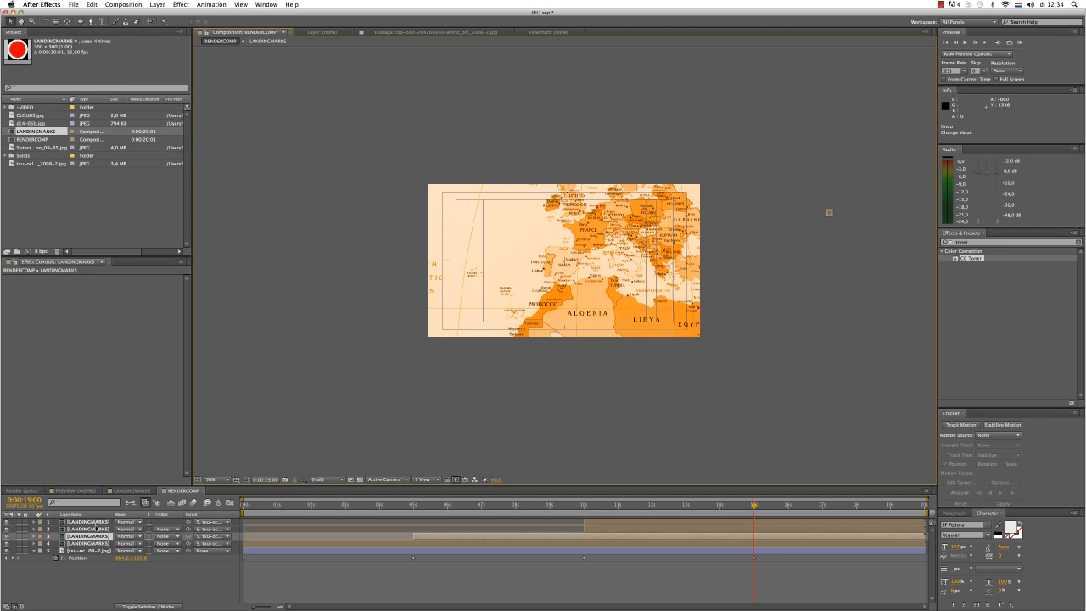
Step: Place the topmost LANDINGMARKS copy on Madrid and trim its start to 0:00:15:00
click(95, 521)
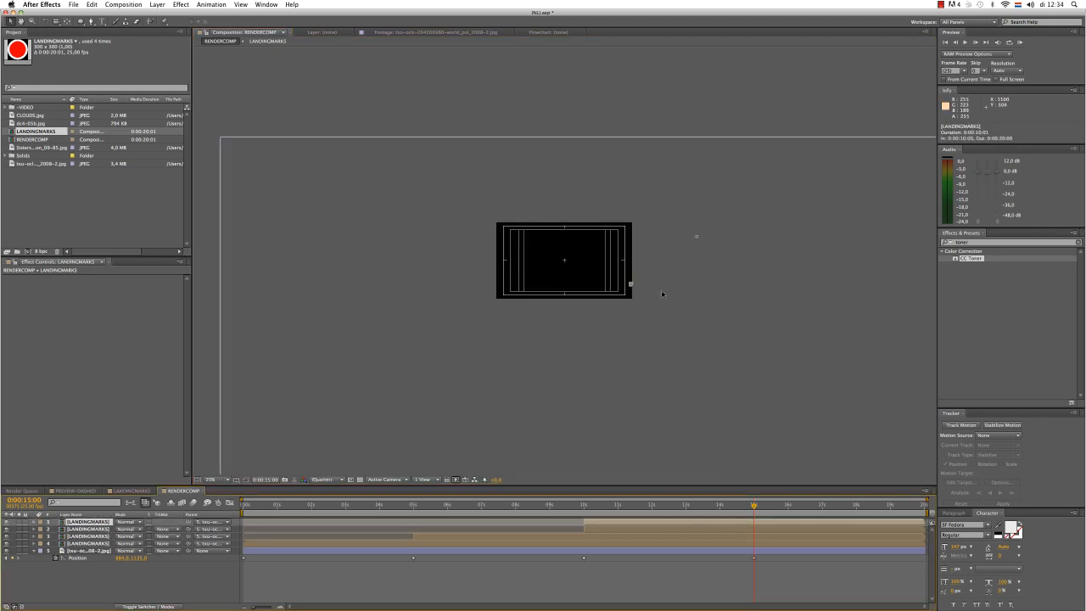
key(period)
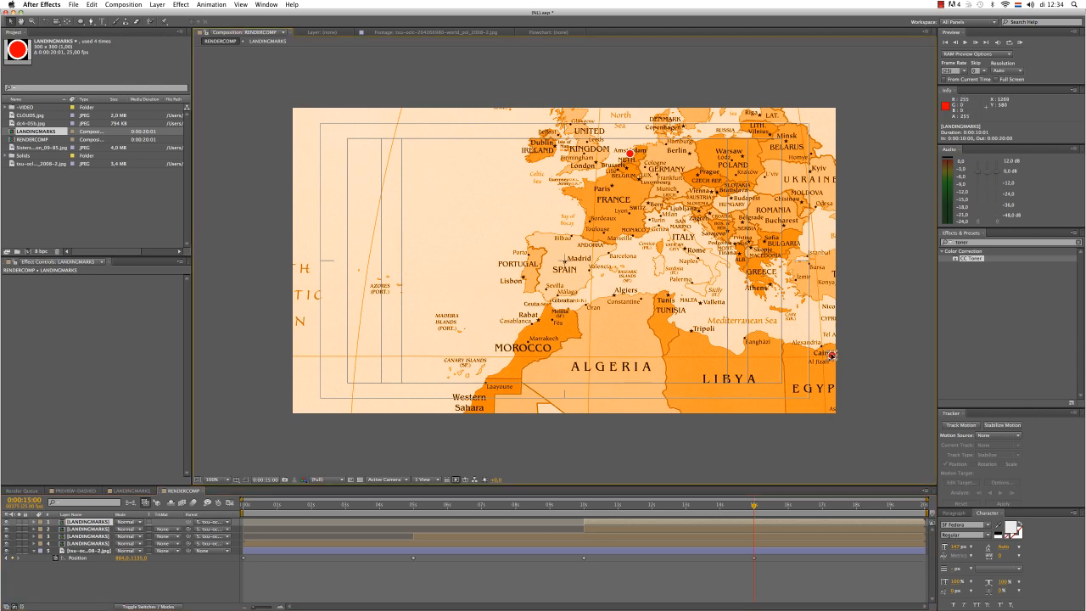
drag(831, 355, 565, 261)
key(period)
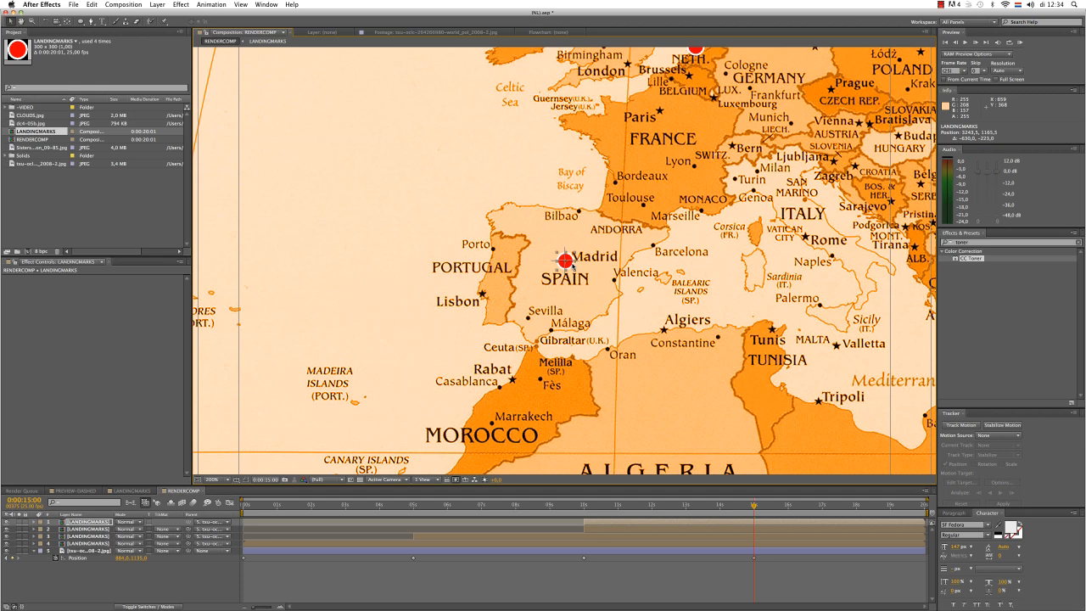
drag(565, 261, 563, 259)
drag(584, 523, 745, 540)
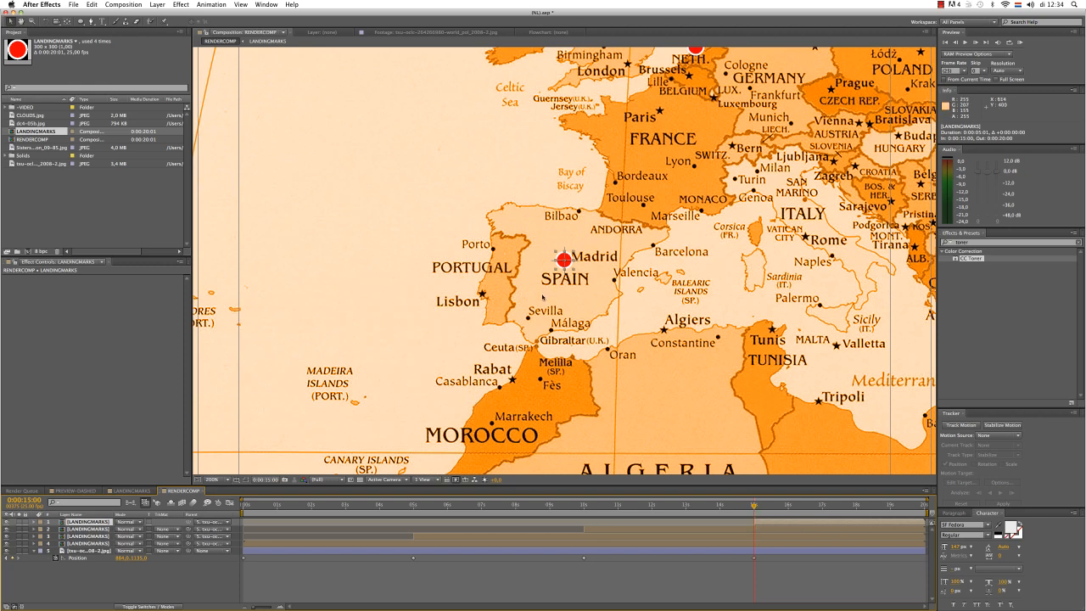
Step: Return to 0:00:00:00 and start a Pen tool path on Amsterdam in a new shape layer
scroll(542, 296, down, 1)
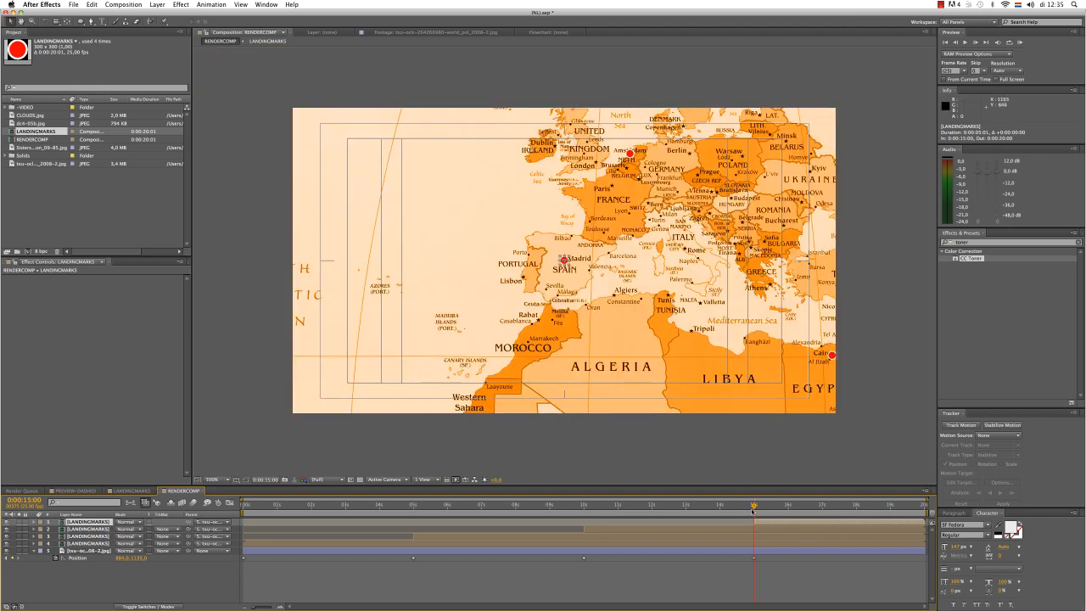
drag(753, 509, 243, 484)
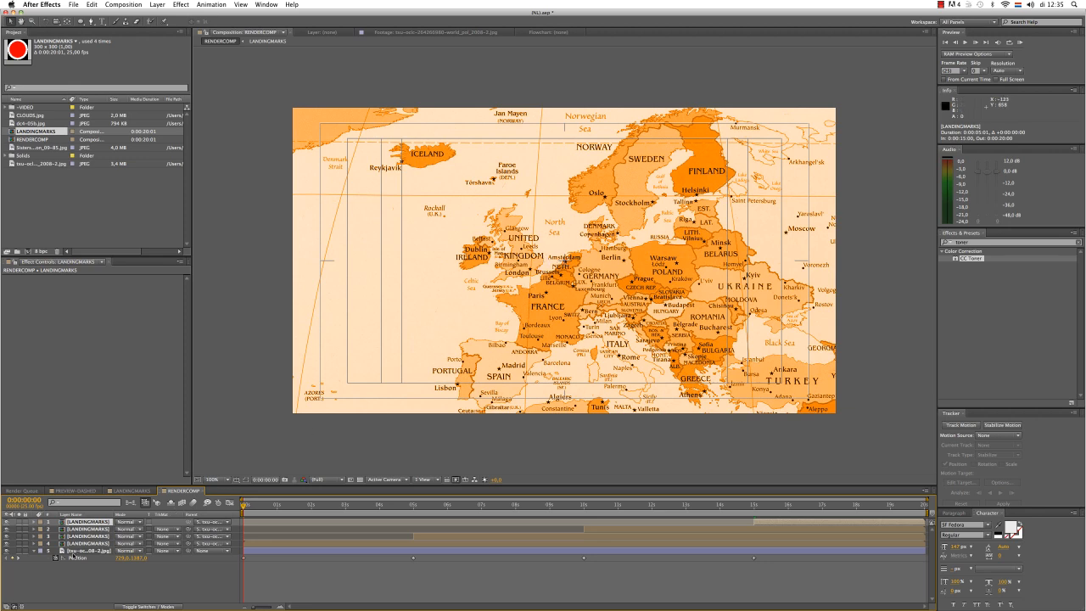
click(35, 550)
click(86, 570)
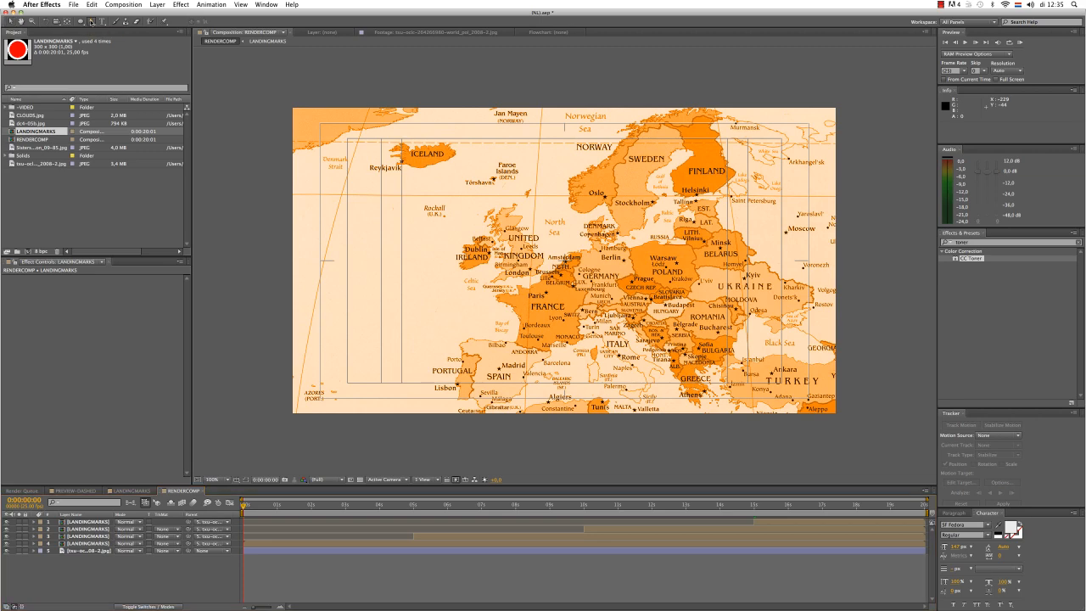
click(91, 21)
scroll(565, 260, up, 2)
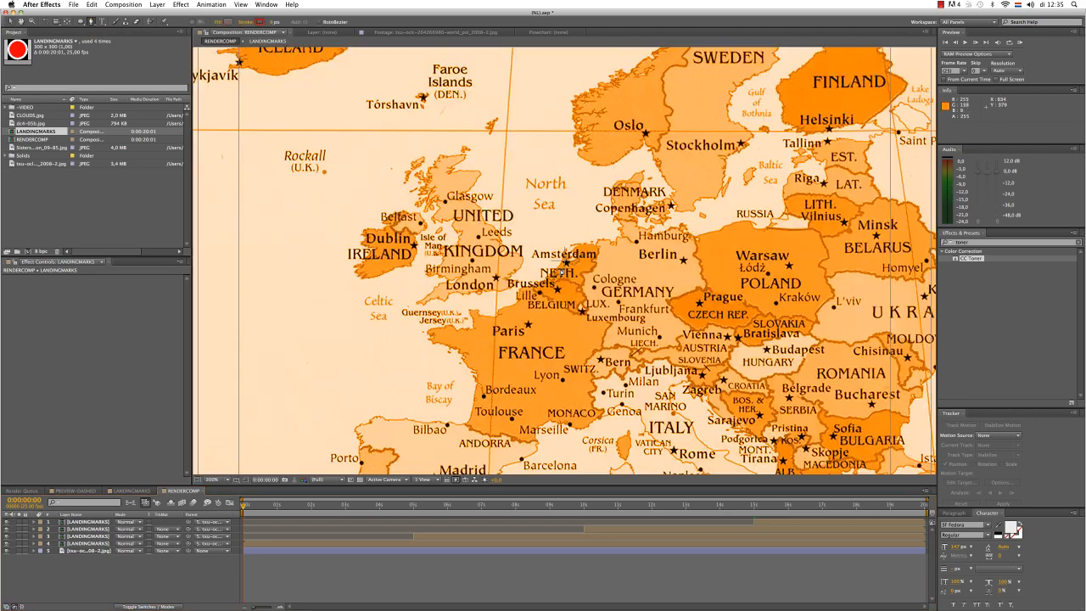
click(564, 263)
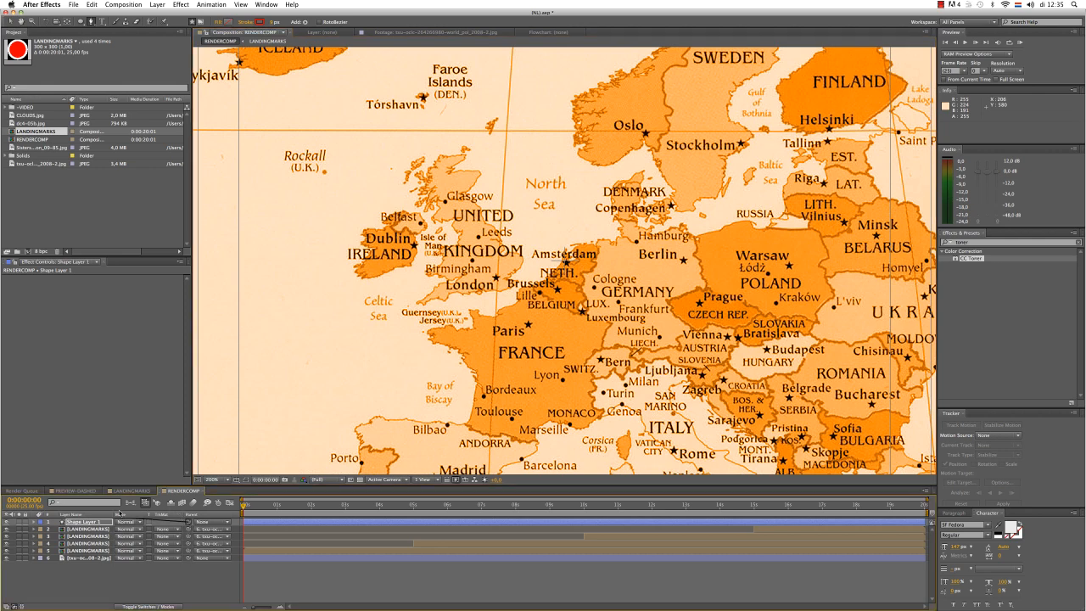
Step: Parent Shape Layer 1 to the map layer and try to add a path point on Astana at 0:00:05:00
drag(187, 521, 93, 560)
click(71, 558)
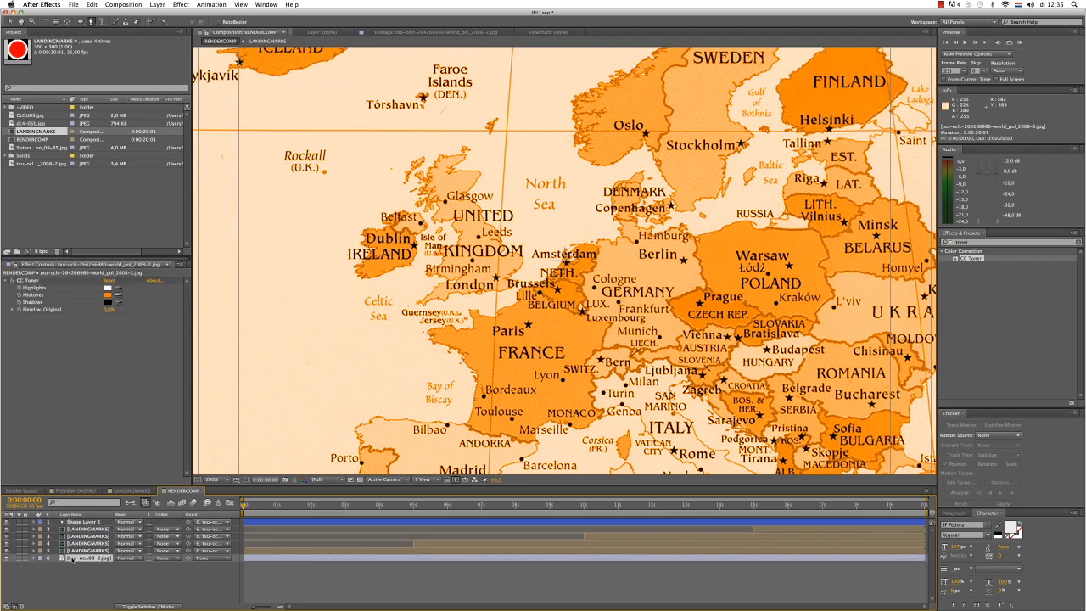
key(p)
click(18, 566)
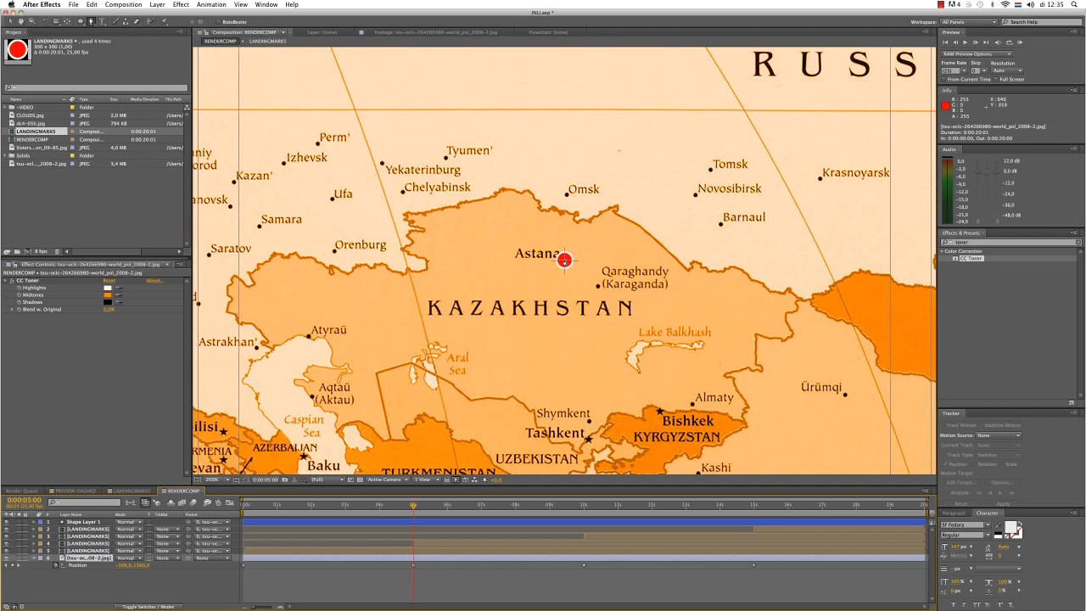
click(564, 260)
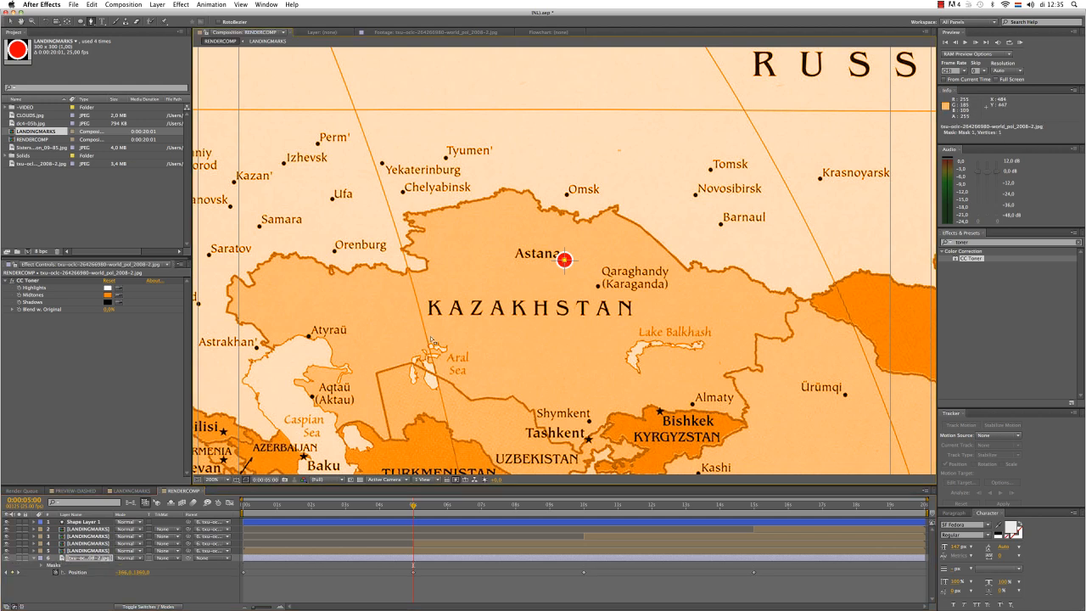
key(super+z)
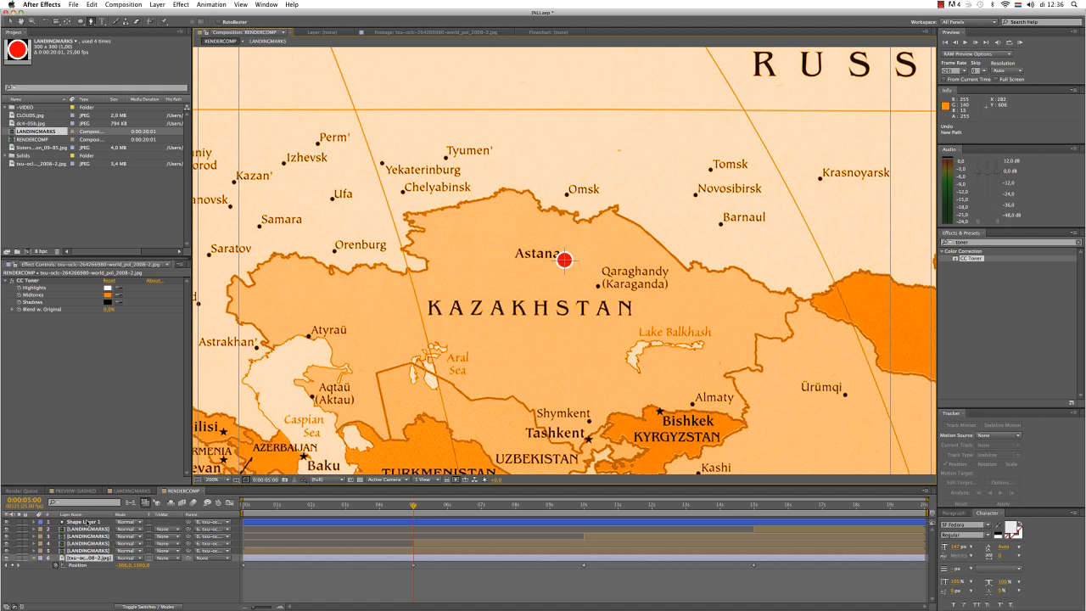
Step: Undo the parenting of Shape Layer 1 and, with it selected, move to the map's Position keyframe at 0:00:05:00
click(83, 520)
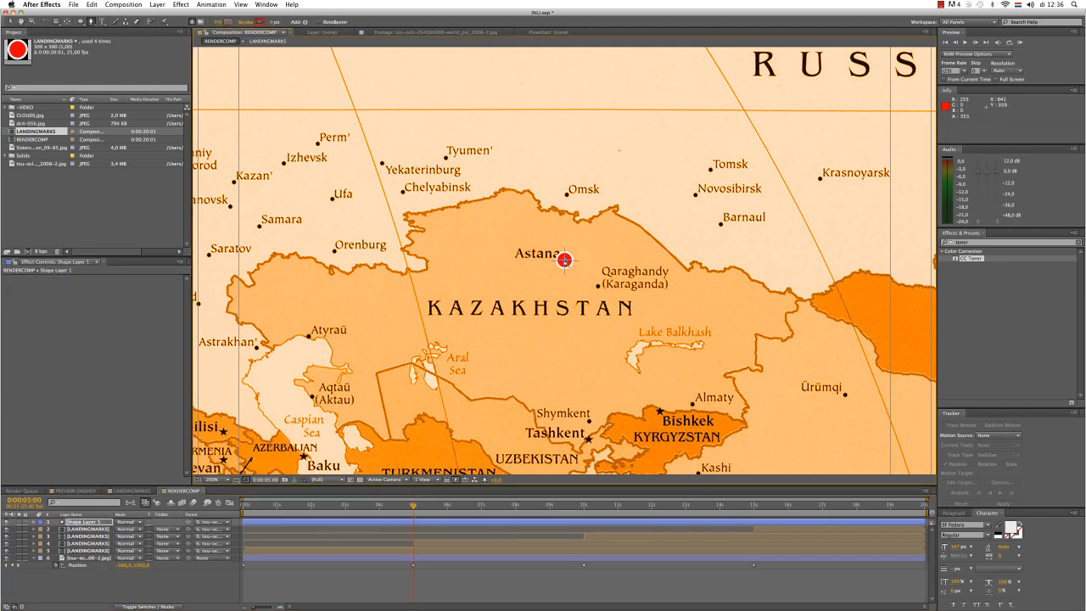
key(super+z)
key(Home)
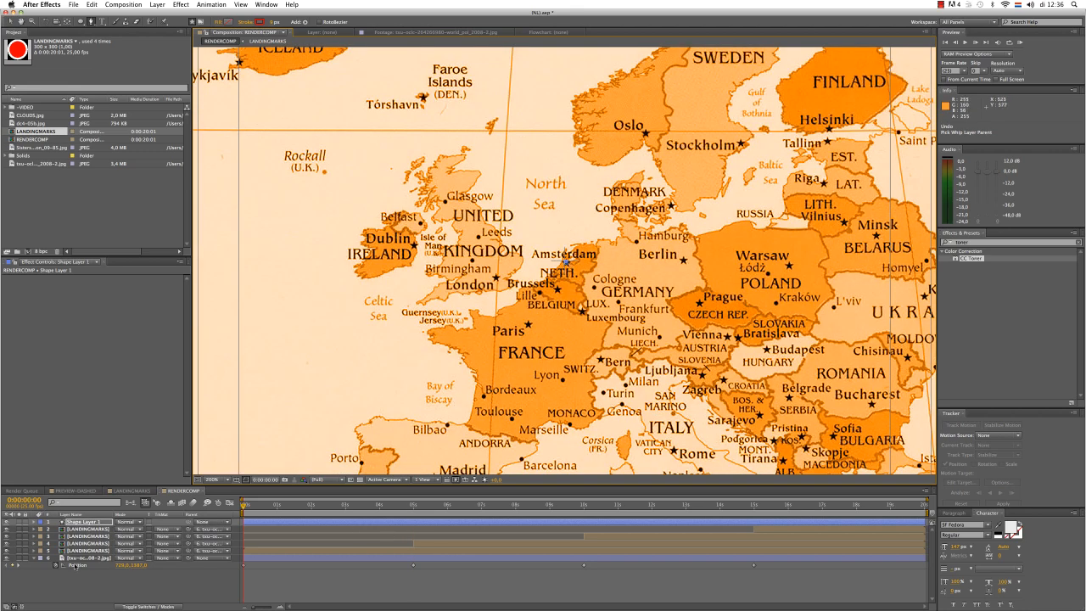
click(18, 566)
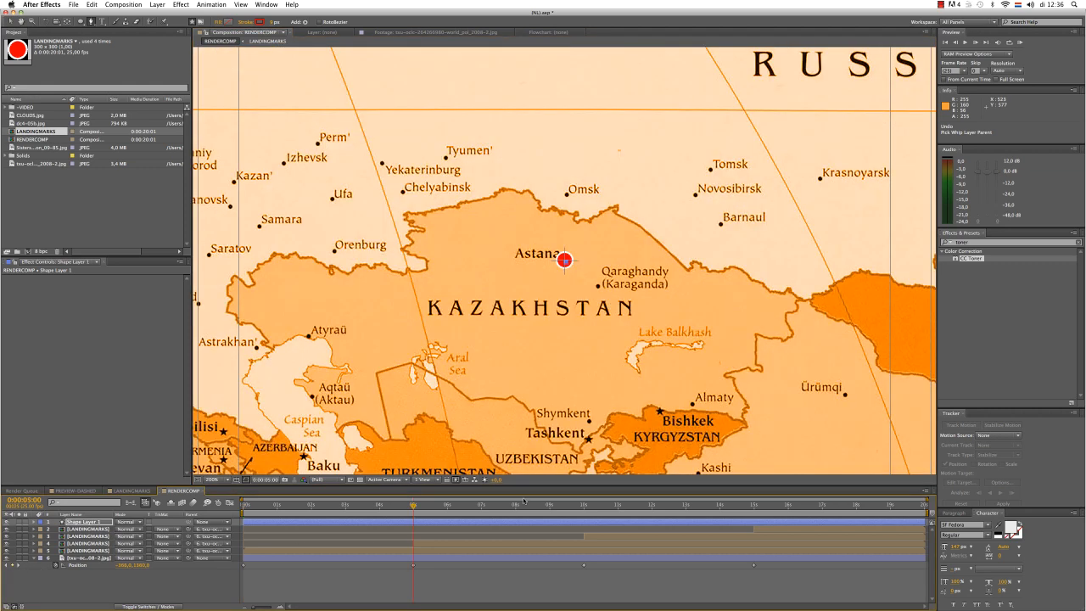
Step: Undo the creation of the shape layer and restart the Pen path on Amsterdam at 0:00:00:00
key(Home)
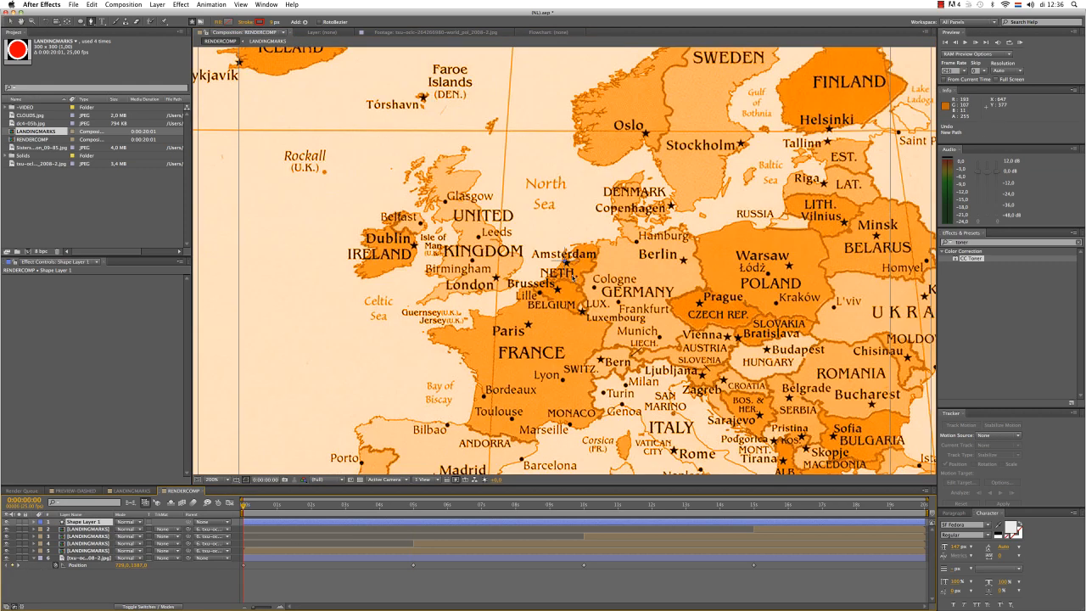
key(super+z)
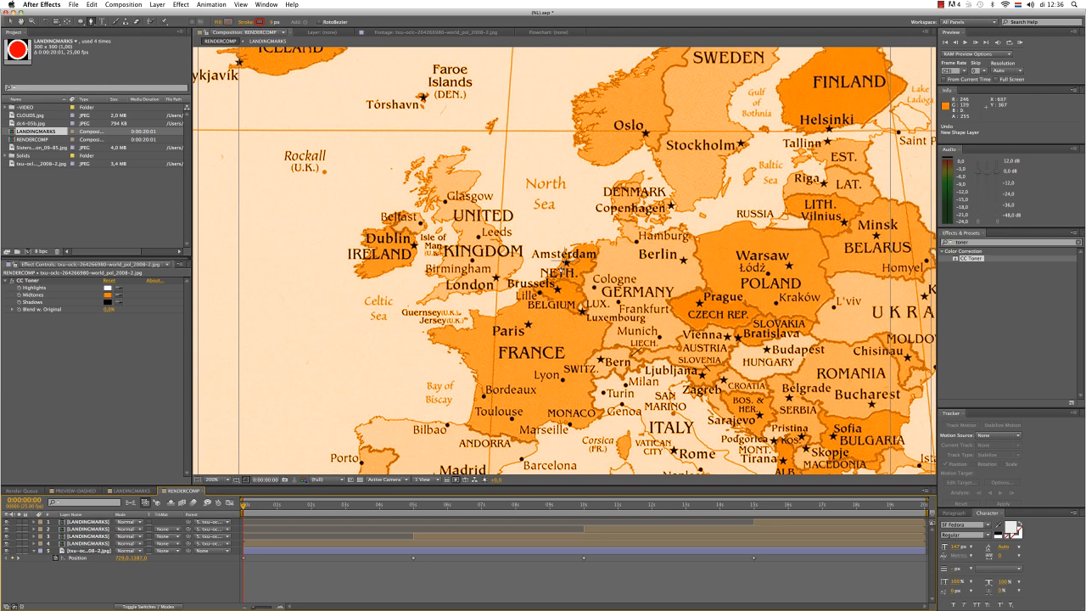
click(566, 263)
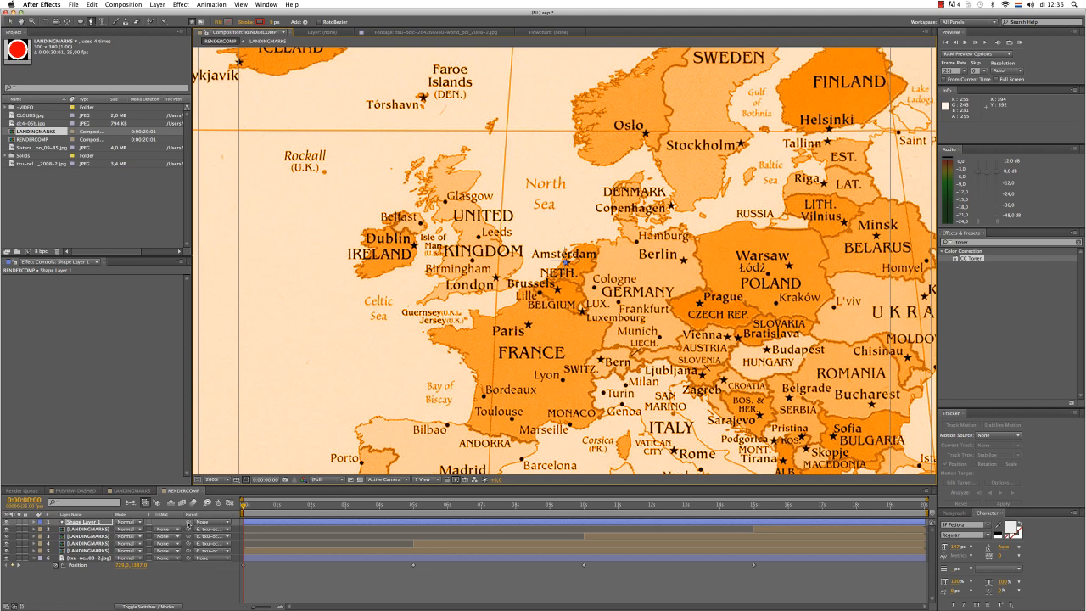
Step: Parent Shape Layer 1 to the map layer and add a path point on Astana at 0:00:05:00
drag(188, 523, 92, 561)
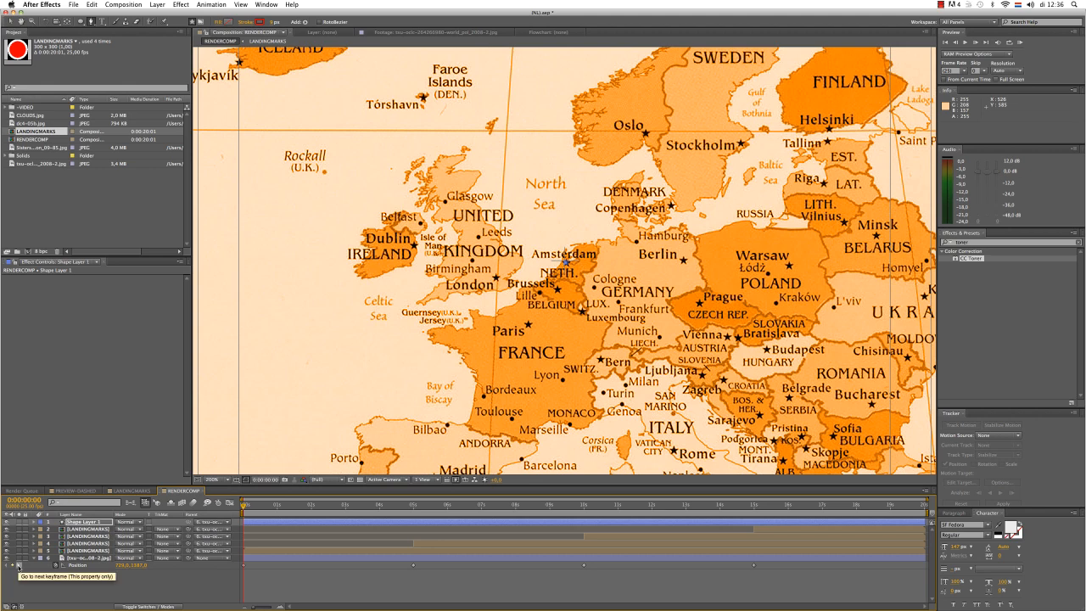
click(18, 565)
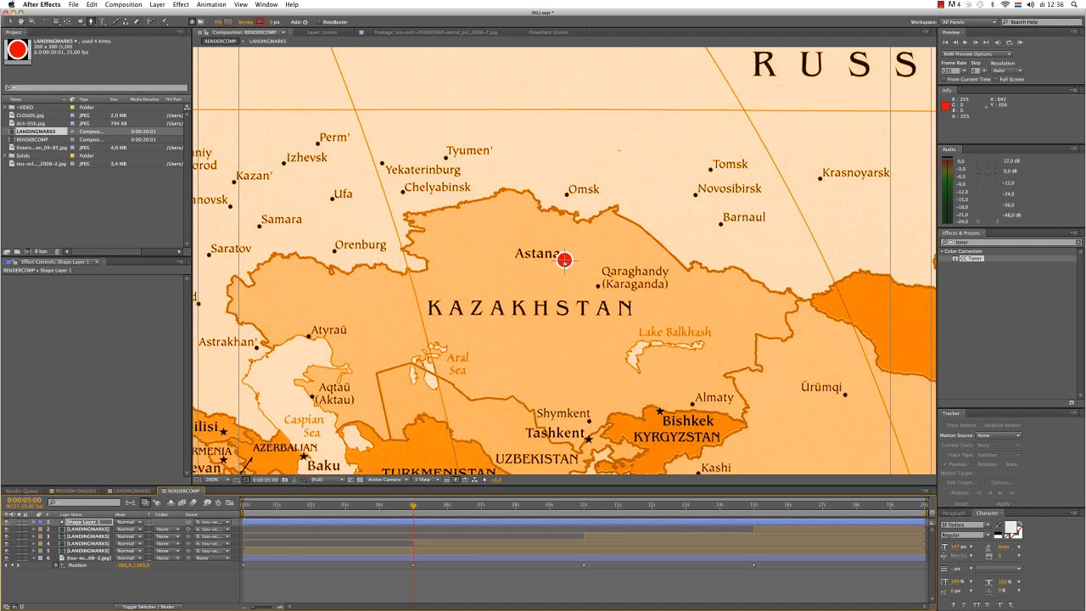
click(564, 260)
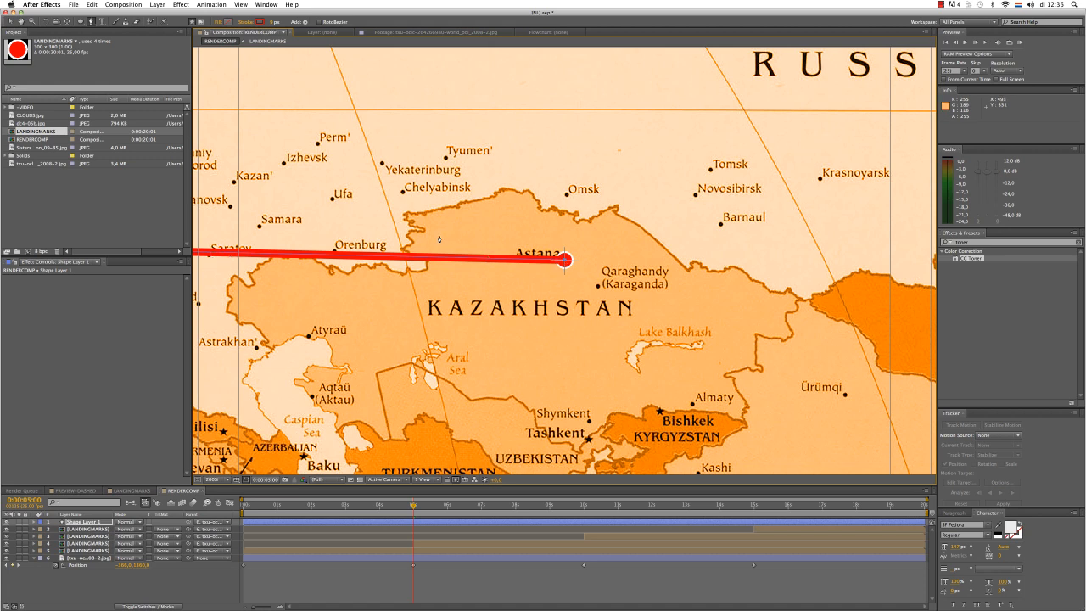
Step: Try the route with fill set to None, stroke colour FF0000 and a stroke width of 15 px
click(218, 22)
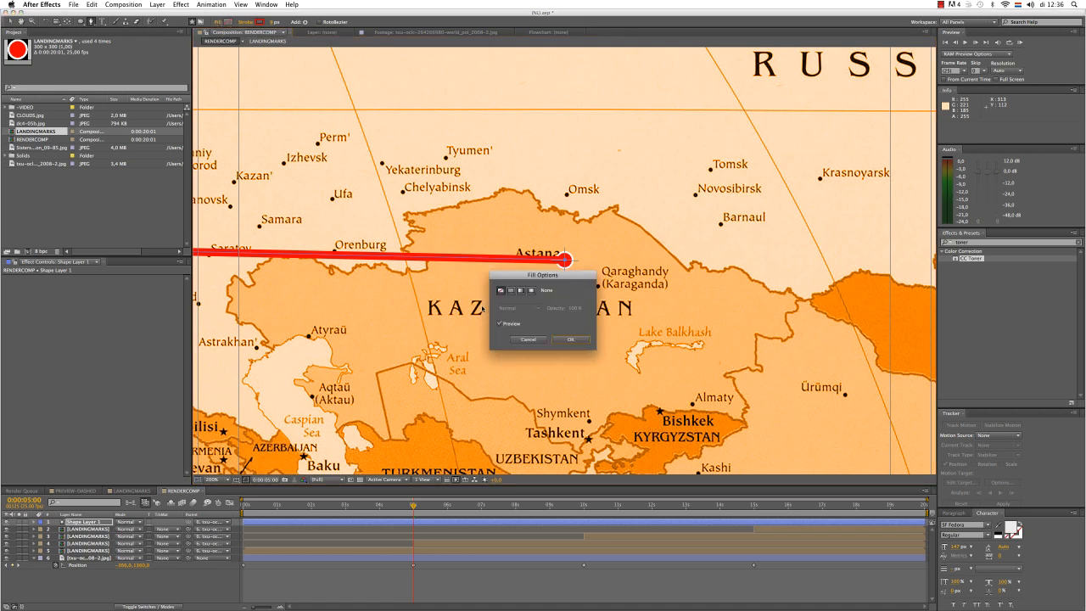
click(557, 339)
click(259, 22)
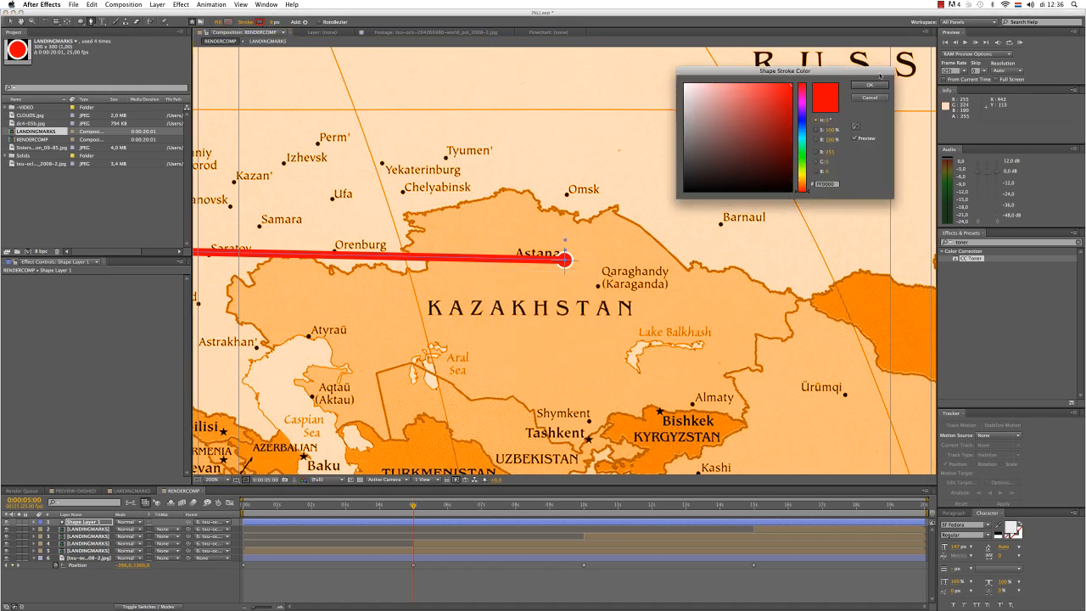
click(870, 85)
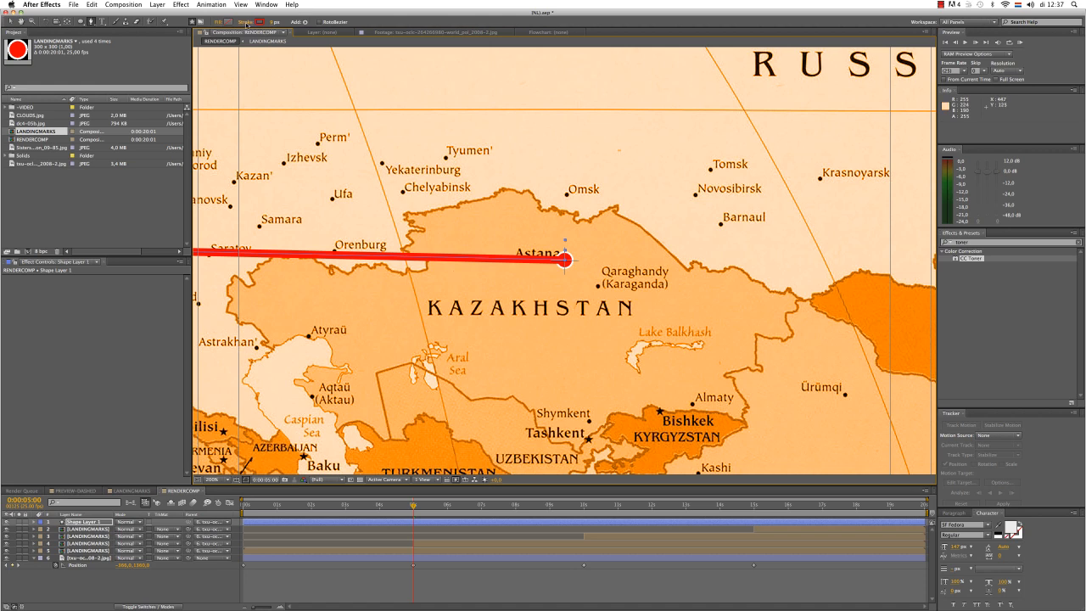
drag(274, 24, 278, 24)
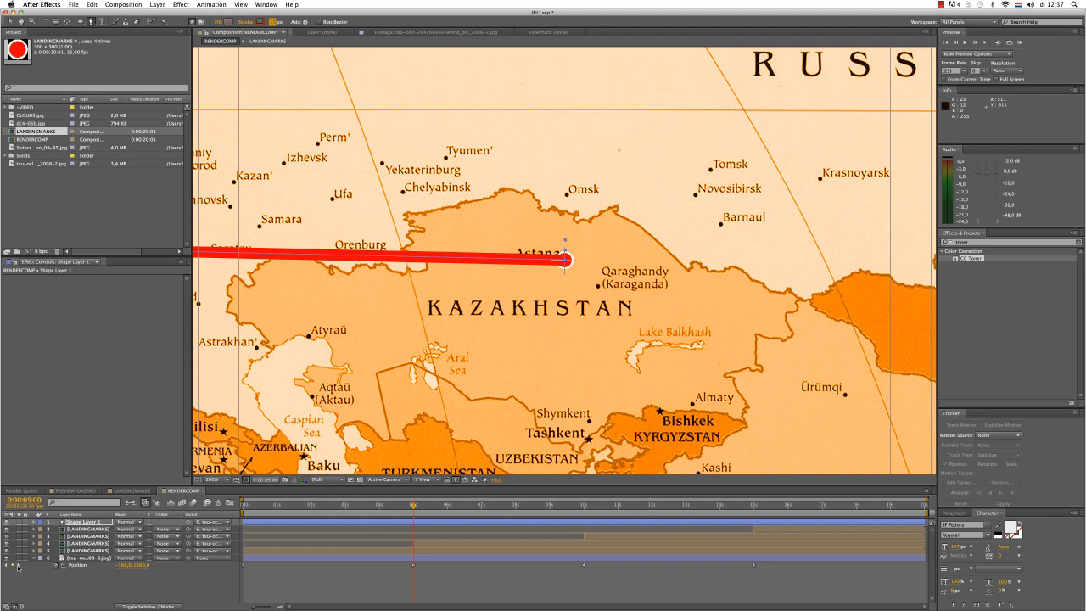
Step: Try to add a path point on Cairo at 0:00:10:00, and undo it together with the stroke width change
click(17, 565)
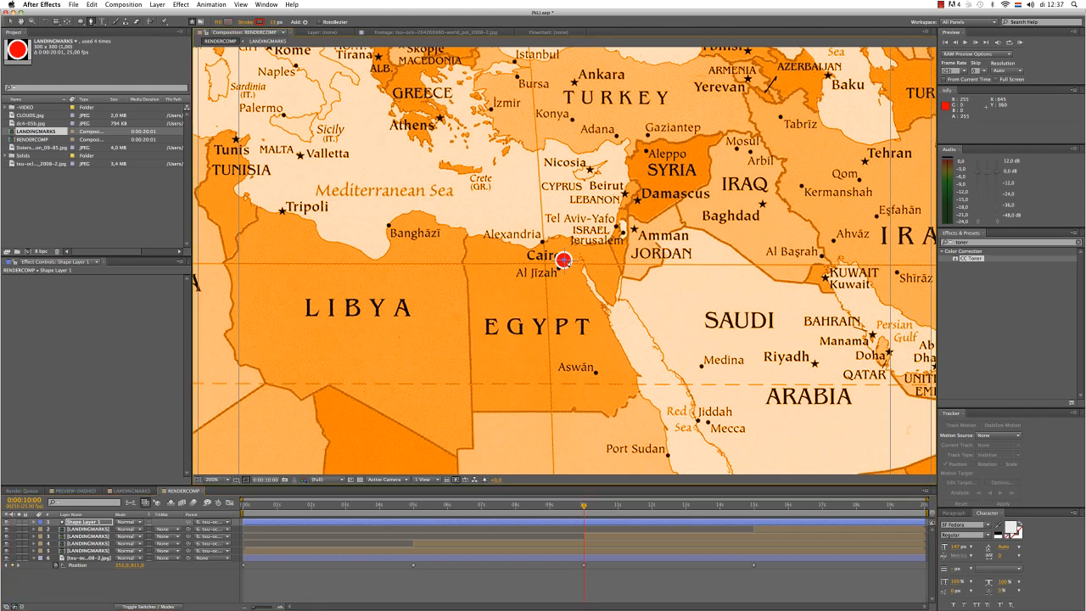
scroll(563, 261, down, 1)
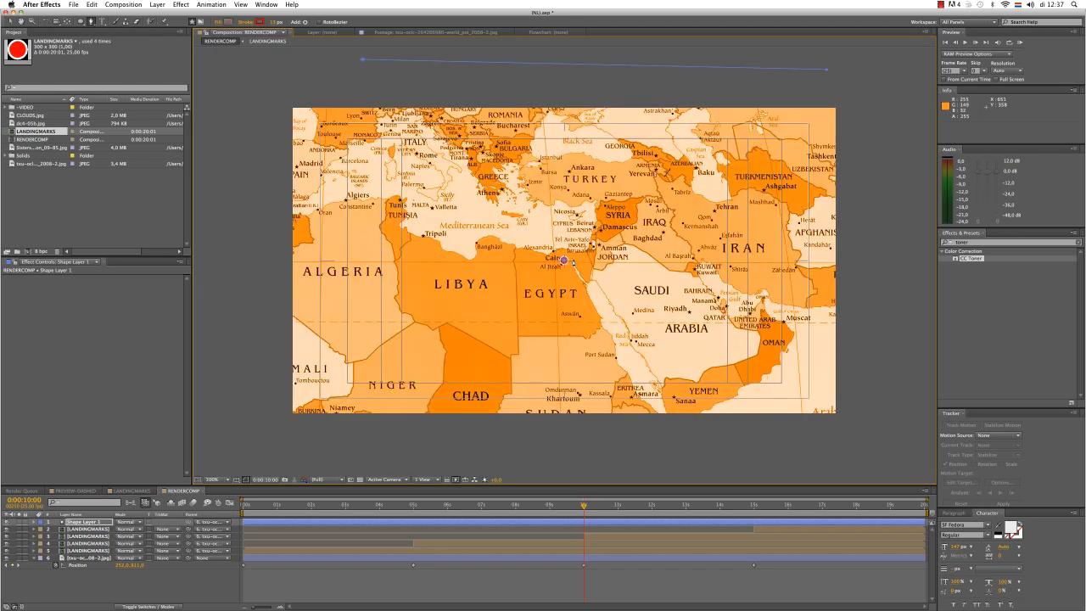
key(super+z)
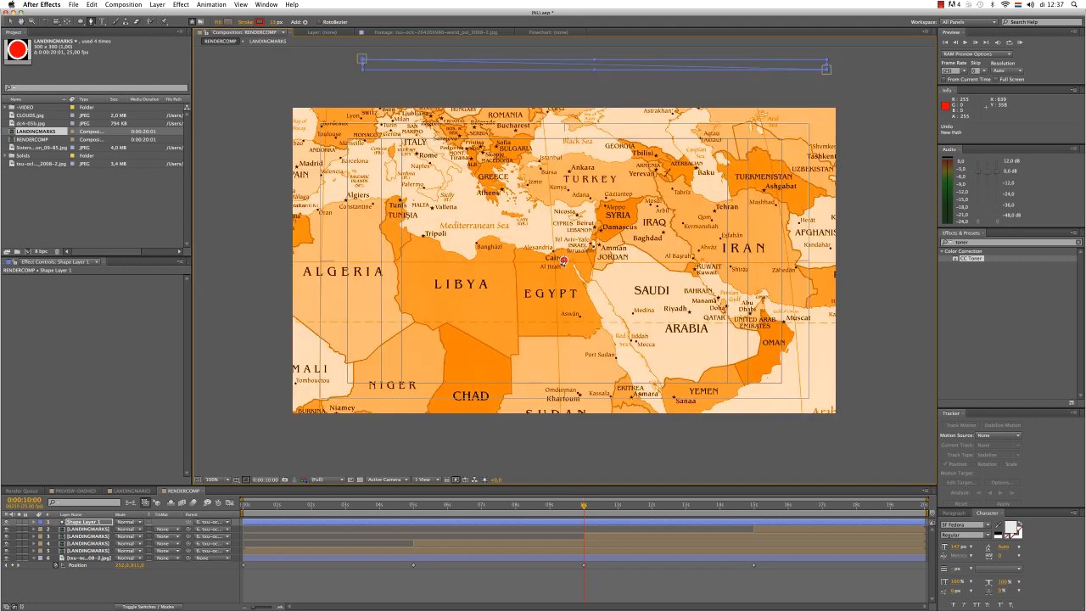
click(563, 260)
key(super+z)
key(super+z)
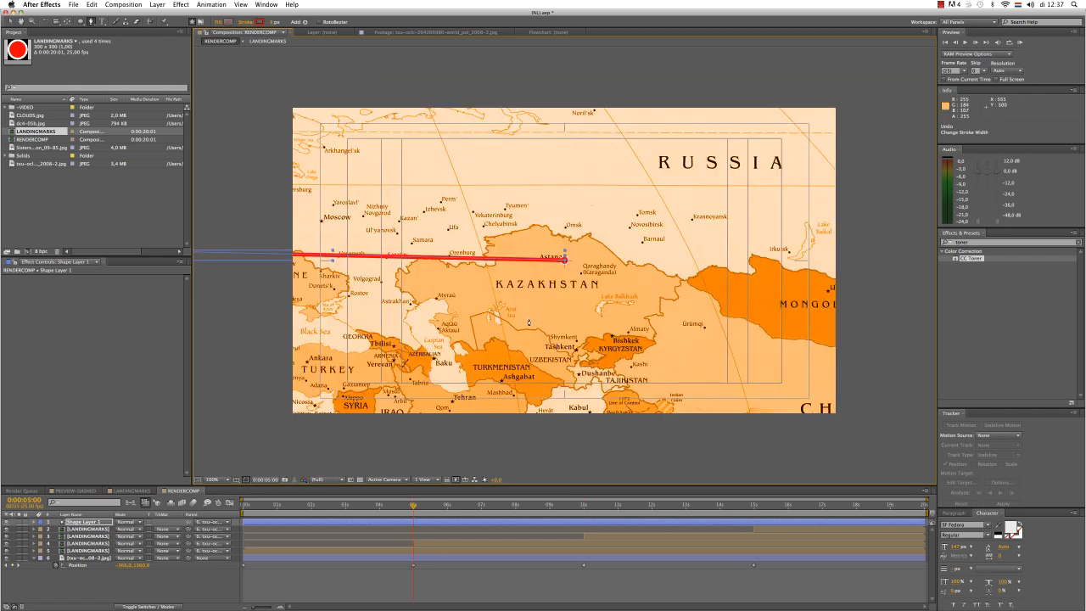
Step: Retry the path point on Cairo at 0:00:10:00, and undo it together with the fill options change
click(19, 564)
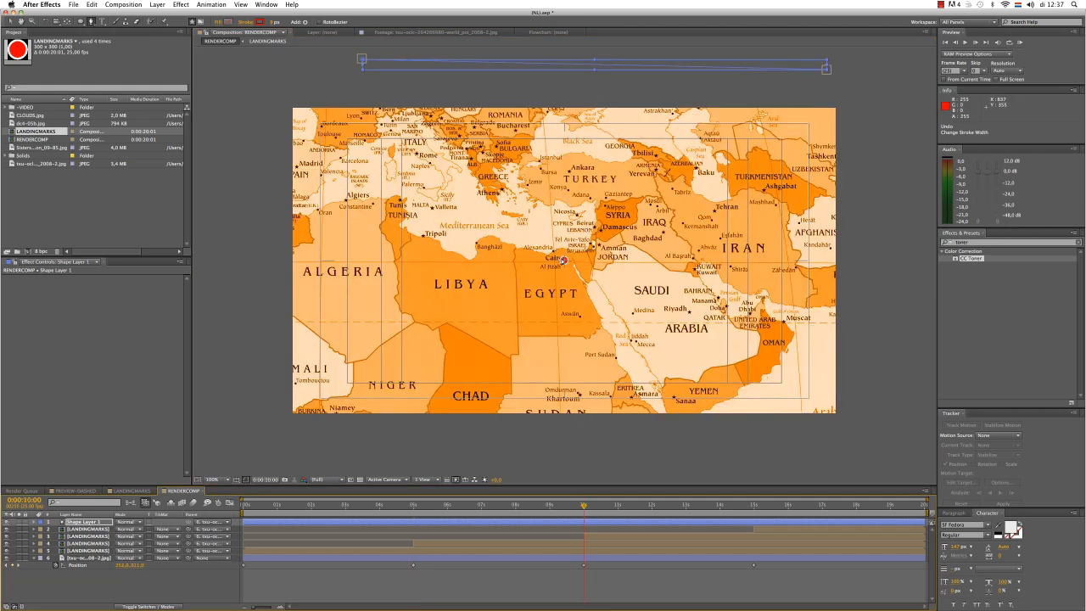
click(563, 262)
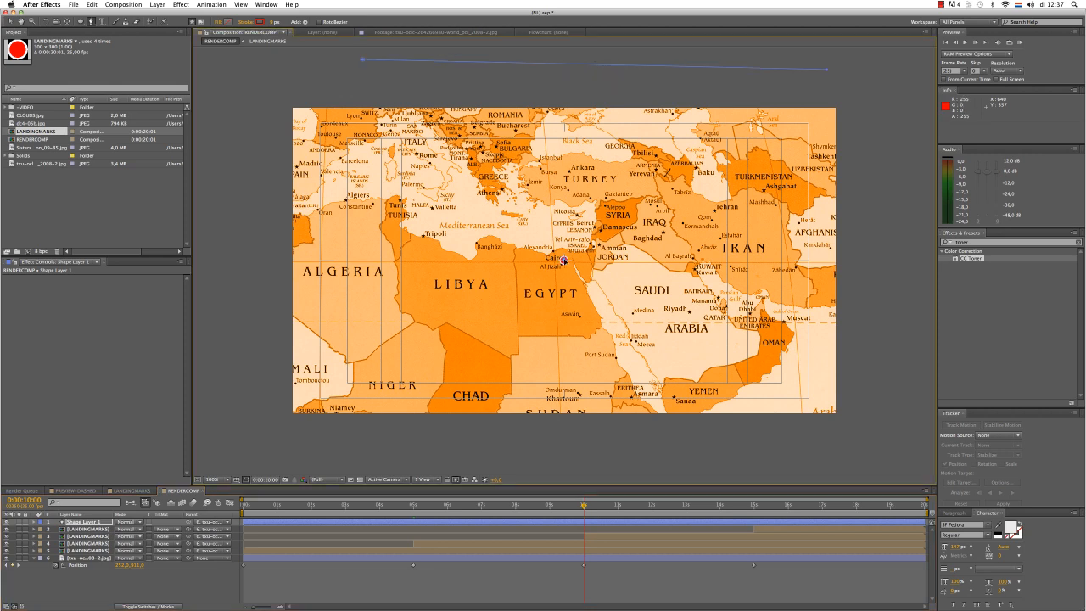
key(super+z)
key(j)
key(super+z)
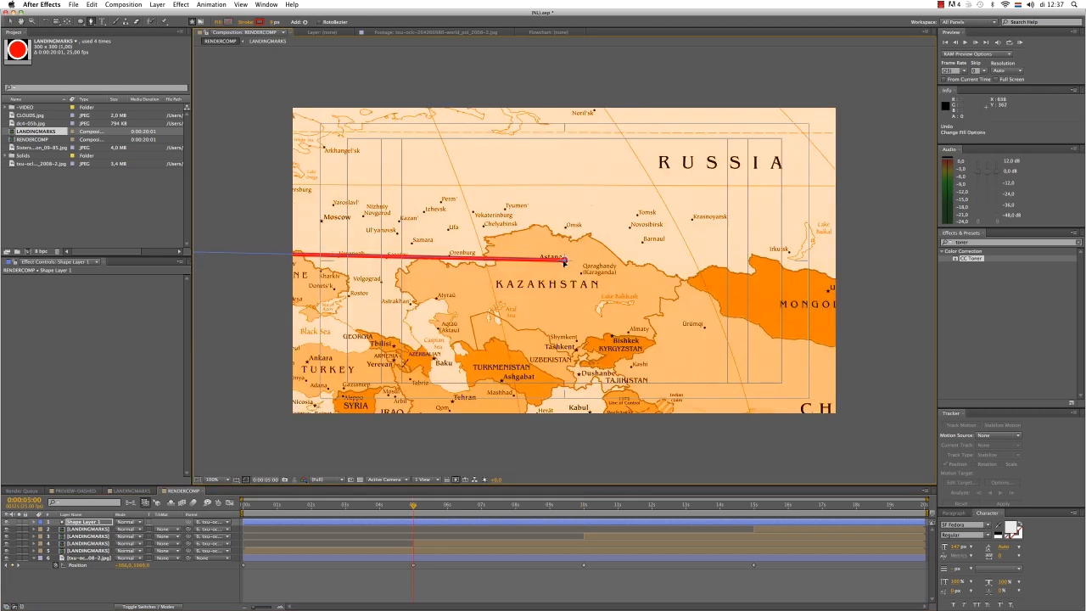
Step: Extend the route path with a point on Cairo at 0:00:10:00 and one on Madrid at 0:00:15:00
click(18, 566)
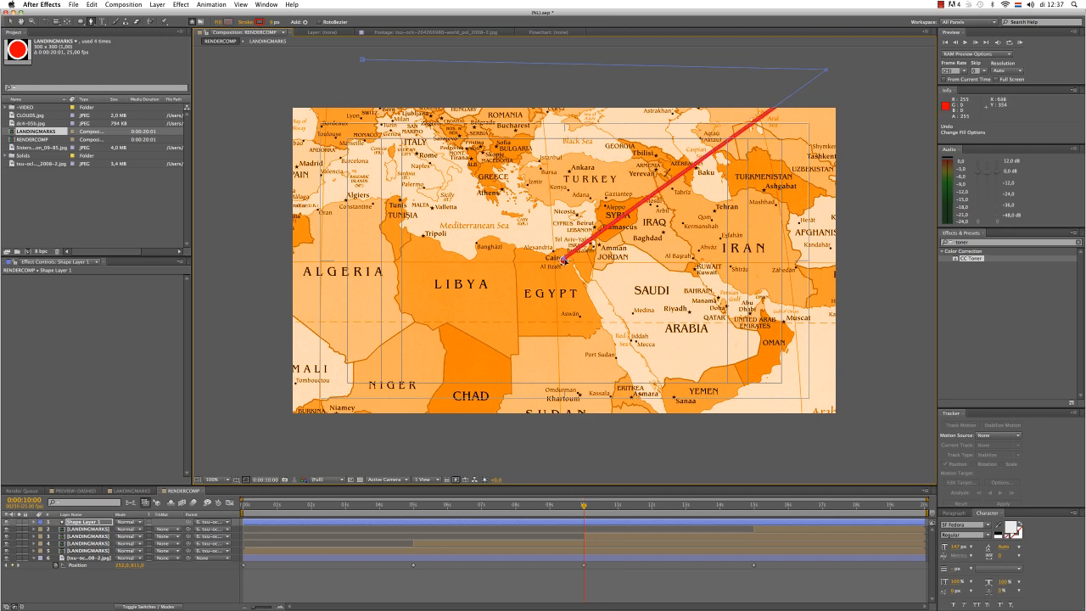
scroll(564, 259, up, 1)
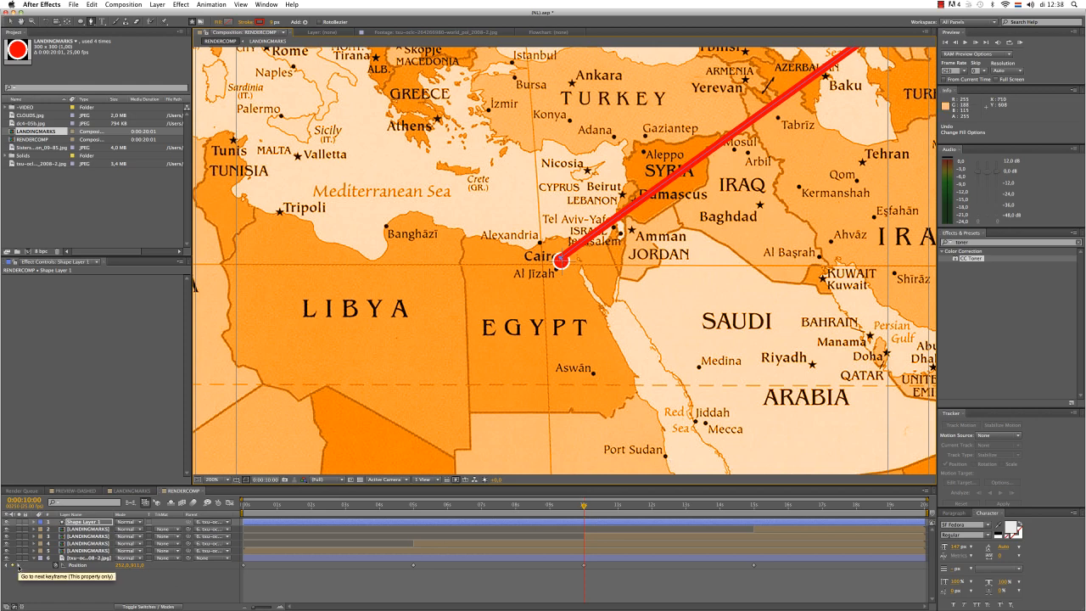
click(19, 565)
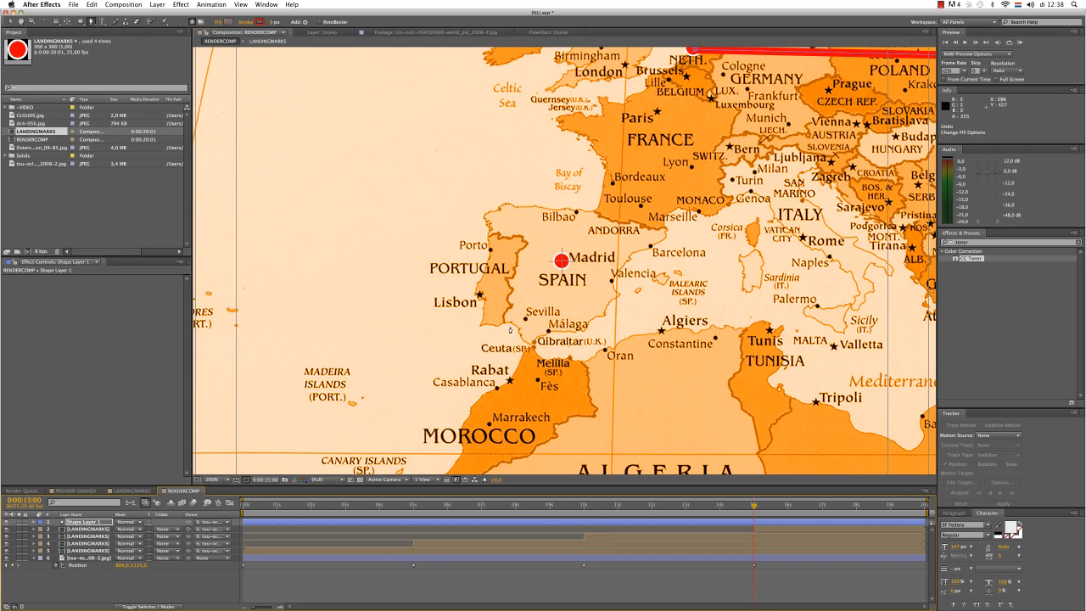
click(562, 261)
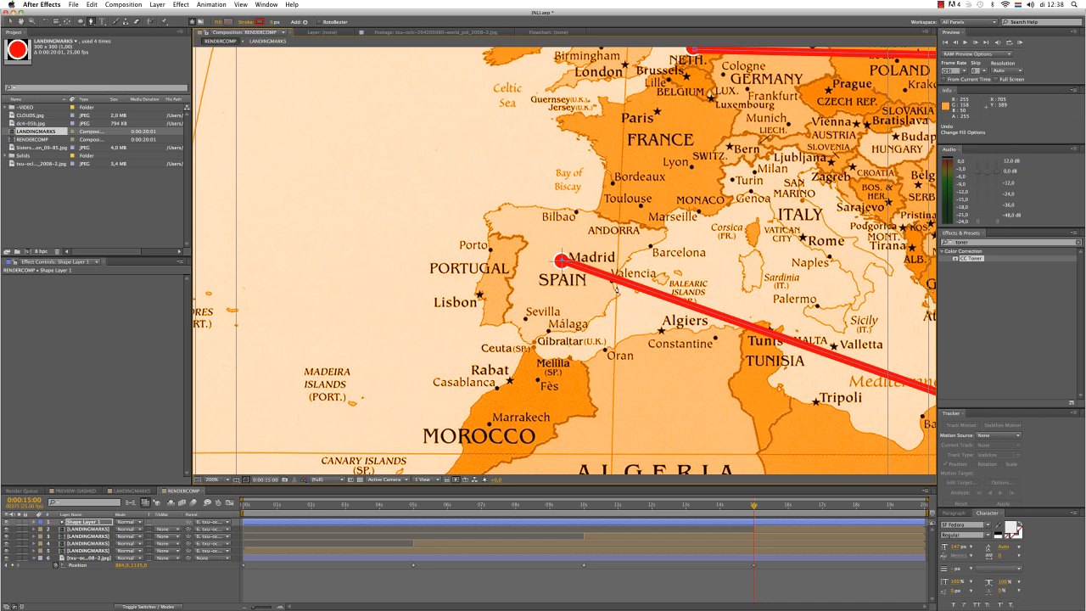
scroll(617, 288, down, 1)
scroll(616, 288, up, 1)
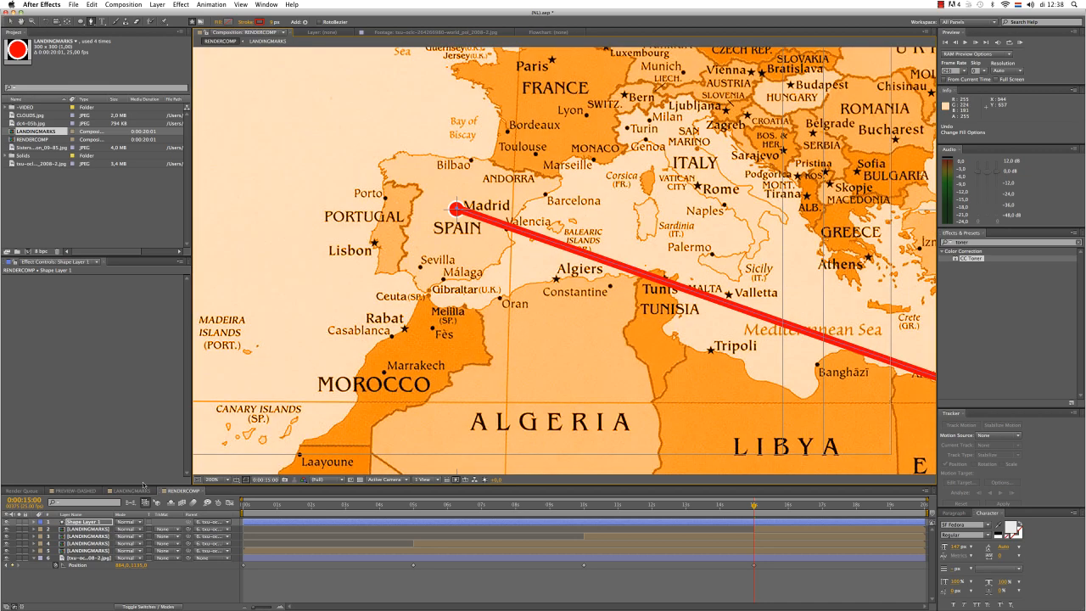
click(139, 599)
scroll(522, 188, down, 1)
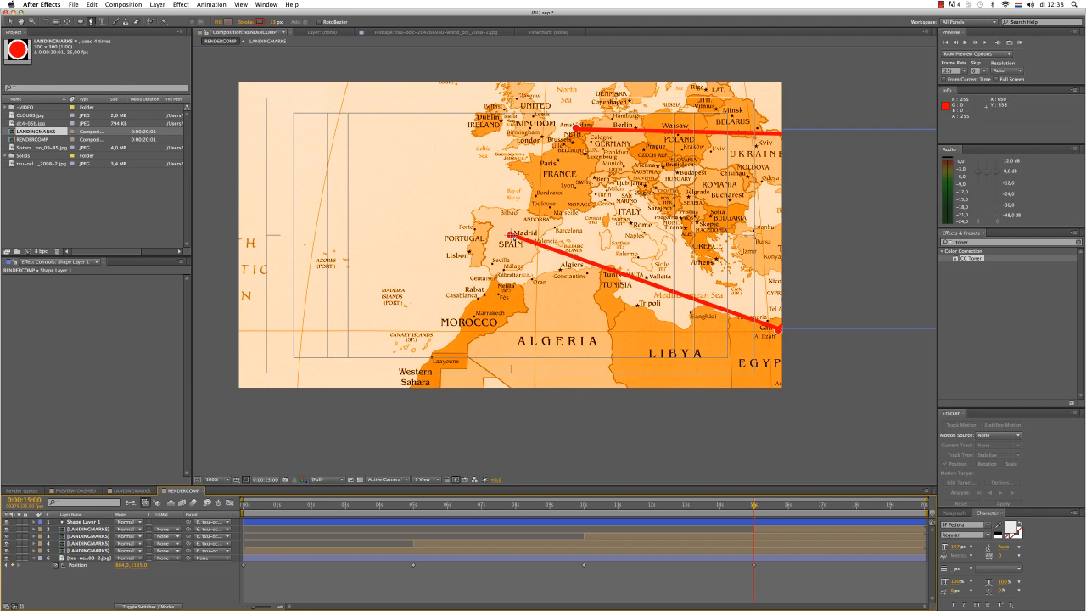
Step: Expand the contents of Shape Layer 1 and its Shape 1 group, and add a Trim Paths operator
click(82, 521)
click(34, 522)
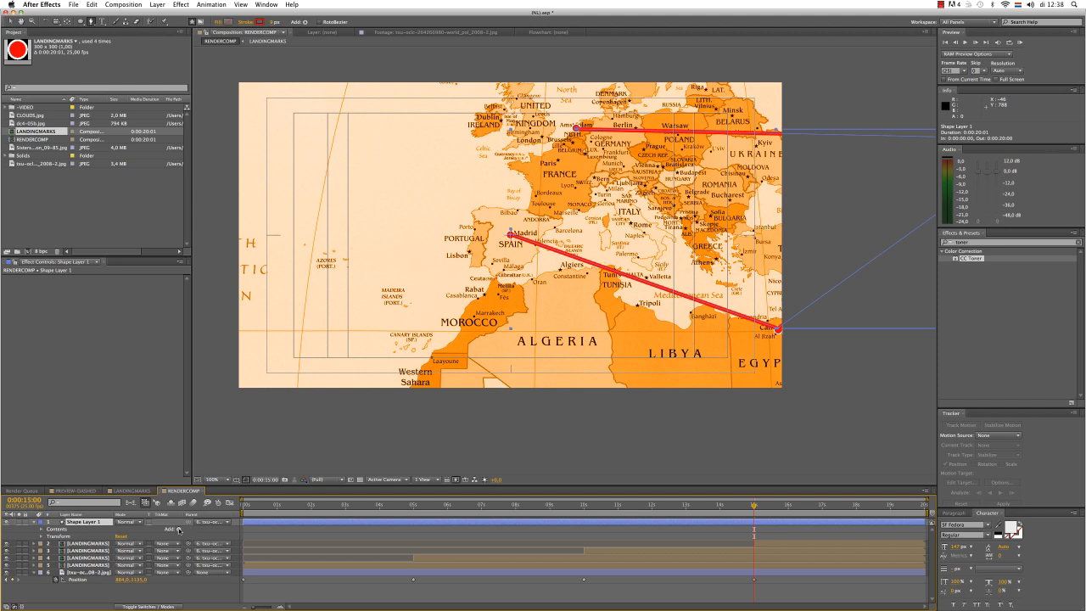
click(41, 528)
click(48, 536)
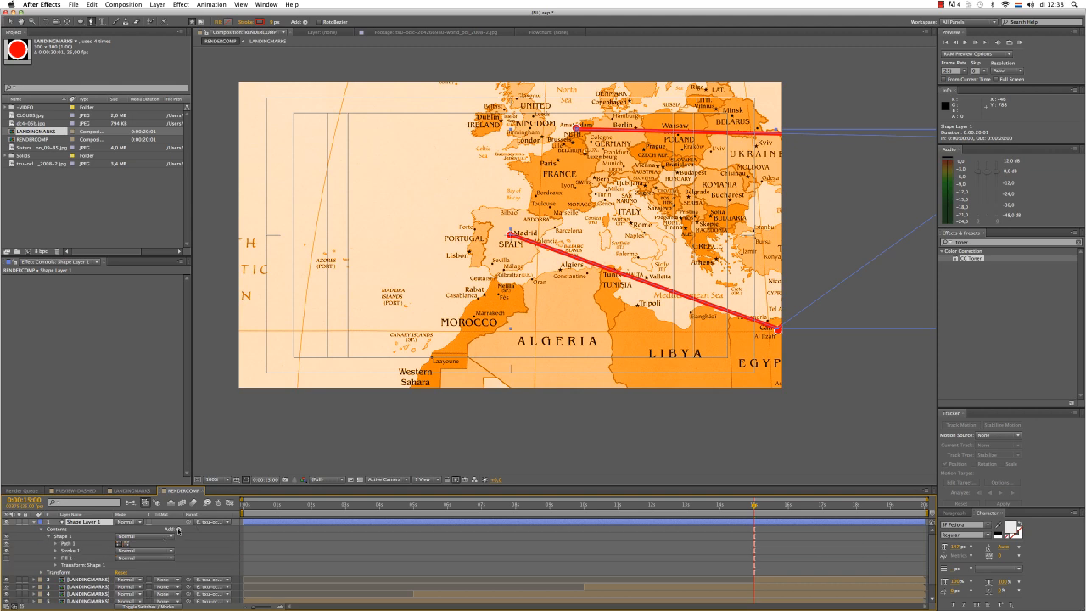
click(178, 530)
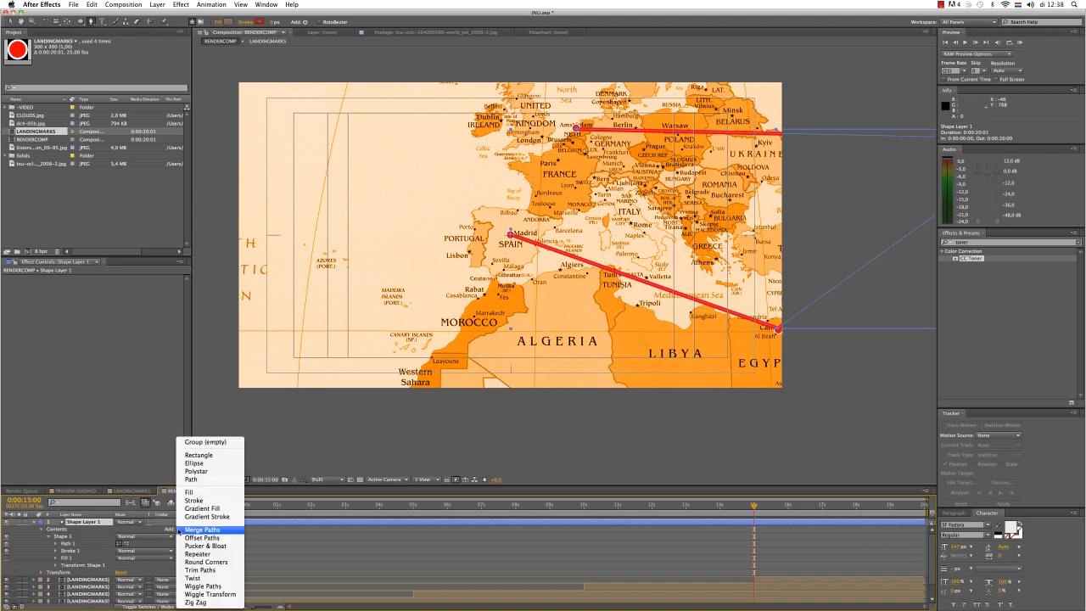
click(199, 570)
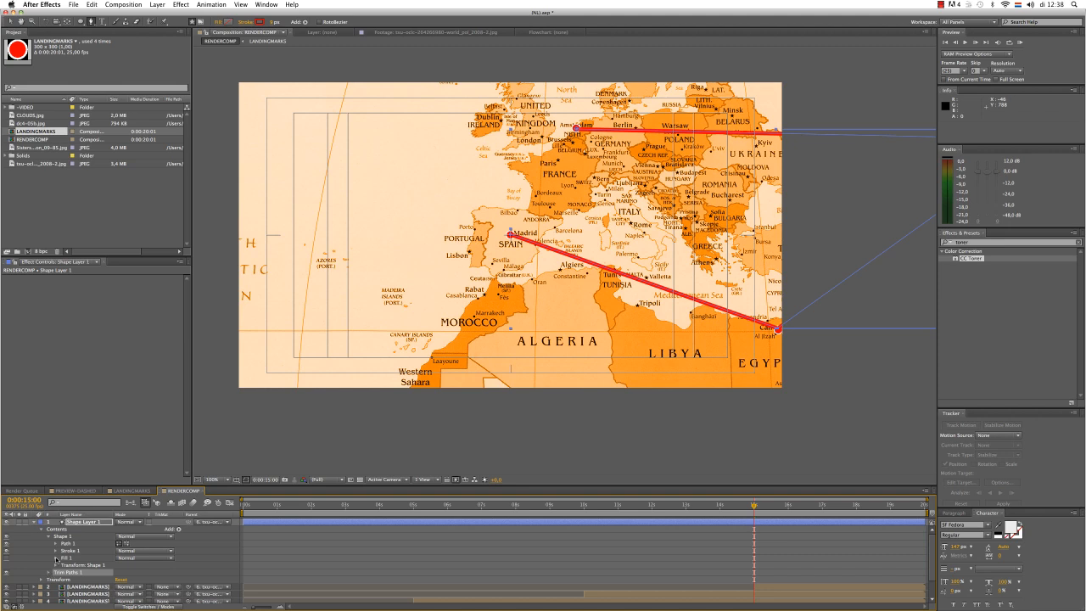
Step: Review Stroke 1's properties, undo the Trim Paths addition and the Madrid path point, and redo only the Madrid point
click(56, 551)
scroll(56, 552, down, 1)
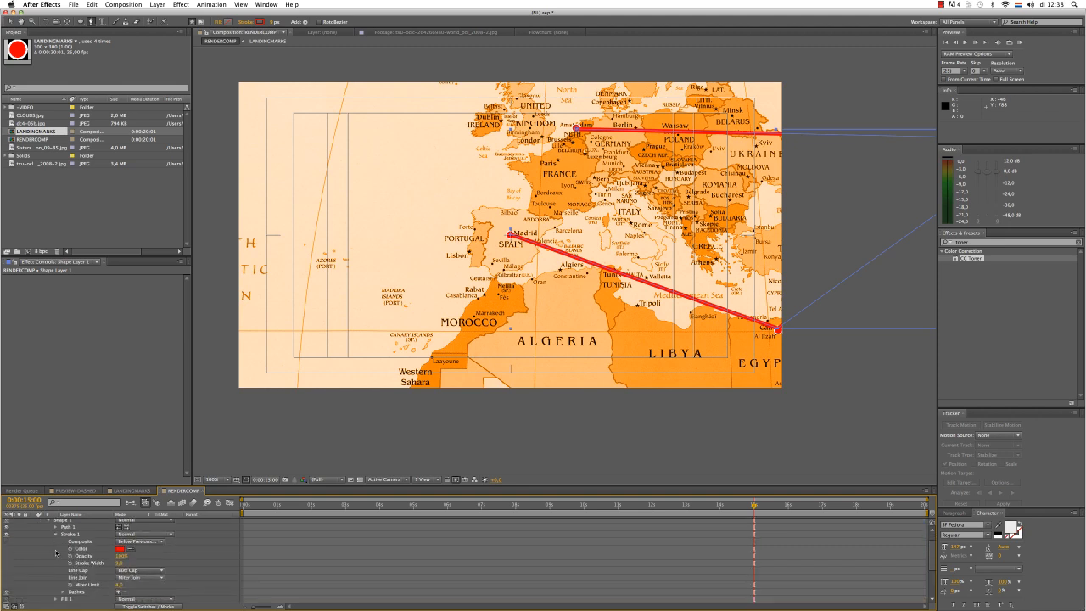
scroll(56, 553, up, 2)
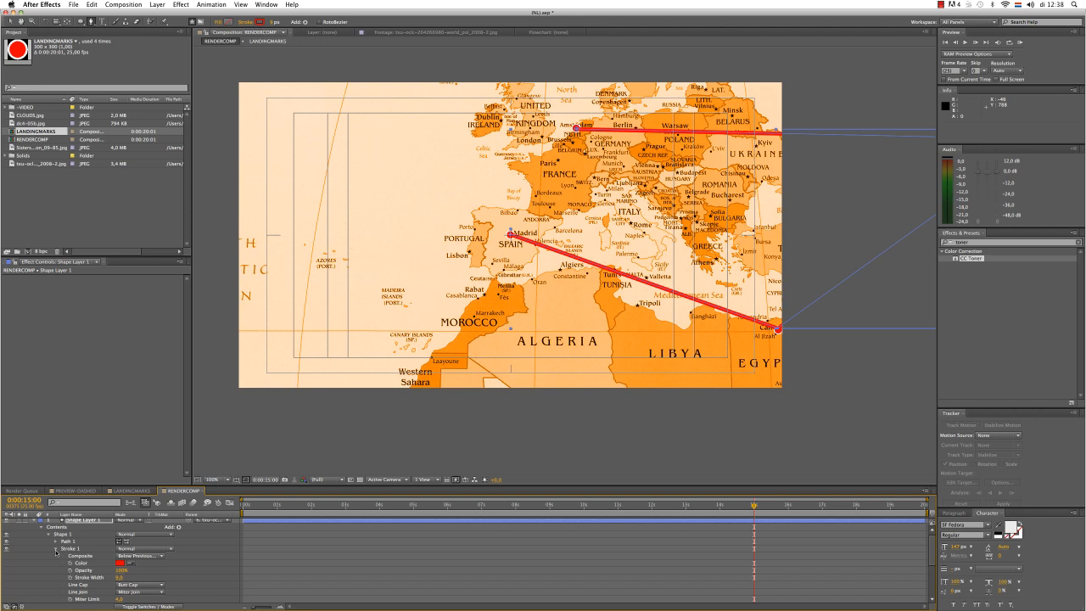
key(super+z)
key(super+z)
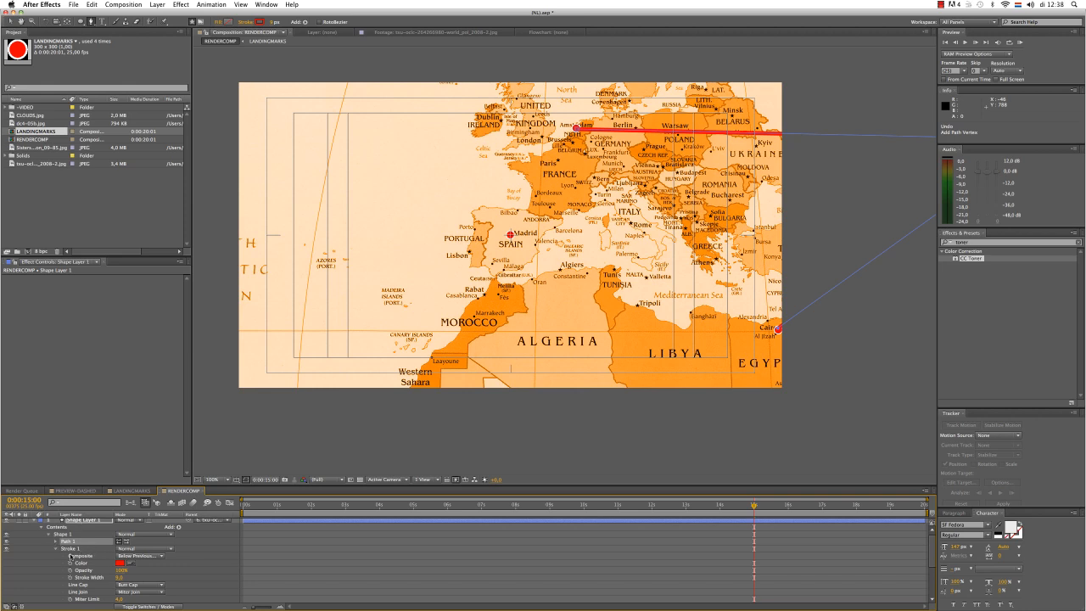
click(56, 548)
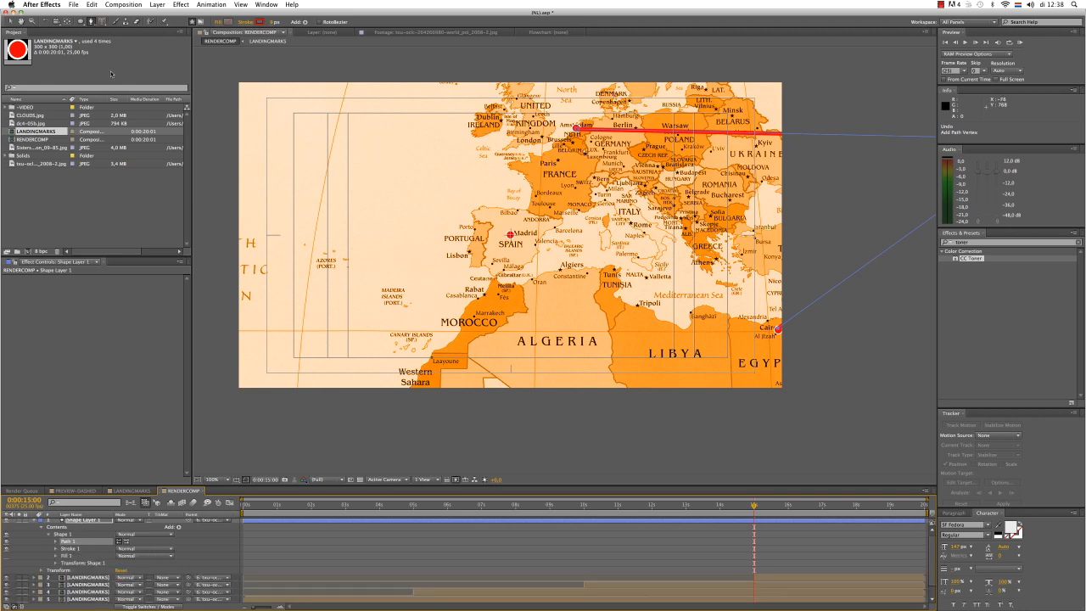
click(91, 4)
click(110, 24)
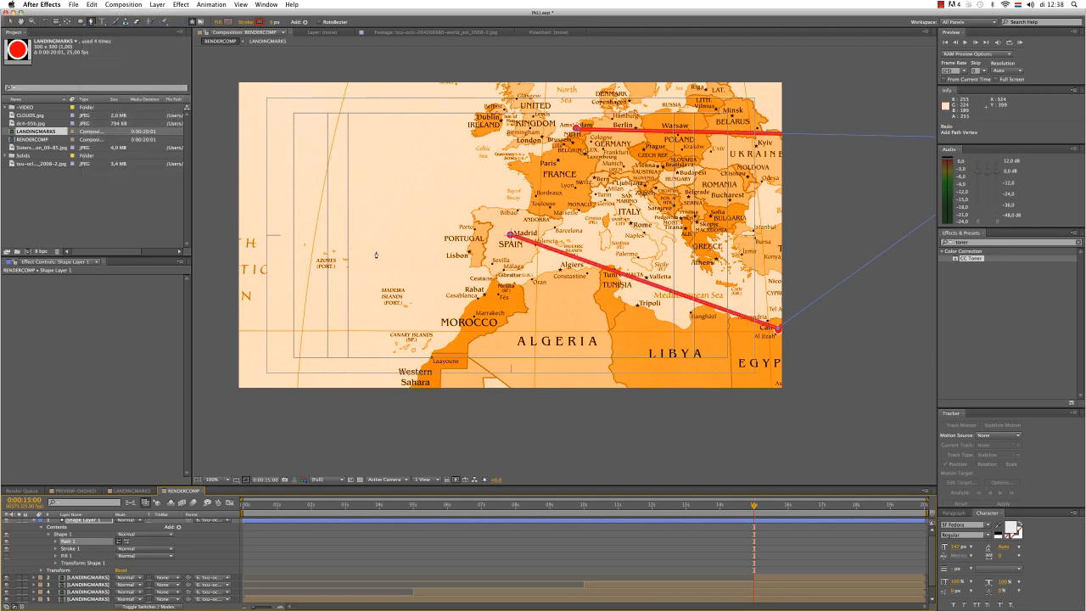
Step: Add a dash to Stroke 1 of Shape Layer 1 and set the Dash length to 27
scroll(497, 361, up, 1)
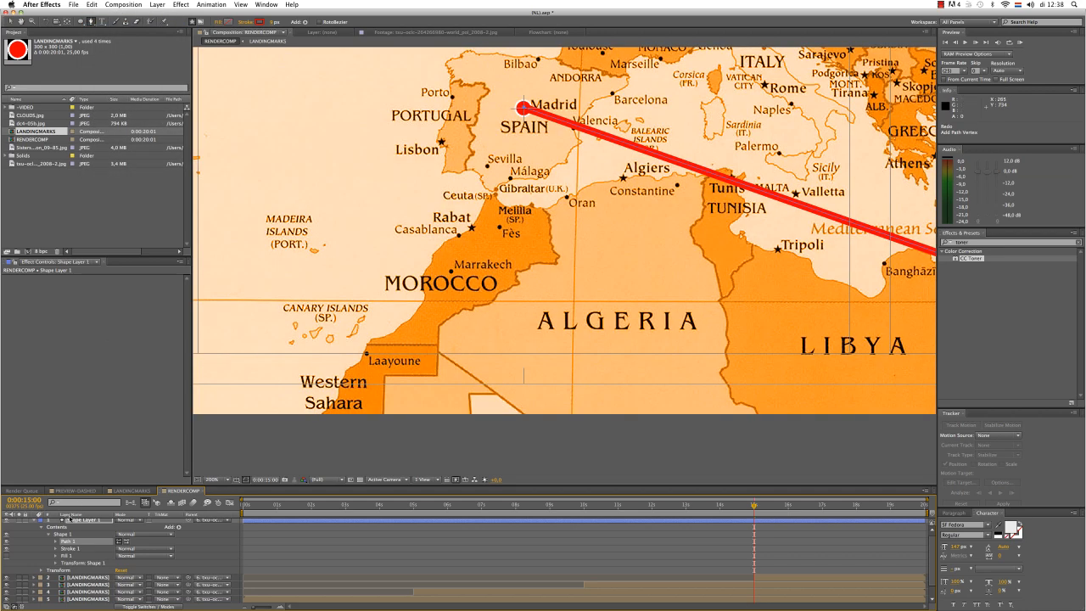
click(70, 519)
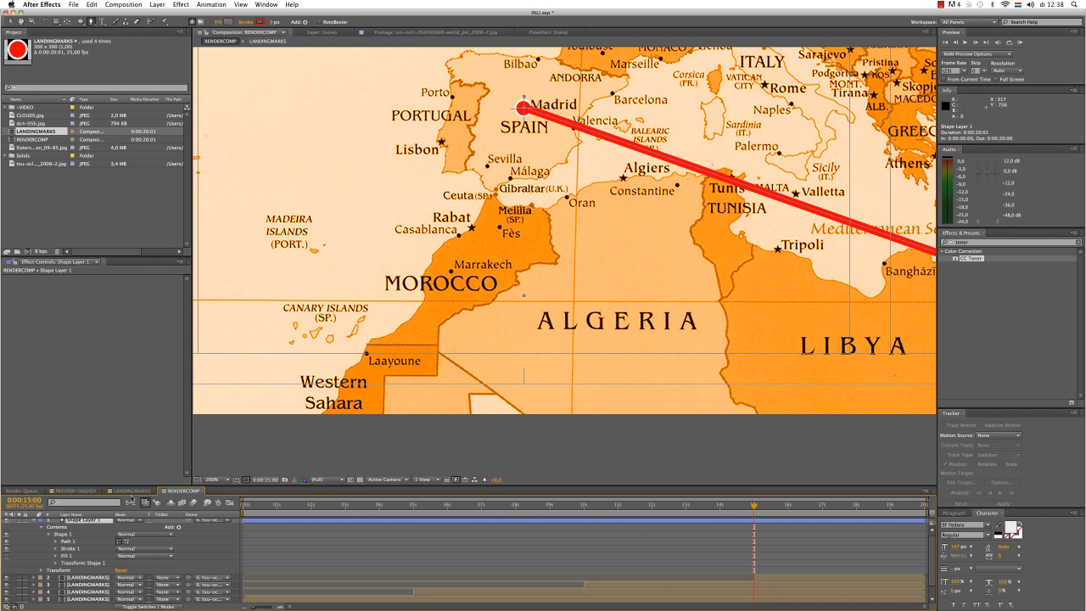
scroll(142, 528, up, 1)
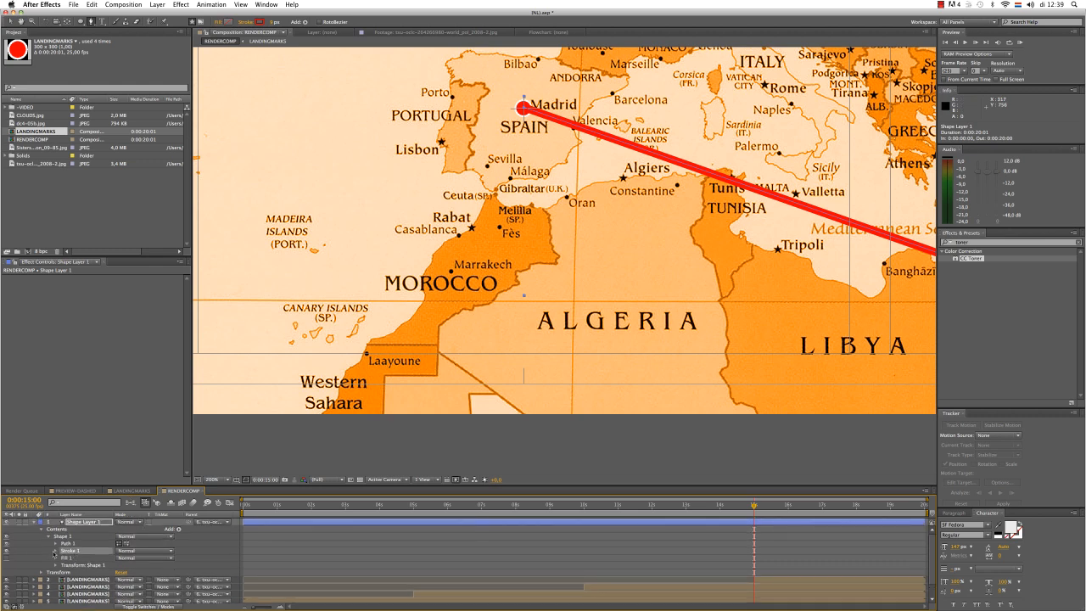
click(55, 550)
scroll(127, 586, down, 3)
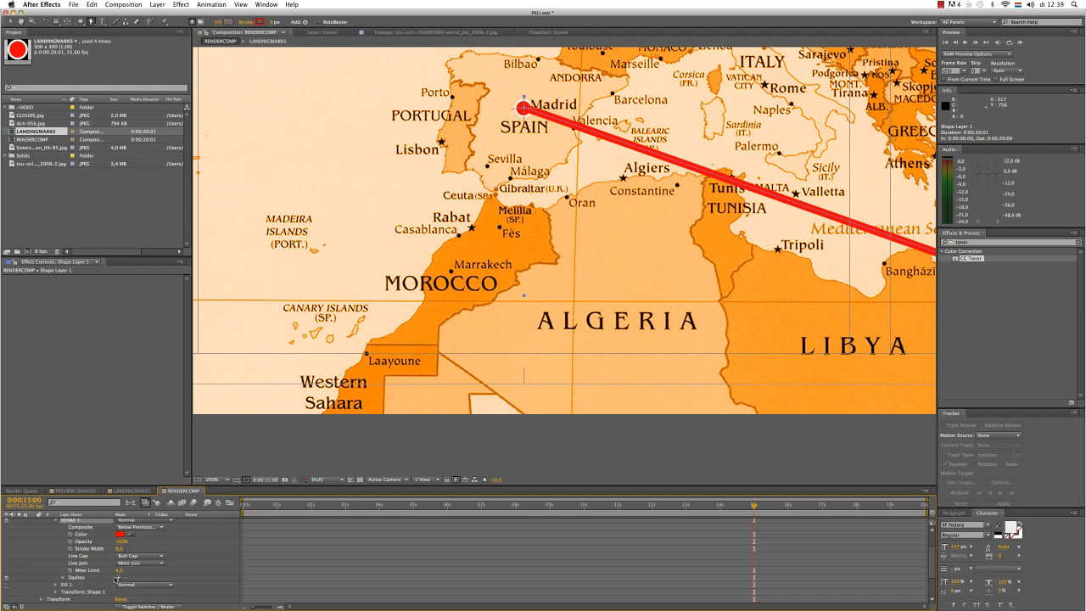
click(118, 578)
scroll(193, 561, down, 2)
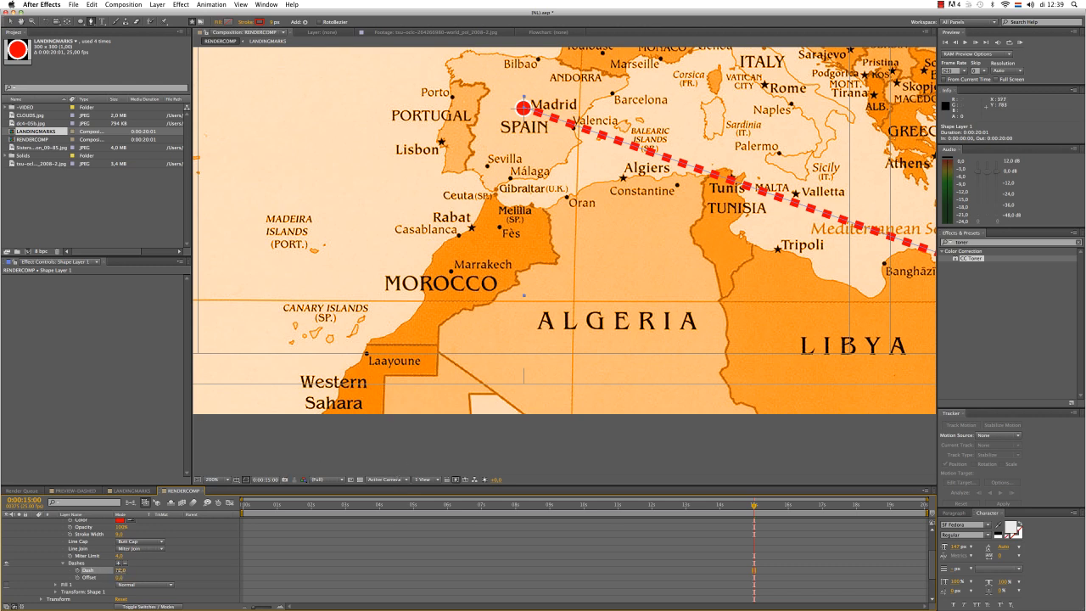
mouse_move(120, 570)
mouse_down()
mouse_move(110, 575)
mouse_move(127, 575)
mouse_up()
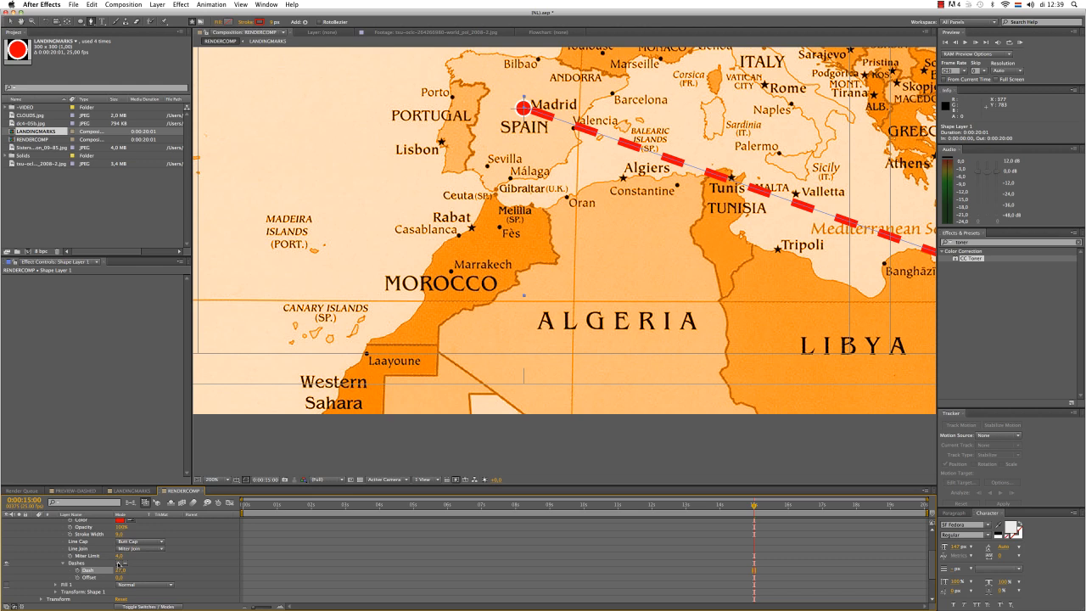
Step: Add a Gap to the stroke's dashes, set it to 11, and return to 0:00:00:00
click(119, 562)
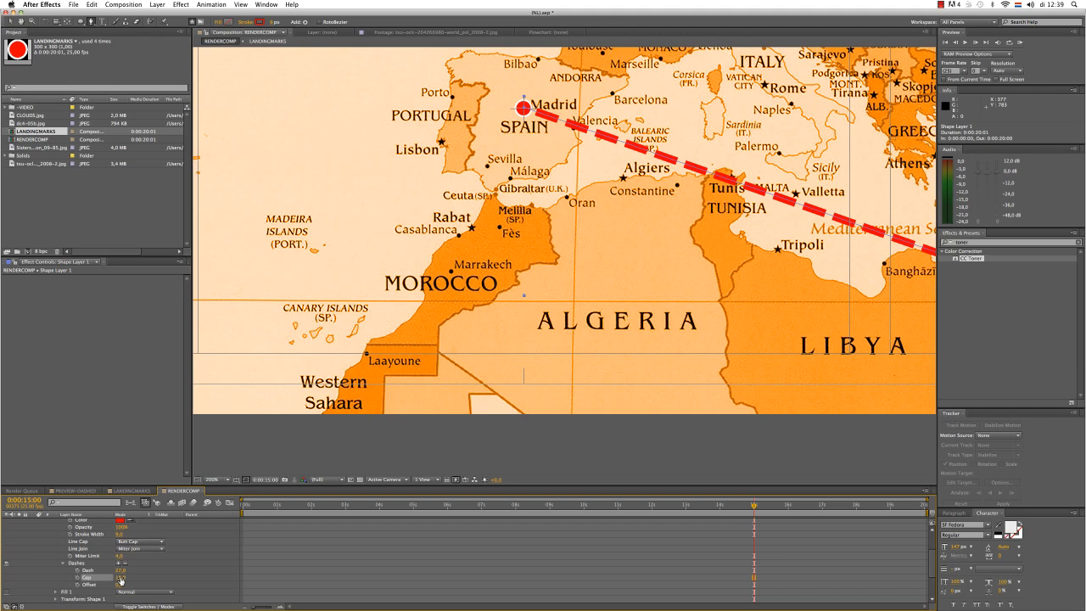
drag(122, 576, 128, 577)
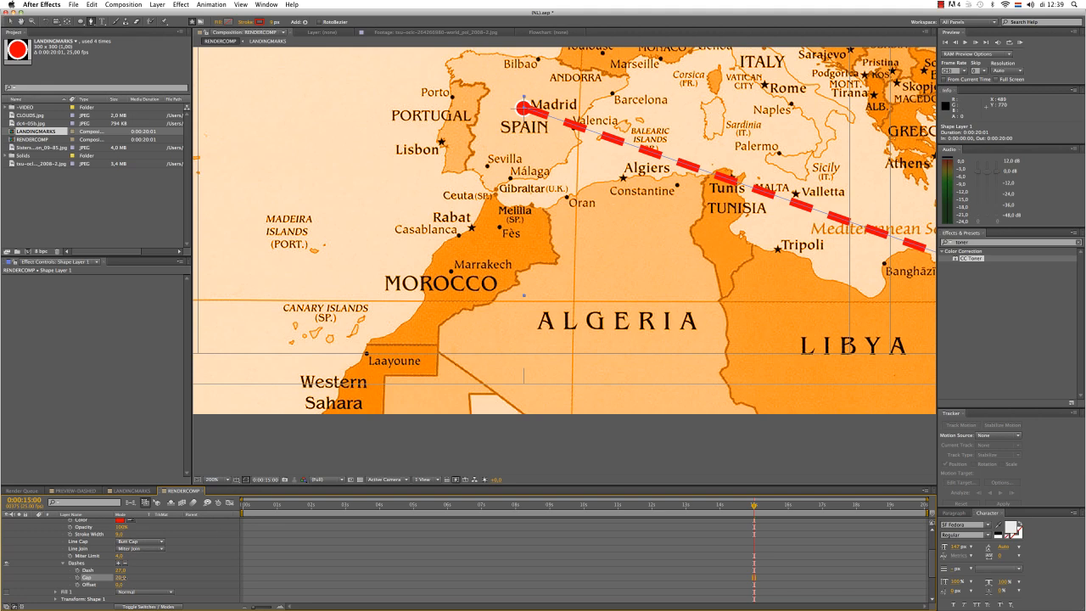
mouse_move(124, 577)
mouse_down()
mouse_move(132, 580)
mouse_move(99, 578)
mouse_up()
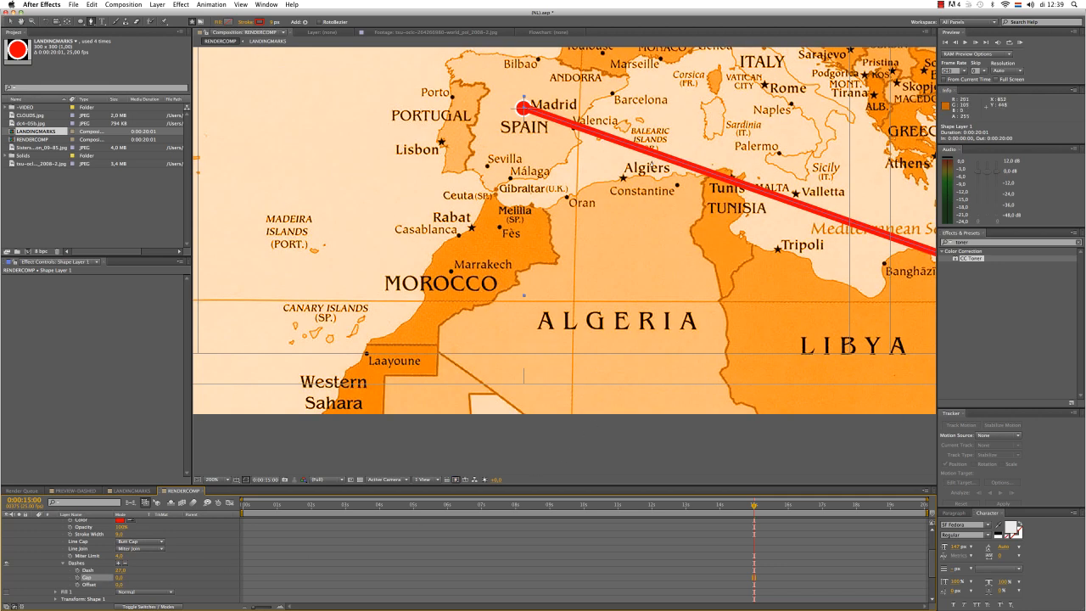
drag(115, 578, 121, 581)
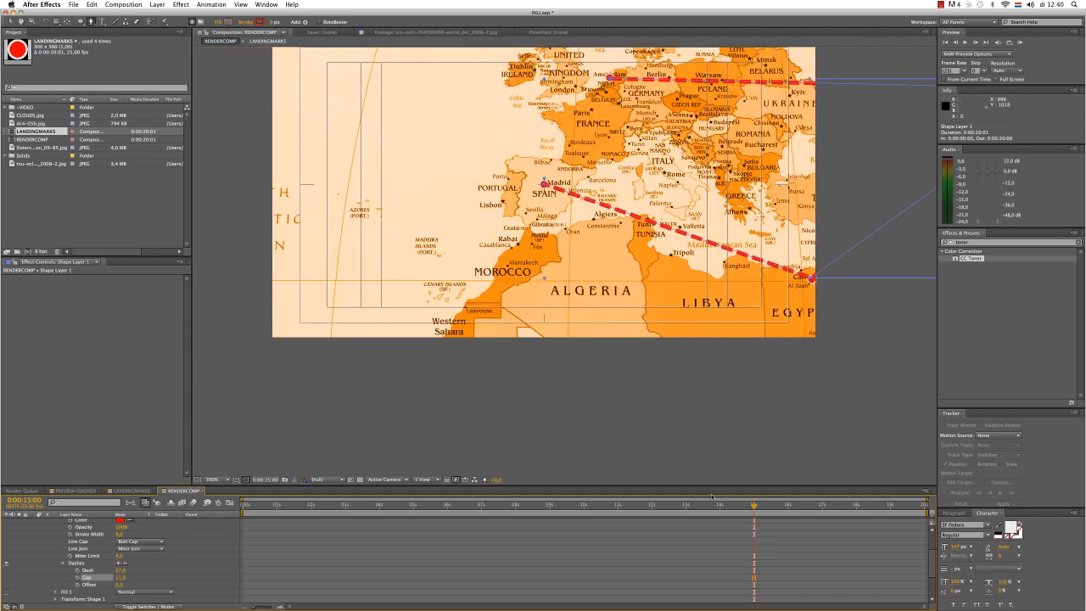
drag(754, 506, 217, 478)
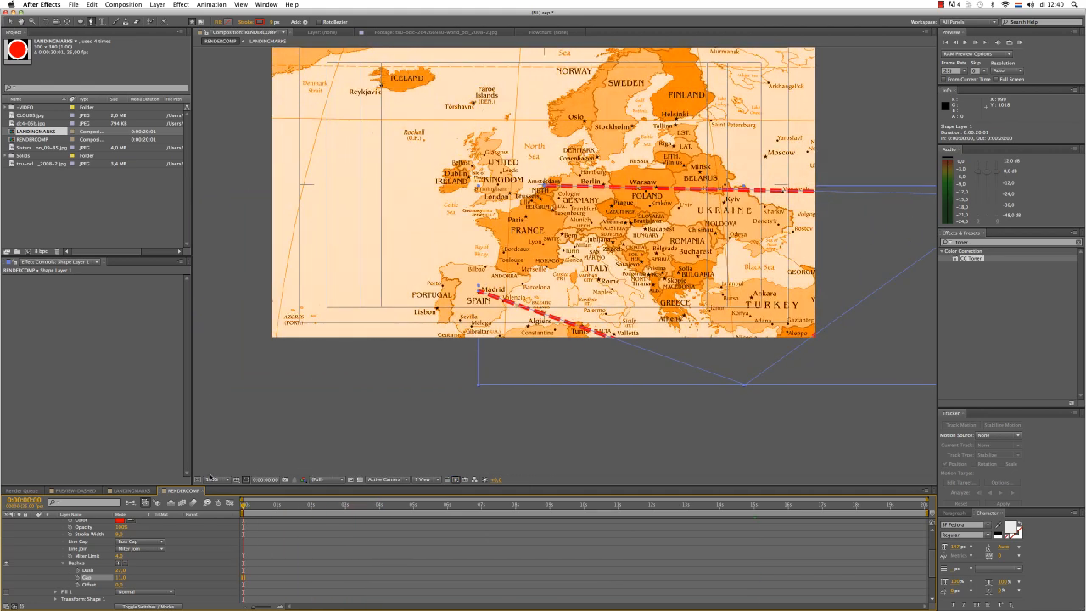
Step: Look through Shape 1's path, stroke and transform properties, and collapse them again
scroll(82, 556, up, 1)
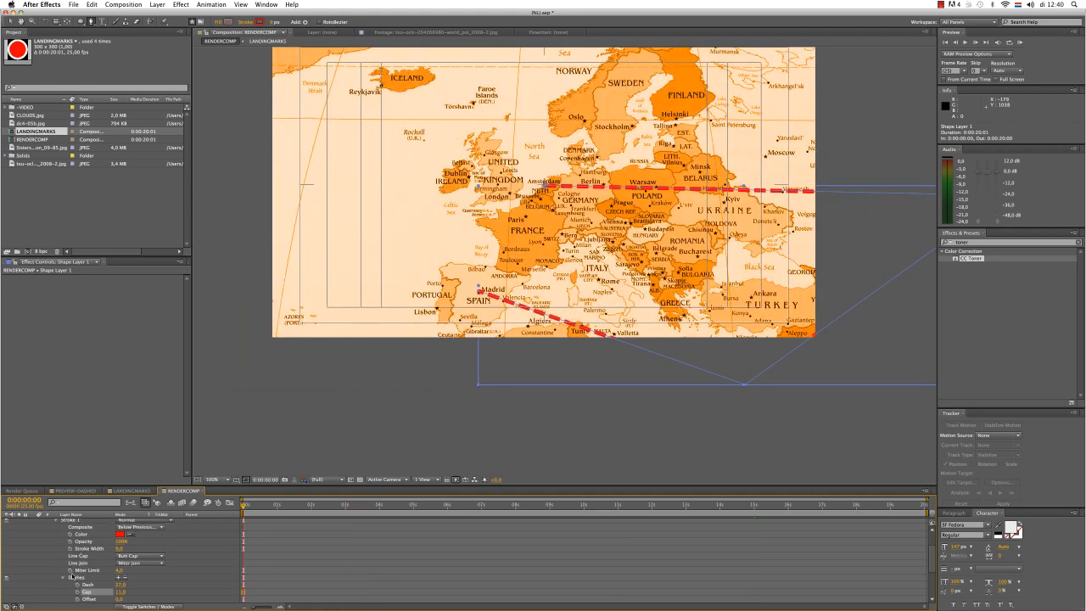
click(63, 578)
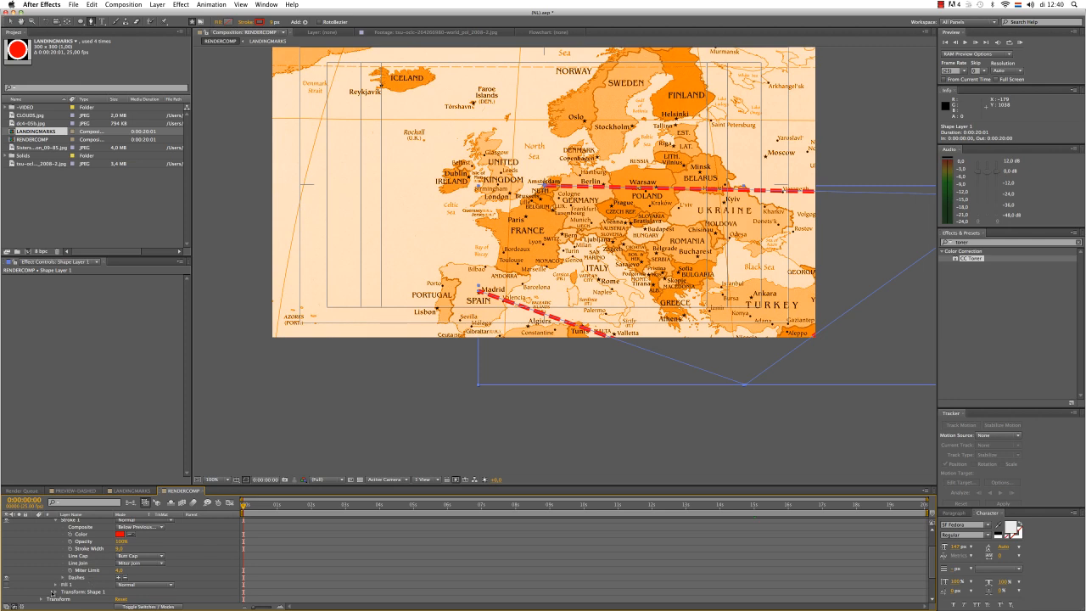
click(56, 591)
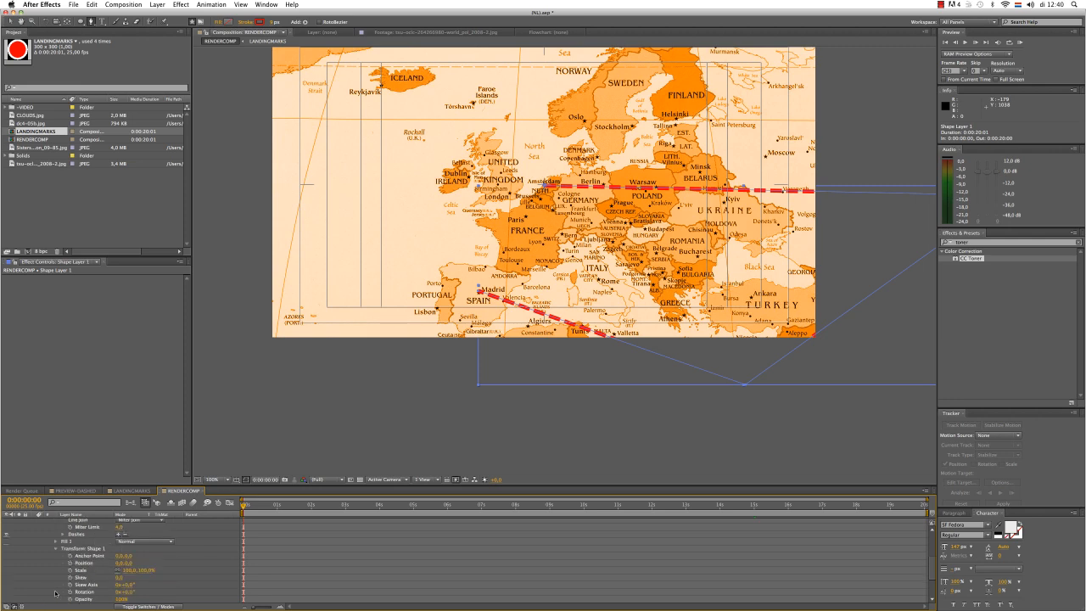
scroll(56, 551, up, 3)
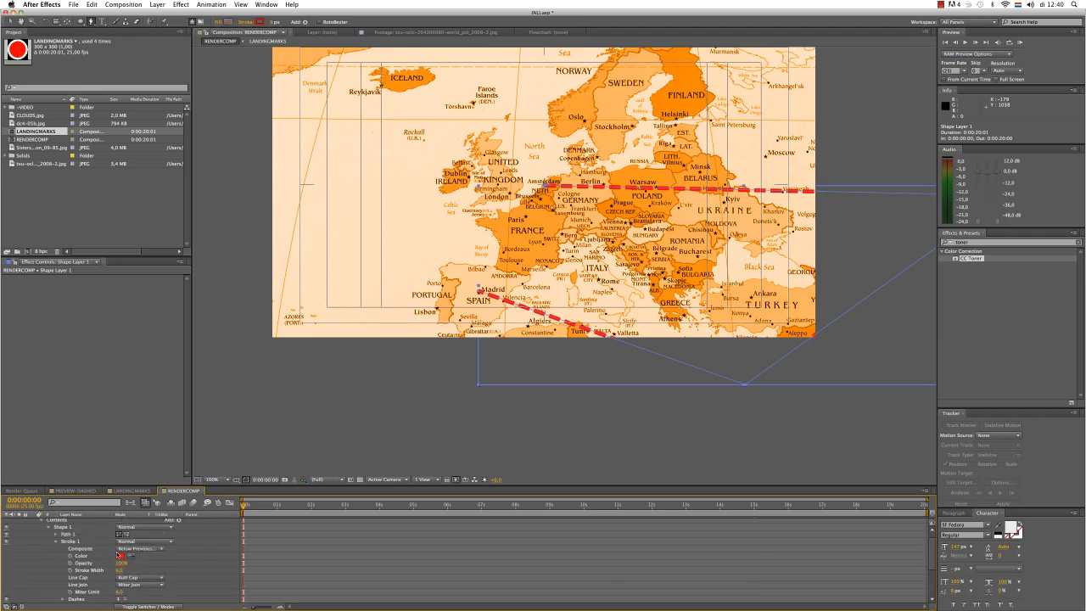
scroll(108, 531, up, 1)
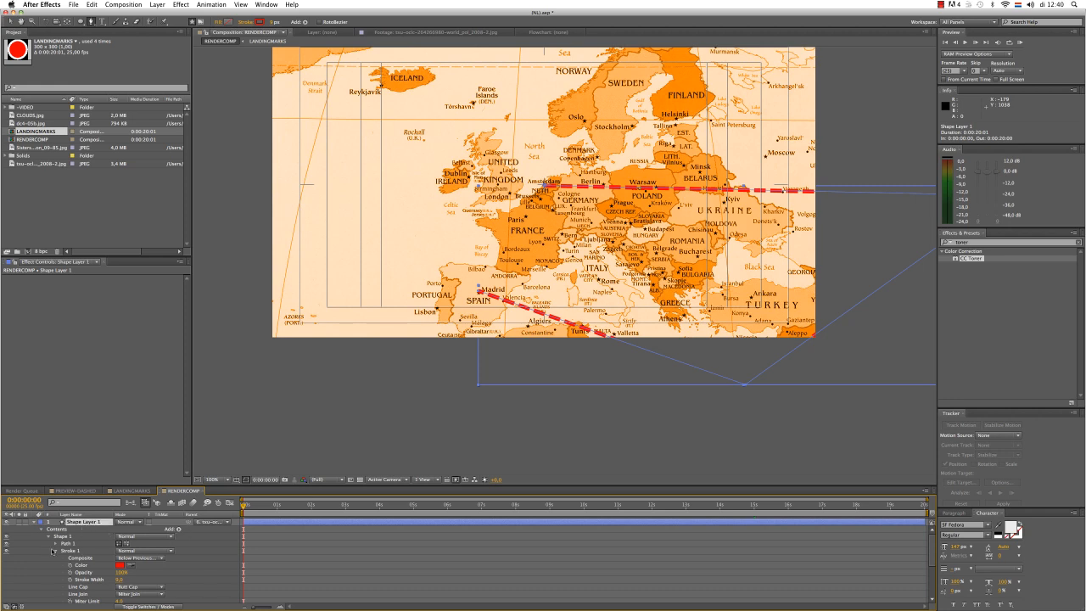
click(56, 551)
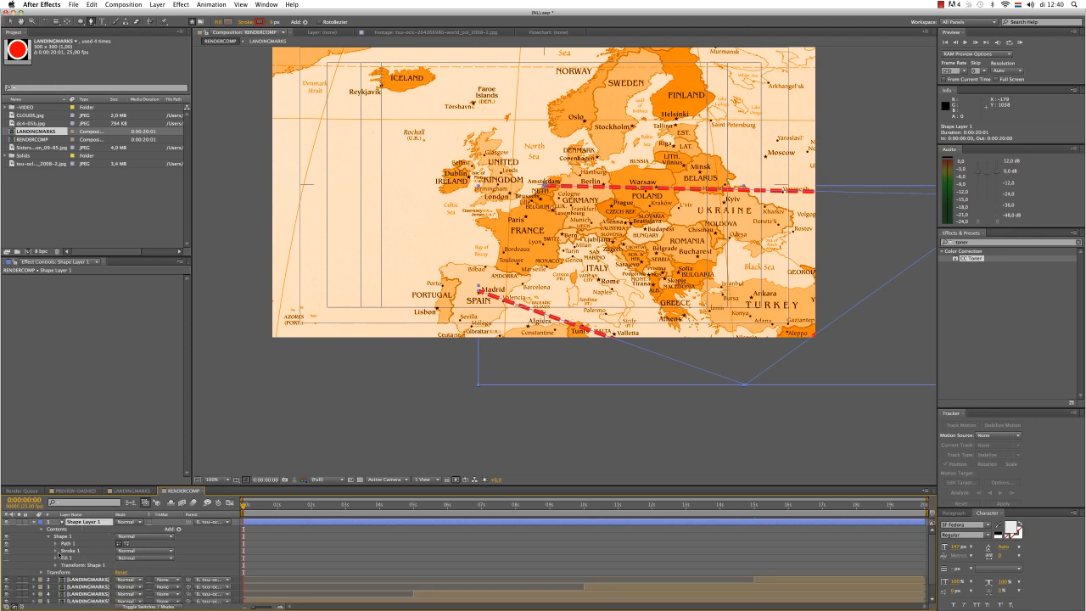
click(56, 544)
click(56, 544)
click(57, 564)
scroll(64, 564, down, 3)
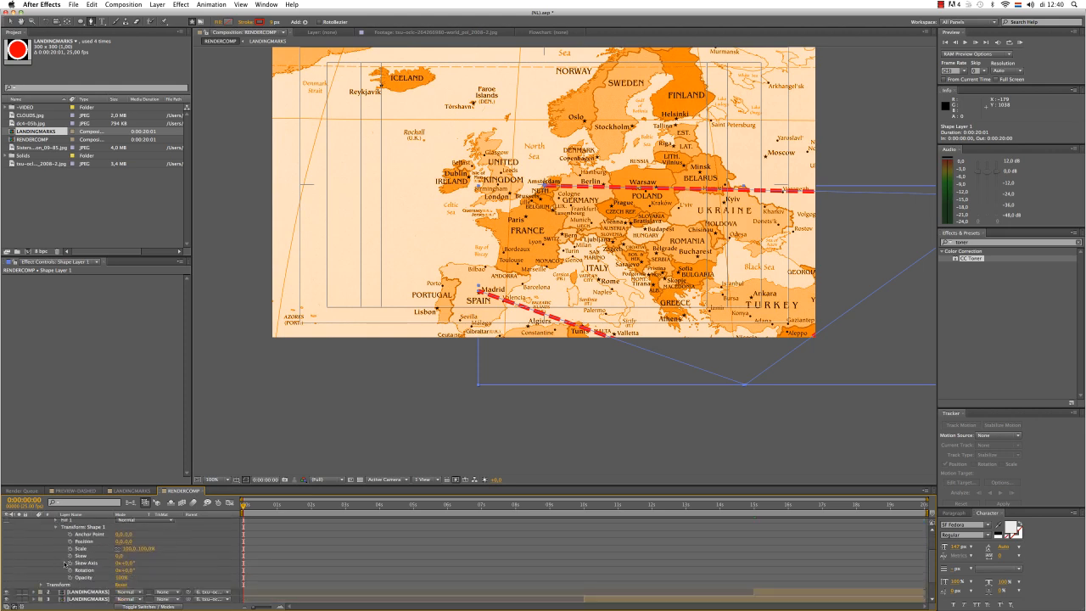
click(56, 541)
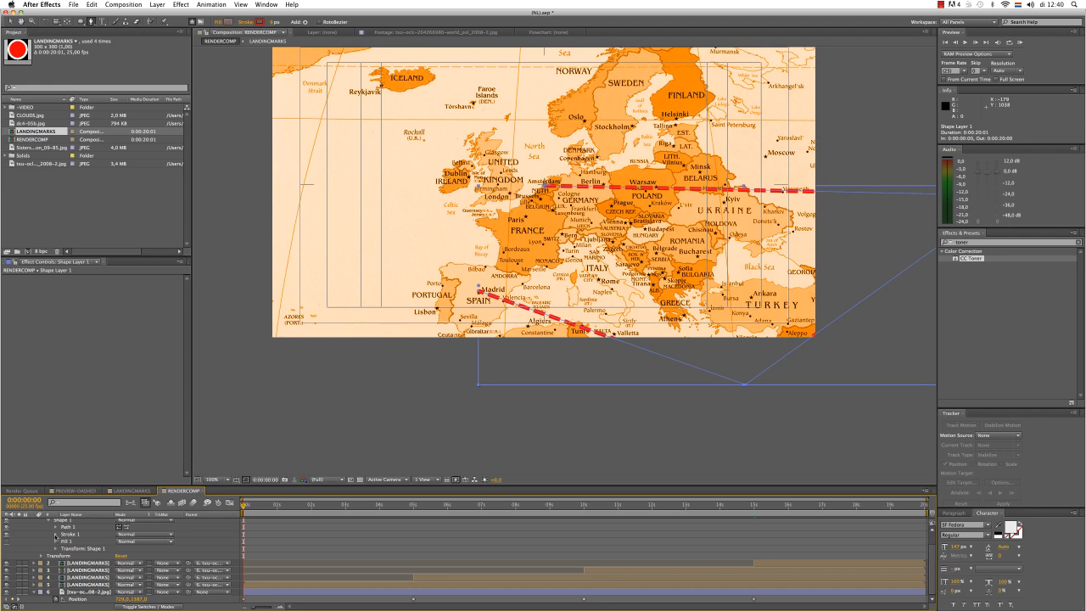
click(56, 535)
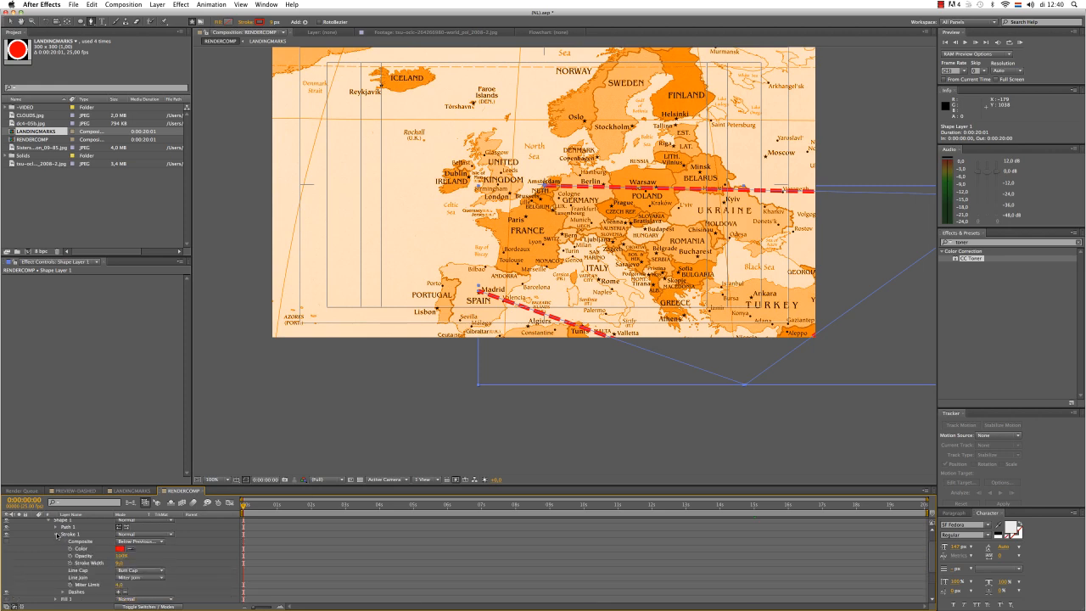
click(56, 535)
scroll(94, 554, up, 1)
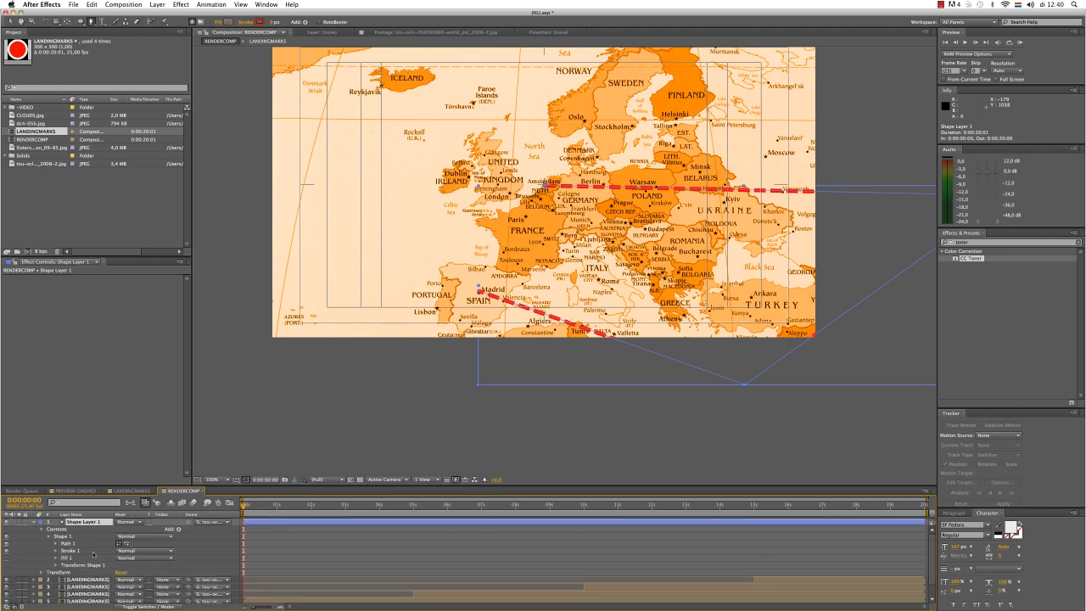
Step: Add a Trim Paths operator to Shape Layer 1, expand it, and test its Start value before returning it to 0%
click(179, 529)
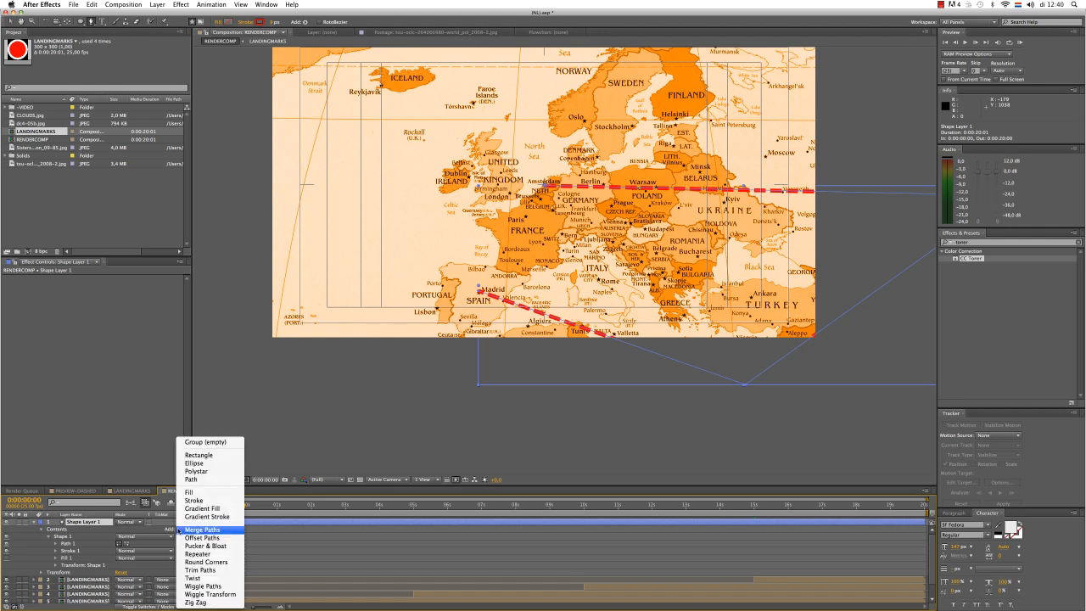
click(201, 570)
scroll(109, 559, down, 1)
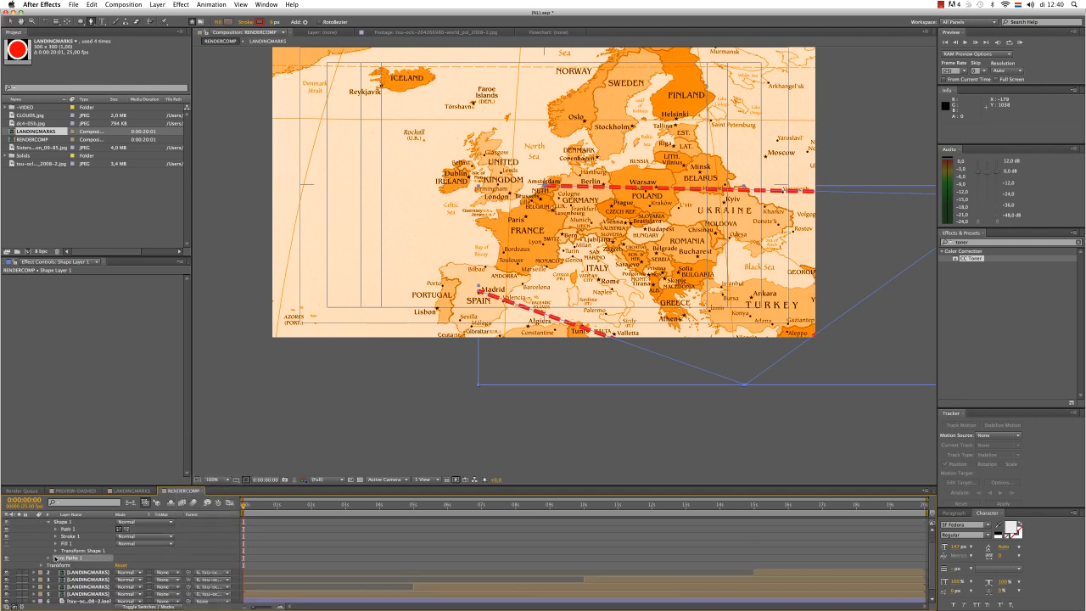
click(48, 557)
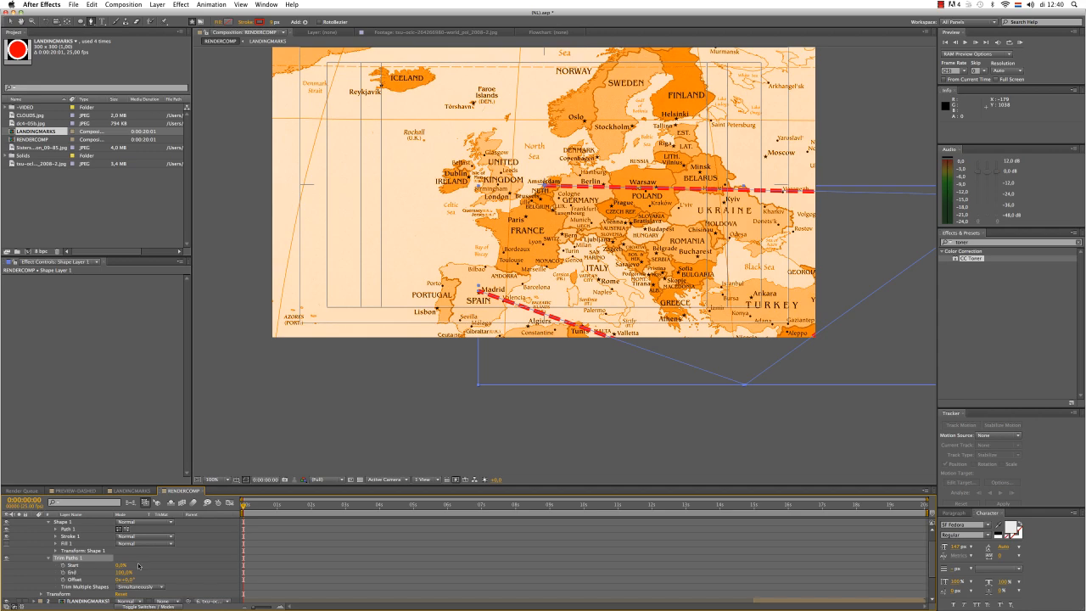
mouse_move(121, 565)
mouse_down()
mouse_move(174, 565)
mouse_move(125, 564)
mouse_up()
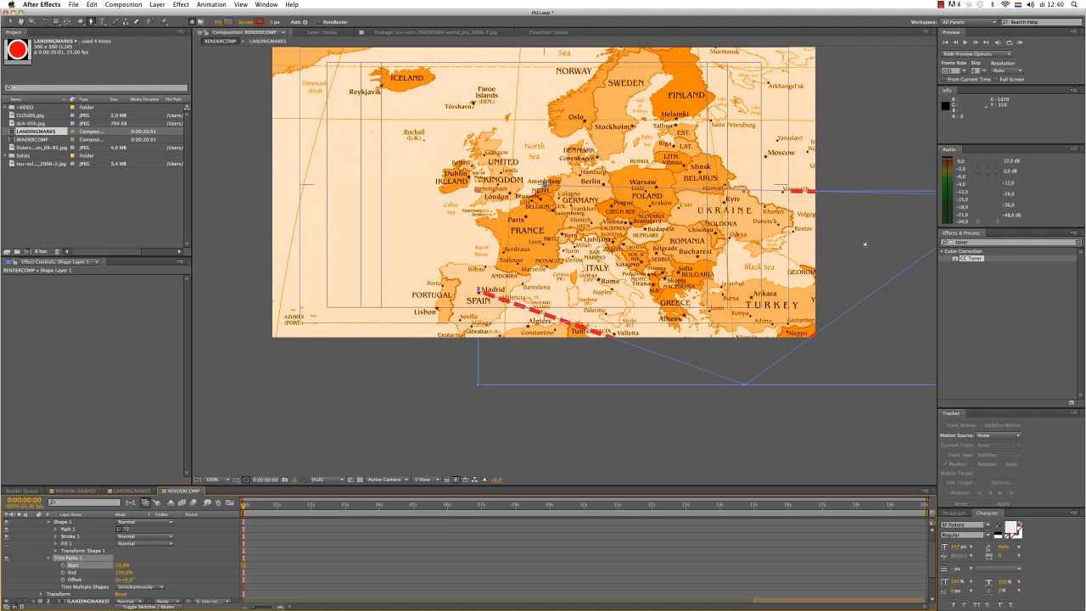
drag(117, 565, 85, 565)
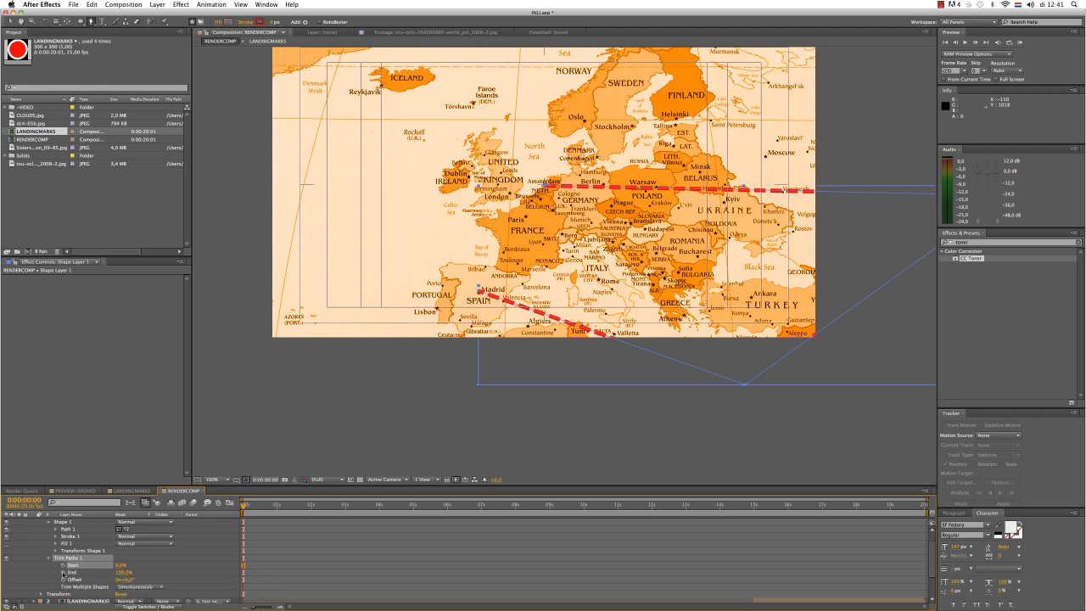
Step: Enable keyframing for the Trim Paths End property at 0:00:00:00 and set it to 0%
click(62, 572)
click(124, 573)
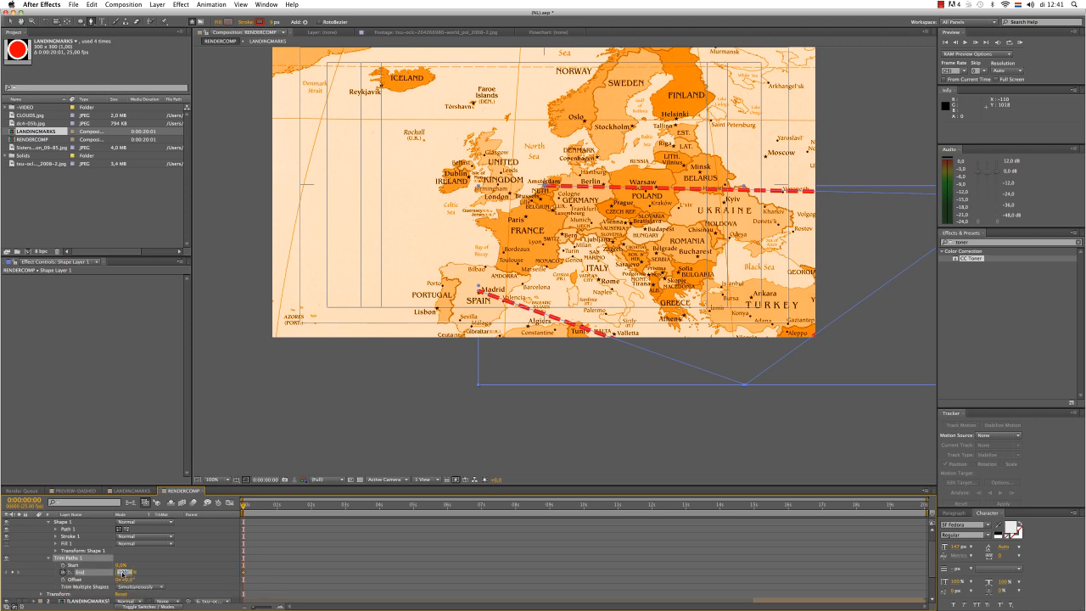
text(0)
key(Return)
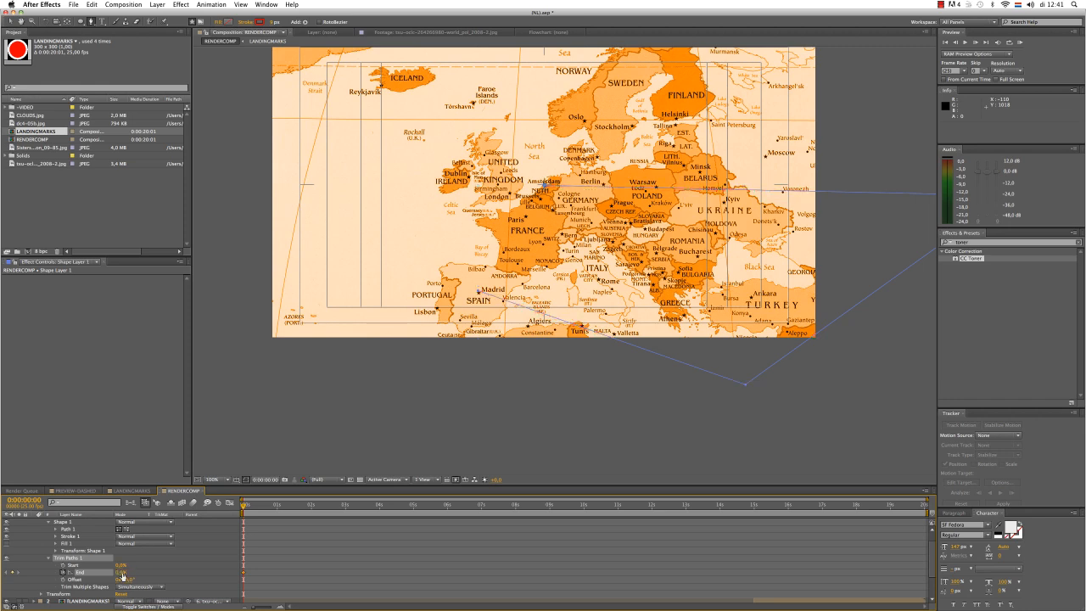
Step: At the map's position keyframe at 0:00:05:00, set Trim Paths End to 43% so the dashed route reaches Astana
scroll(130, 557, down, 3)
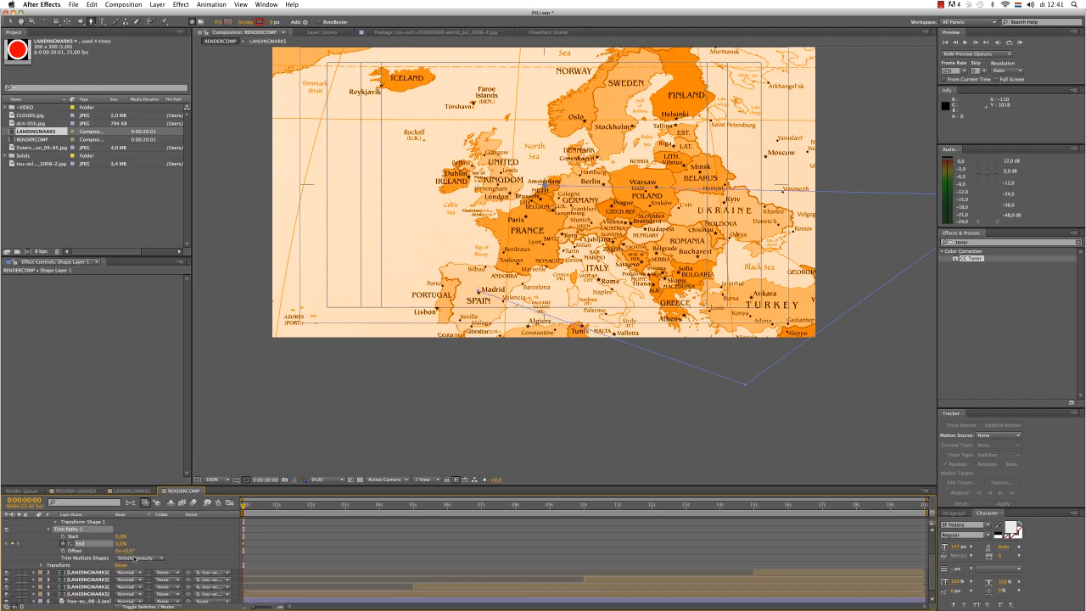
scroll(99, 562, down, 1)
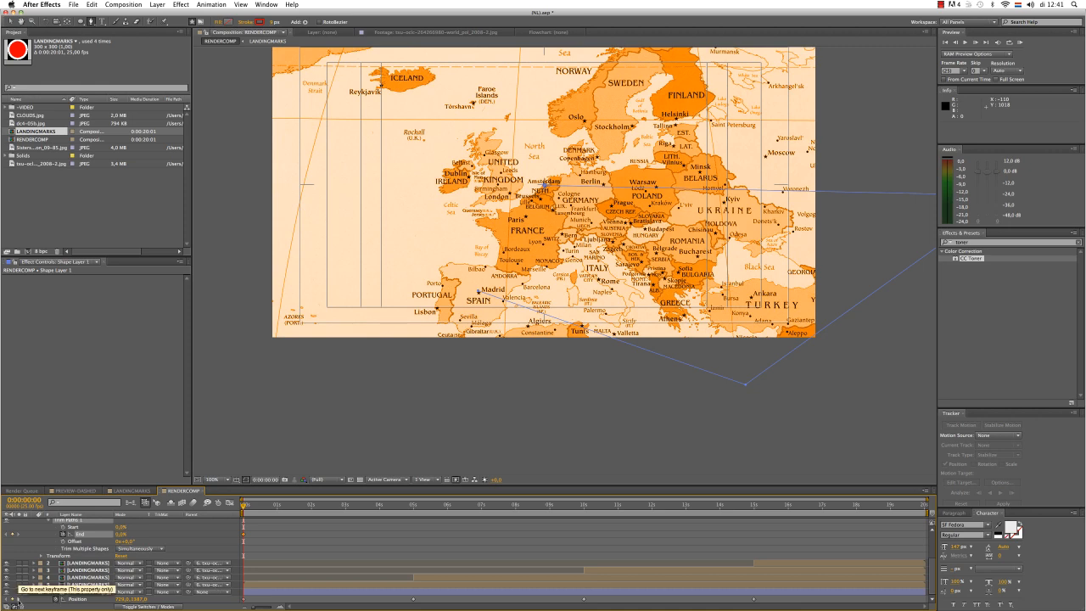
click(17, 599)
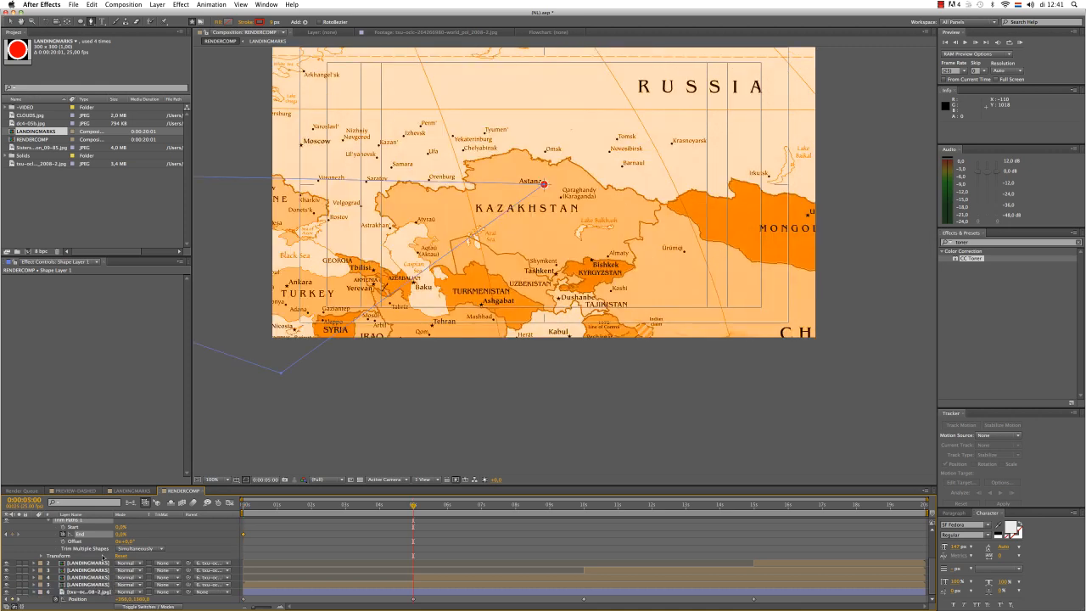
scroll(103, 557, up, 2)
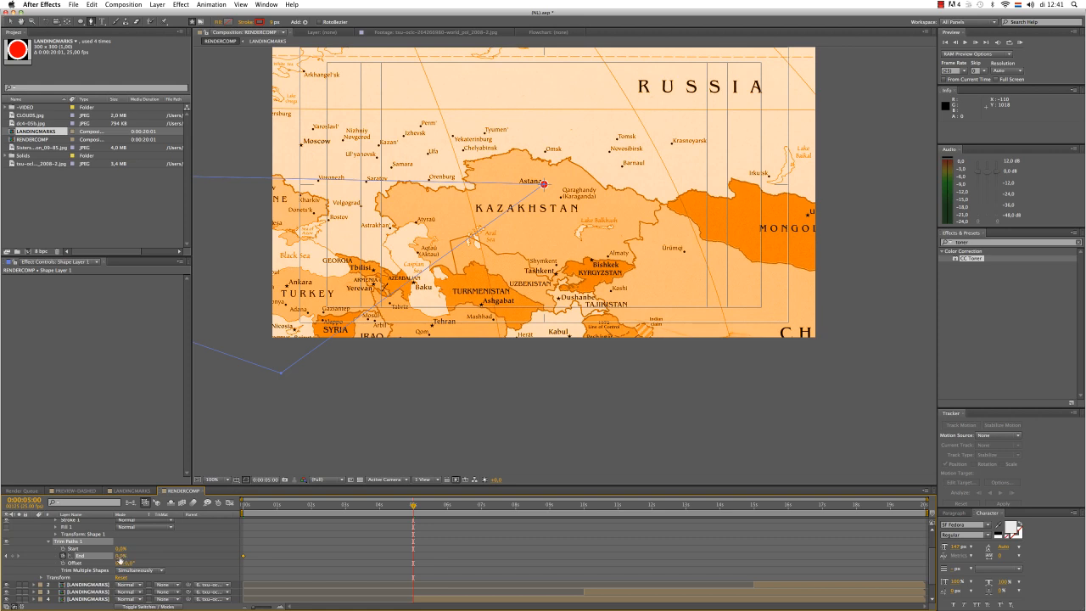
drag(122, 555, 141, 557)
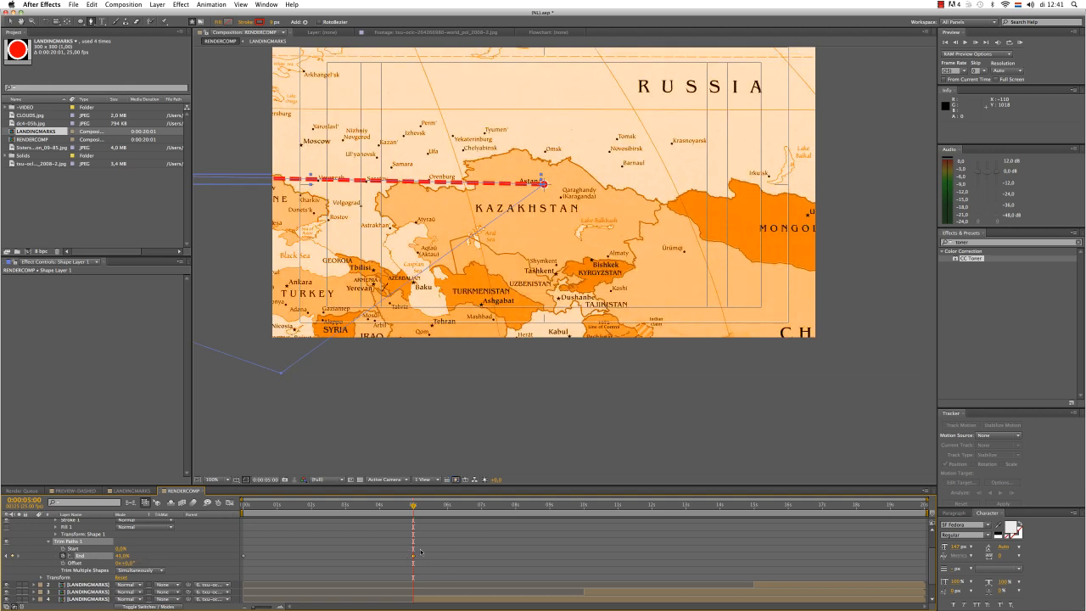
Step: At the map's position keyframe at 0:00:10:00, increase Trim Paths End until the dashed route reaches Cairo
scroll(339, 556, down, 2)
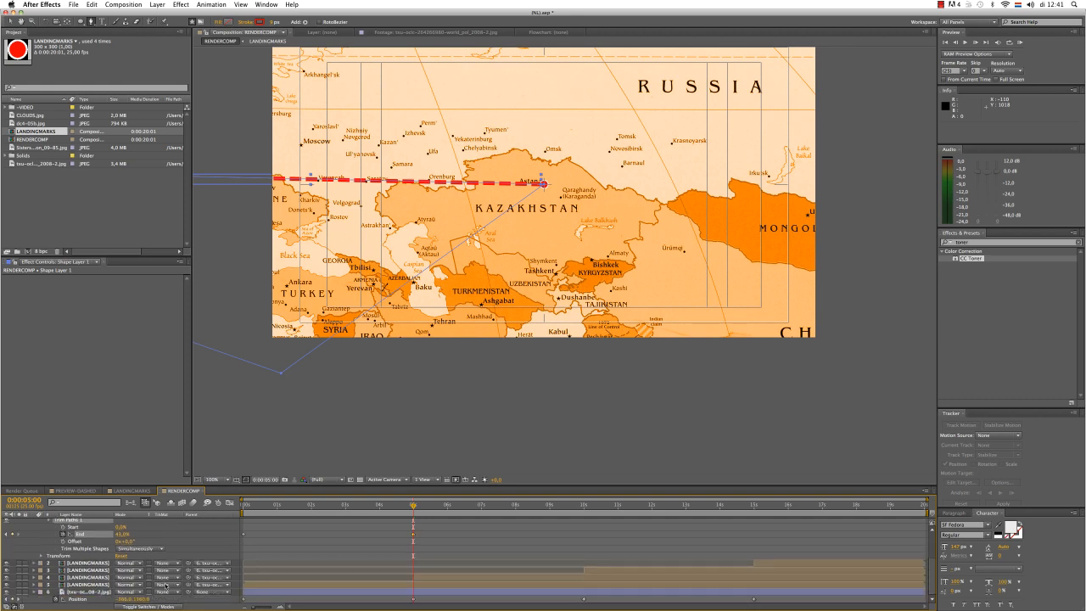
click(18, 599)
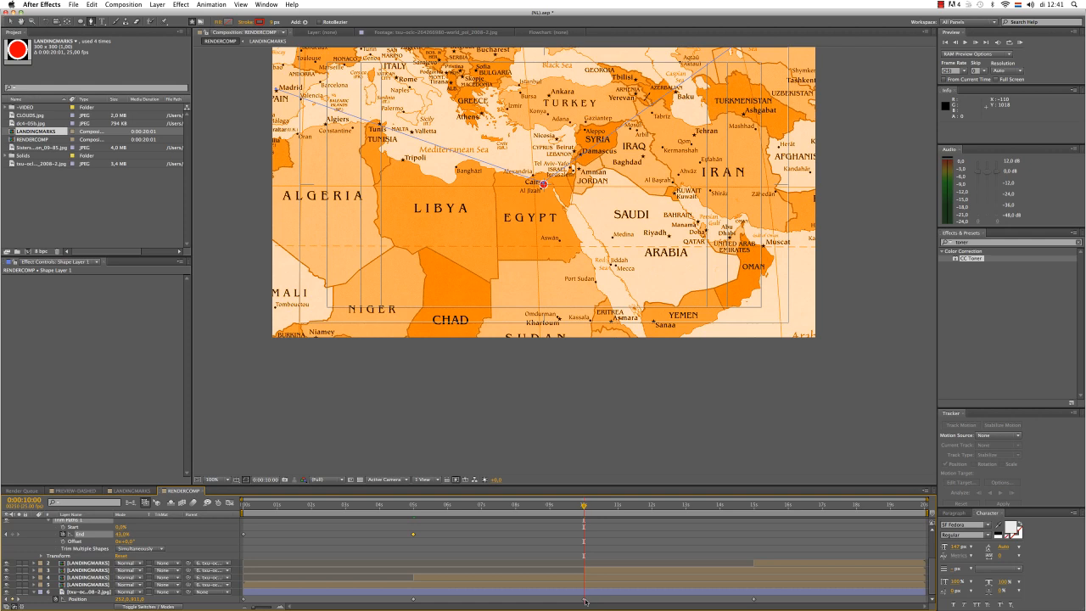
scroll(566, 583, up, 3)
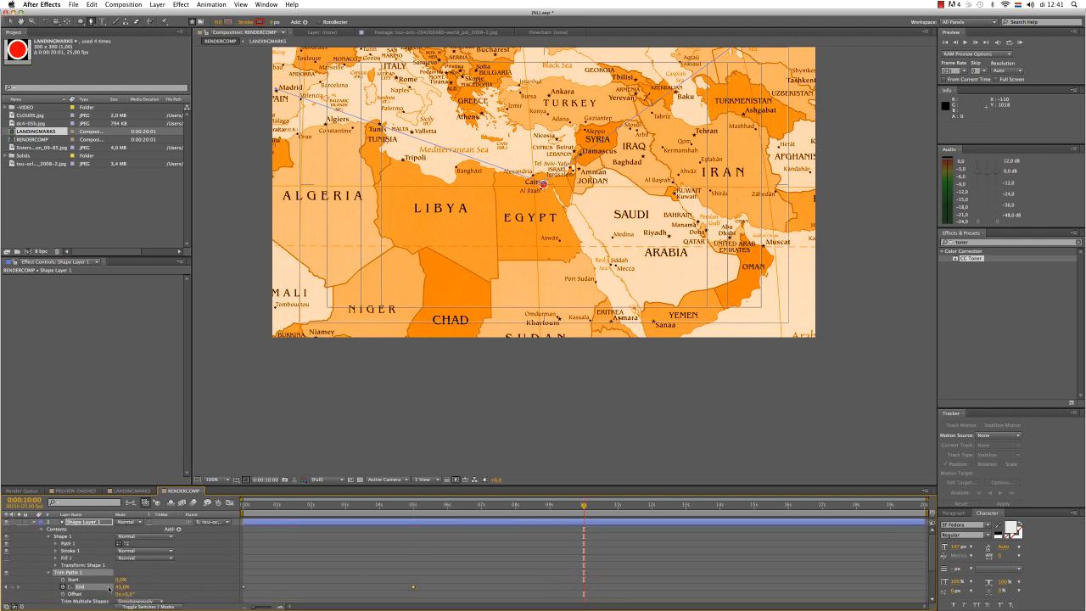
drag(119, 587, 134, 588)
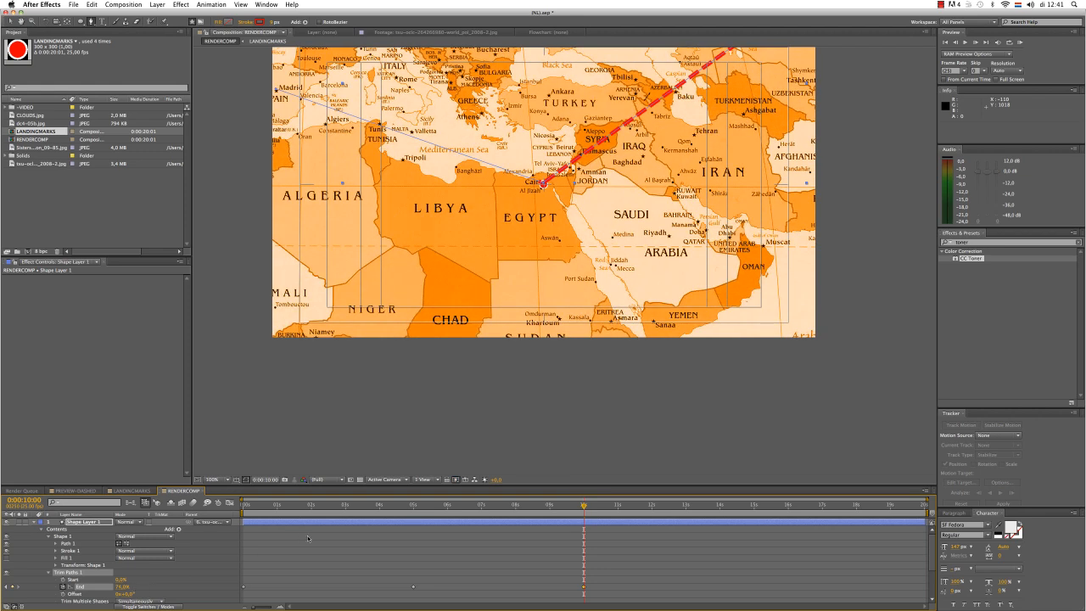
Step: At the map's position keyframe at 0:00:15:00, set Trim Paths End to 100% so the route reaches Madrid, and scrub back to check the reveal
scroll(450, 545, down, 3)
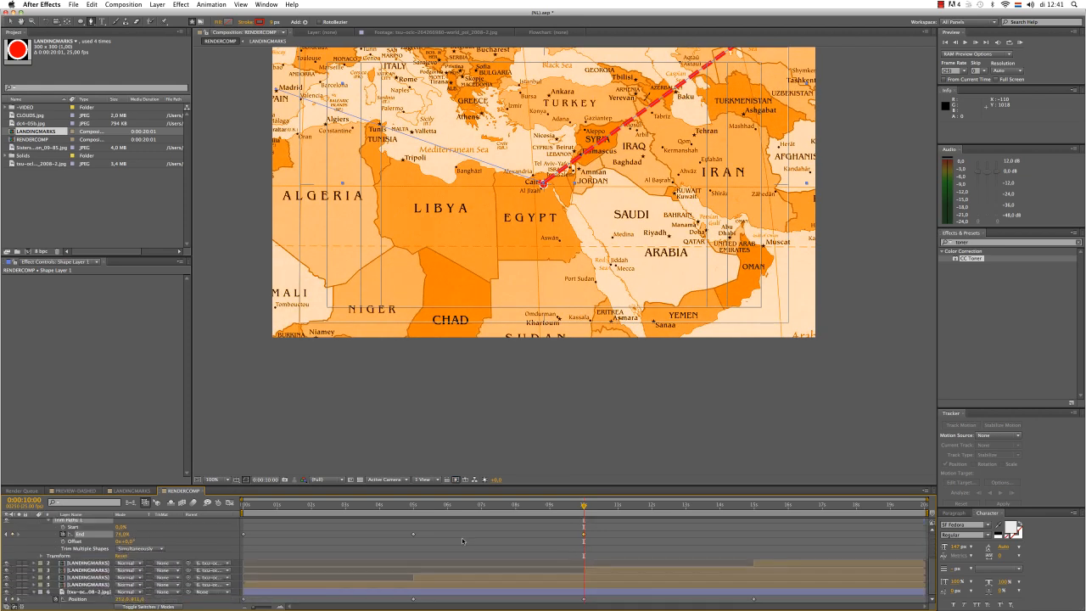
click(19, 598)
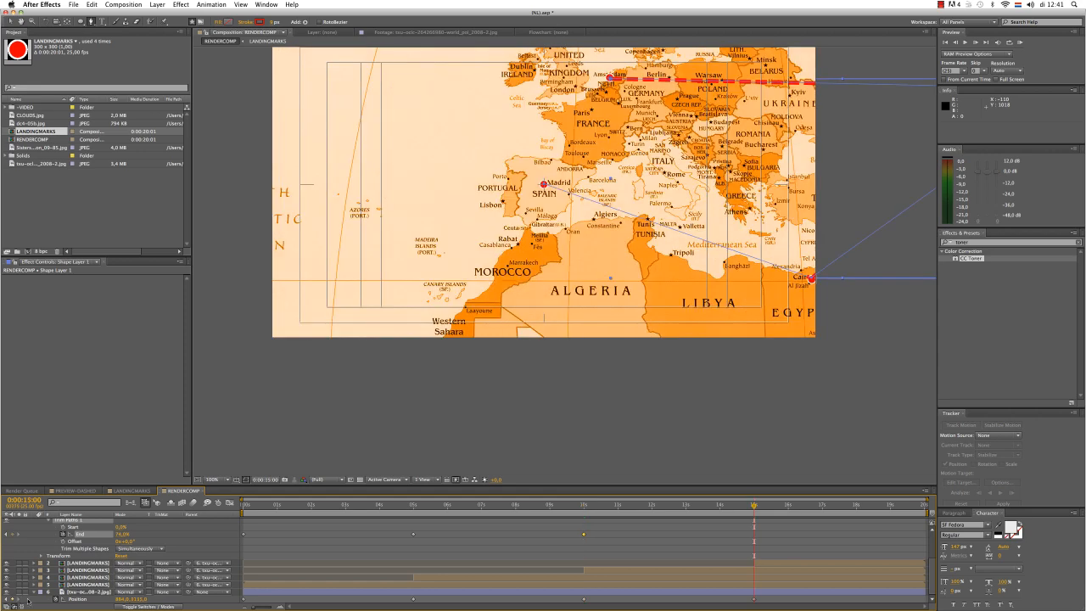
scroll(124, 572, up, 3)
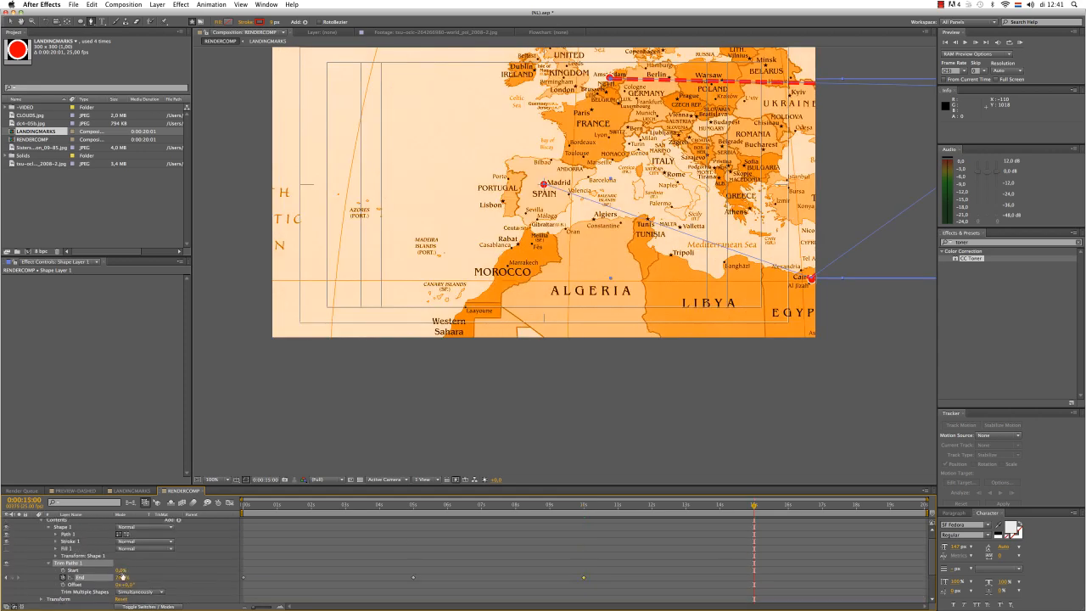
drag(124, 580, 337, 450)
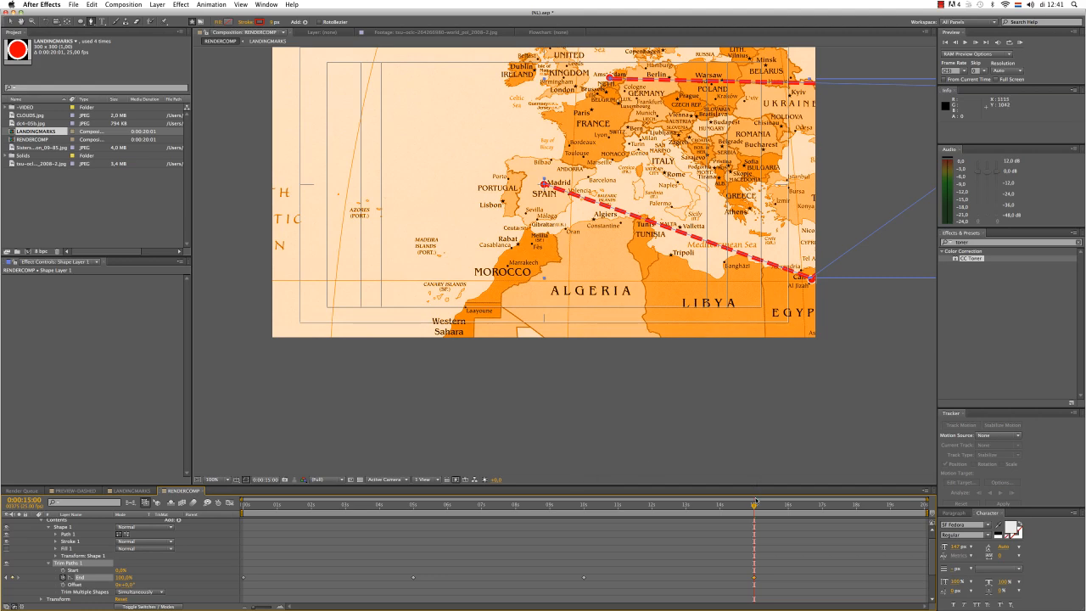
drag(753, 506, 295, 506)
click(208, 522)
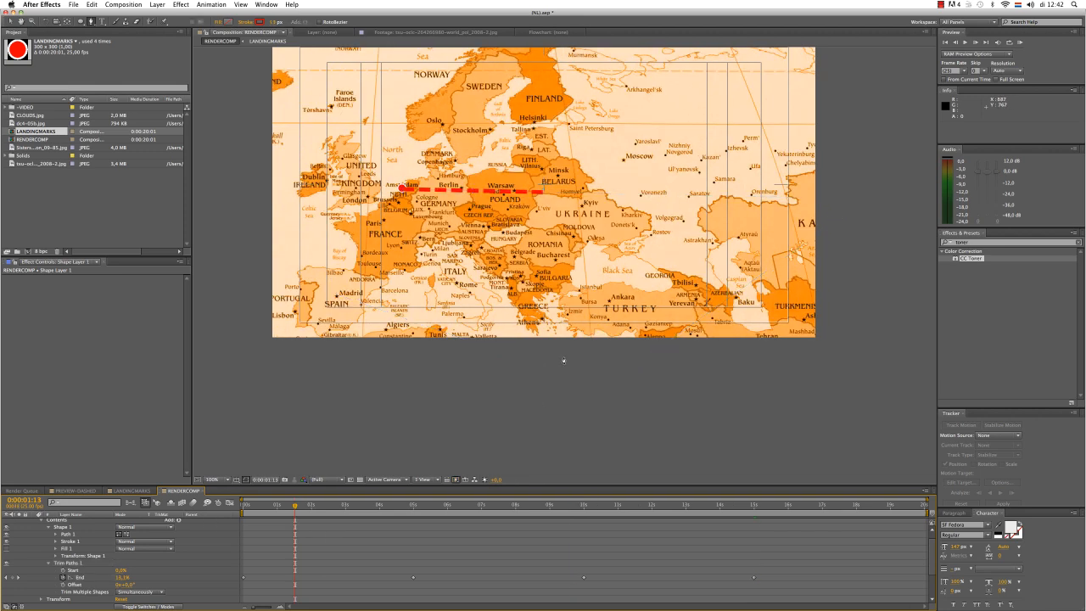
Step: Collapse Shape Layer 1 and move it below all LANDINGMARKS layers, directly above the map layer
scroll(179, 551, up, 1)
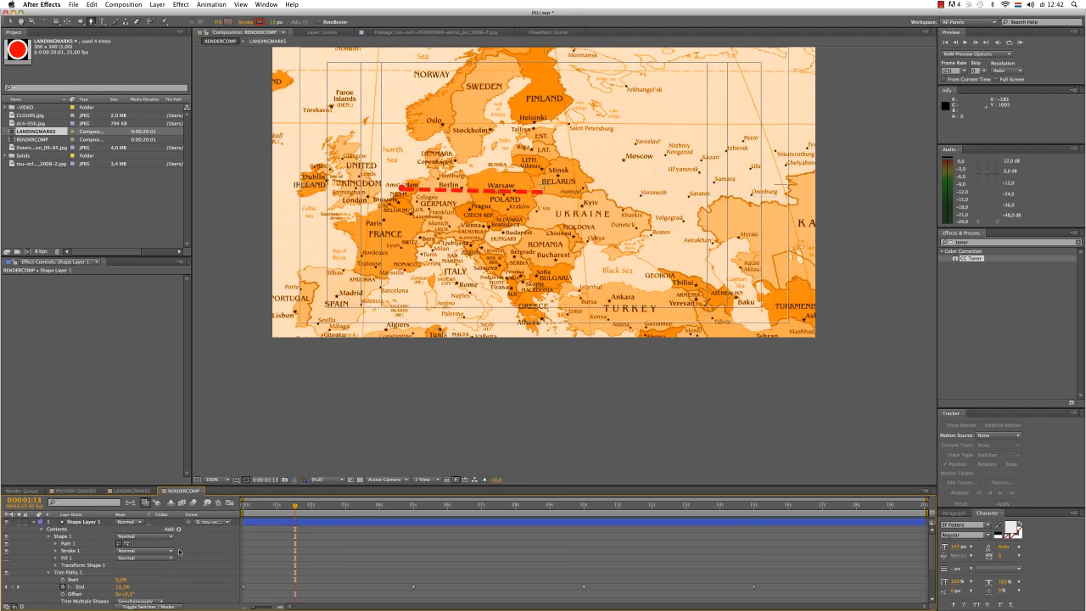
click(34, 522)
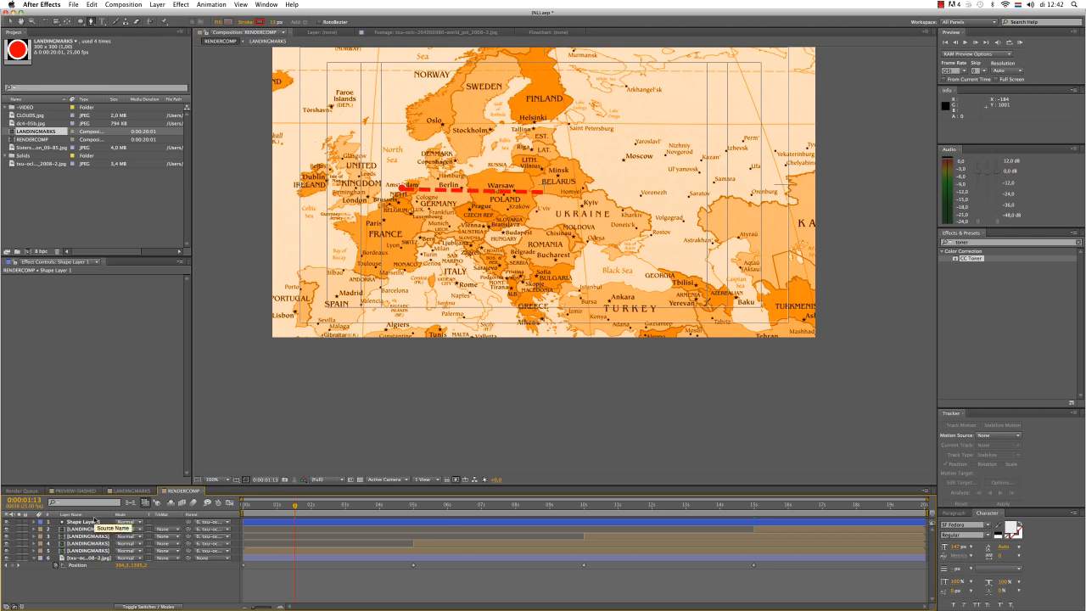
click(87, 522)
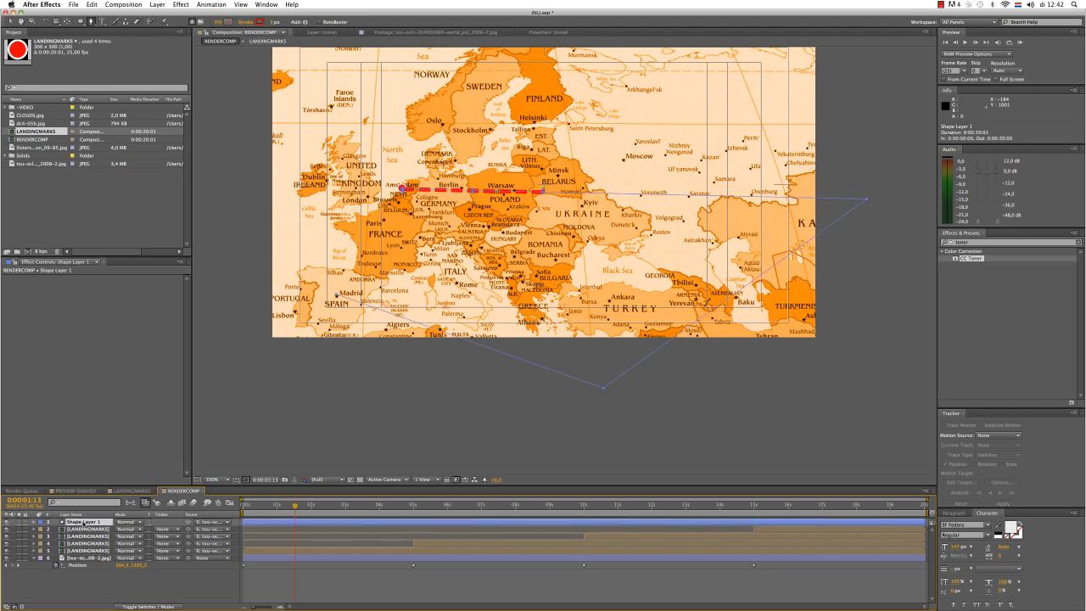
drag(86, 521, 88, 553)
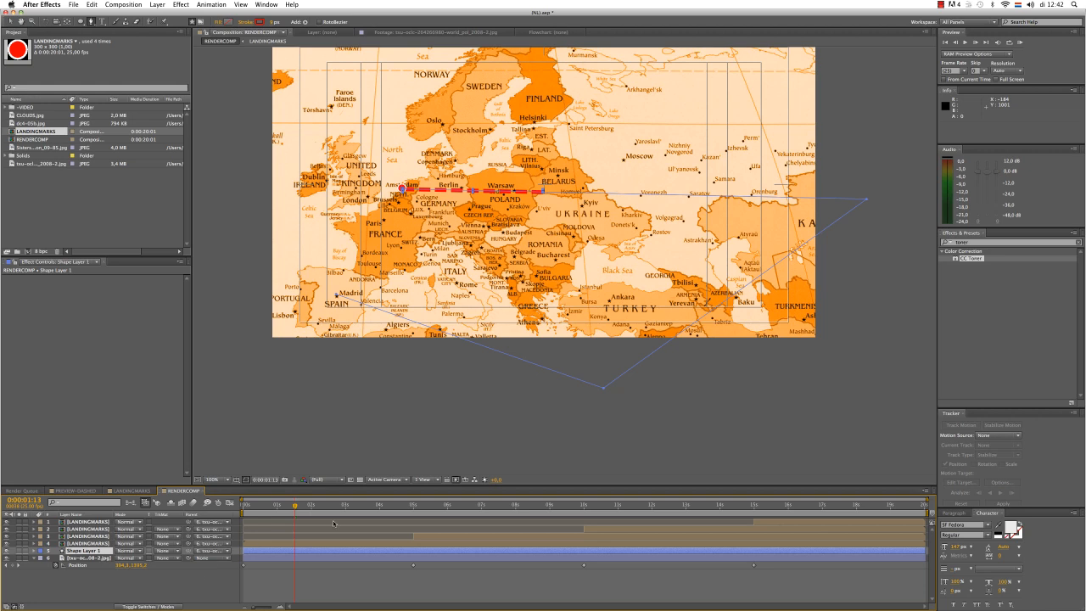
Step: Find the Drop Shadow effect with the search term "drop" and apply it to Shape Layer 1
click(952, 243)
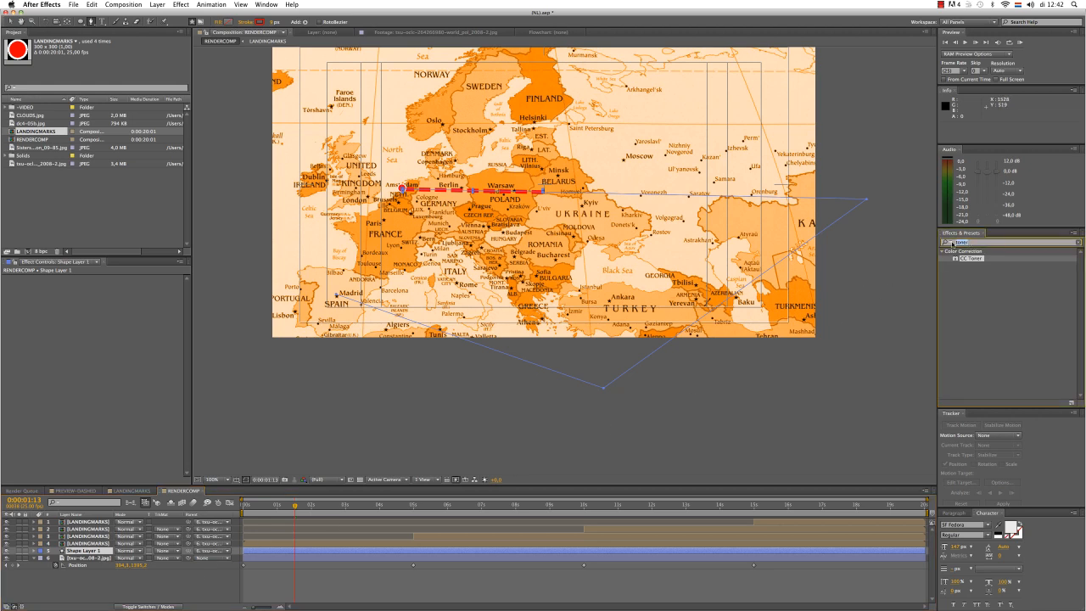
text(drop)
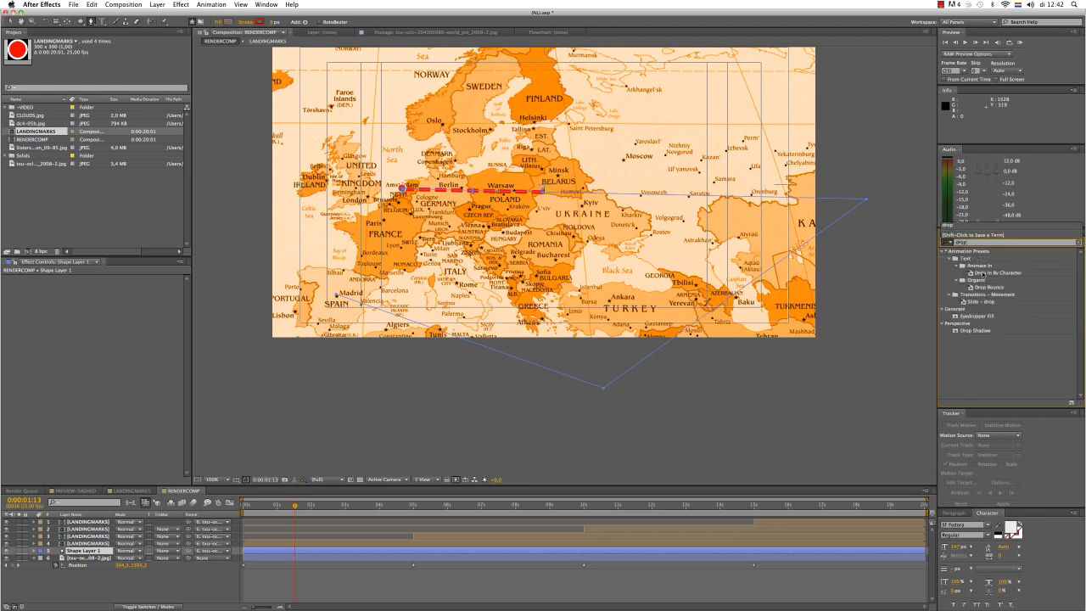
click(974, 331)
drag(975, 331, 92, 554)
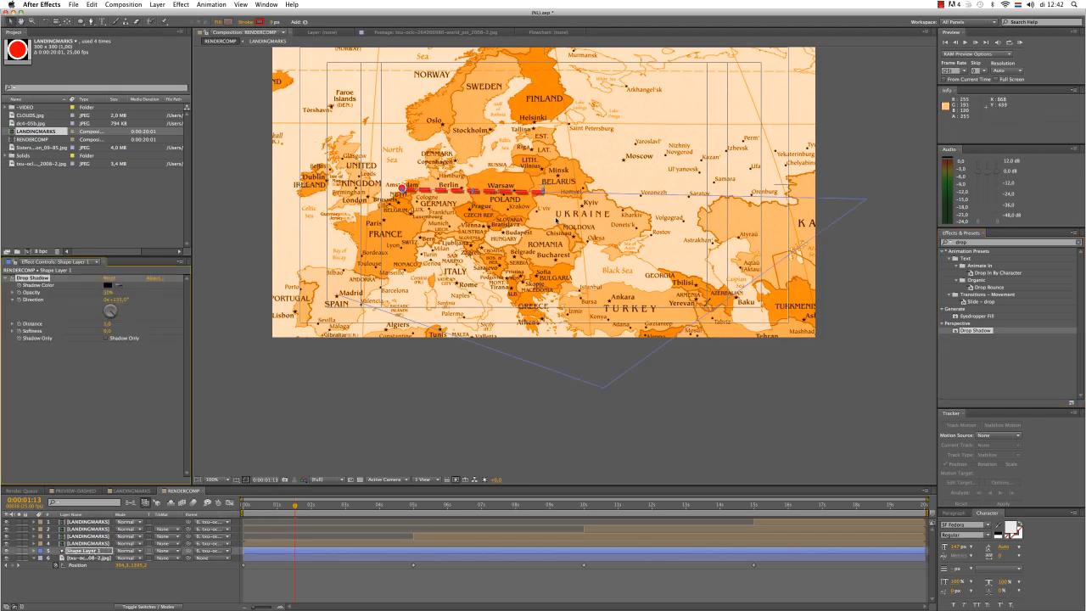
click(361, 414)
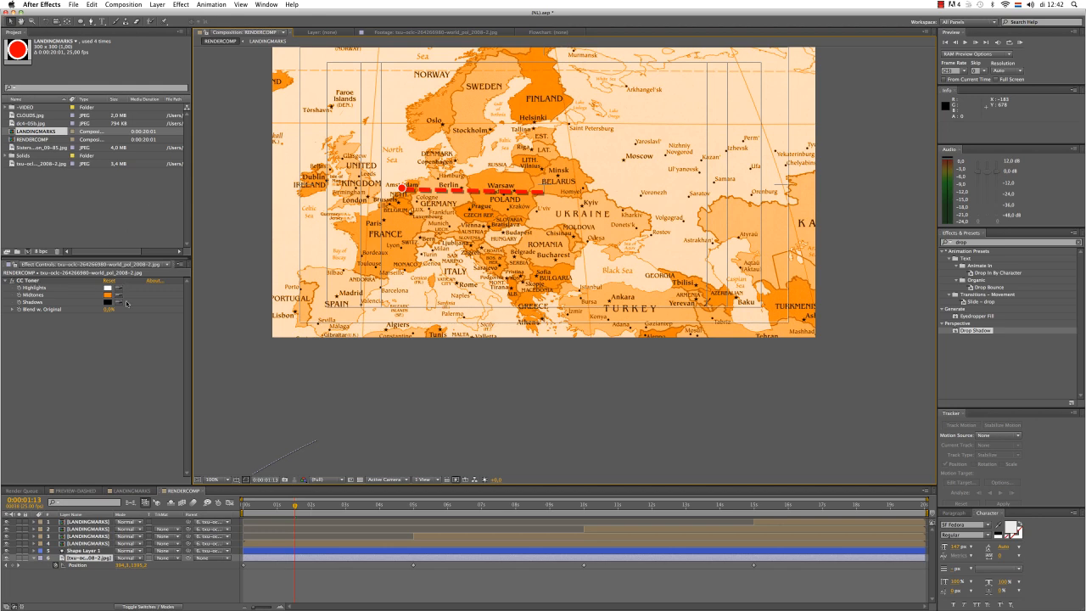
Step: Set the Drop Shadow on Shape Layer 1 to 100% opacity and increase its softness for a blurred shadow
click(80, 552)
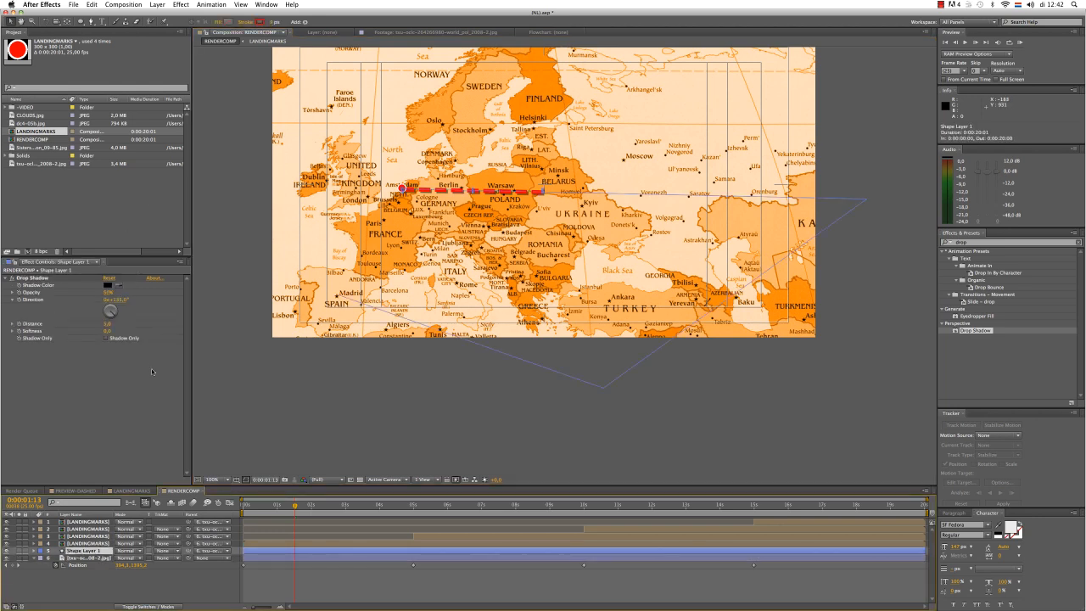
drag(107, 292, 117, 291)
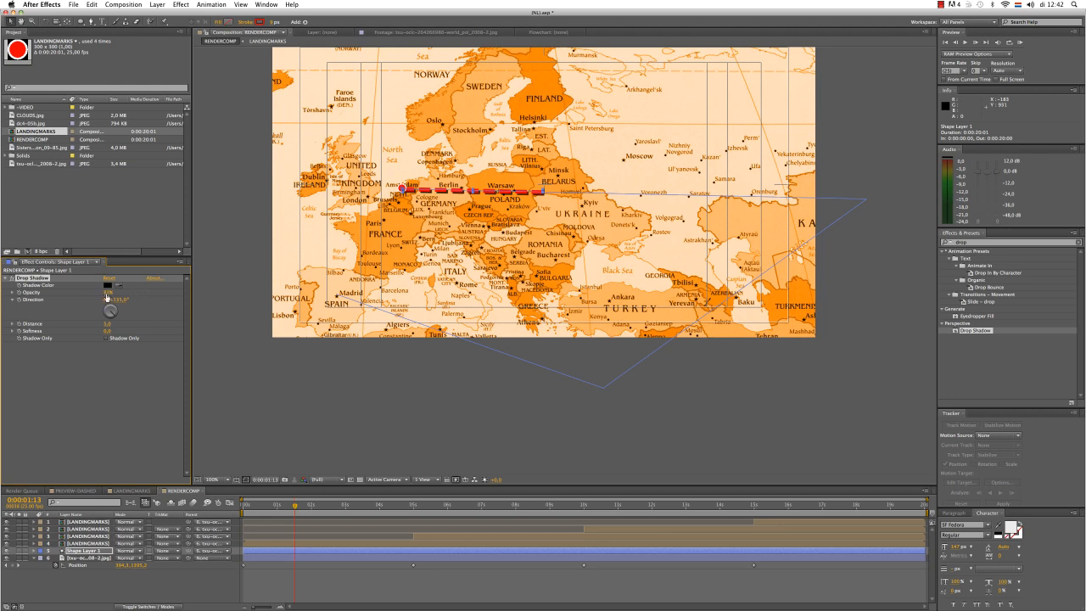
click(110, 293)
drag(105, 296, 226, 297)
drag(107, 331, 117, 331)
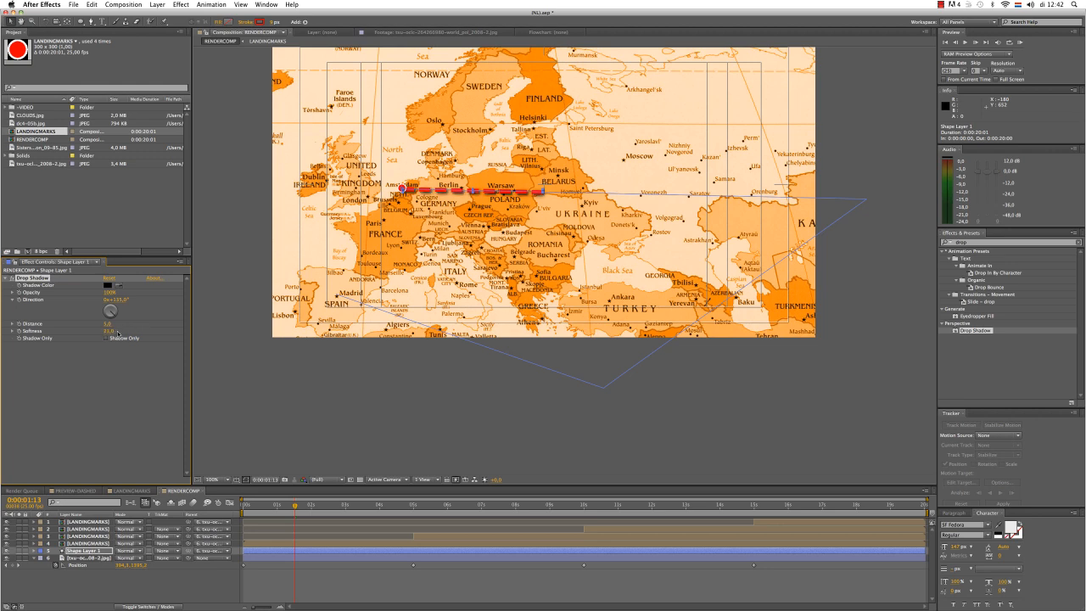
click(418, 309)
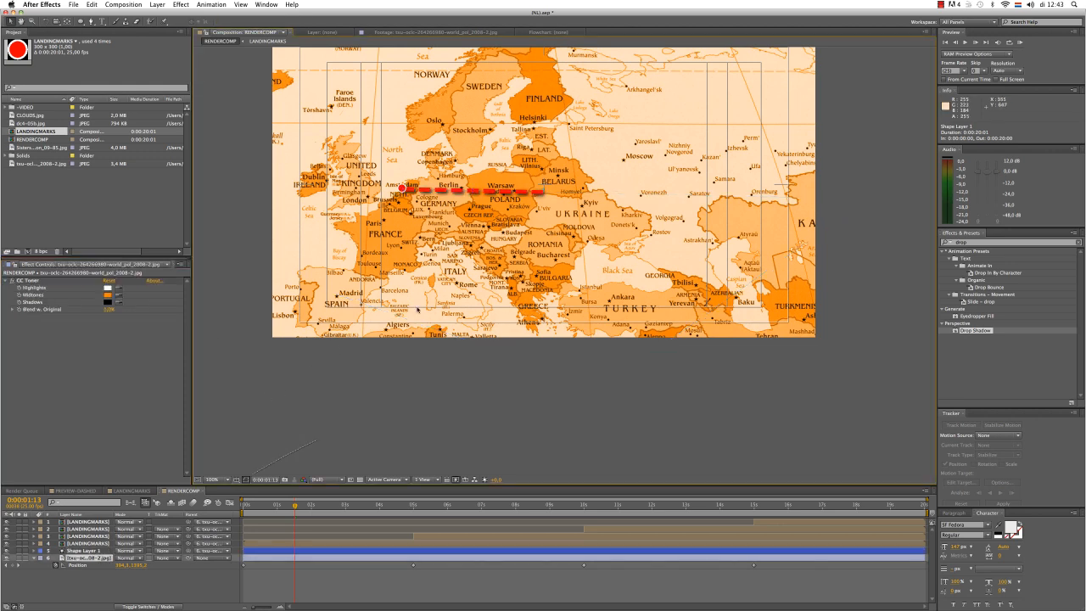
Step: Return to 0:00:00:00 and create a new composition named BG at 1280 x 720 px
drag(293, 510, 228, 437)
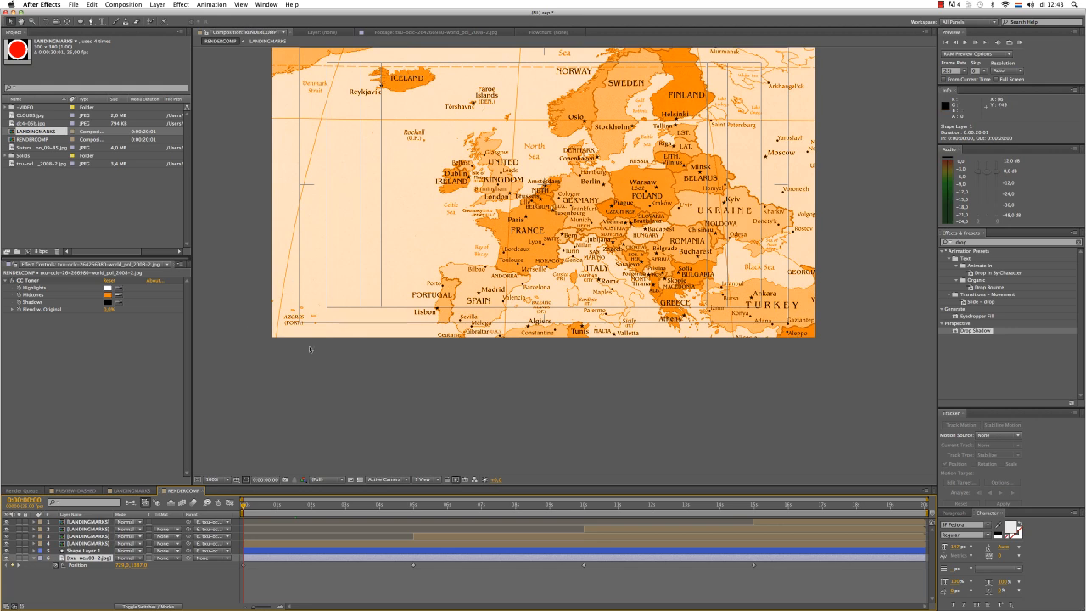
click(133, 5)
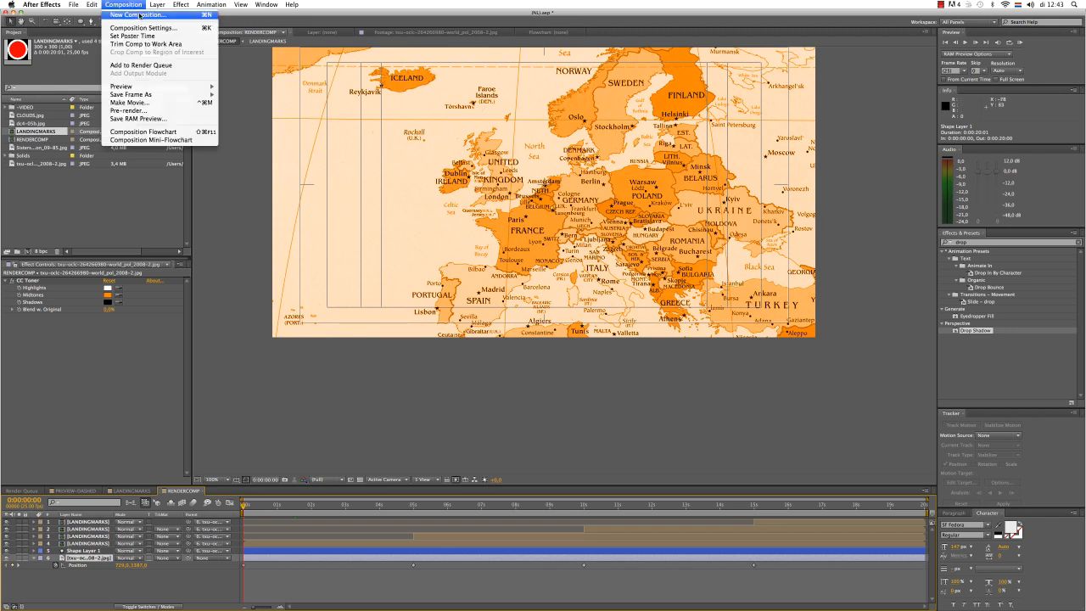
click(138, 15)
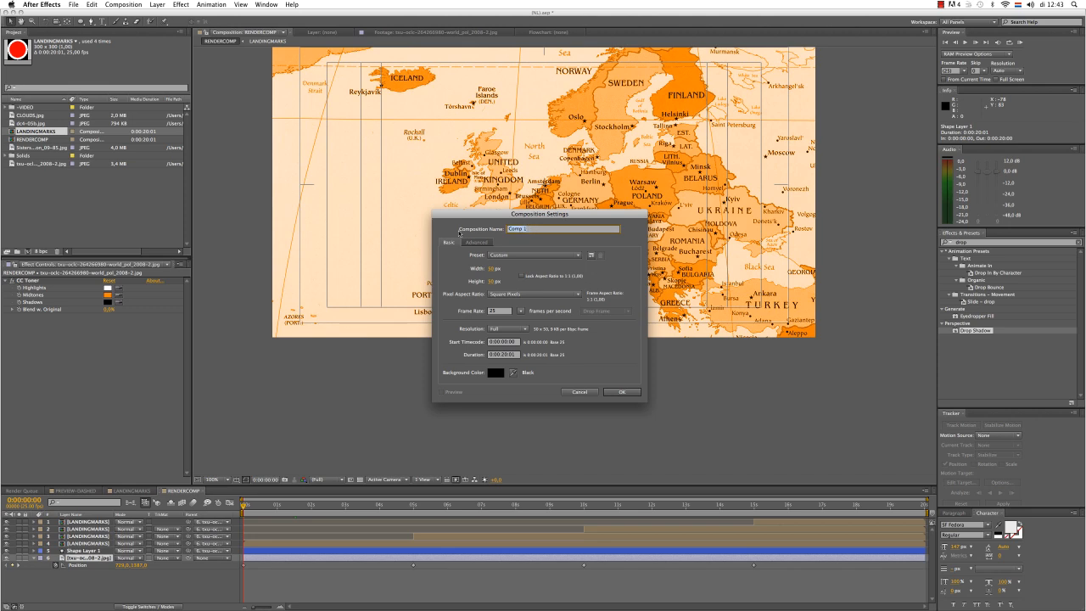
text(BG)
click(492, 269)
text(1280)
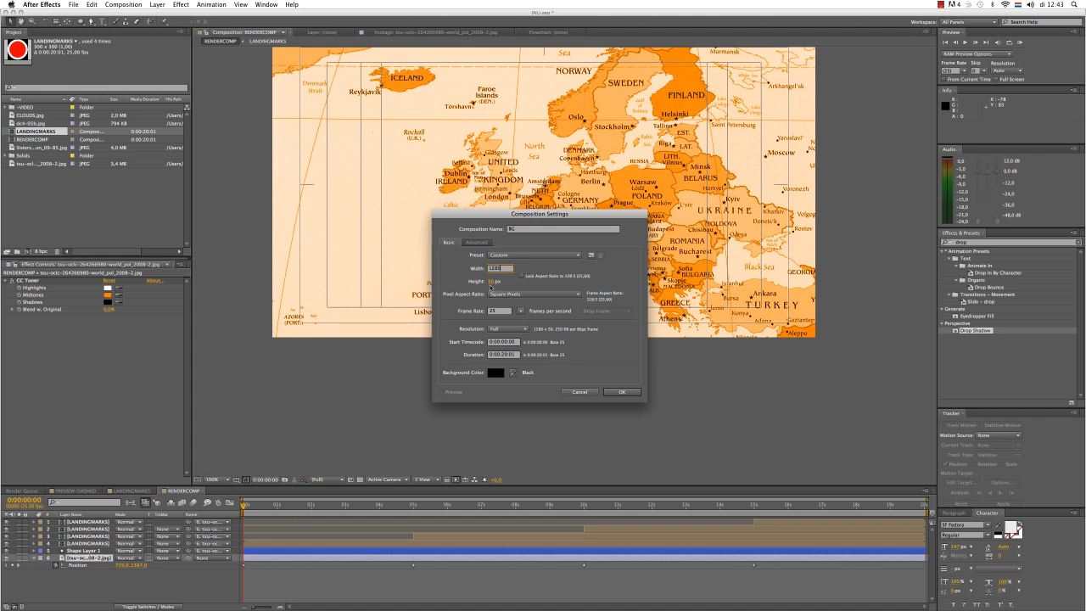
click(492, 281)
text(720)
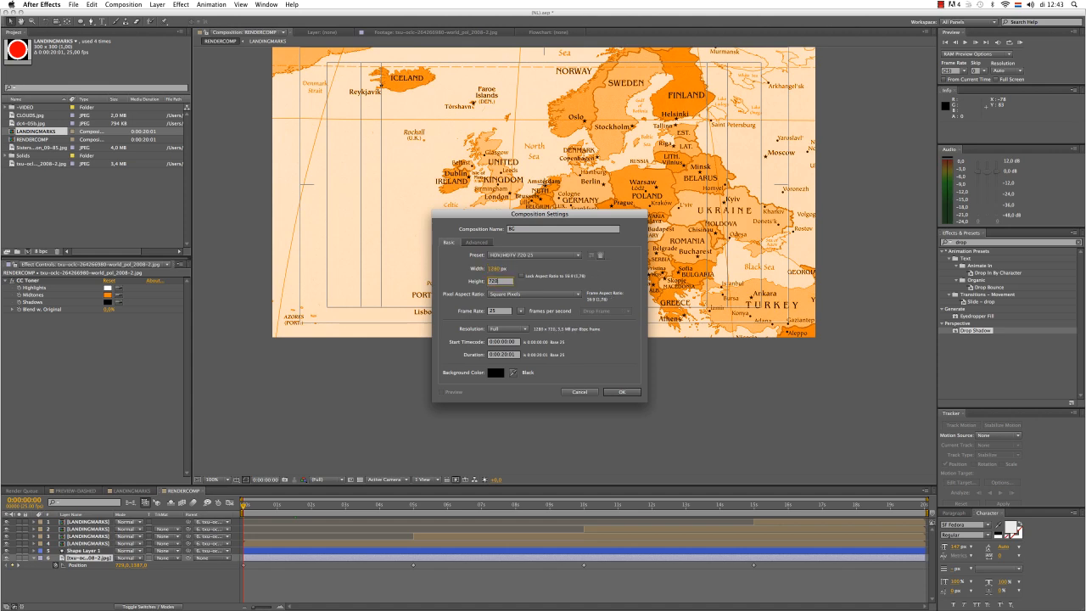
click(621, 392)
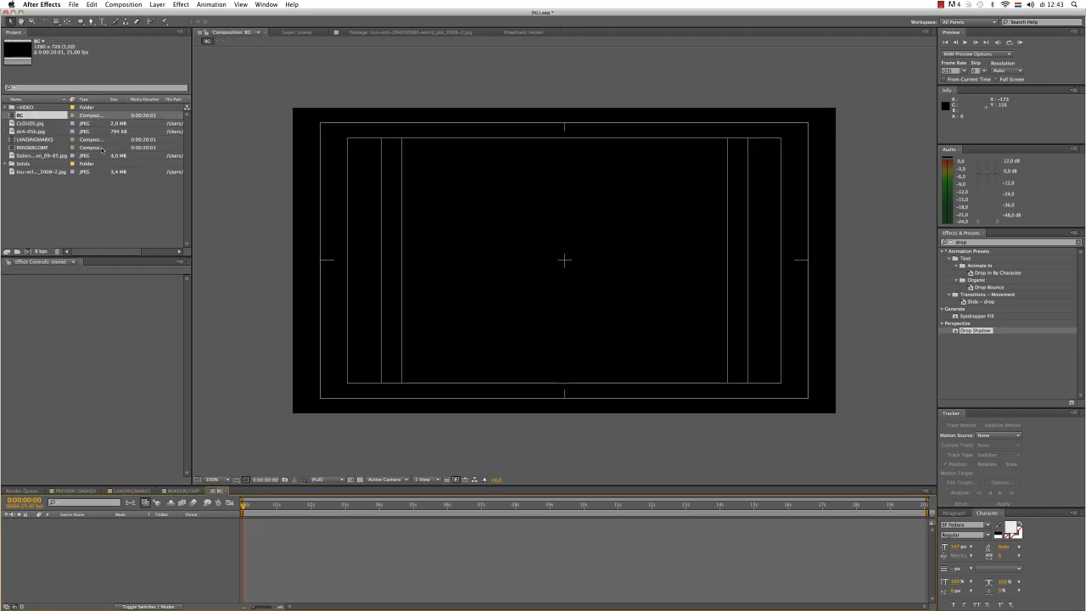
Step: Add CLOUDS.jpg to the BG composition and shift it left until its right edge meets the frame's right edge
drag(22, 123, 567, 266)
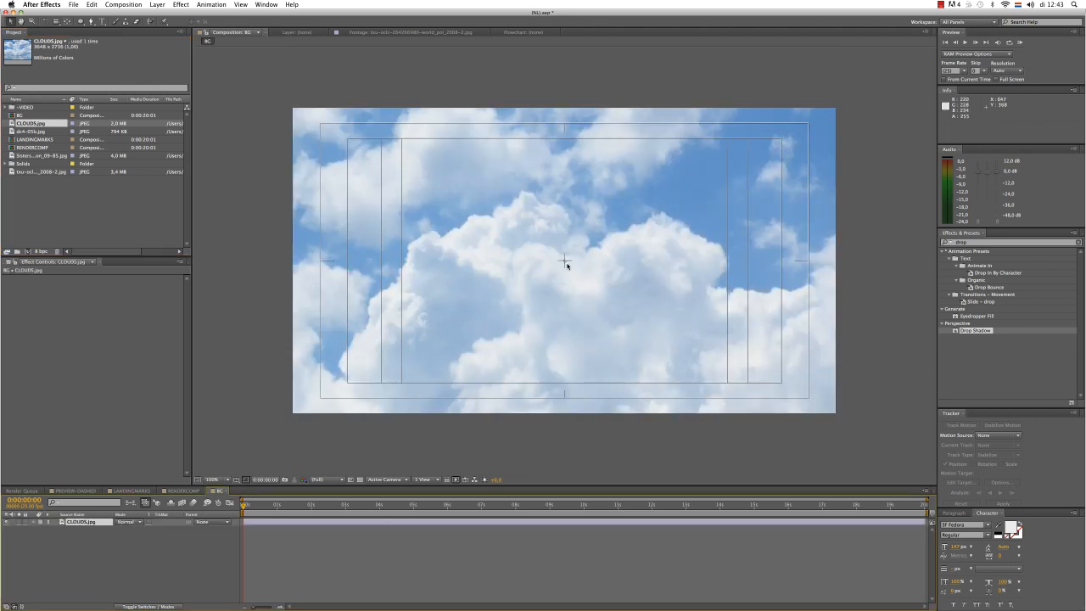
scroll(567, 265, down, 4)
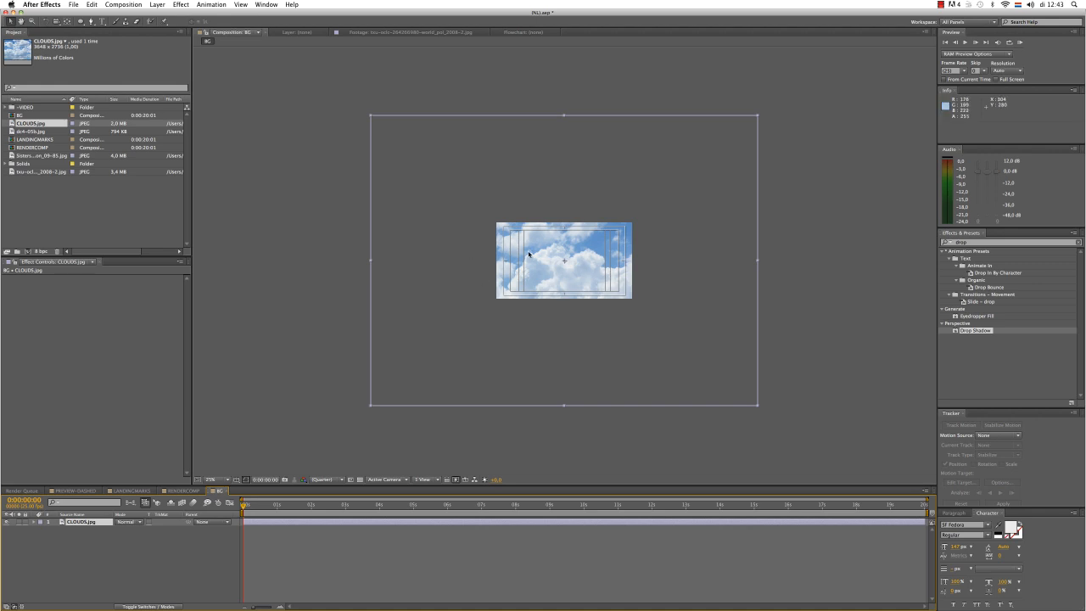
drag(727, 298, 603, 295)
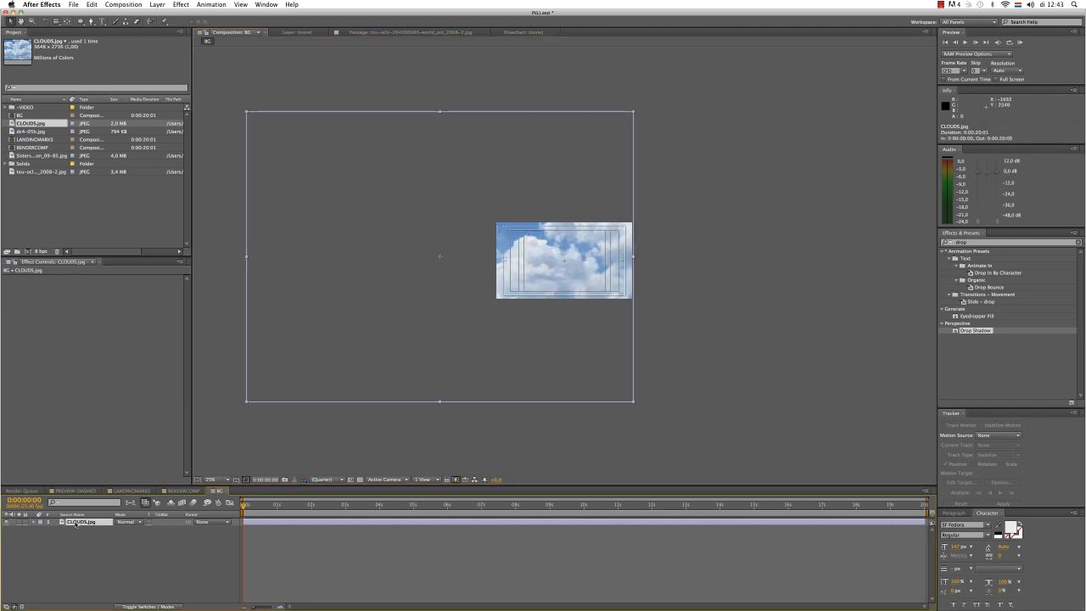
Step: Keyframe the clouds' Position at 0:00:00:00, and at 0:00:20:00 move them about 1340 px to the right
key(p)
click(56, 528)
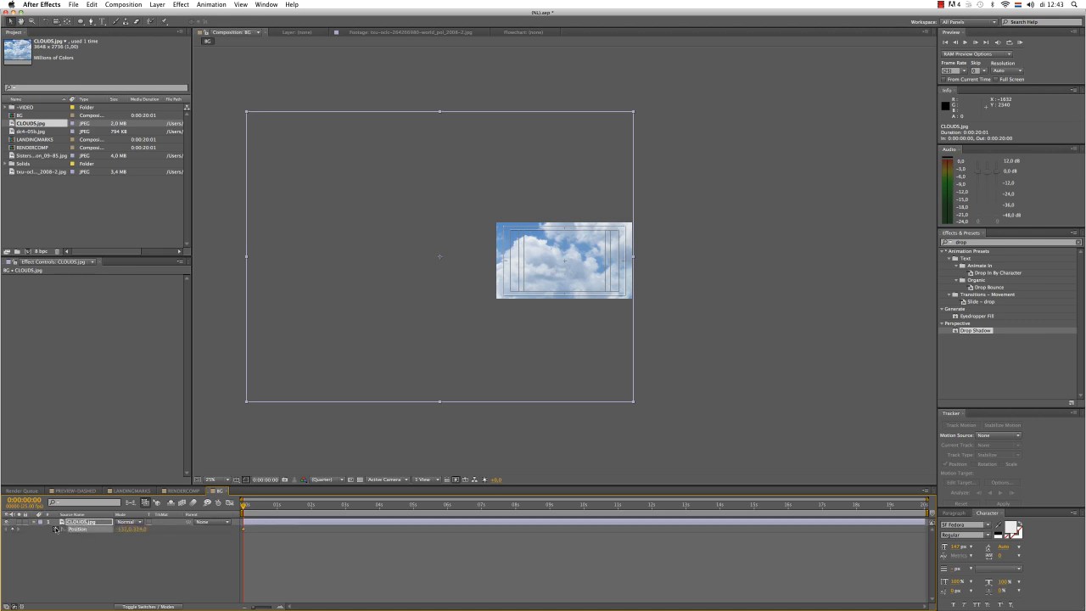
drag(245, 505, 926, 504)
drag(387, 339, 530, 346)
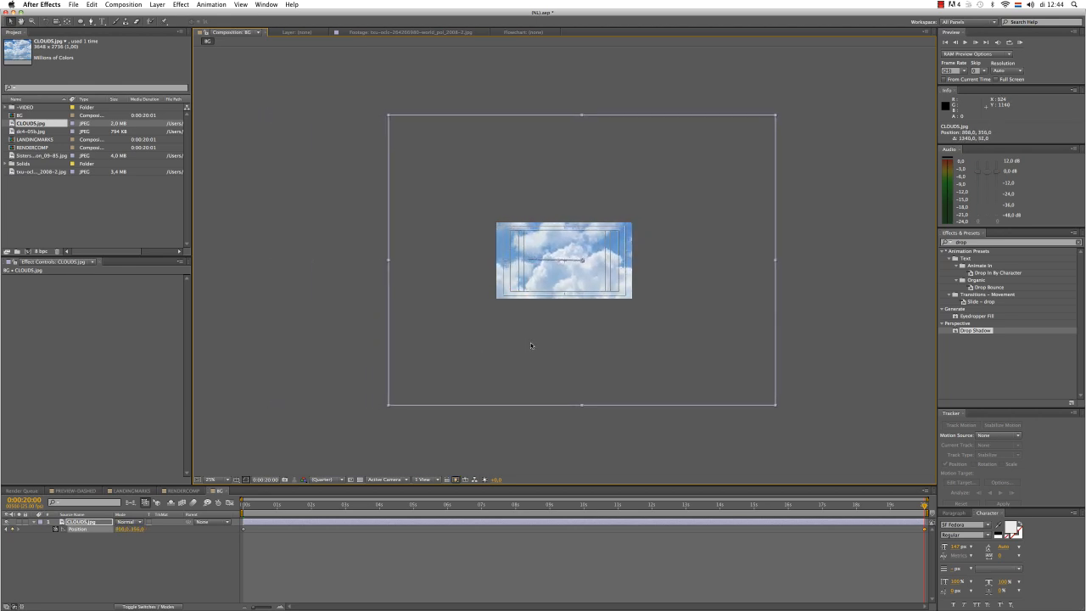
Step: Add dc4-05b.jpg above the clouds in the BG composition and scale the plane picture down to 34%
click(19, 132)
drag(23, 134, 566, 261)
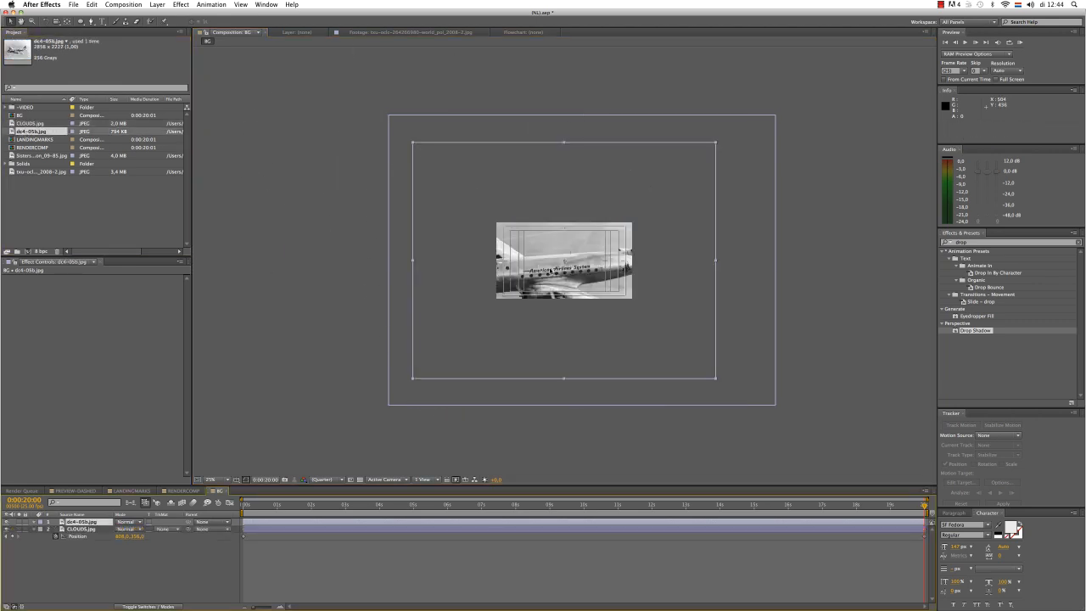
click(716, 144)
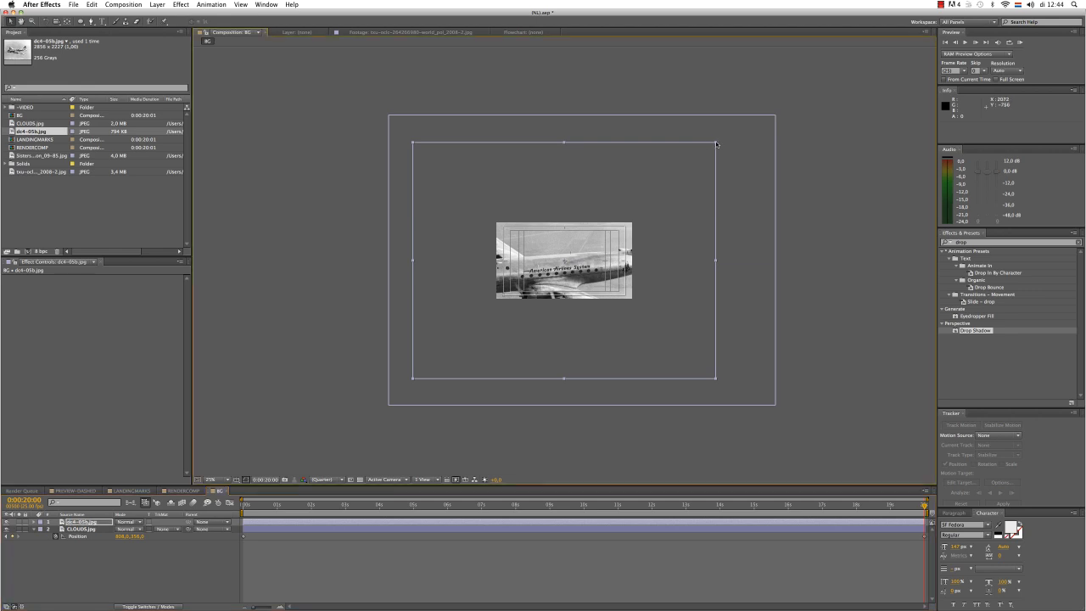
drag(716, 145, 652, 221)
key(period)
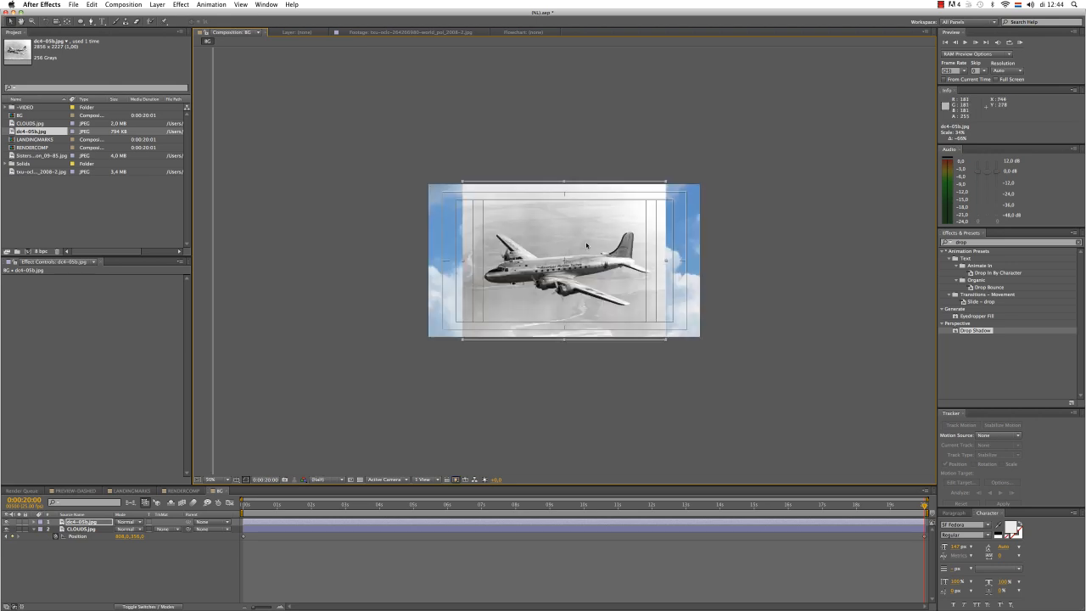
Step: Draw a closed Pen mask around the plane on the dc4-05b.jpg layer, tracing its wings, tail and fuselage
key(period)
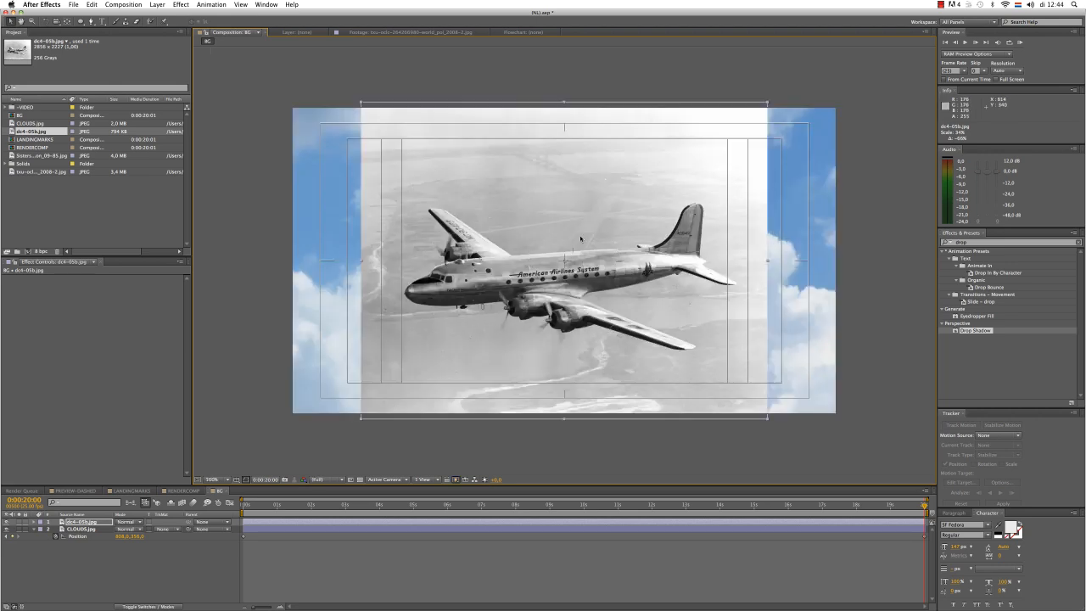
click(92, 20)
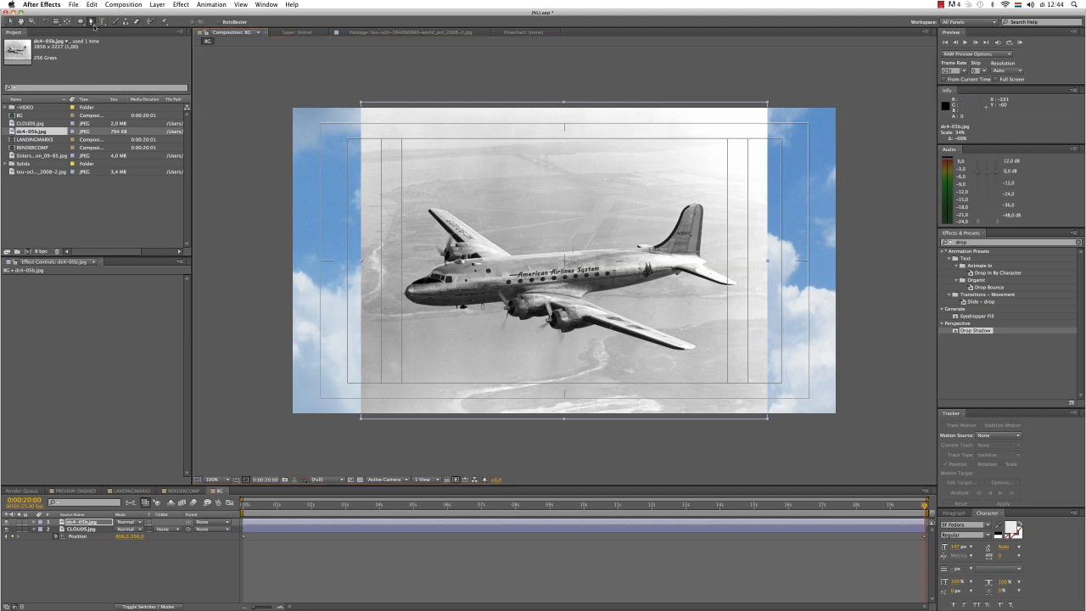
click(428, 210)
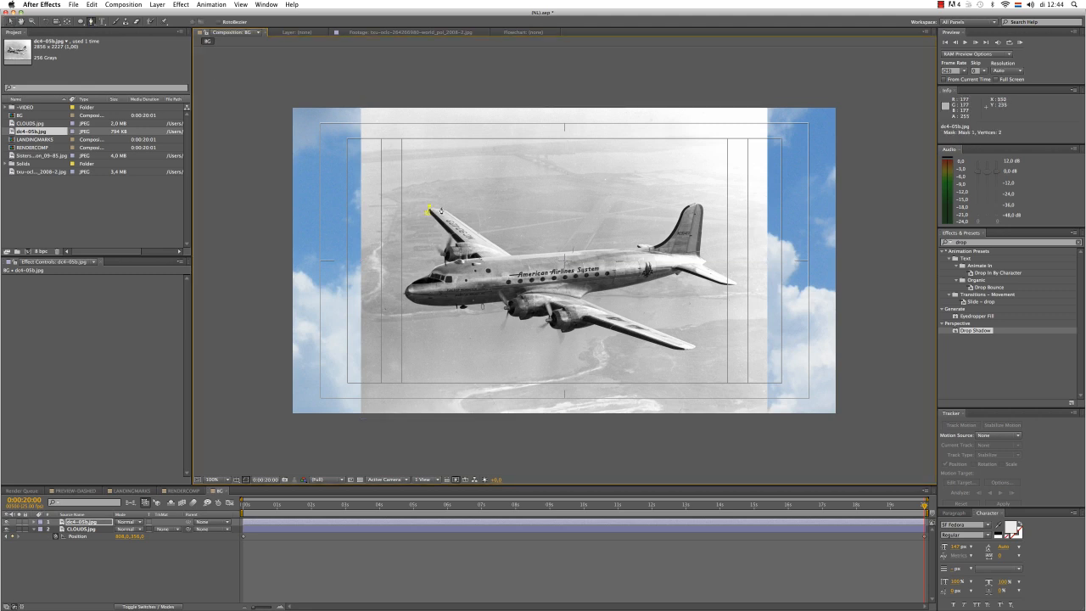
click(511, 252)
click(631, 240)
click(651, 236)
click(676, 206)
click(734, 273)
click(733, 290)
click(697, 279)
click(688, 279)
click(655, 287)
click(599, 294)
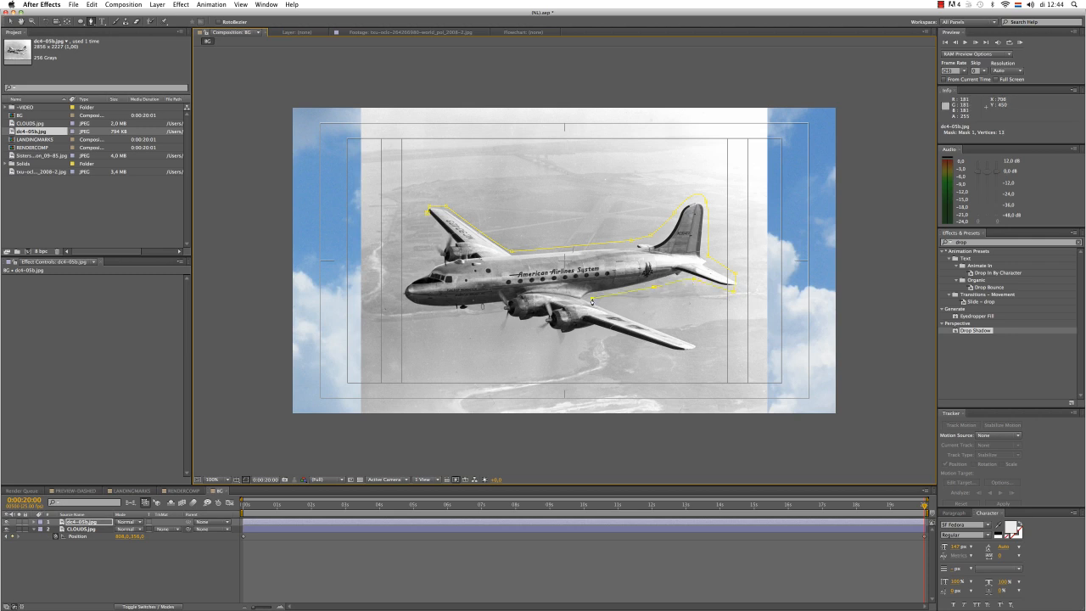
click(698, 343)
click(602, 363)
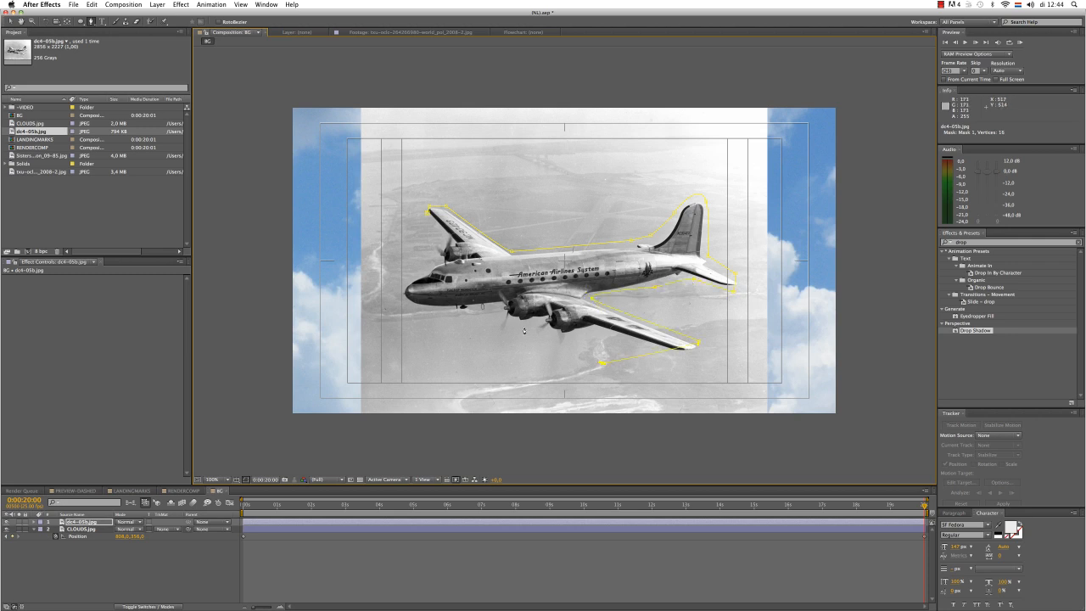
click(399, 301)
click(407, 275)
click(430, 263)
click(428, 212)
Step: Feather the plane's mask by about 50 pixels to blend its edges, and collapse the layer's properties
key(f)
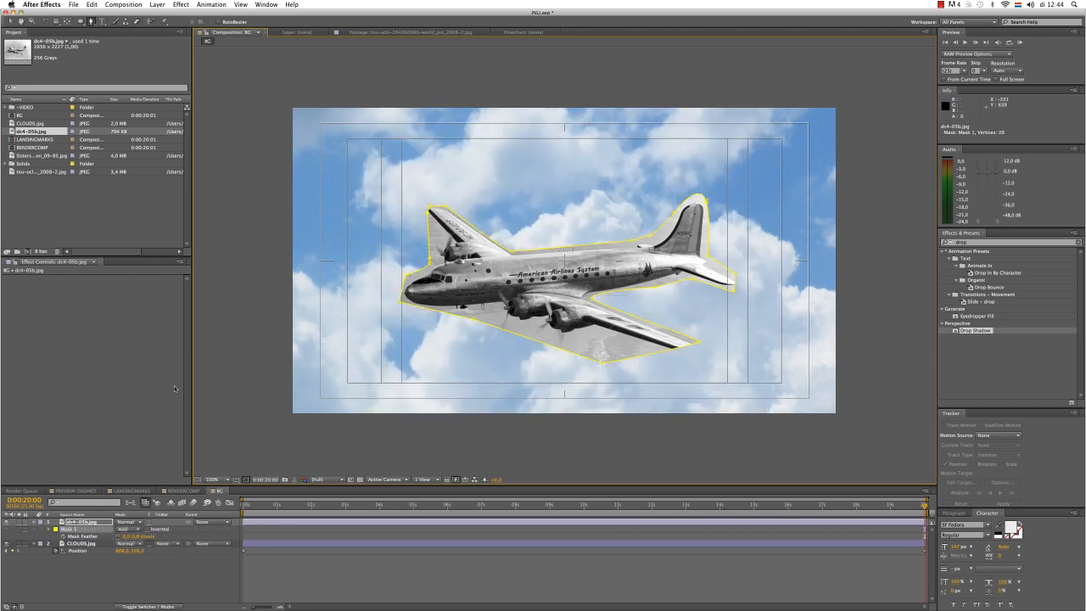
drag(124, 536, 147, 538)
click(37, 528)
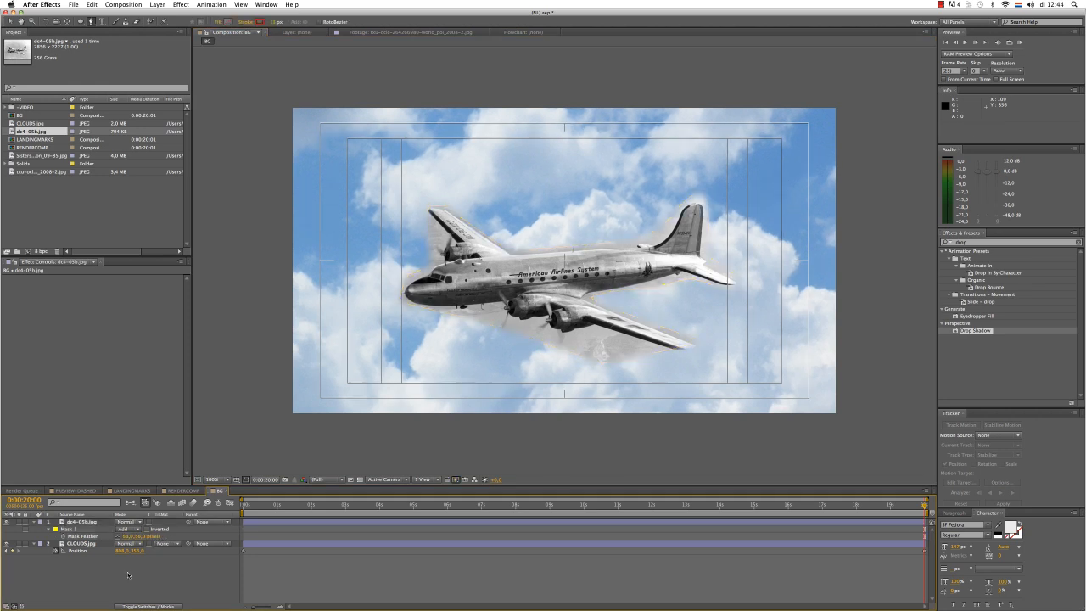
click(35, 522)
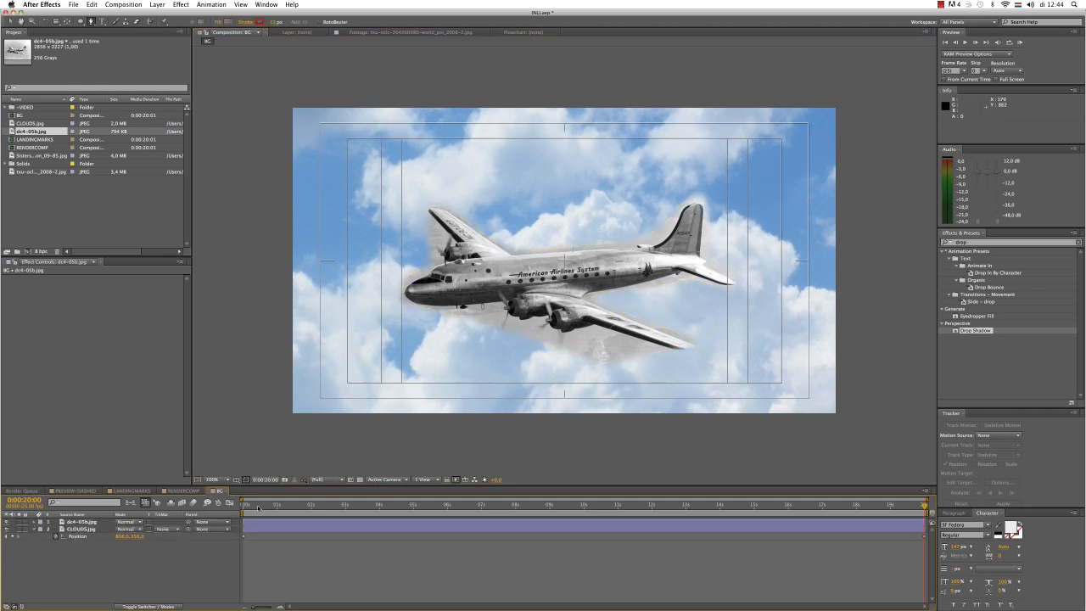
Step: Apply the Tint effect to the CLOUDS.jpg layer to make it black and white, and preview the BG animation
click(86, 529)
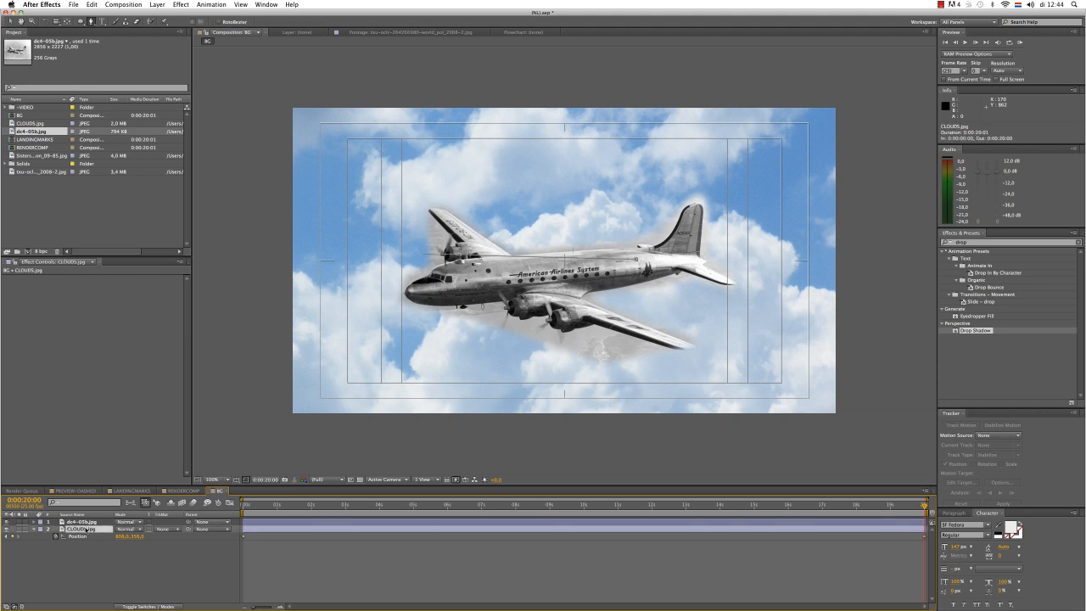
click(180, 4)
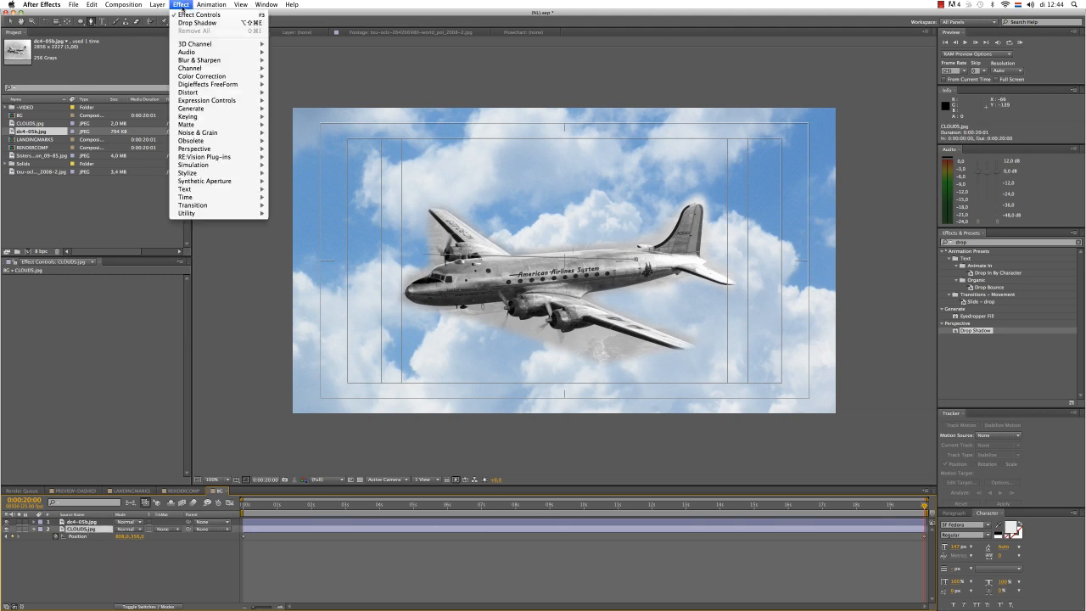
mouse_move(210, 77)
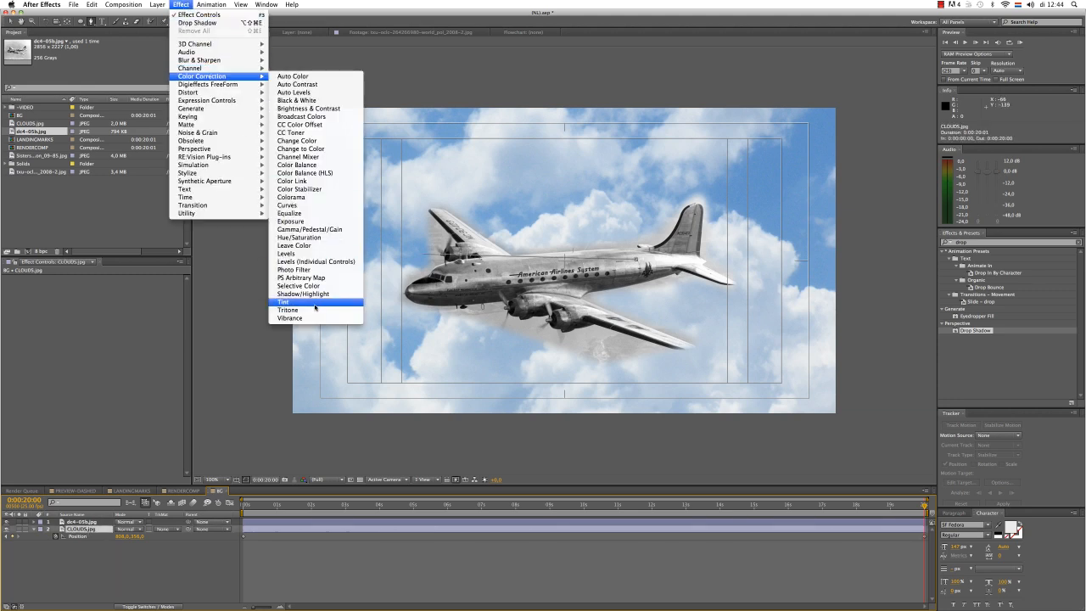
click(287, 301)
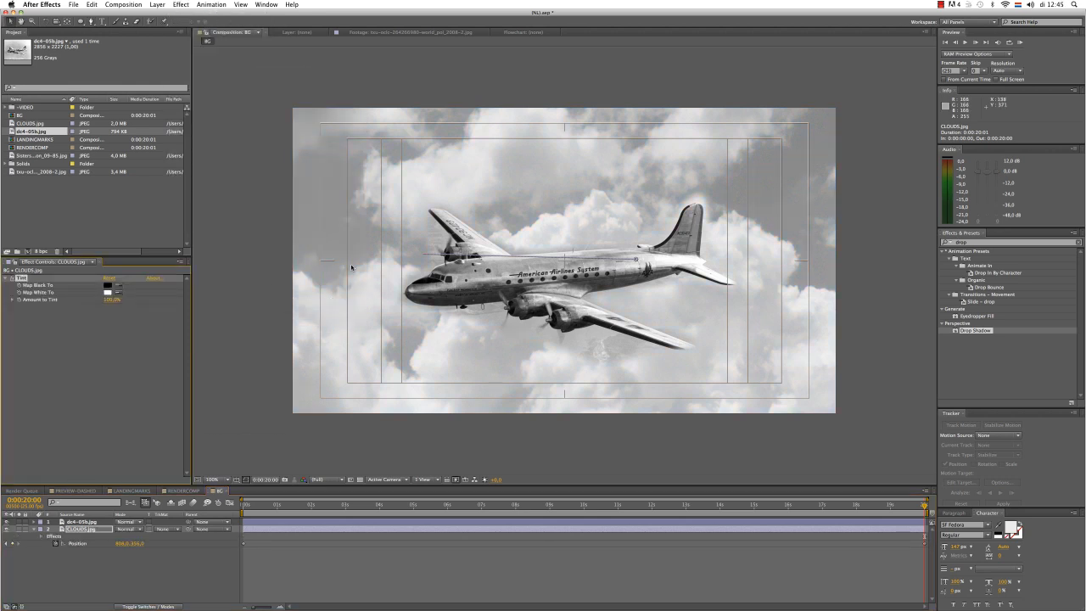
key(space)
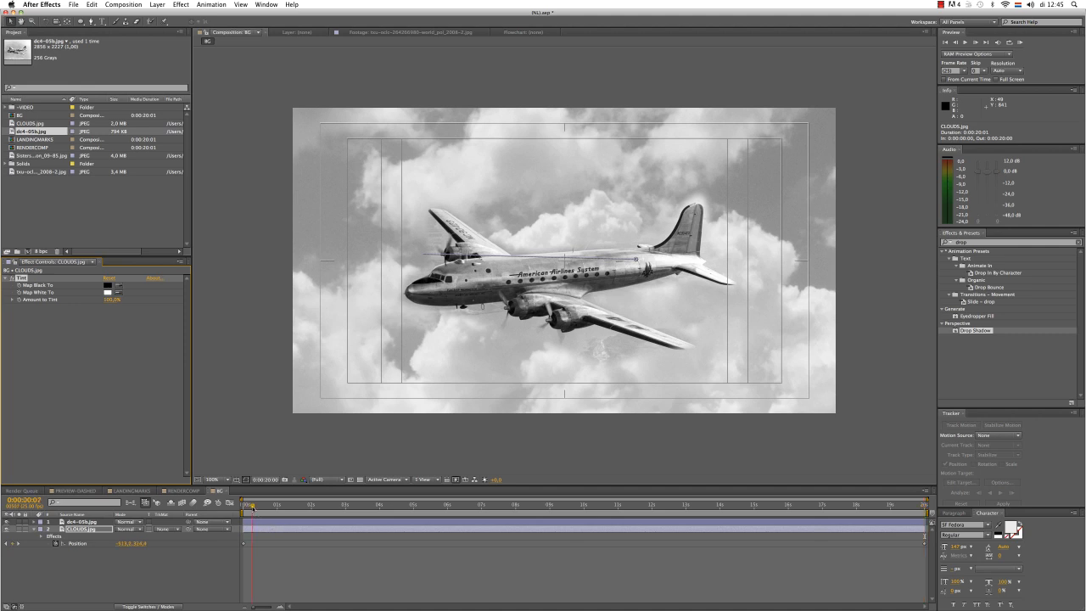
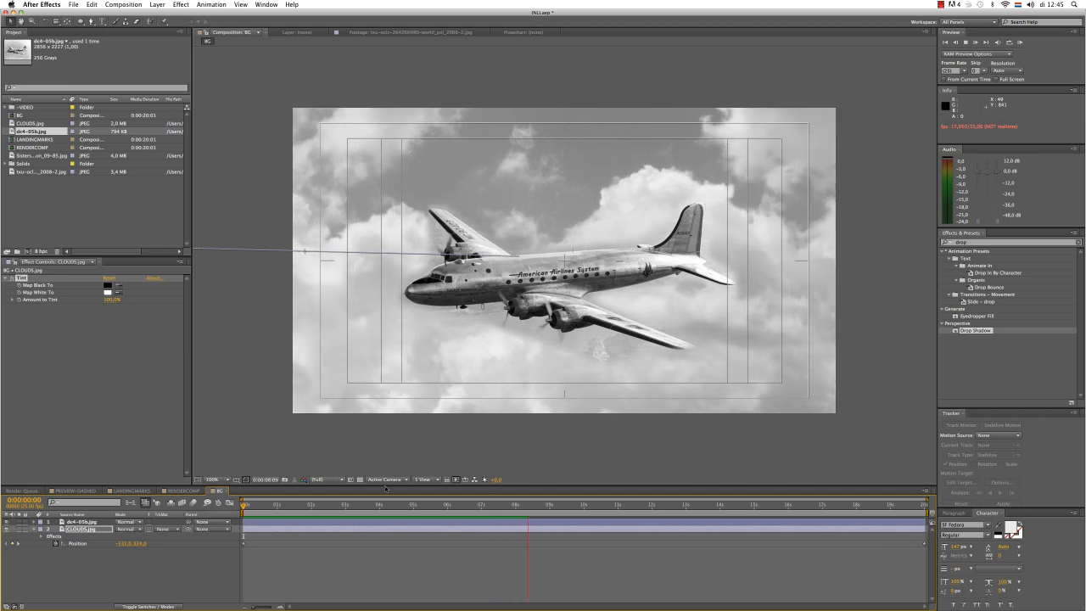
key(space)
Step: Add the BG composition to RENDERCOMP and place it beneath the world map as the lowest layer
click(180, 492)
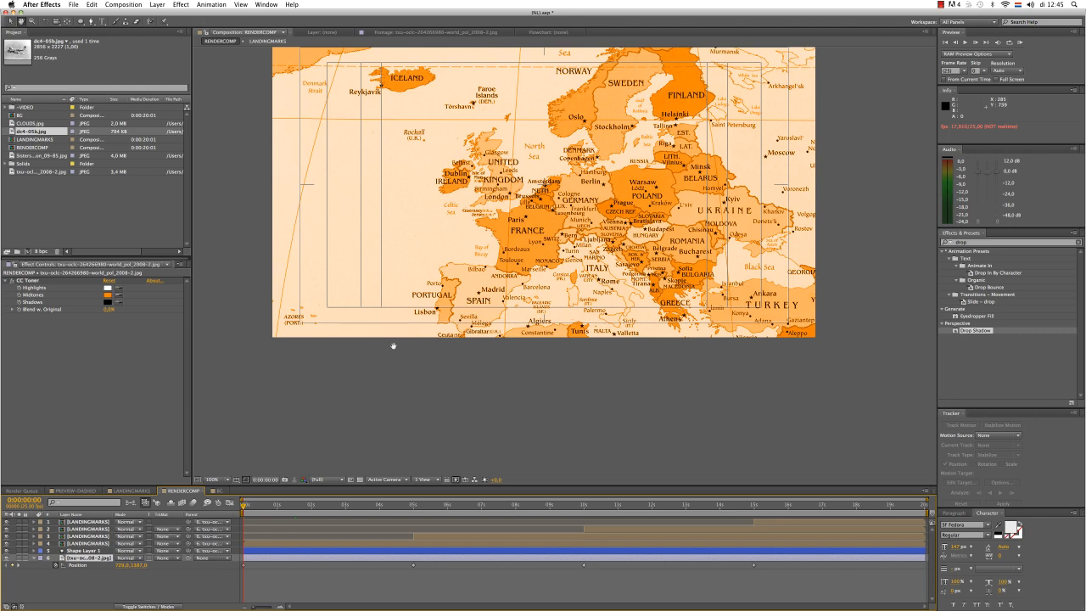
drag(392, 344, 432, 445)
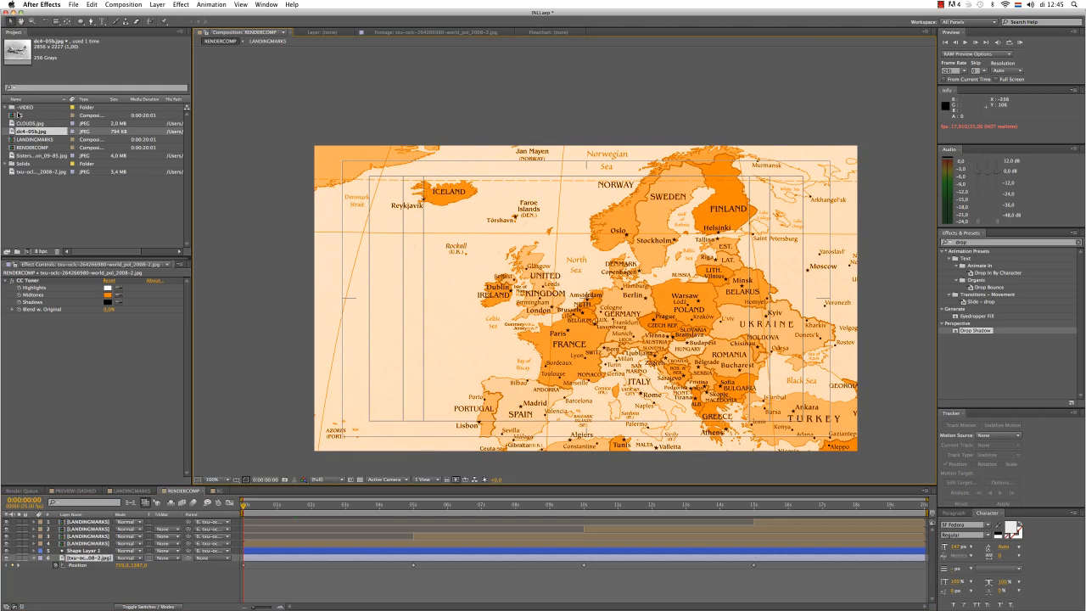
drag(19, 114, 587, 302)
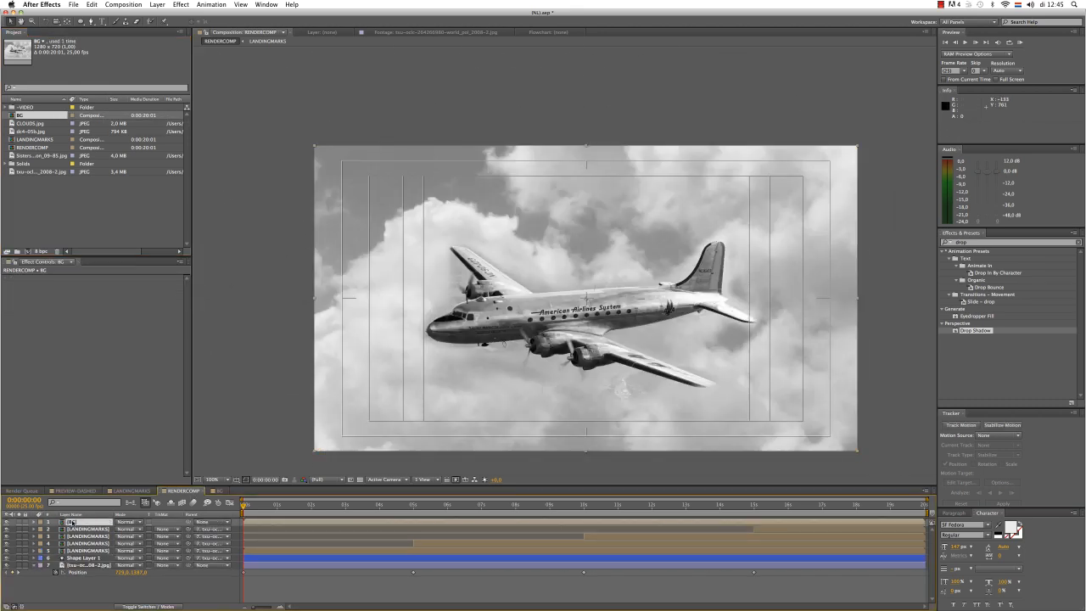
drag(72, 521, 82, 579)
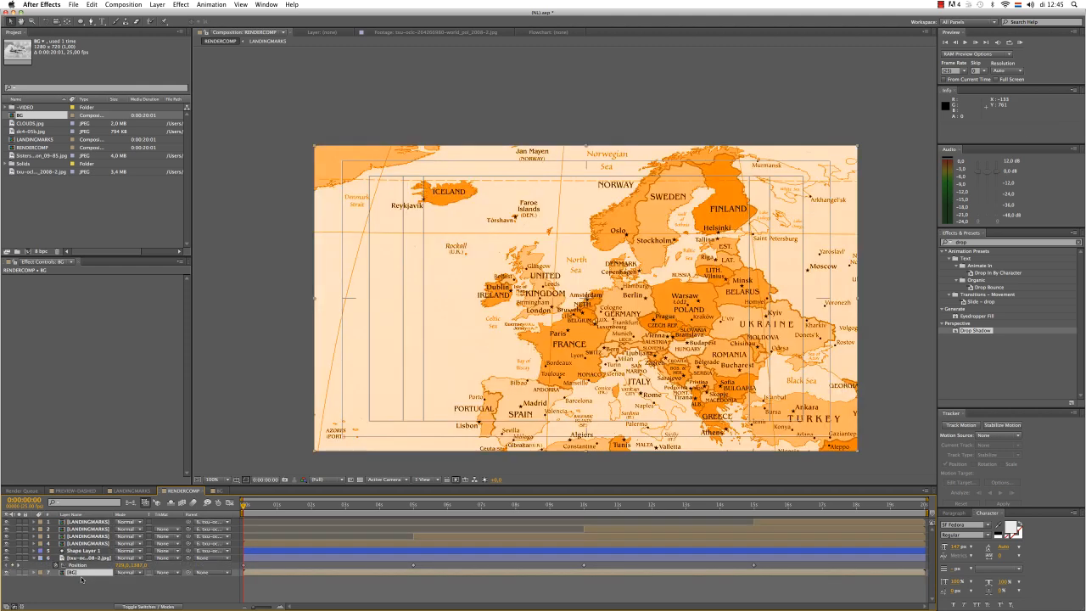
click(34, 558)
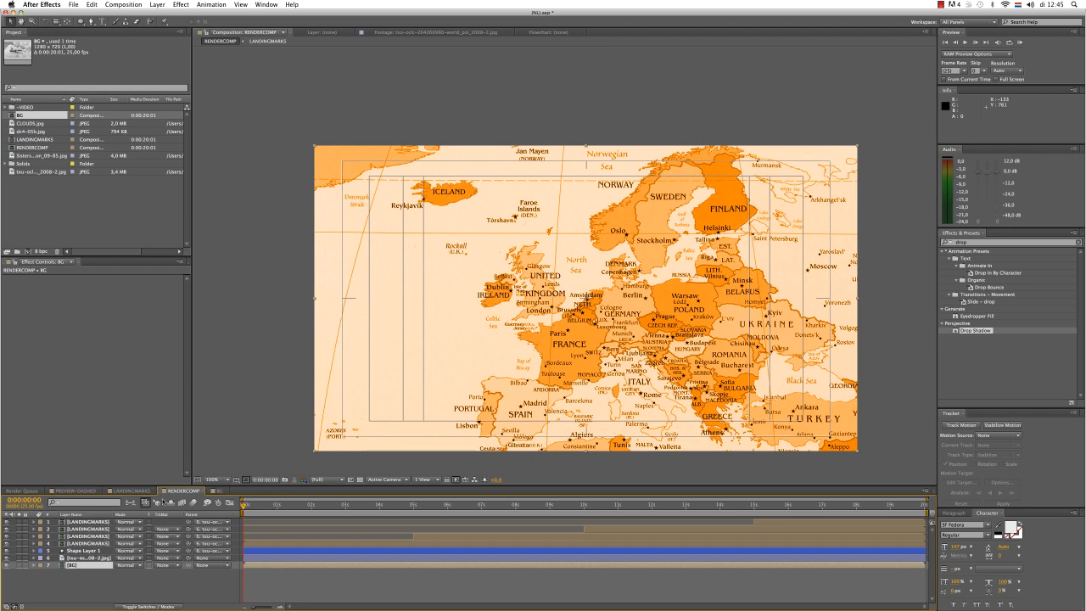
Step: Set the blending mode of all six layers above BG to Multiply
click(88, 521)
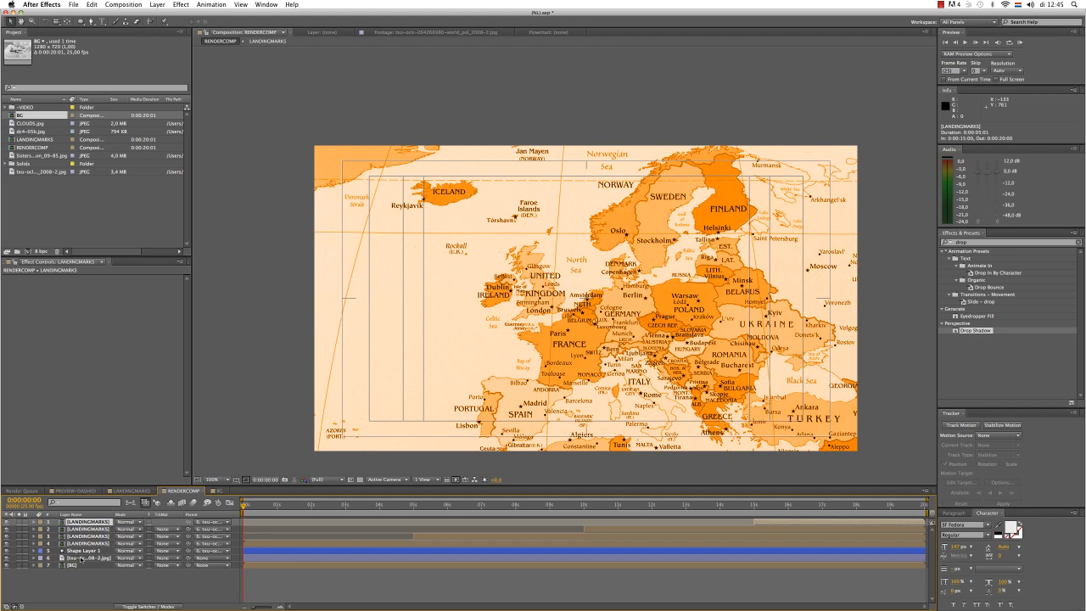
shift+click(82, 558)
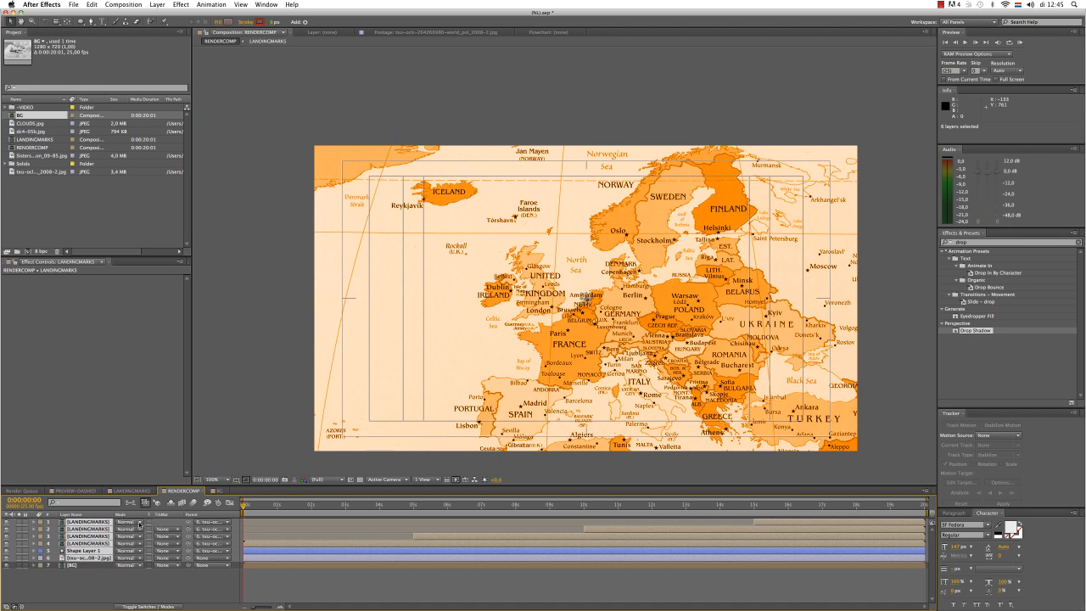
click(140, 522)
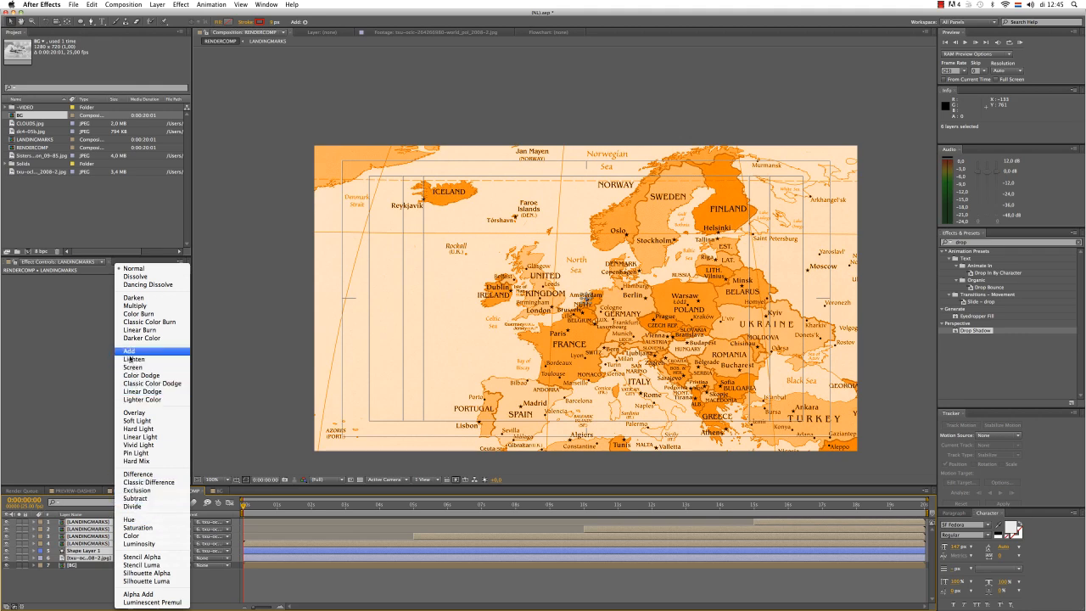
click(135, 305)
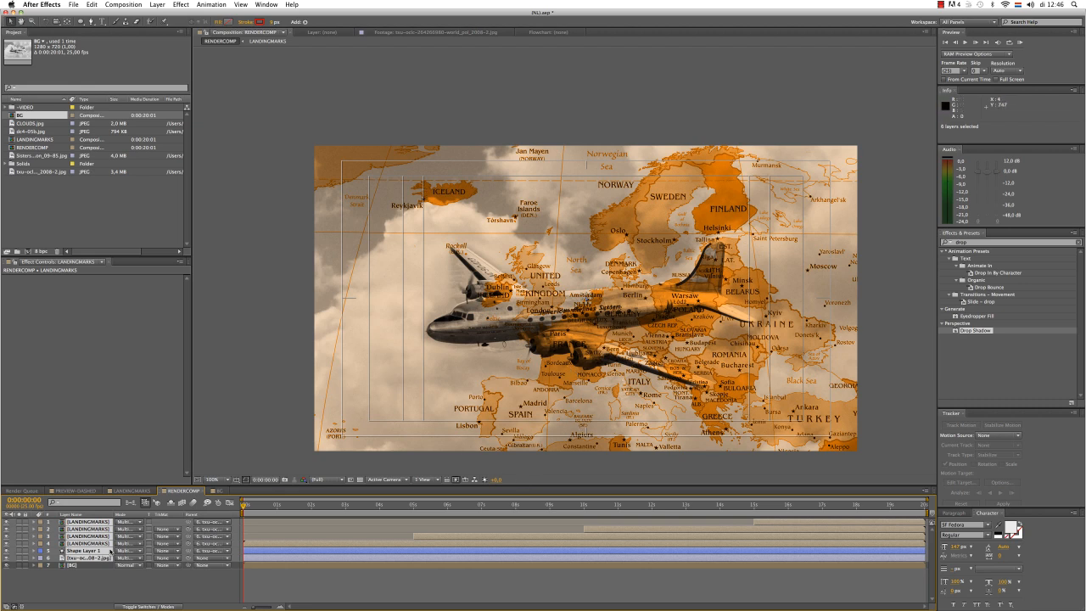
click(145, 607)
click(145, 607)
click(144, 607)
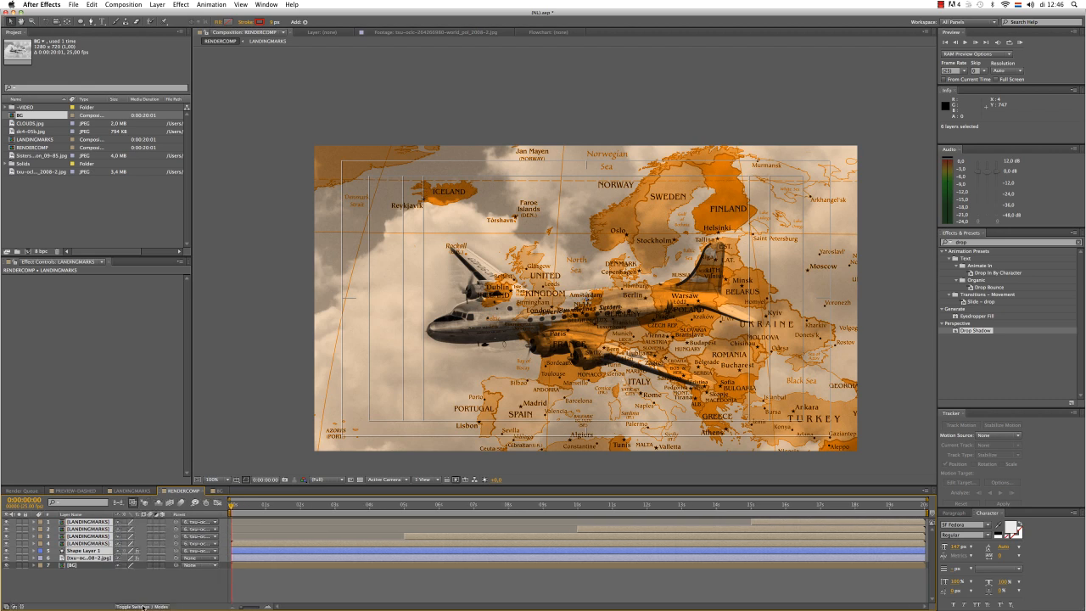
click(144, 606)
click(144, 607)
click(143, 607)
click(144, 606)
click(144, 607)
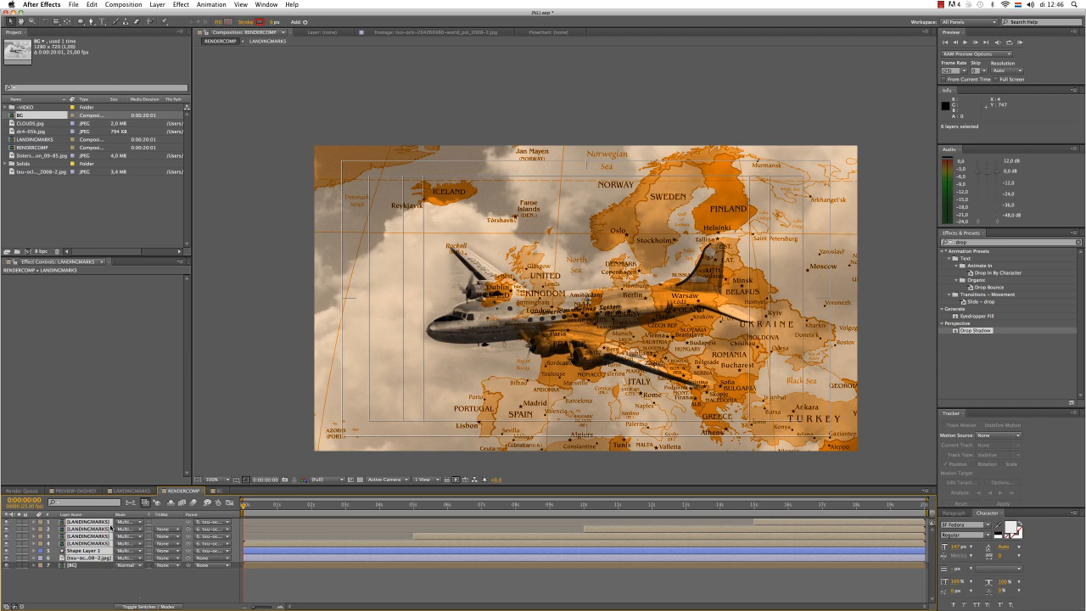
click(169, 576)
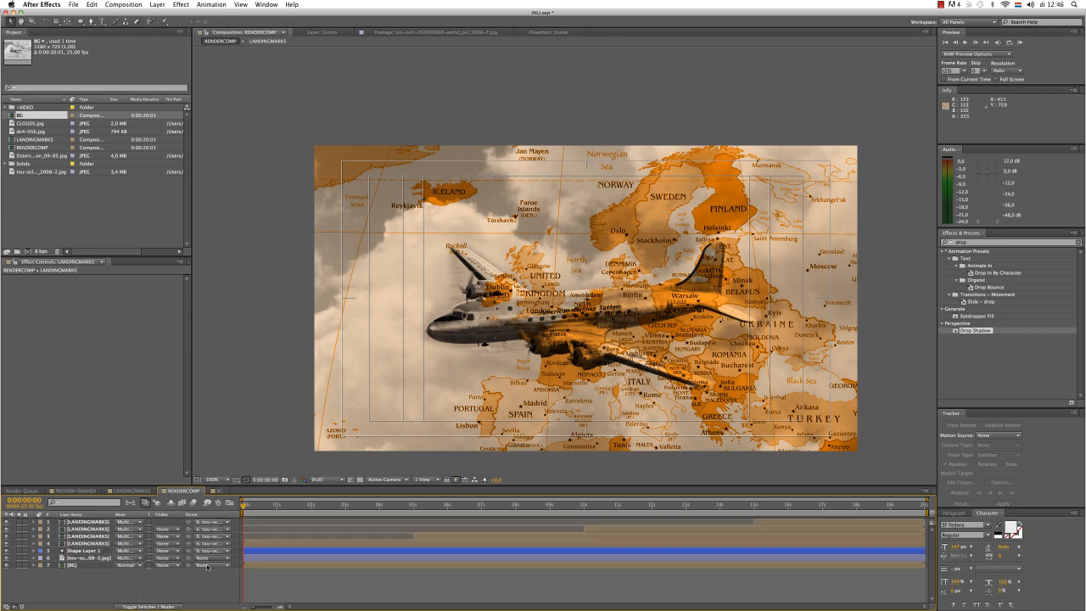
Step: Add a Hue/Saturation effect to the world map layer, raising Master Lightness slightly and Master Saturation more strongly, and collapse its effects
click(82, 559)
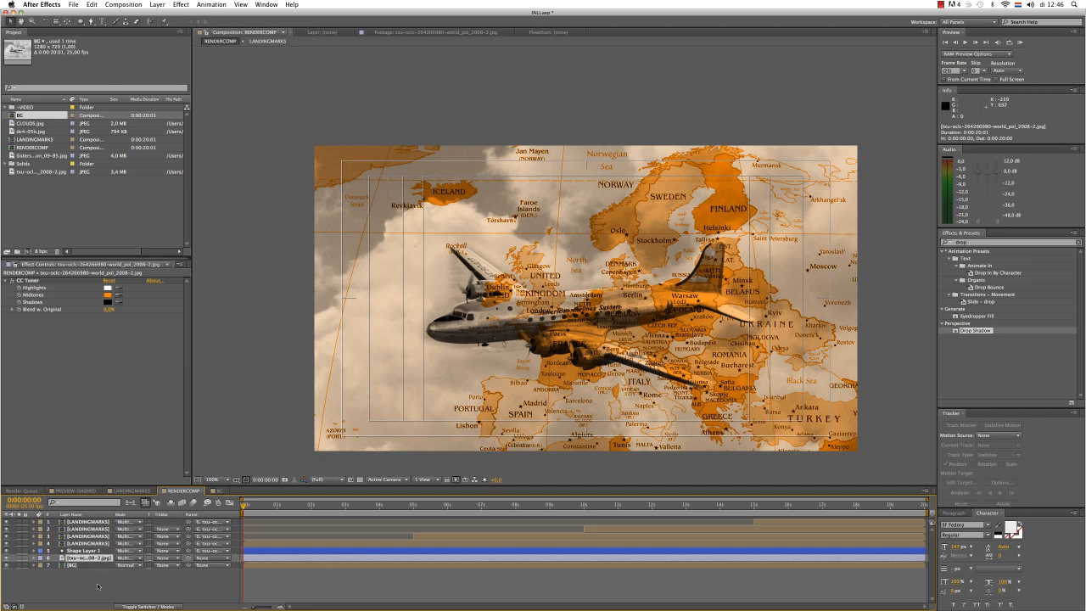
click(181, 5)
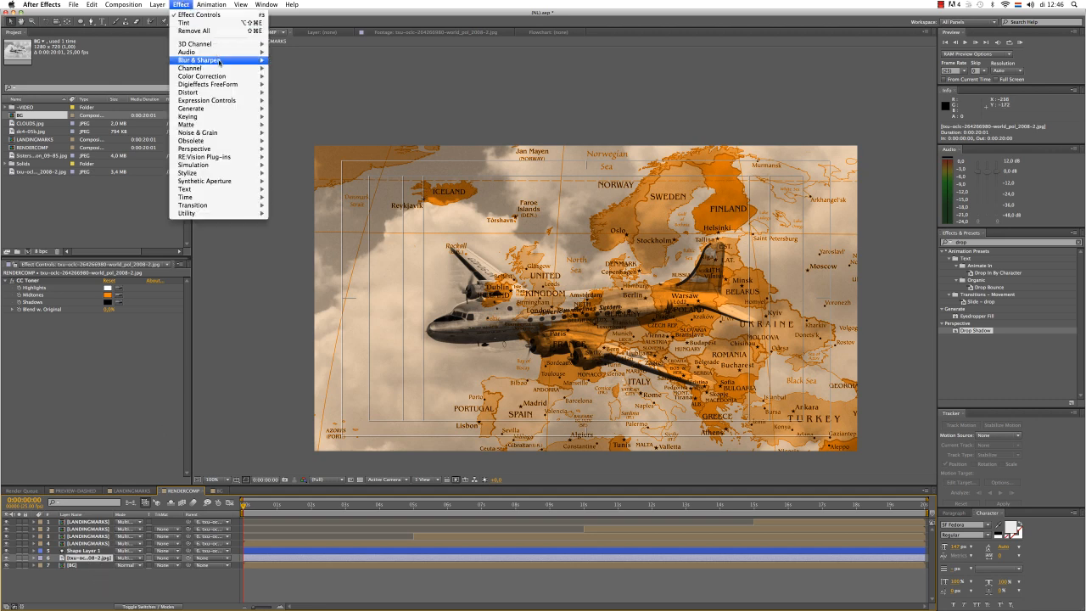
mouse_move(229, 76)
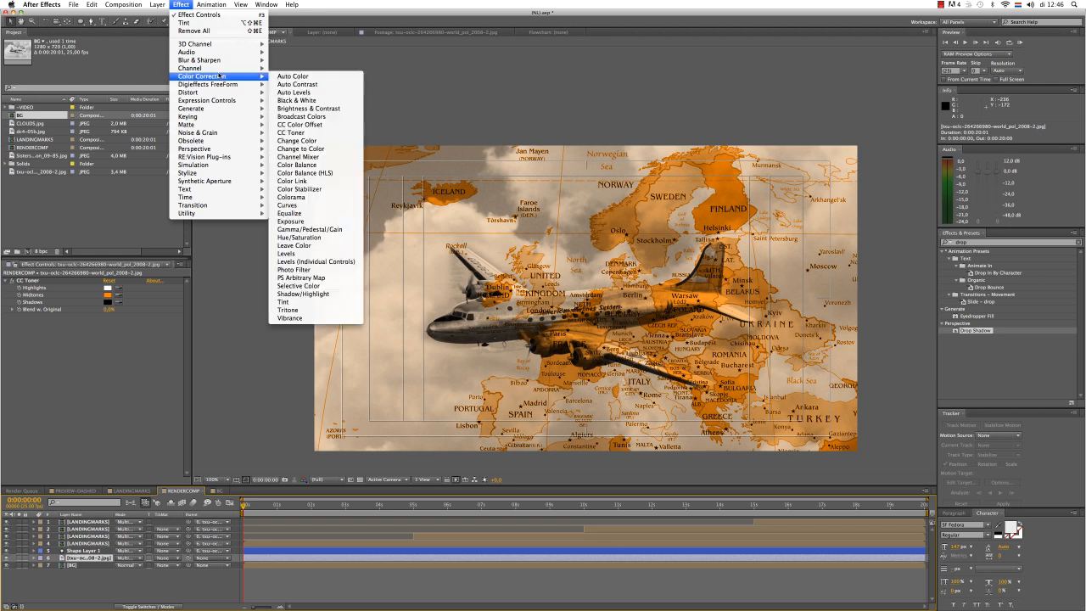
click(291, 238)
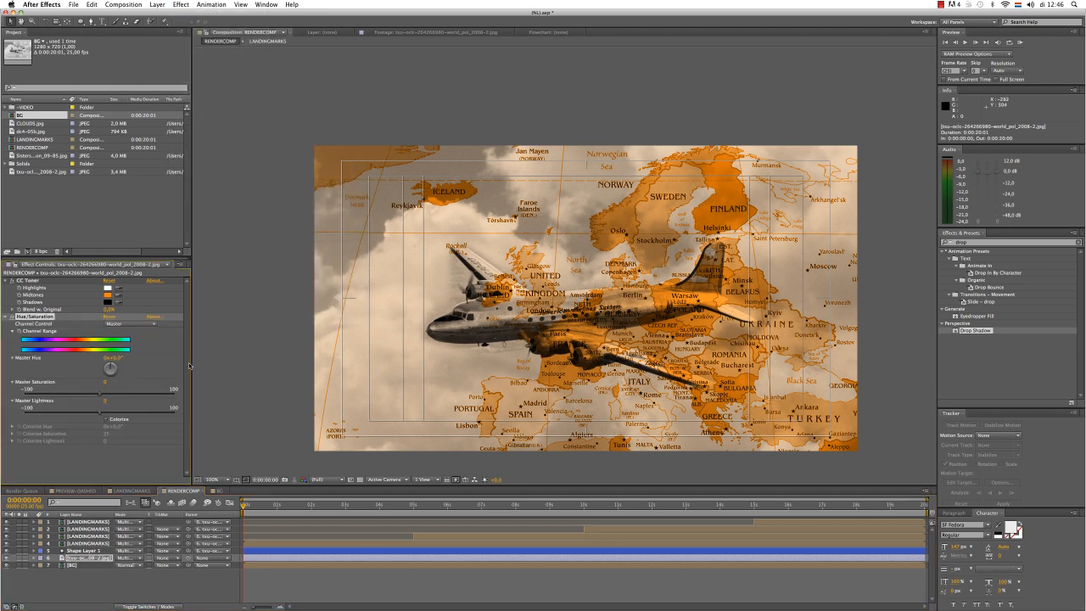
mouse_move(99, 414)
mouse_down()
mouse_move(123, 414)
mouse_move(110, 417)
mouse_up()
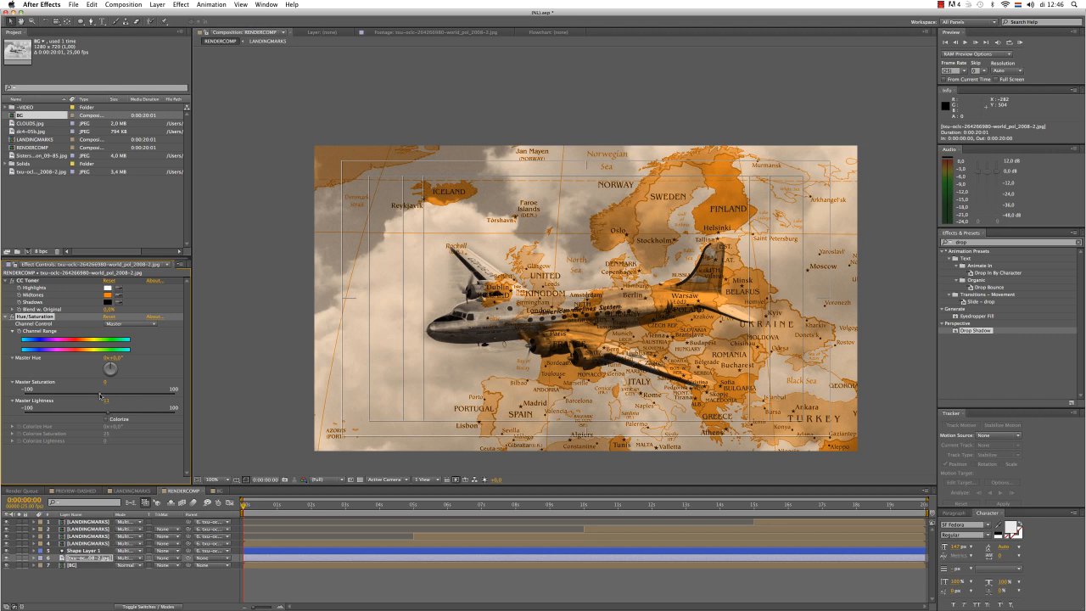
drag(102, 395, 137, 399)
click(6, 316)
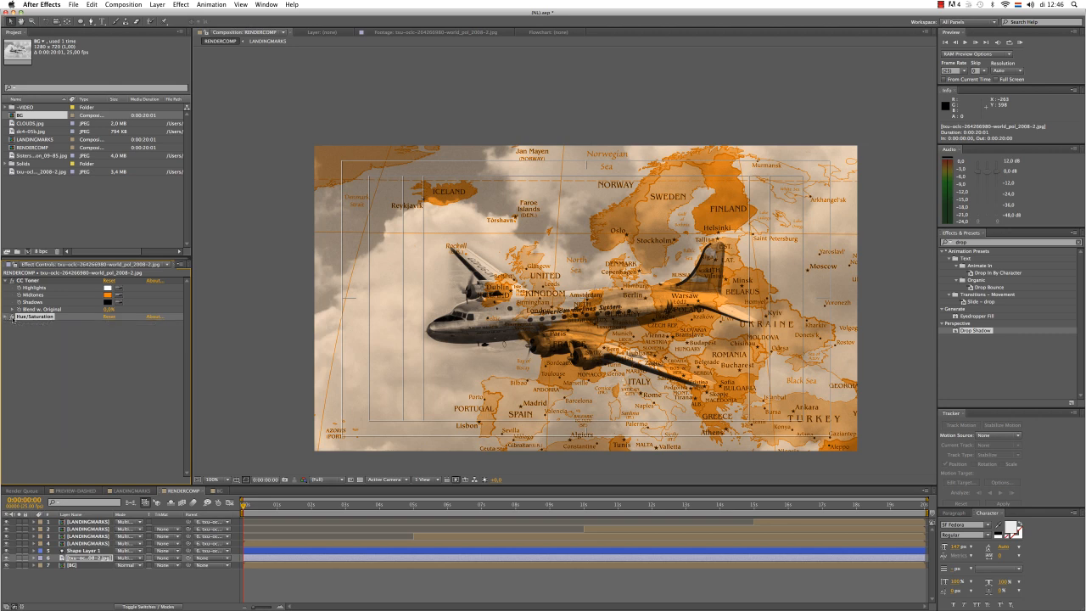
click(6, 281)
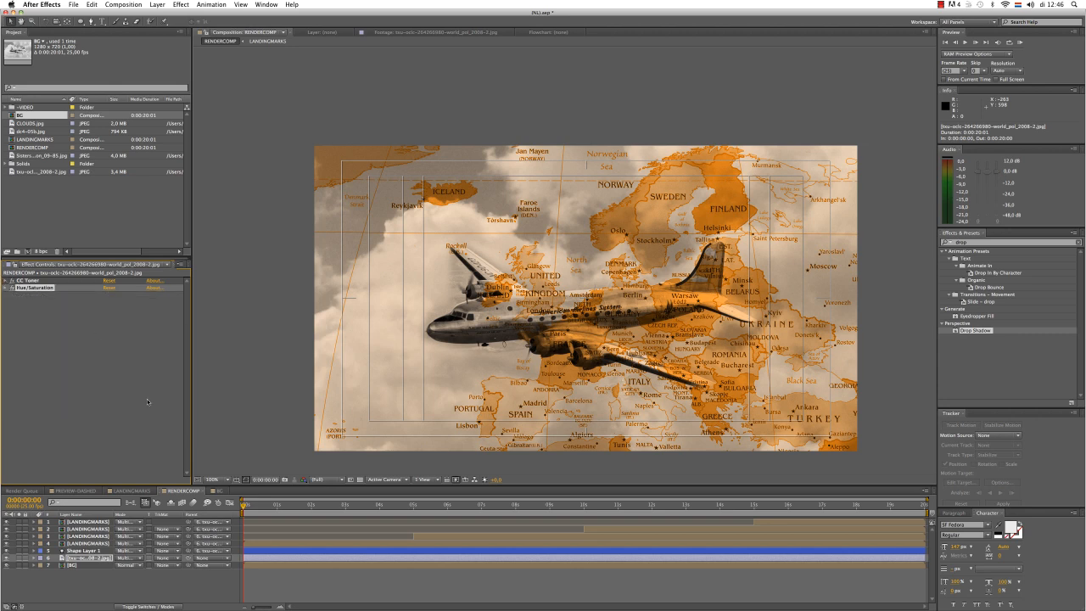
Step: Look into the BG composition from its layer and return to RENDERCOMP
double_click(73, 565)
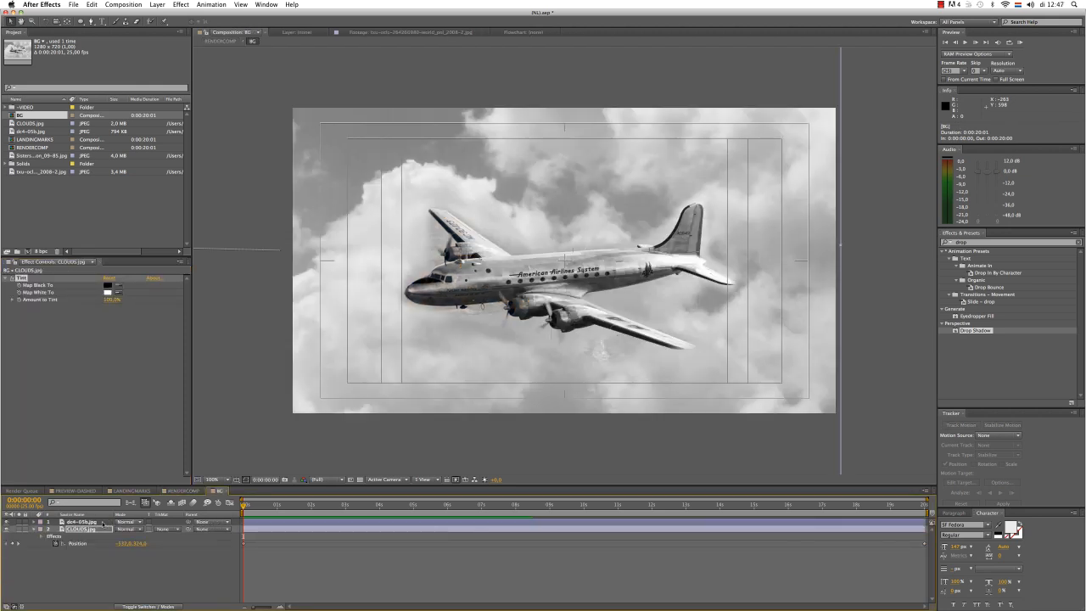
click(184, 490)
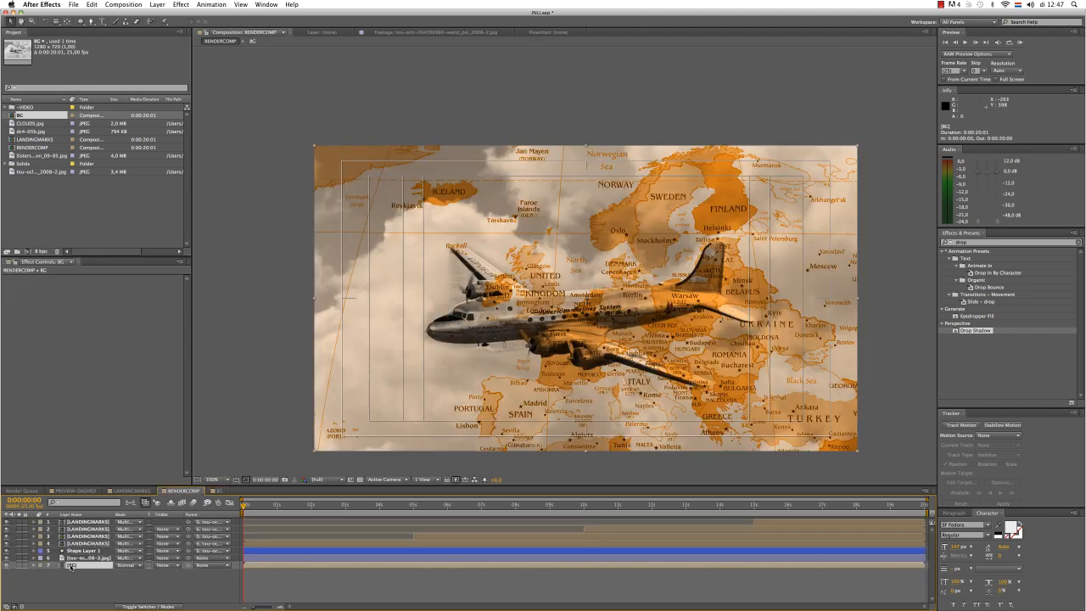
Step: Draw a closed nine-point Pen tool mask on the BG layer, enclosing the sky above the plane and extending beyond the frame
click(91, 22)
click(223, 115)
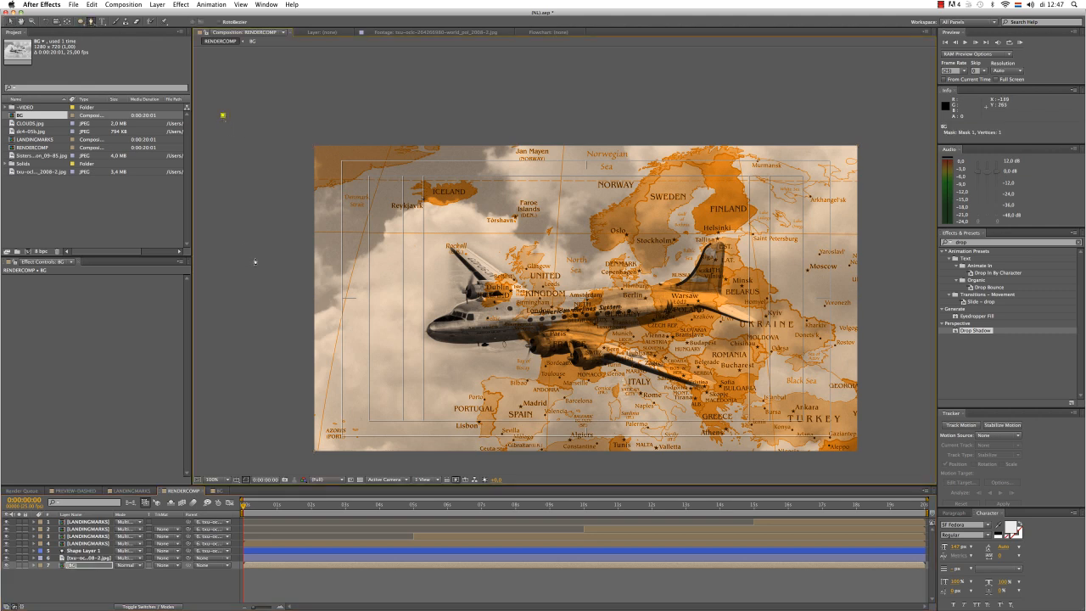
click(255, 257)
click(462, 235)
click(701, 241)
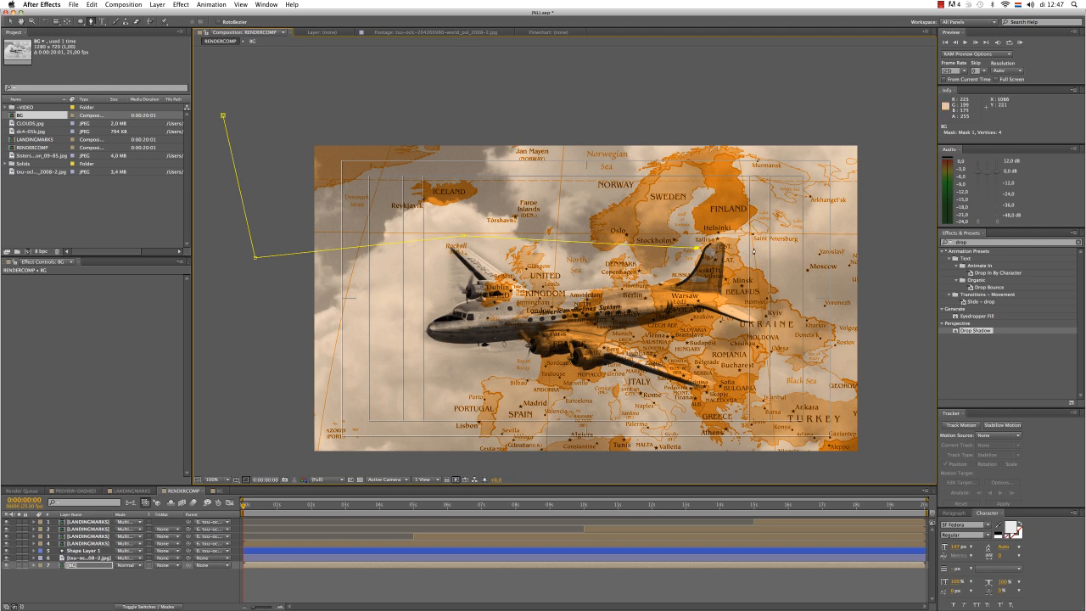
click(879, 234)
drag(909, 193, 909, 184)
click(902, 119)
click(842, 85)
click(449, 73)
click(224, 115)
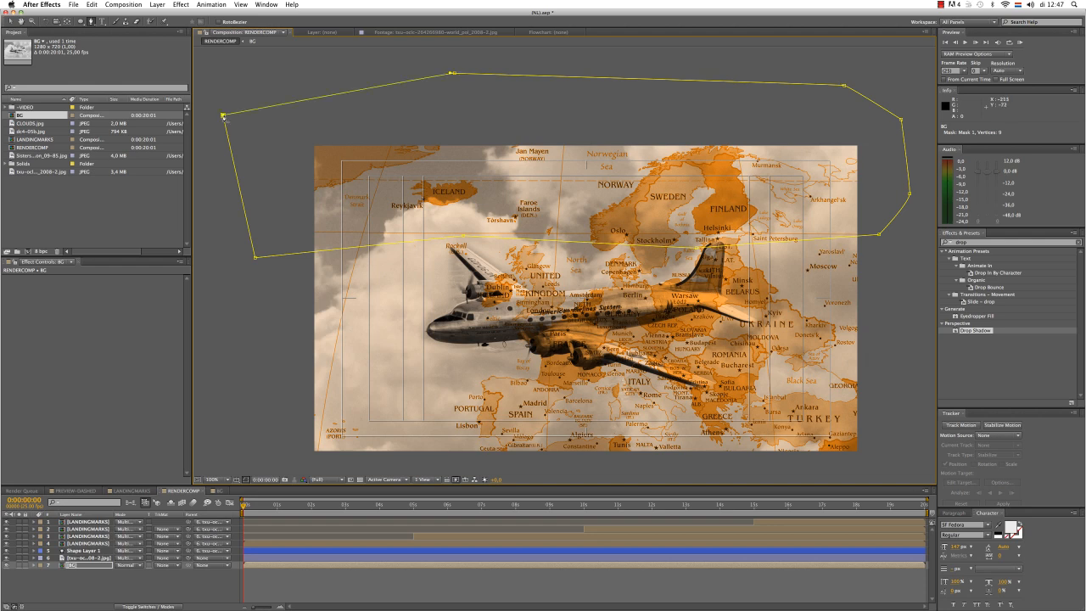
Step: Set the BG layer's Mask 1 to Subtract and give it a feather of 120 pixels
click(77, 568)
key(m)
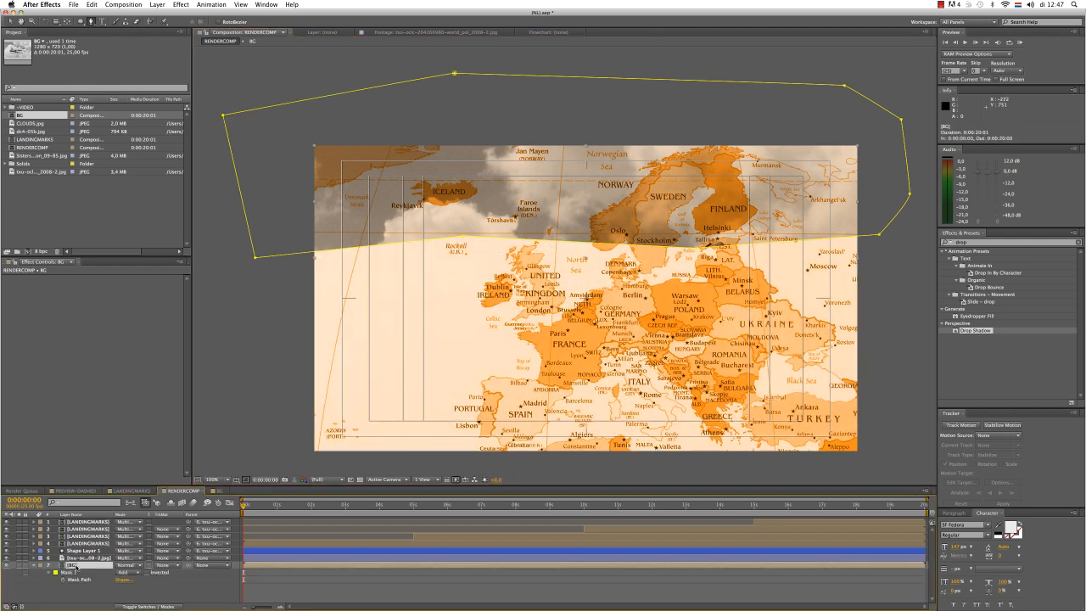
click(139, 573)
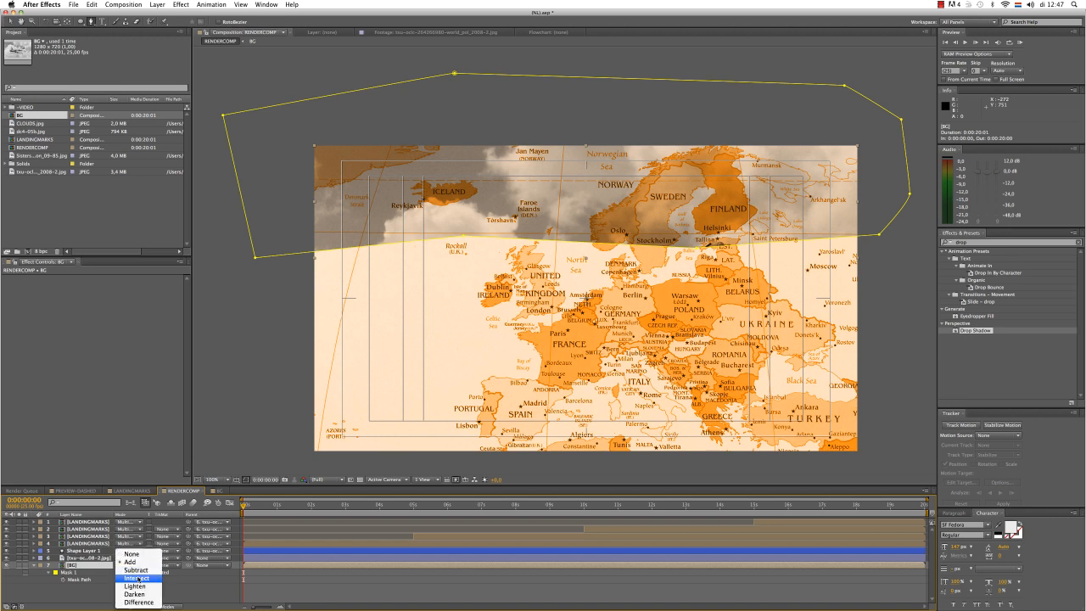
click(126, 567)
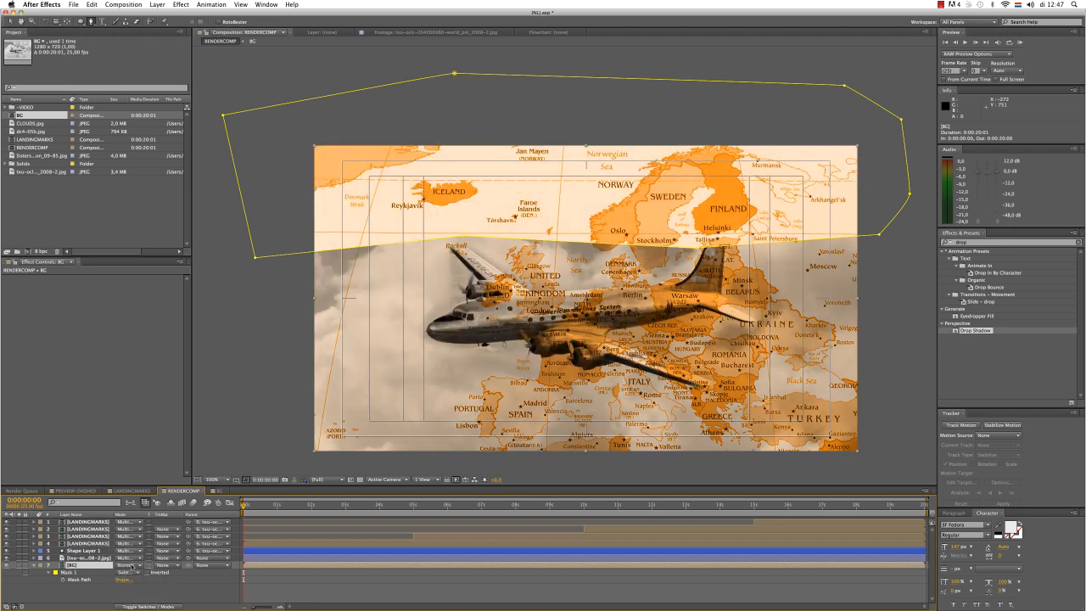
key(f)
drag(132, 585, 192, 583)
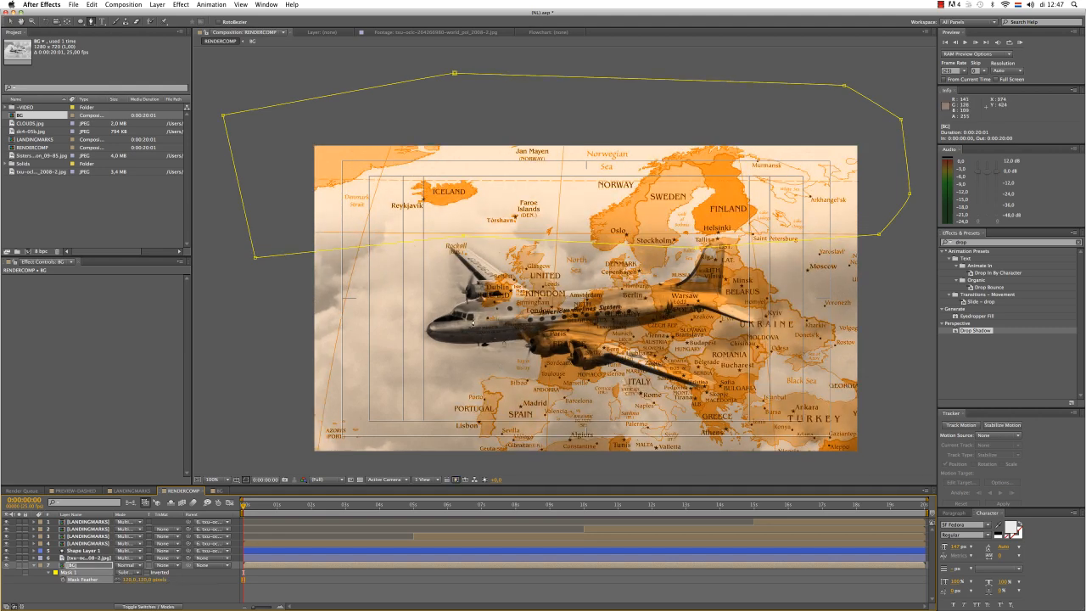
click(173, 595)
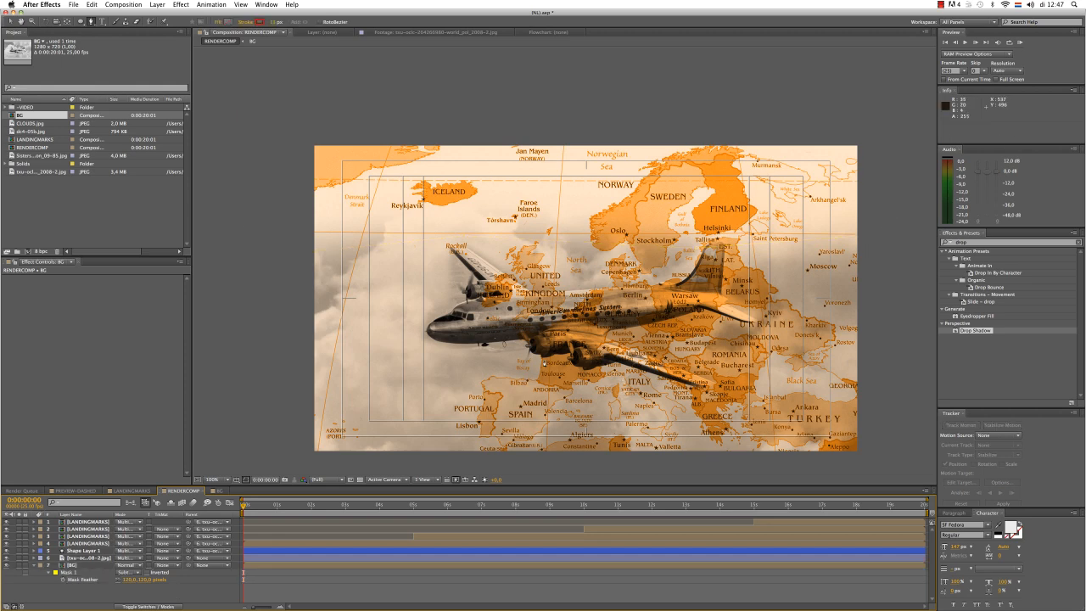
Step: Move the BG layer down to position 633, 452 and collapse its mask properties
click(82, 565)
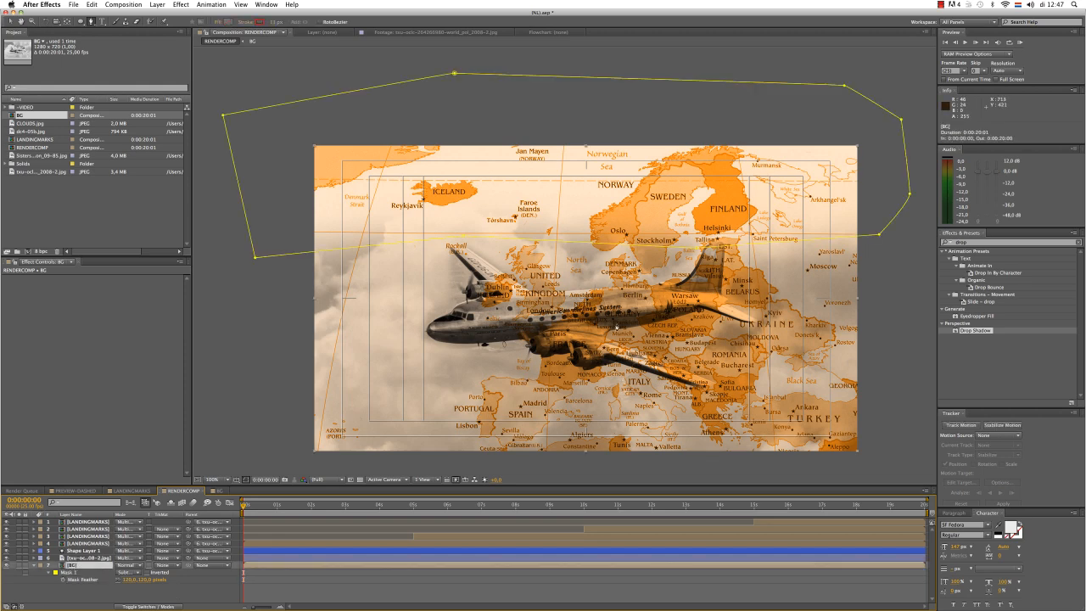
drag(599, 301, 597, 340)
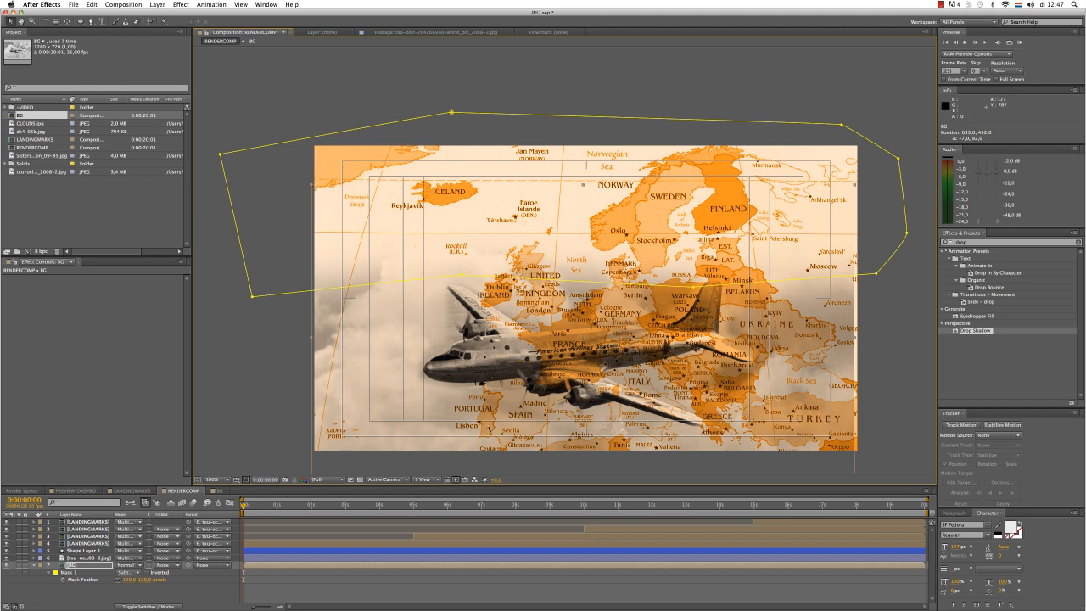
click(122, 593)
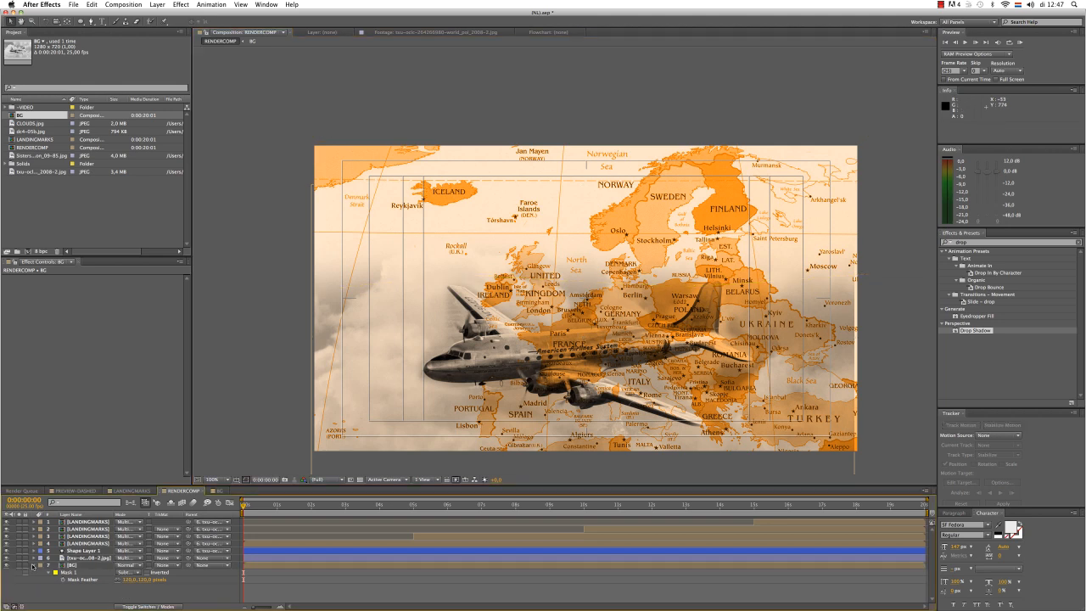
click(33, 564)
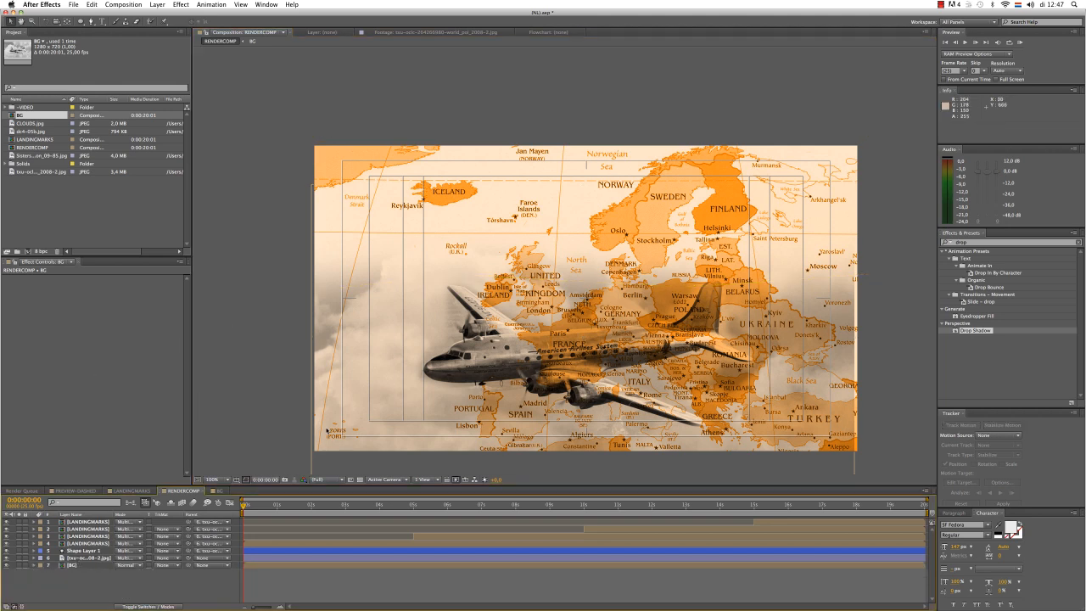
Step: Undo the accidental nudge of the world map layer and shift the BG layer to position 640, 452
click(338, 464)
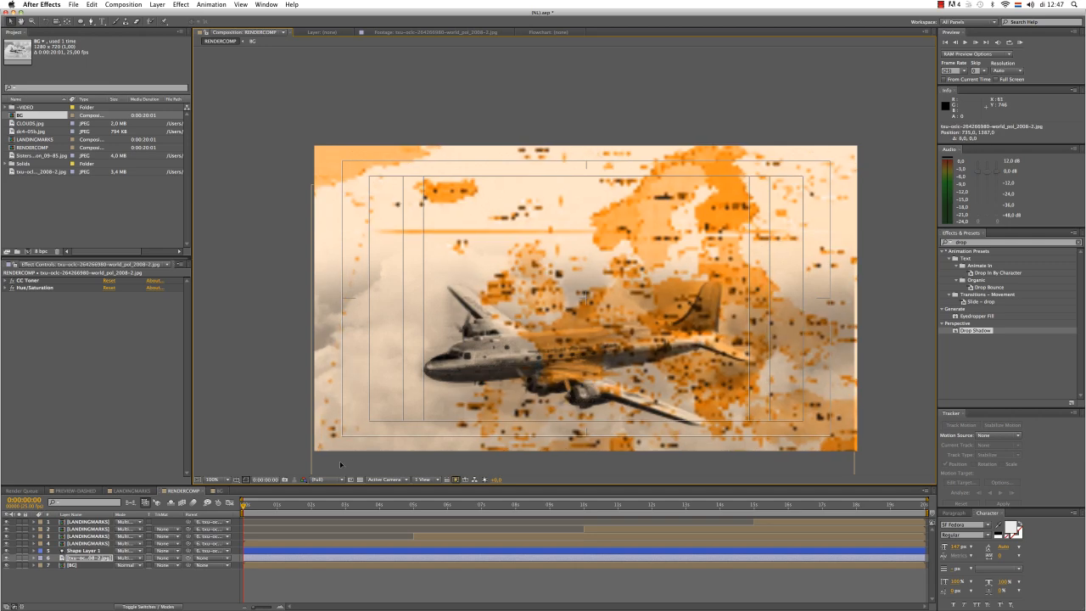
key(super+z)
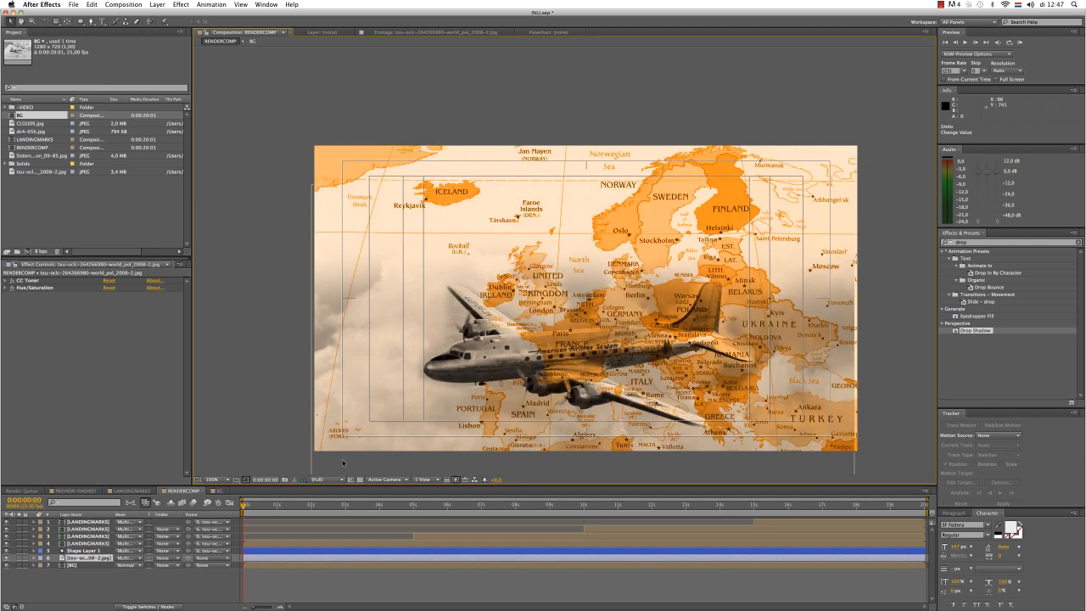
click(75, 564)
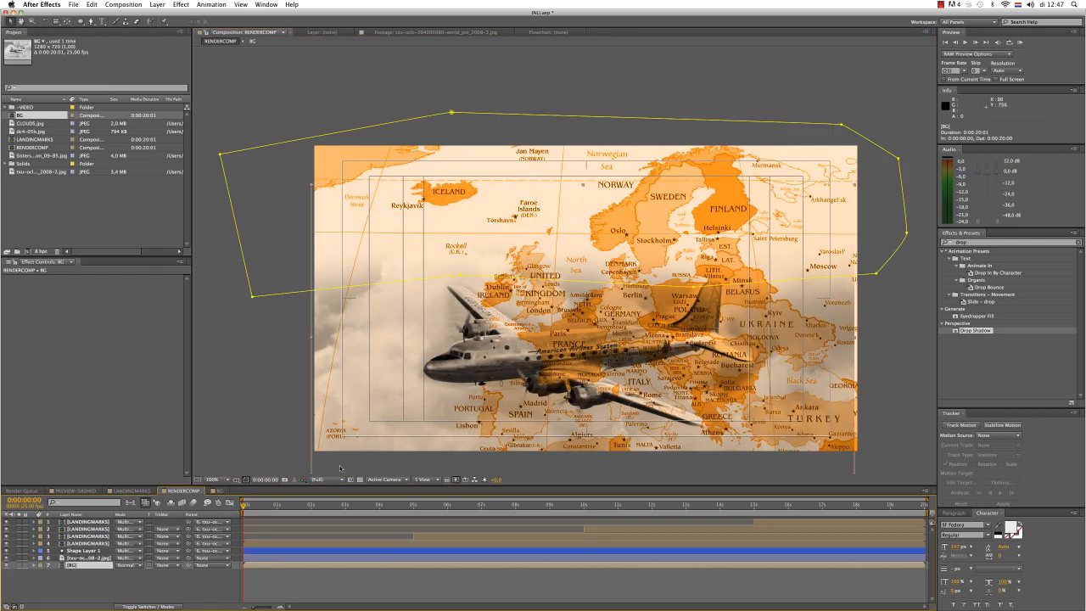
drag(344, 466, 343, 467)
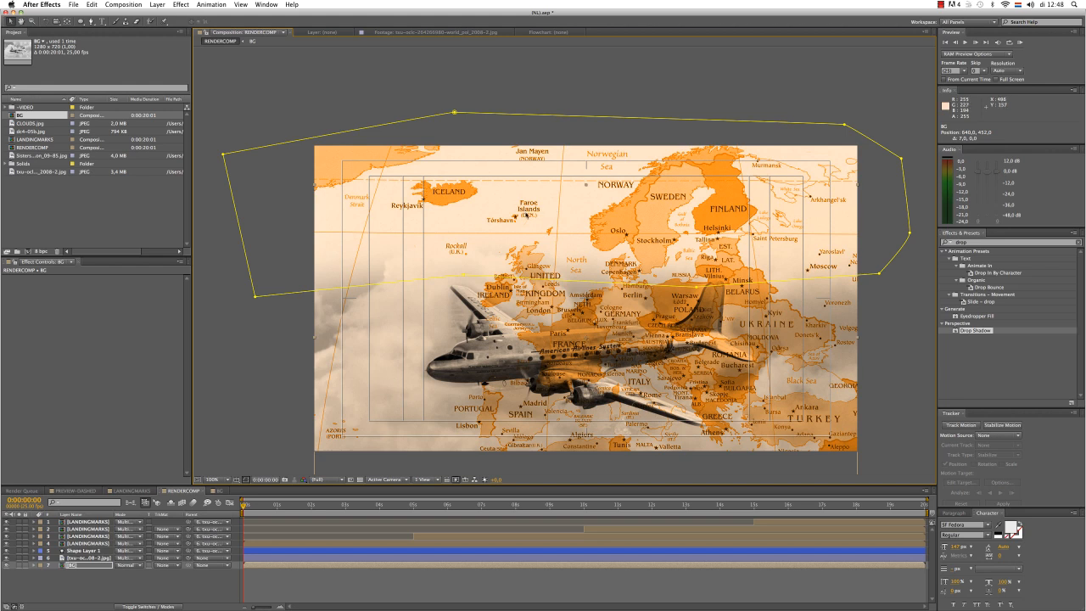
Step: Scrub back and forth through RENDERCOMP to examine how the route and landing marks blend with the map over the plane background
click(573, 302)
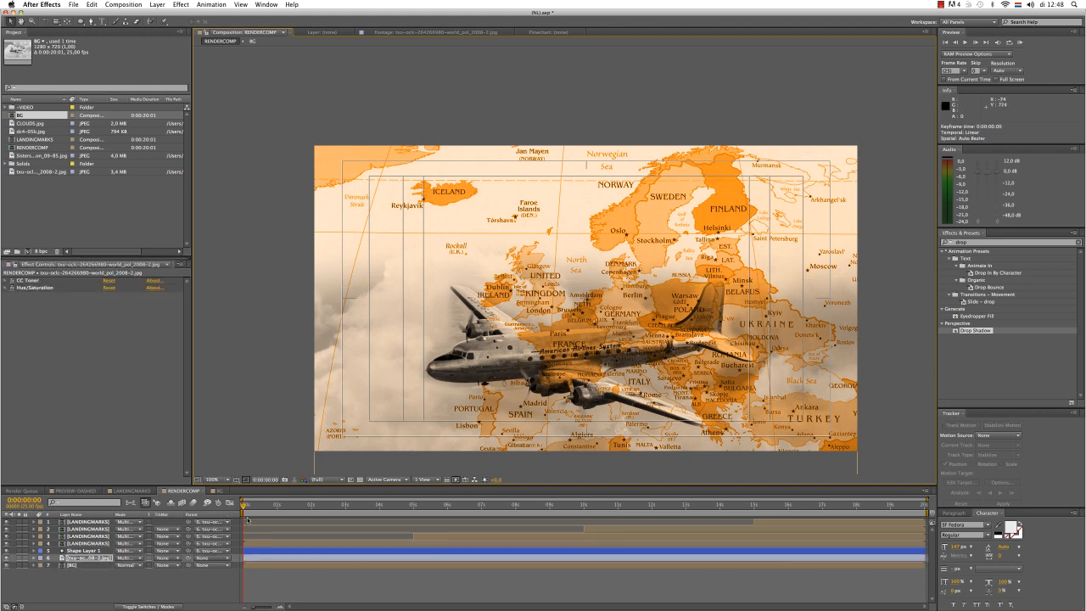
drag(244, 507, 584, 522)
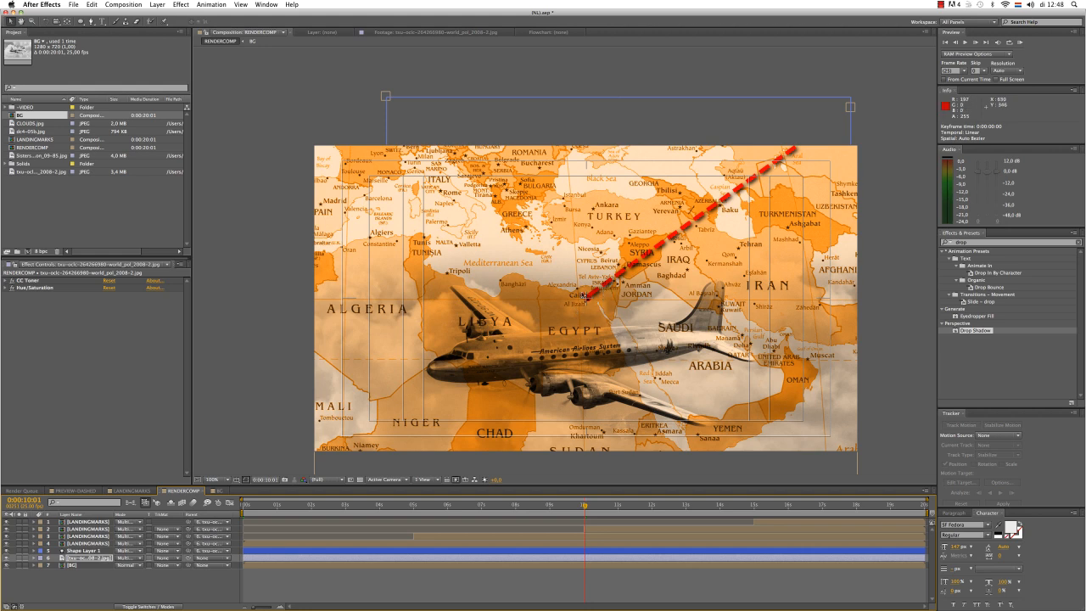
click(31, 156)
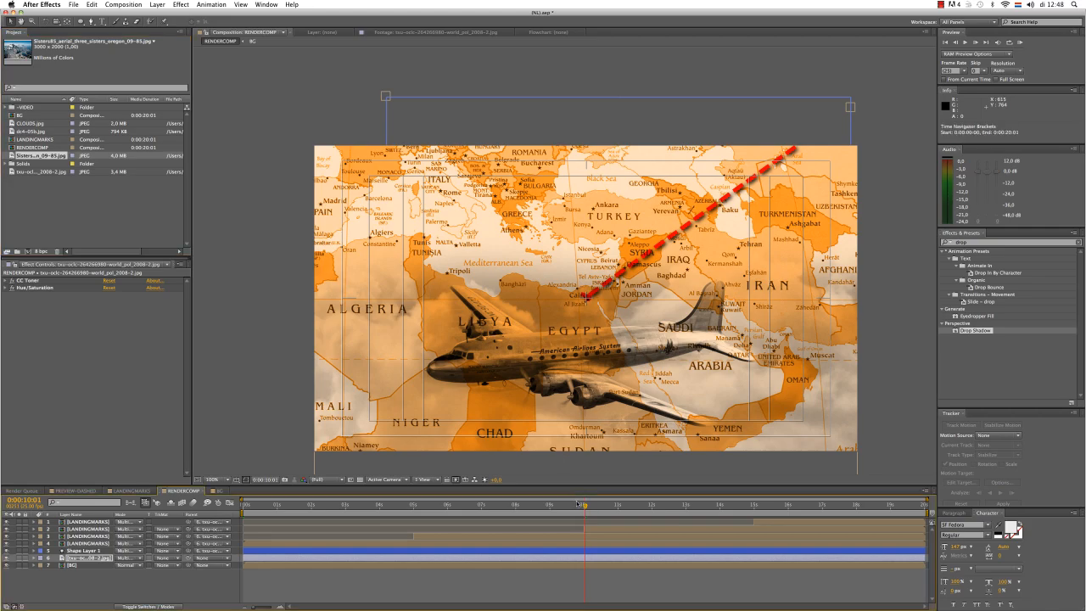
drag(581, 505, 348, 505)
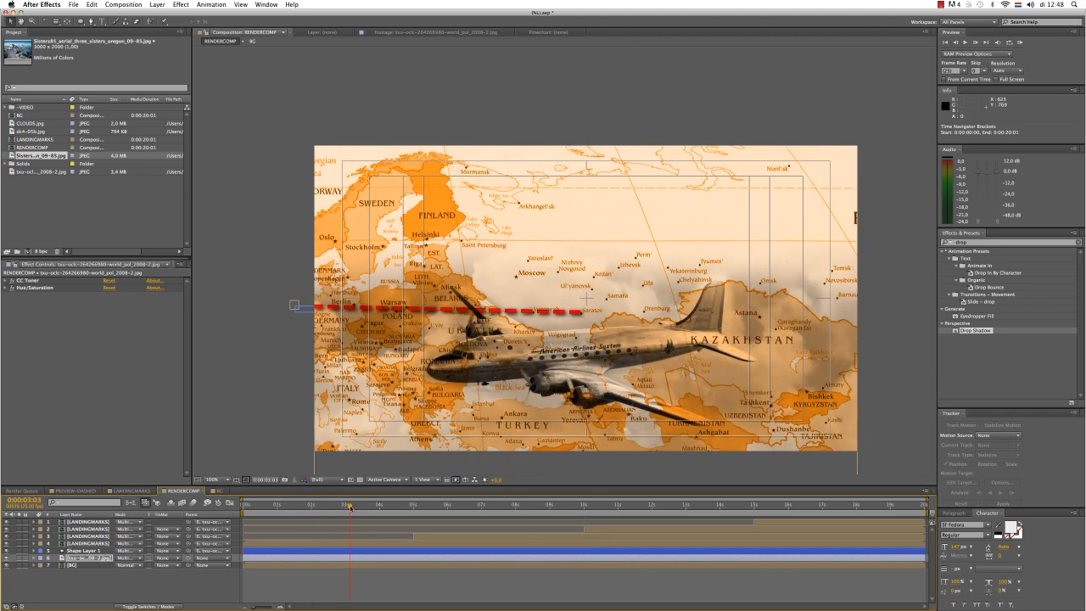
drag(349, 506, 288, 506)
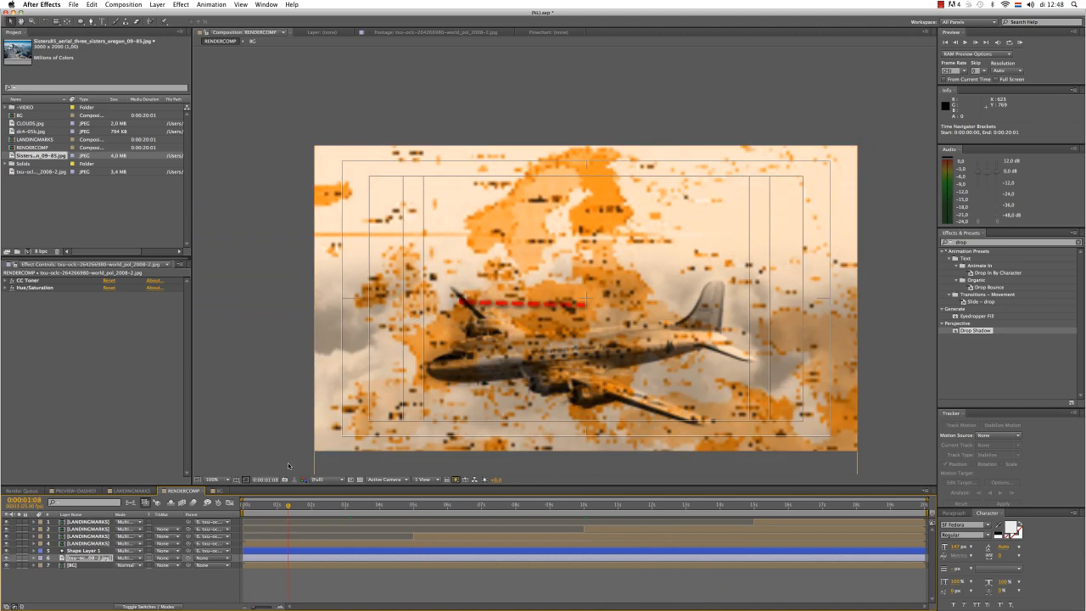
drag(288, 465, 355, 441)
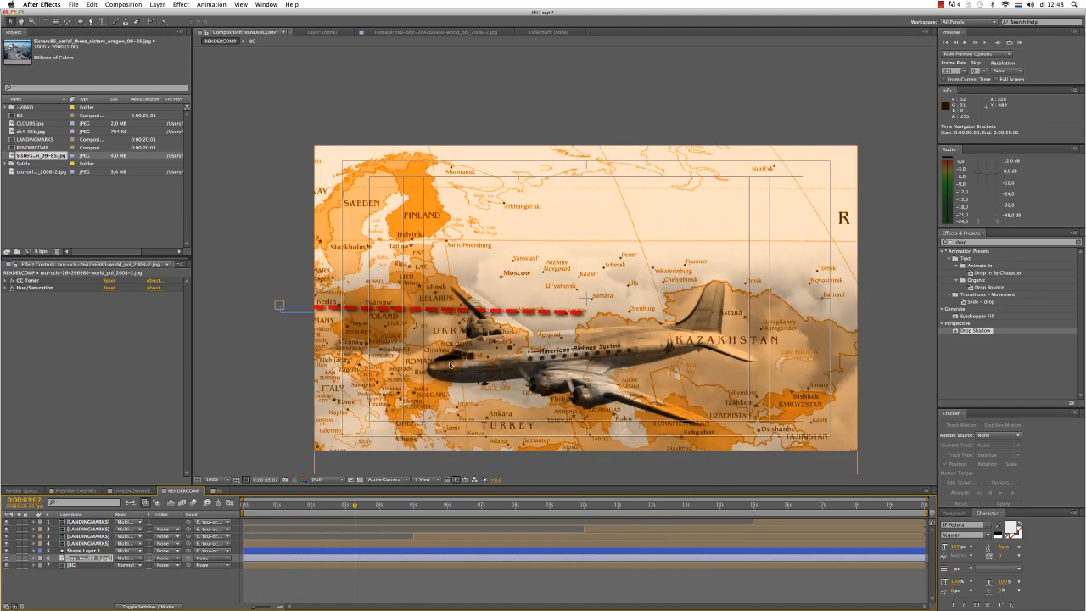
drag(355, 507, 787, 555)
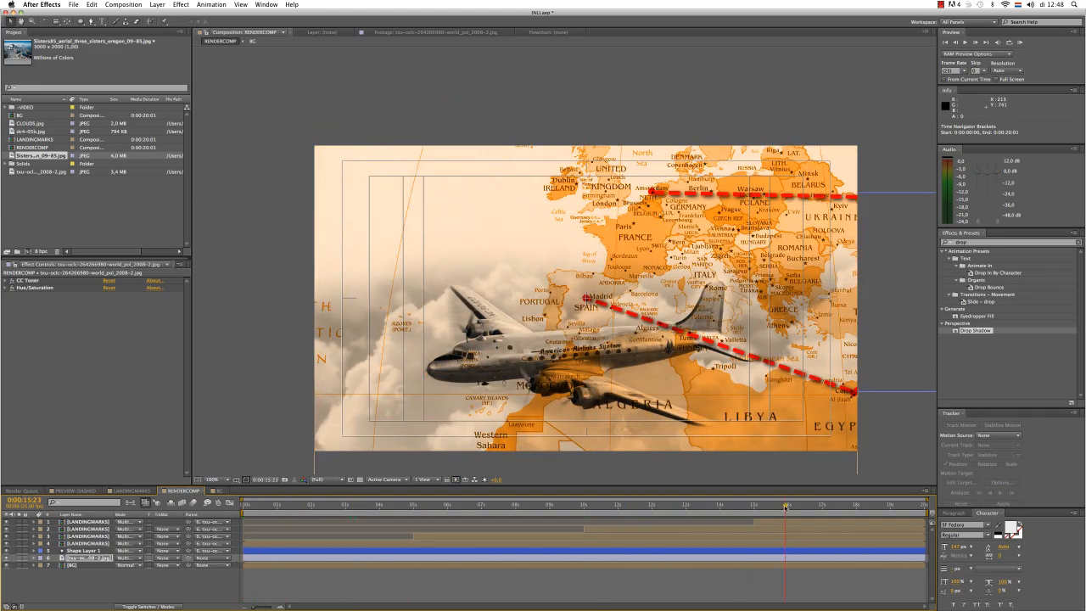
drag(786, 506, 432, 468)
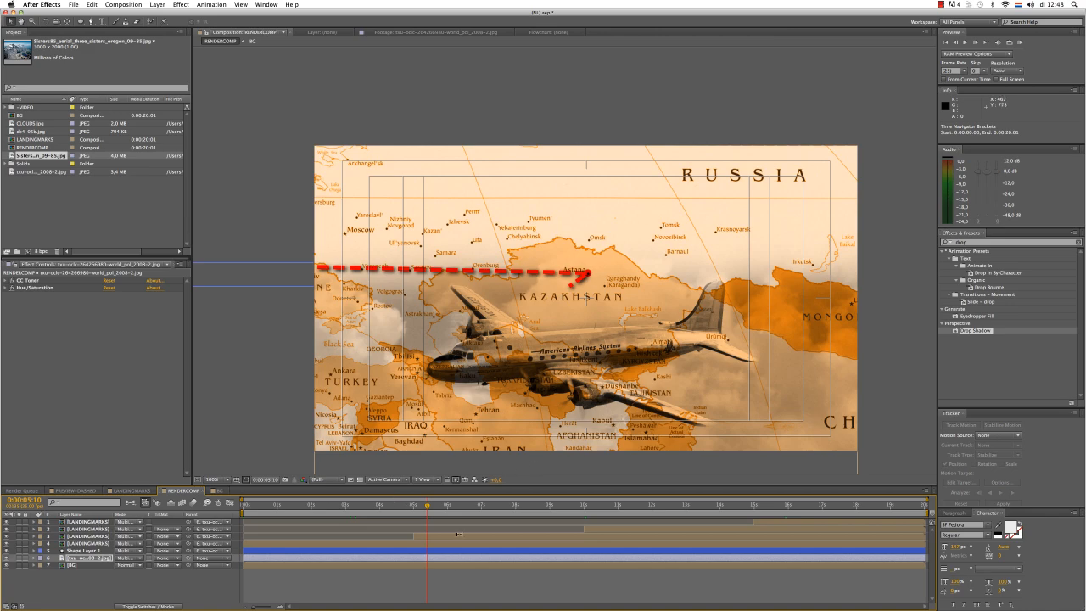
drag(428, 508, 267, 506)
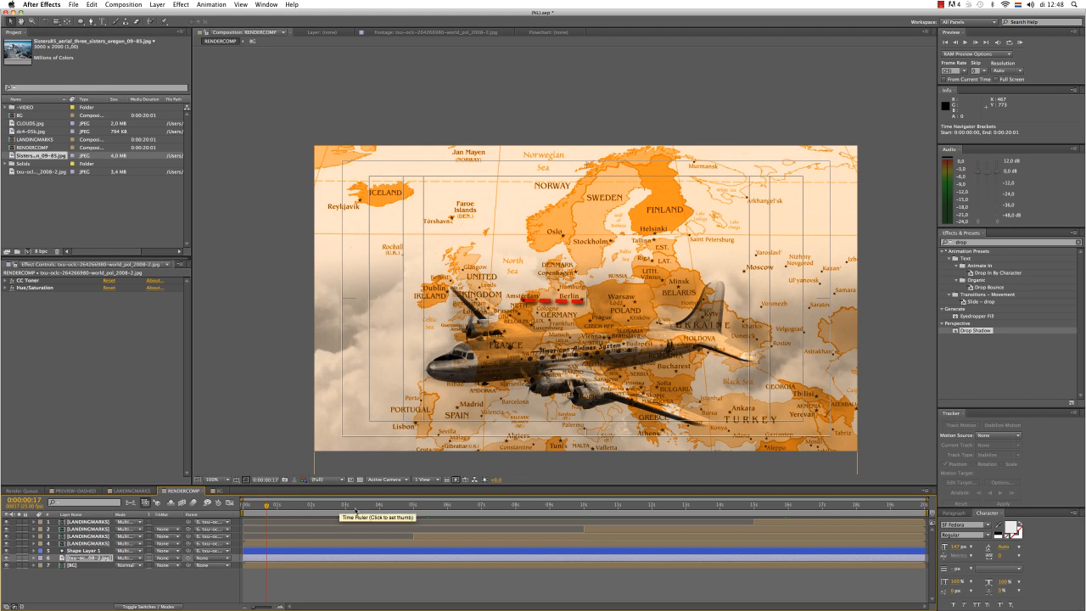
click(140, 522)
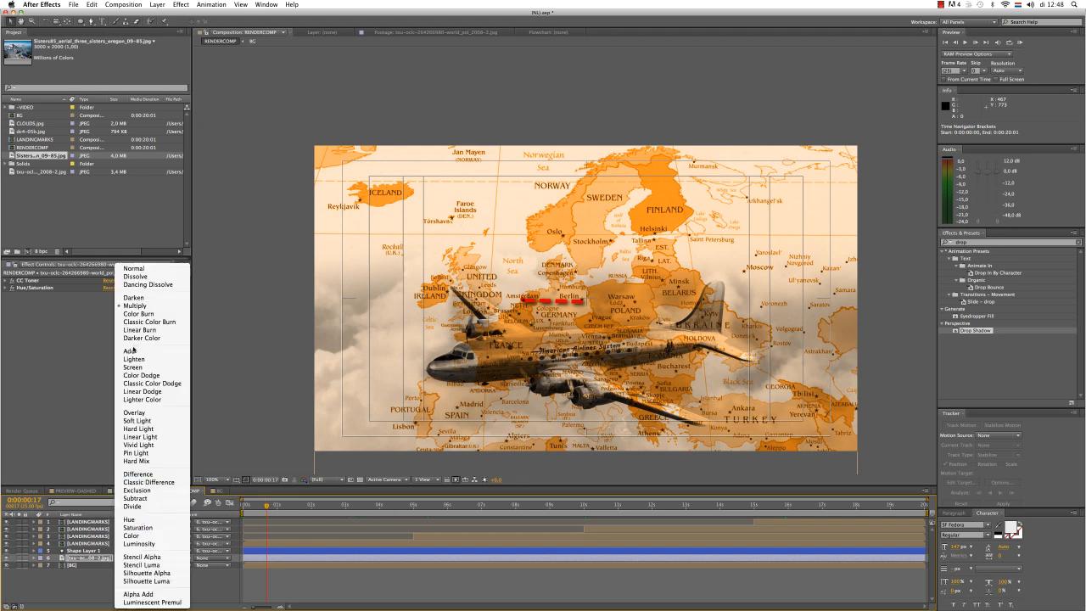
click(94, 586)
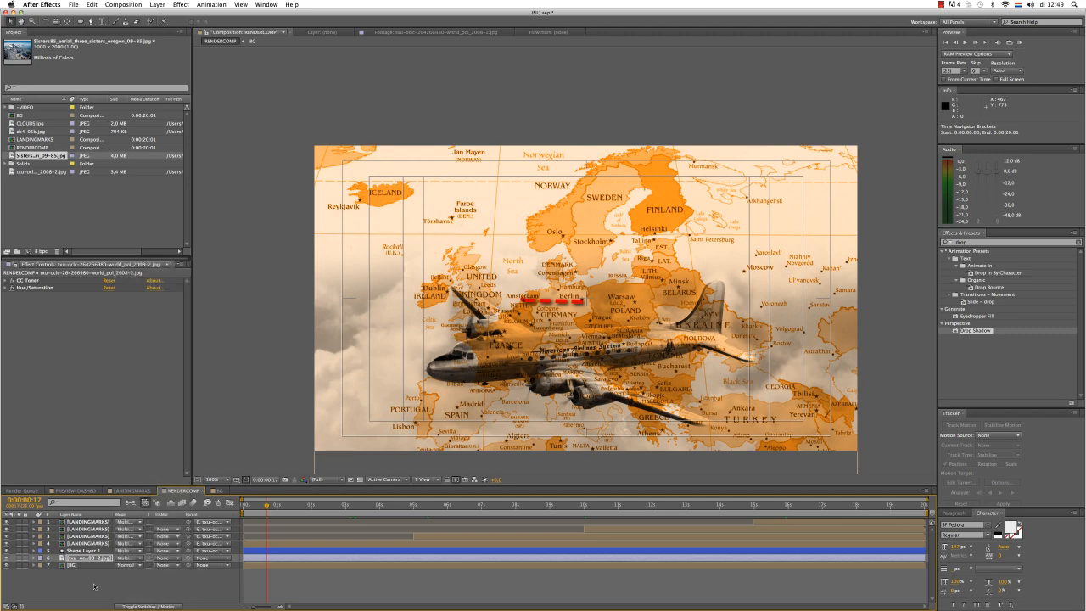
drag(266, 506, 416, 522)
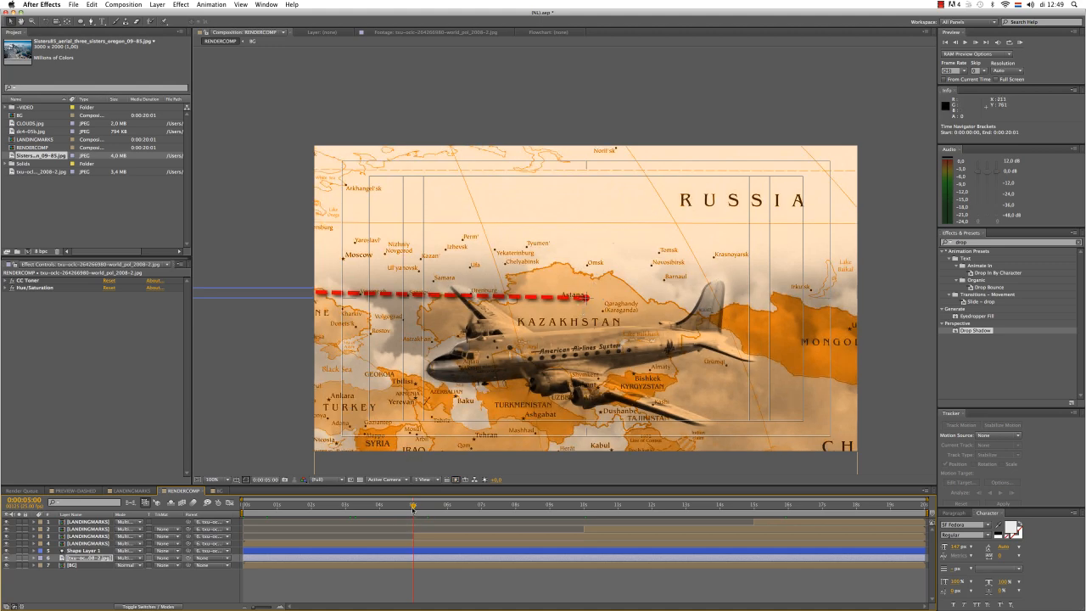
drag(413, 507, 265, 503)
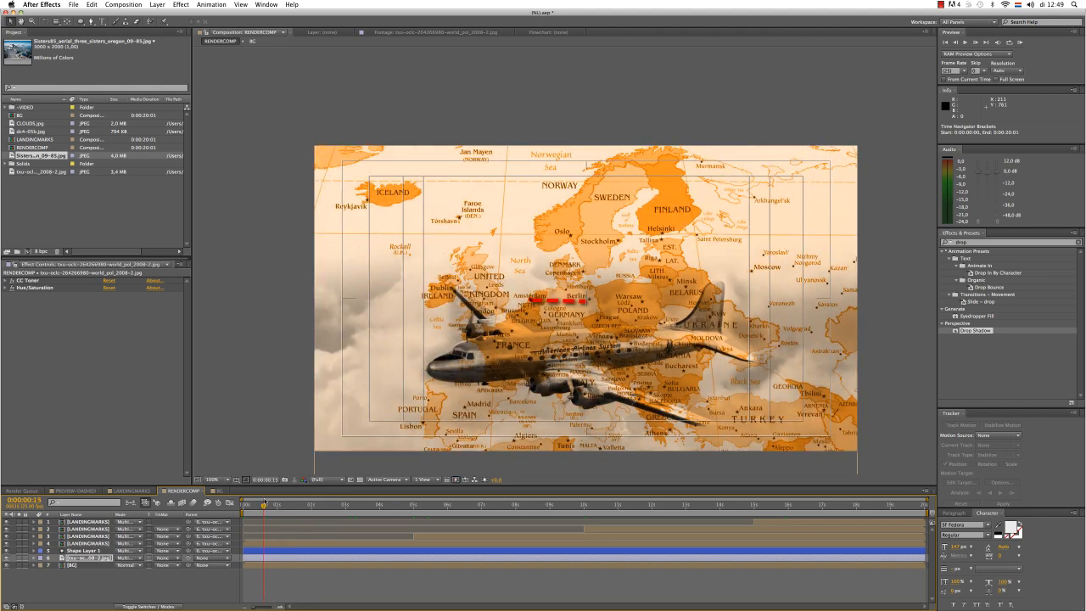
Step: Set the blending mode of all four LANDINGMARKS layers to Normal
click(86, 522)
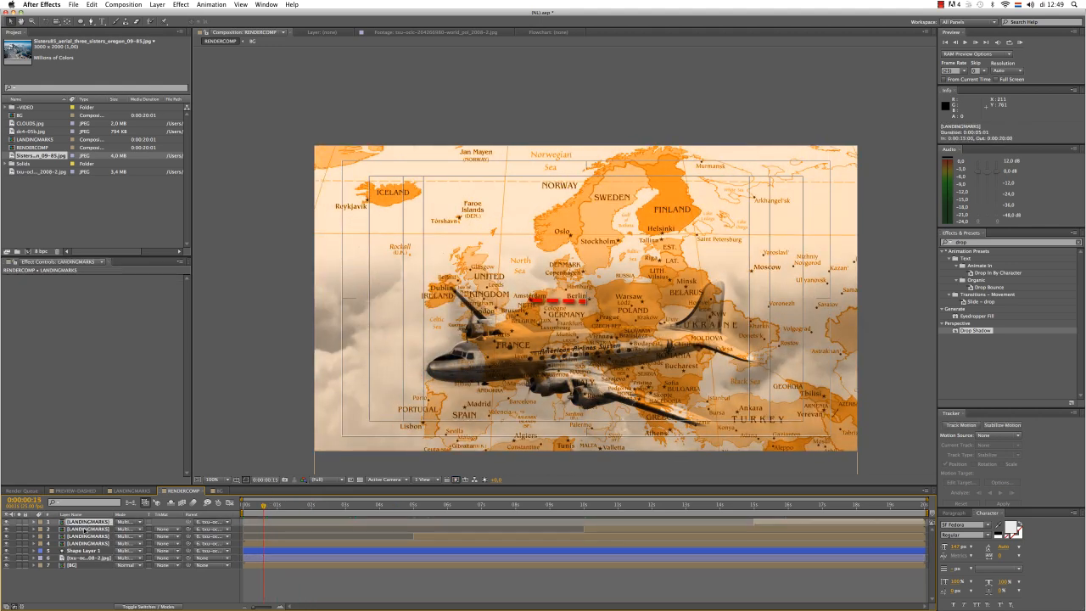
shift+click(92, 544)
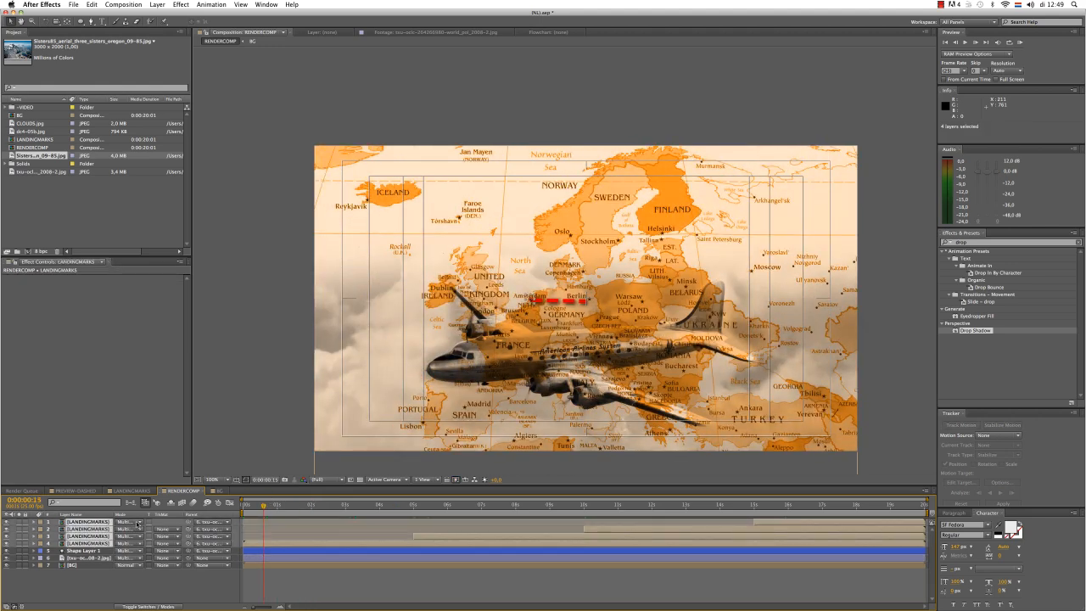
click(137, 523)
click(161, 272)
click(188, 591)
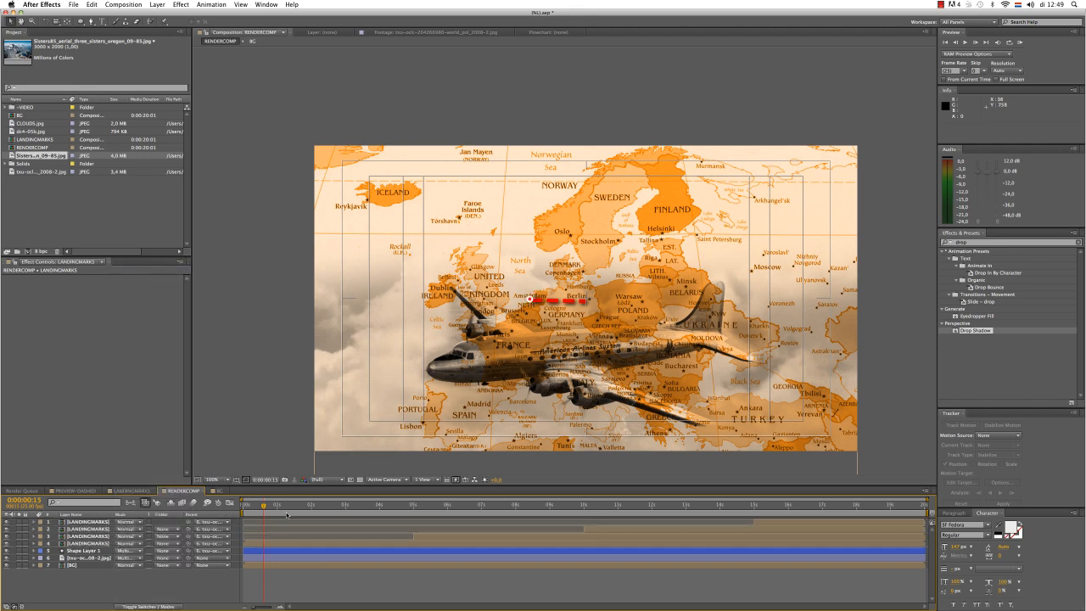
Step: Scrub through the timeline and run a RAM preview from near the start to check the finished travel animation
drag(263, 505, 796, 505)
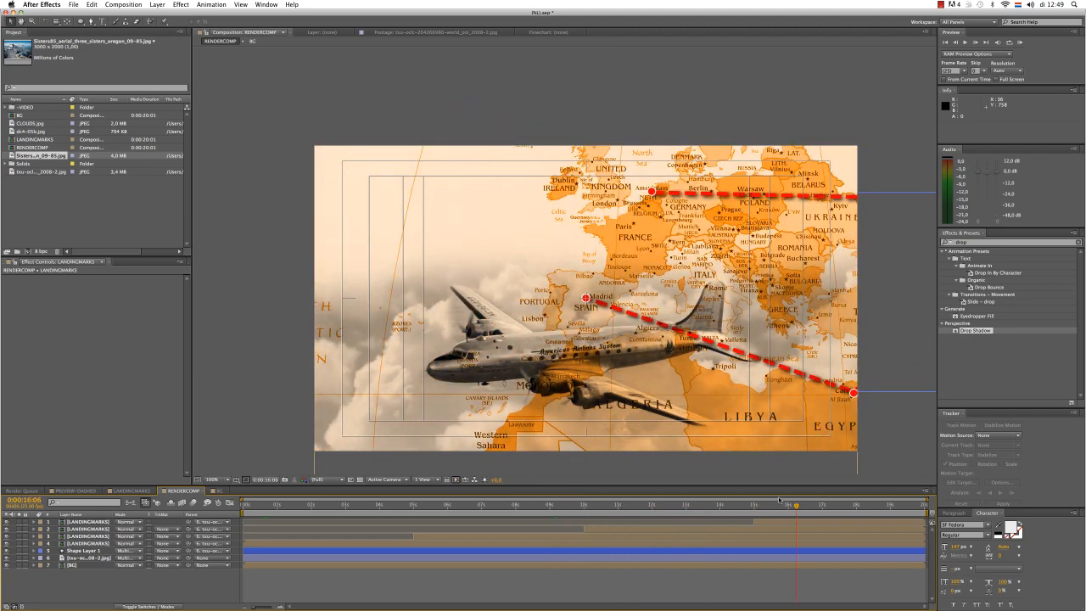
key(KP_0)
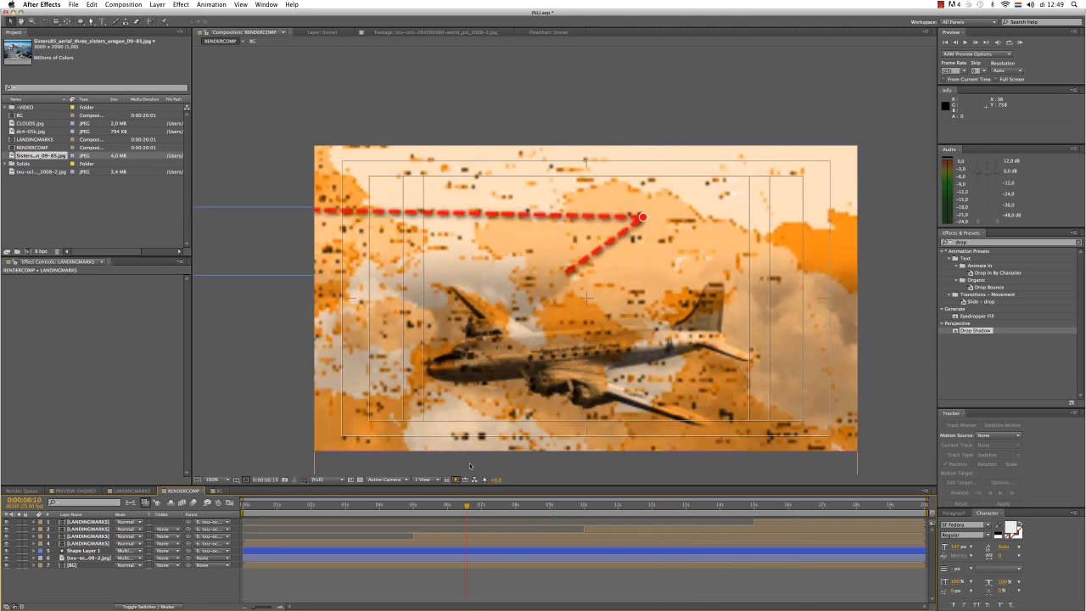
drag(289, 447, 250, 436)
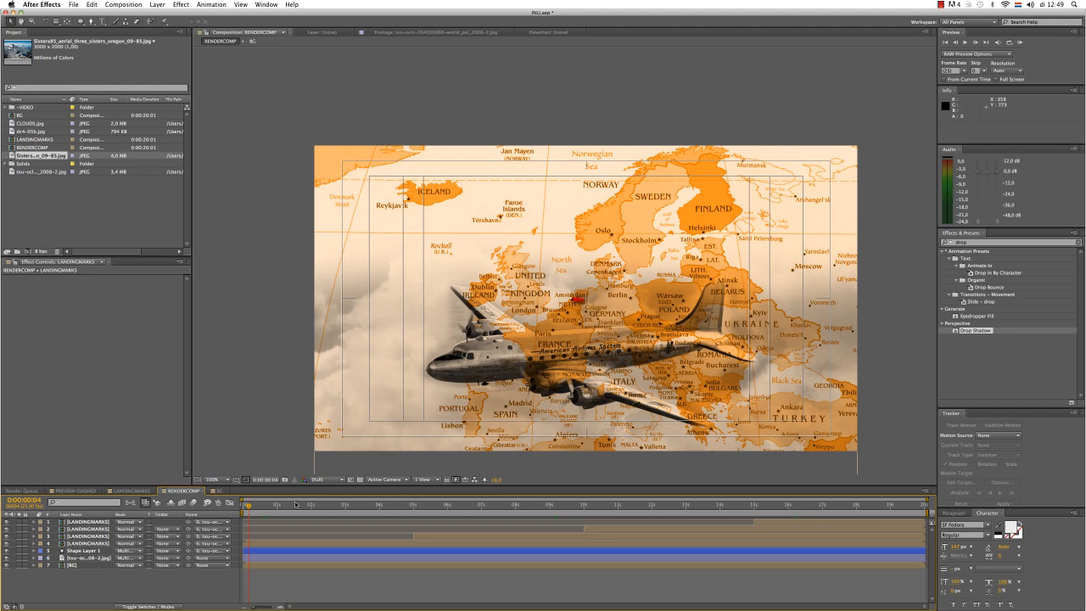
key(KP_0)
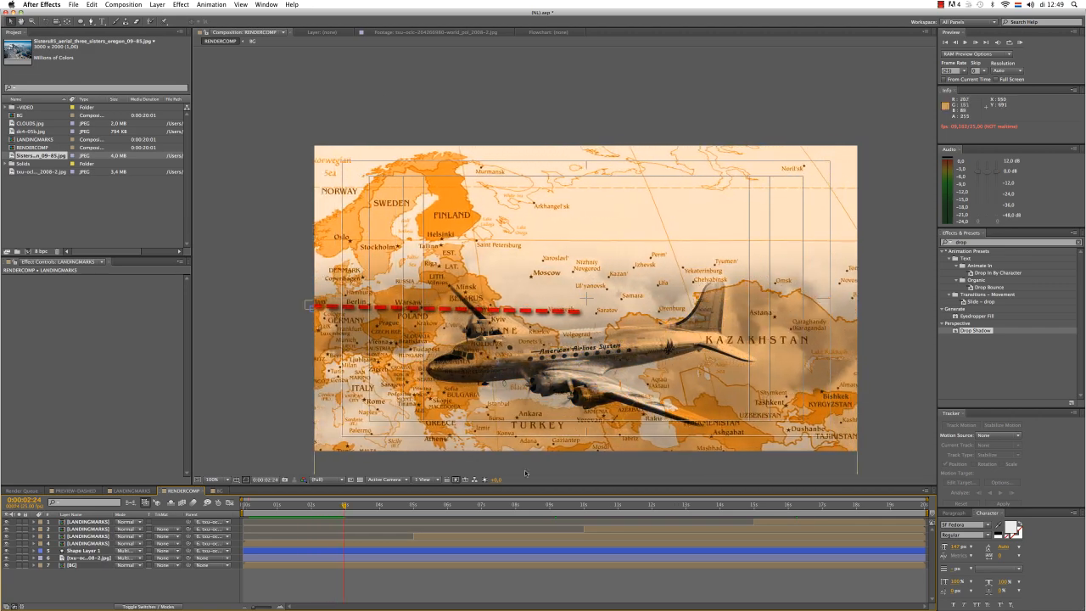
click(940, 4)
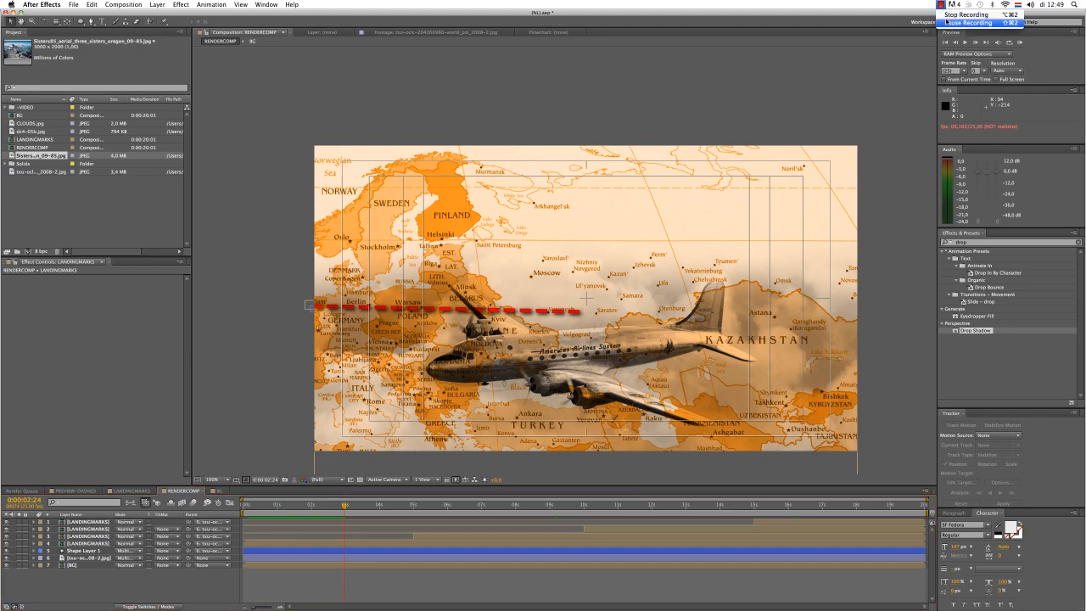